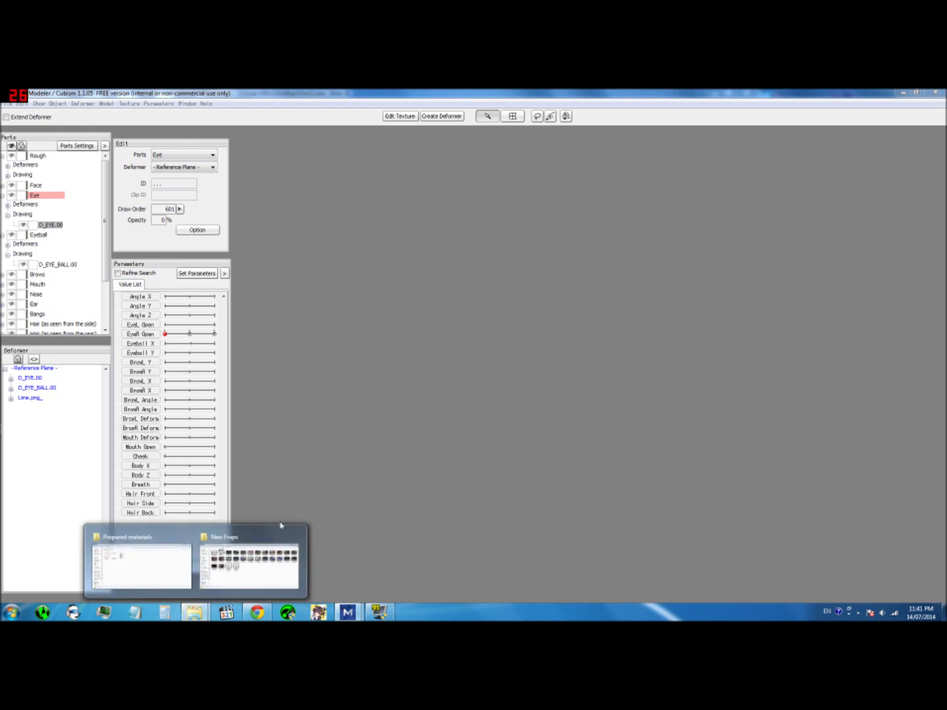
# Open the Prepared materials folder, view the full Lime character image, and close the viewer
pyautogui.click(152, 563)
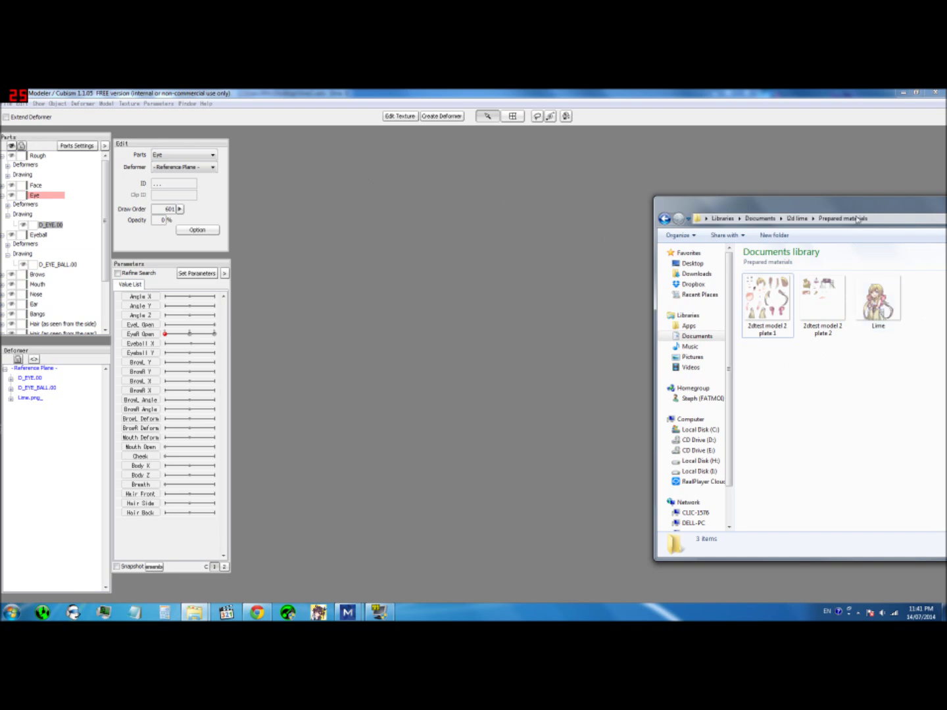
pyautogui.moveTo(861, 205); pyautogui.dragTo(815, 201)
pyautogui.click(828, 288)
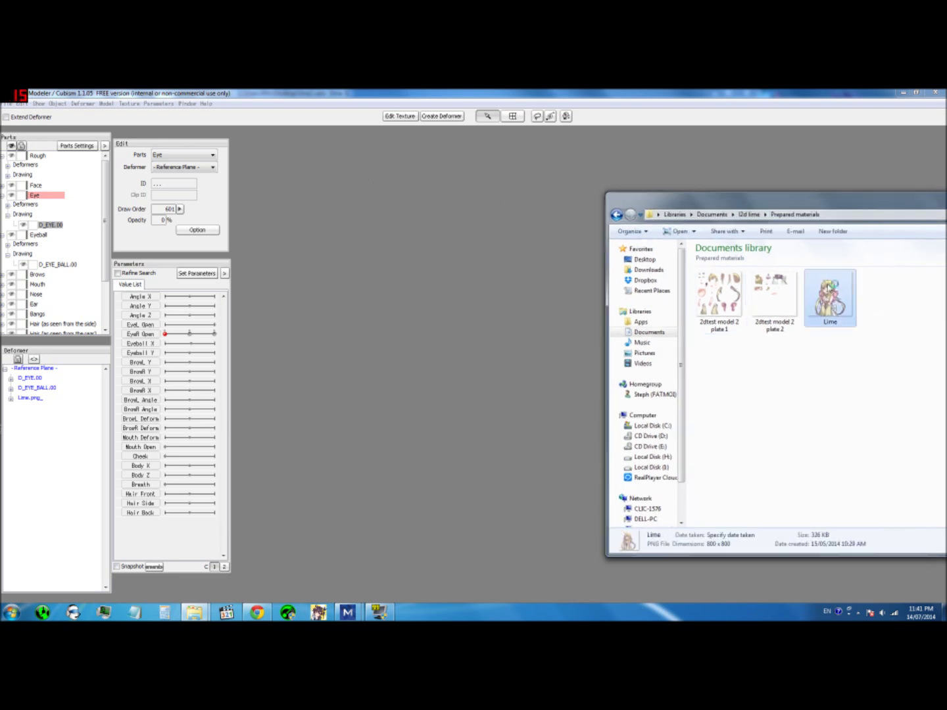
pyautogui.doubleClick(828, 288)
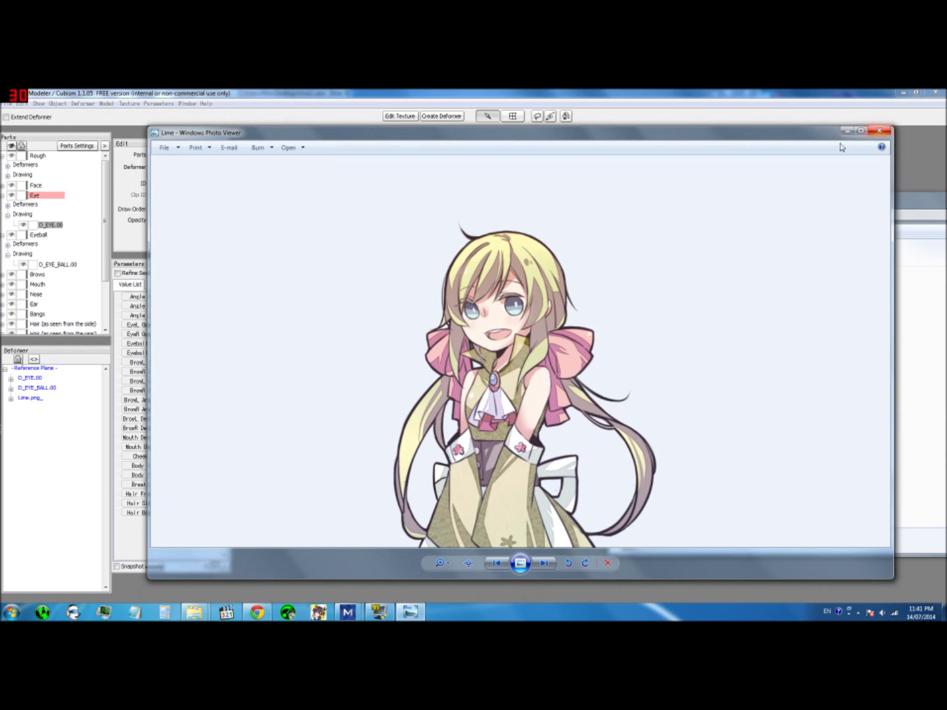
pyautogui.click(878, 131)
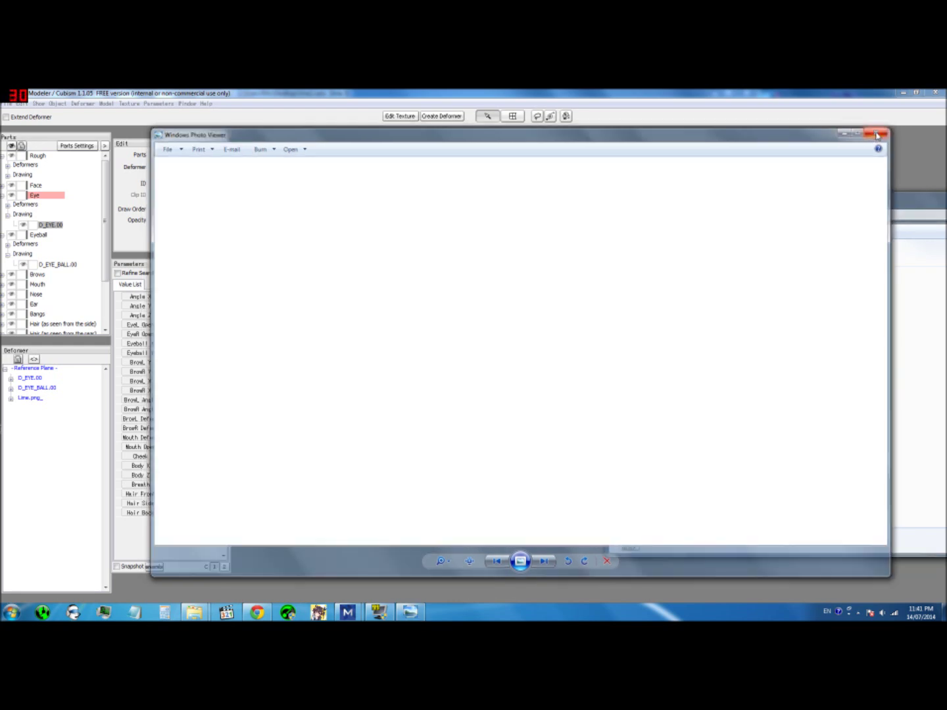
# Create a new blank model document
pyautogui.click(8, 103)
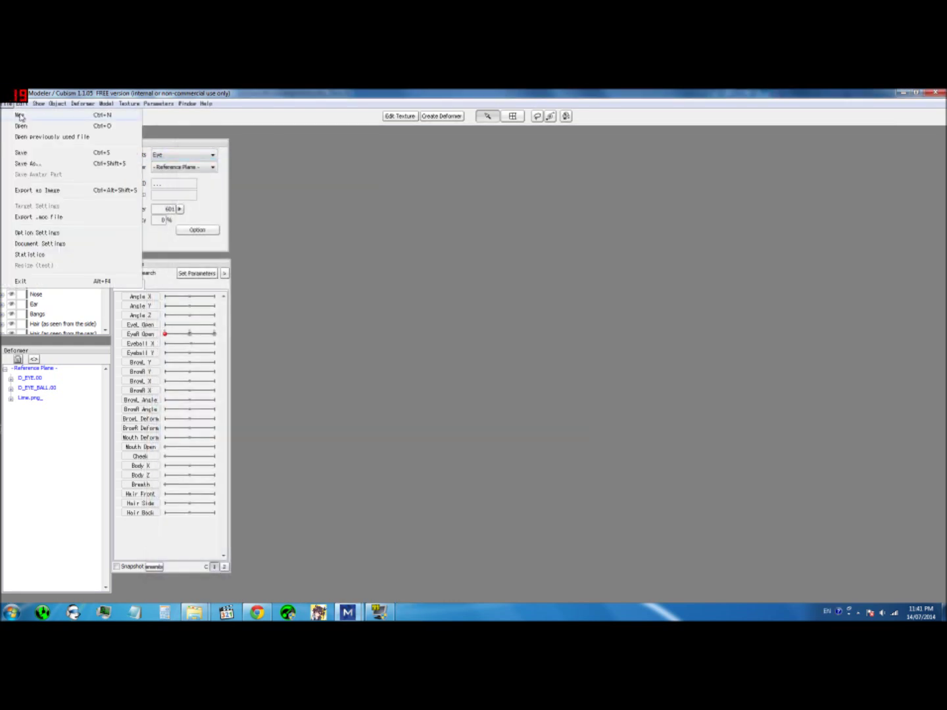
pyautogui.click(29, 192)
pyautogui.click(439, 375)
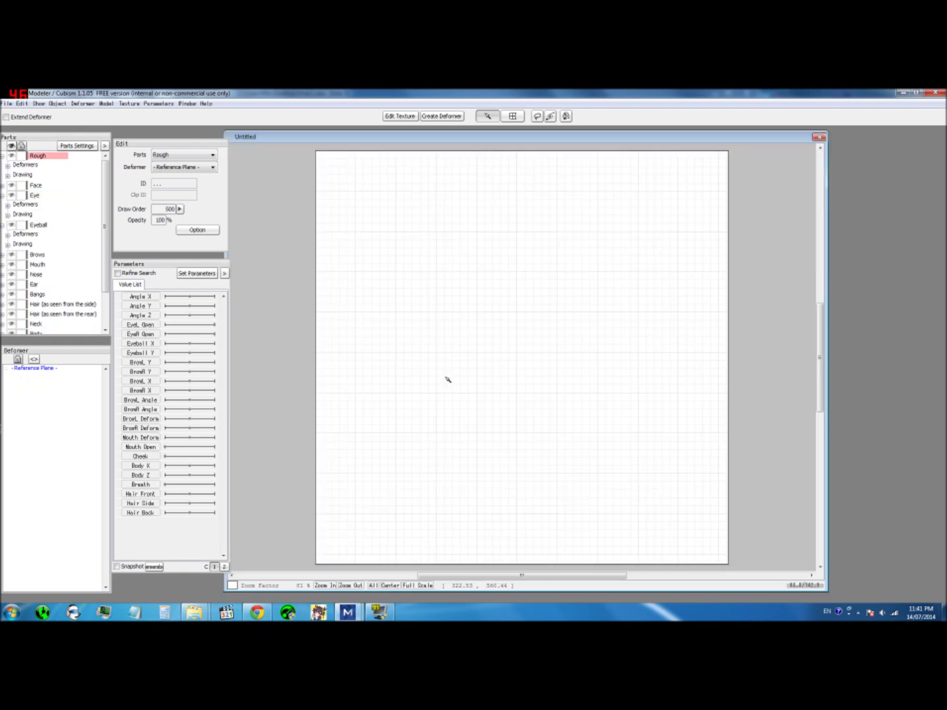
# Import the Lime image from the Prepared materials folder onto the canvas as a rough sketch, keeping the offered image settings
pyautogui.moveTo(206, 614)
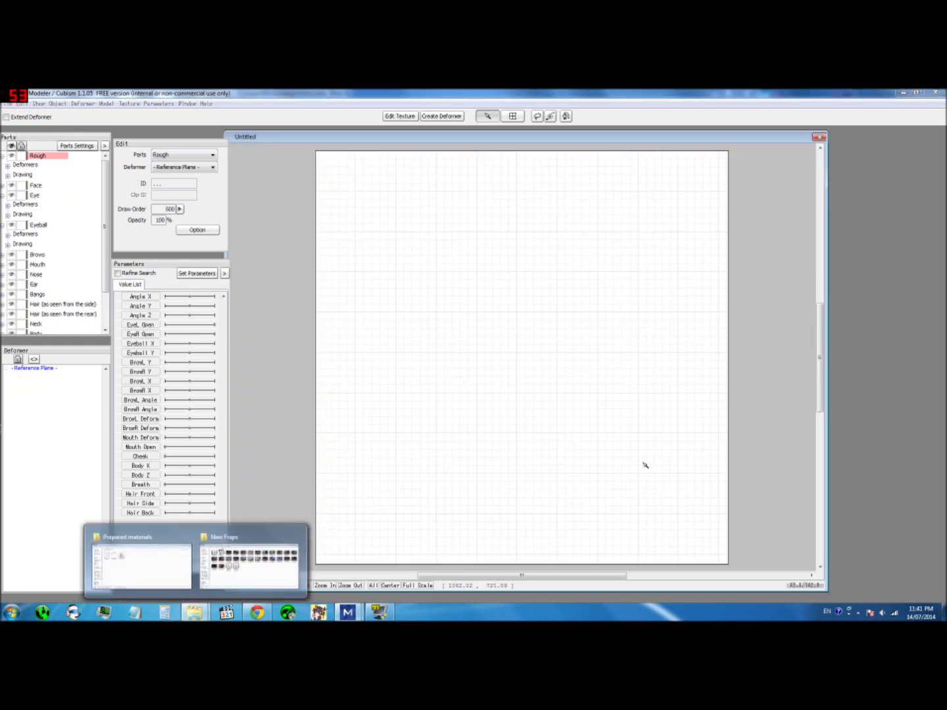
pyautogui.click(250, 549)
pyautogui.moveTo(829, 302); pyautogui.dragTo(523, 343)
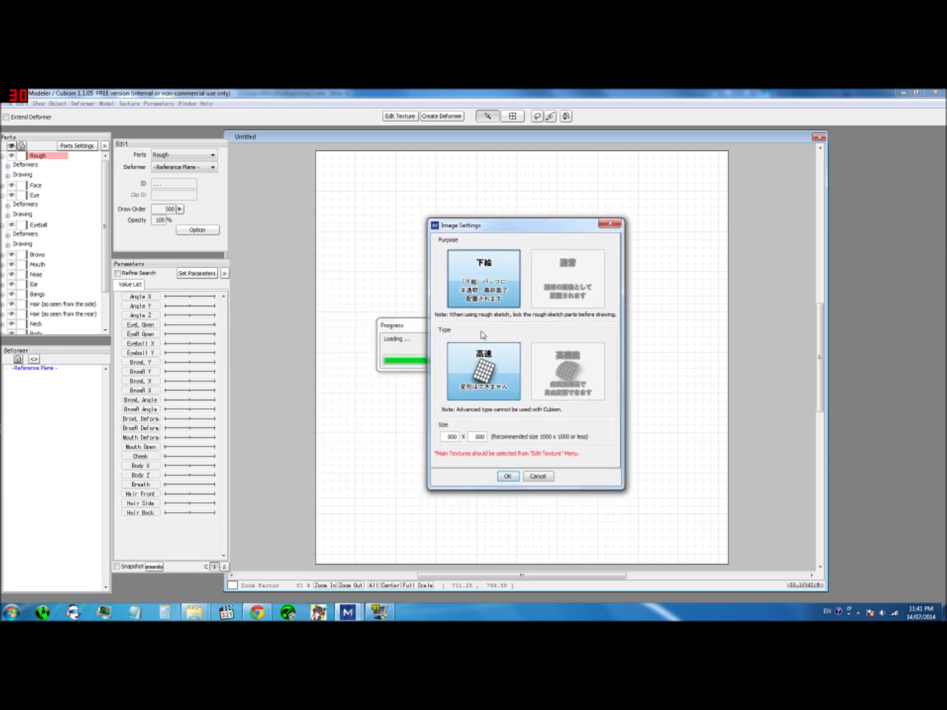
pyautogui.click(506, 477)
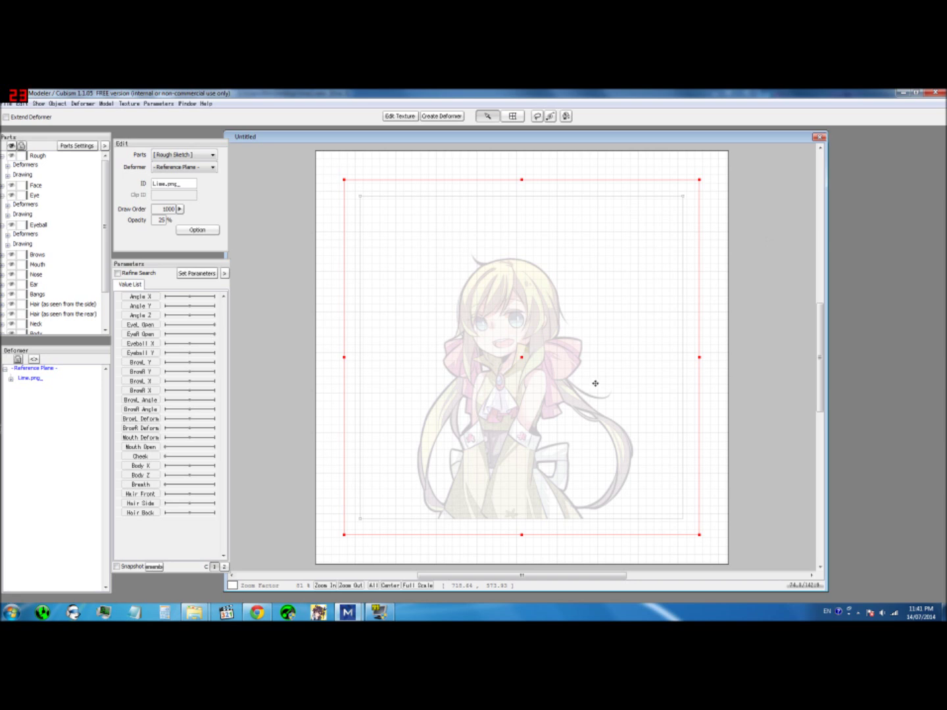
# Lock the [Rough Sketch] part and collapse the Eyeball, Eye and Rough groups in the parts list
pyautogui.moveTo(104, 158); pyautogui.dragTo(114, 327)
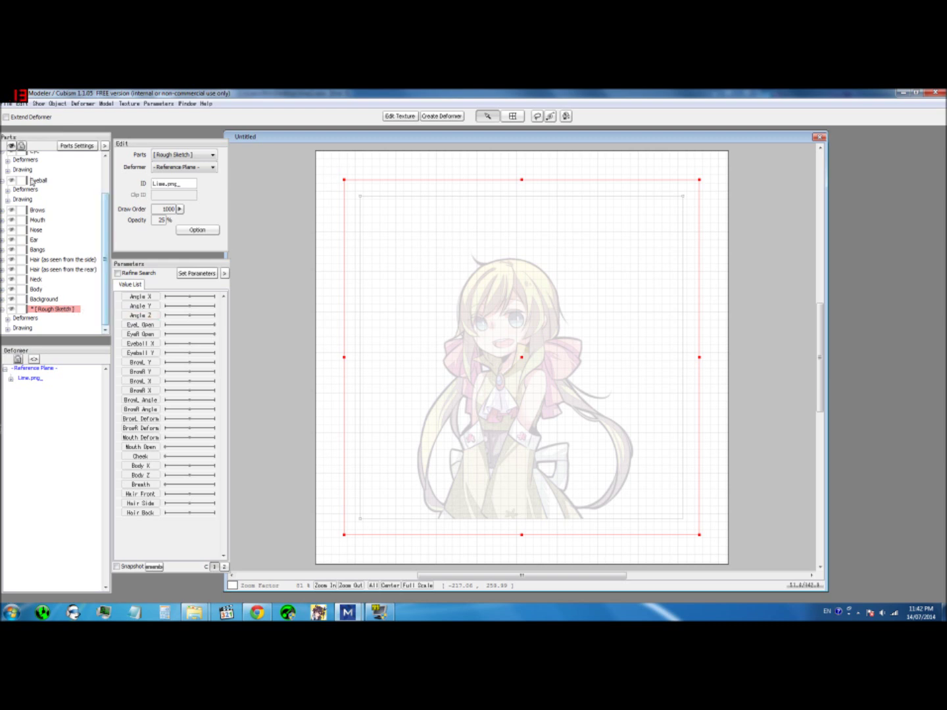
pyautogui.click(143, 315)
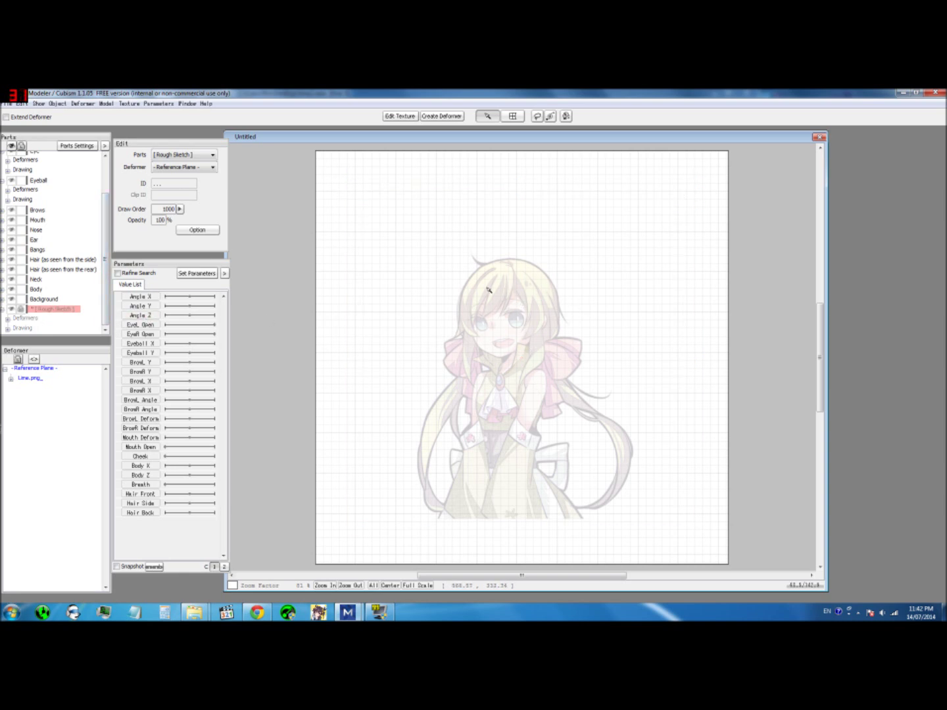
pyautogui.scroll(2, 76, 209)
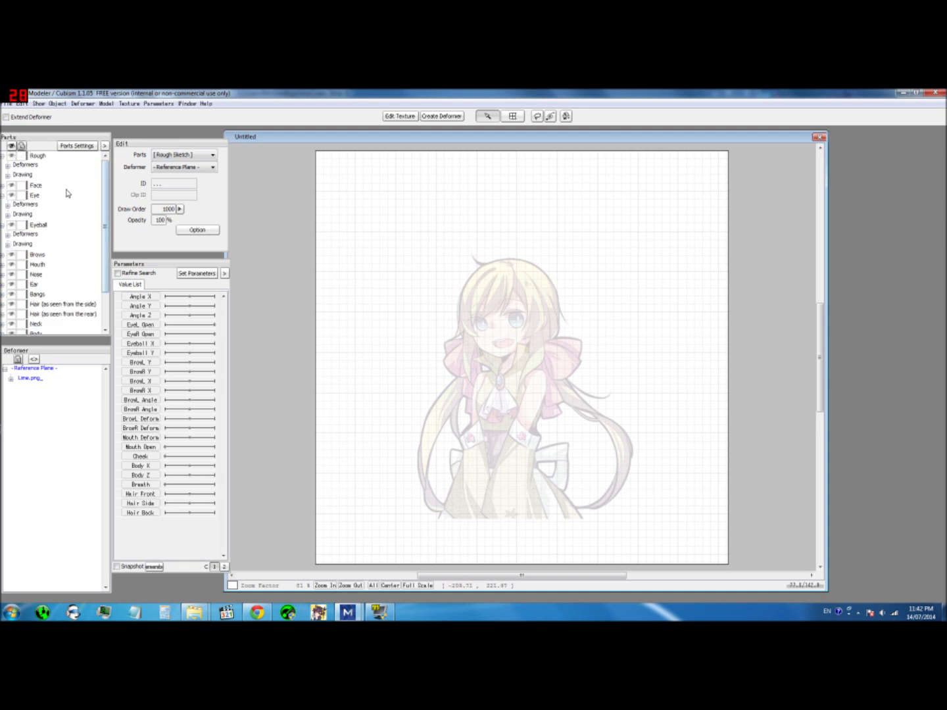
pyautogui.click(3, 226)
pyautogui.click(3, 195)
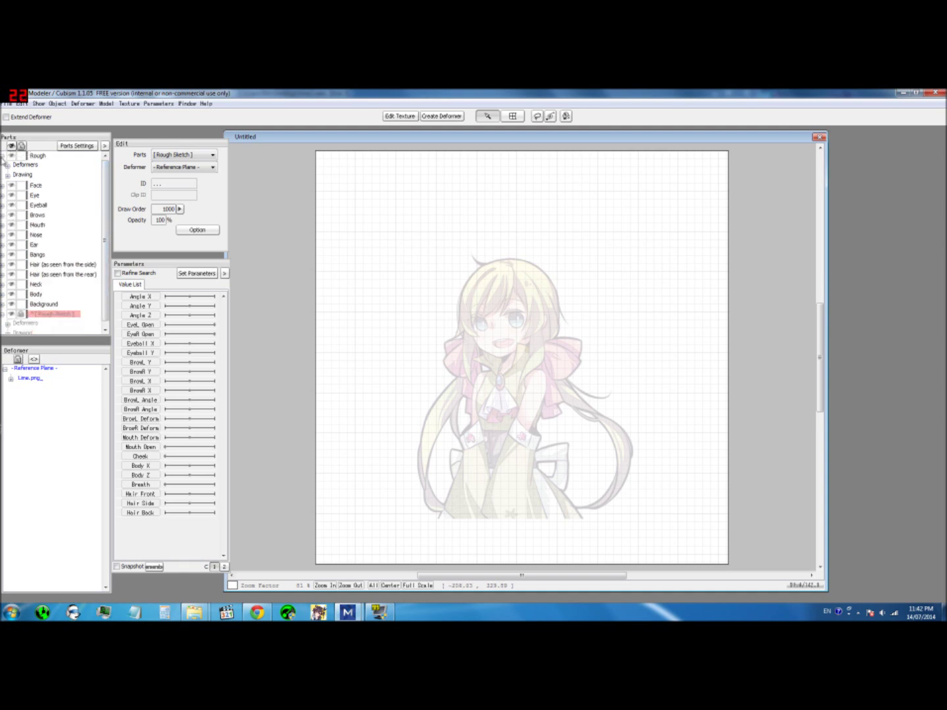
pyautogui.click(3, 156)
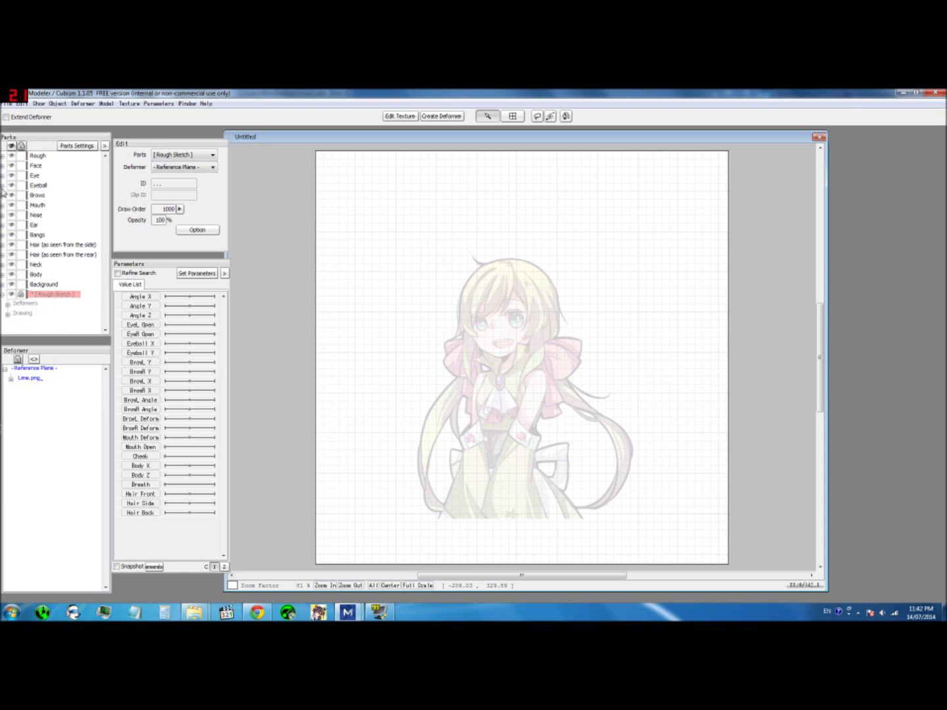
# Select the Eyeball part and load 2dtest model 2 plate 1.png as the texture image for a new drawing
pyautogui.click(37, 186)
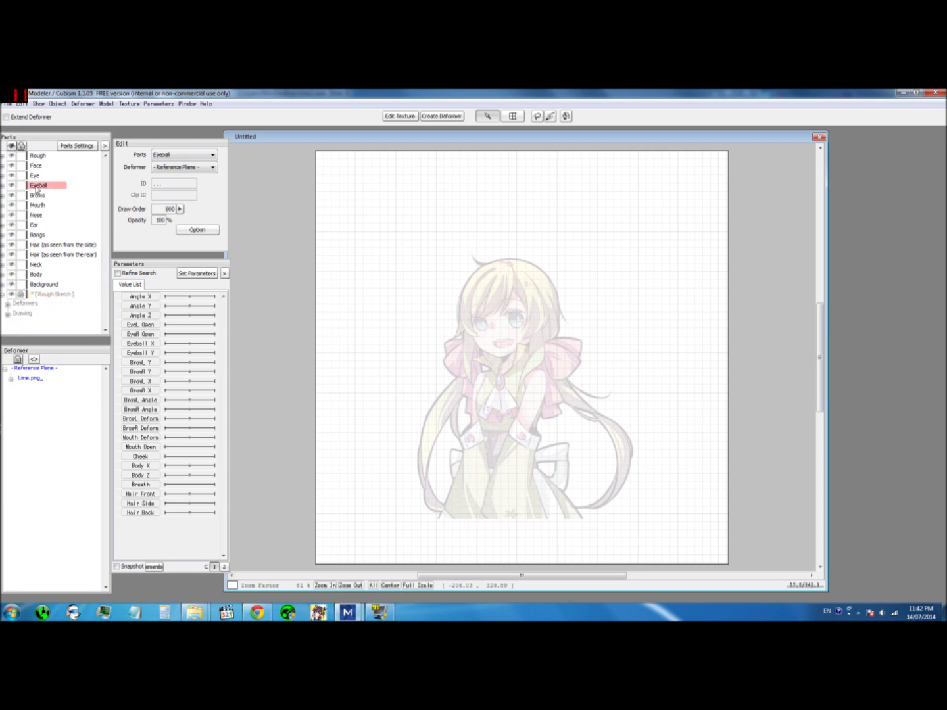
pyautogui.click(397, 118)
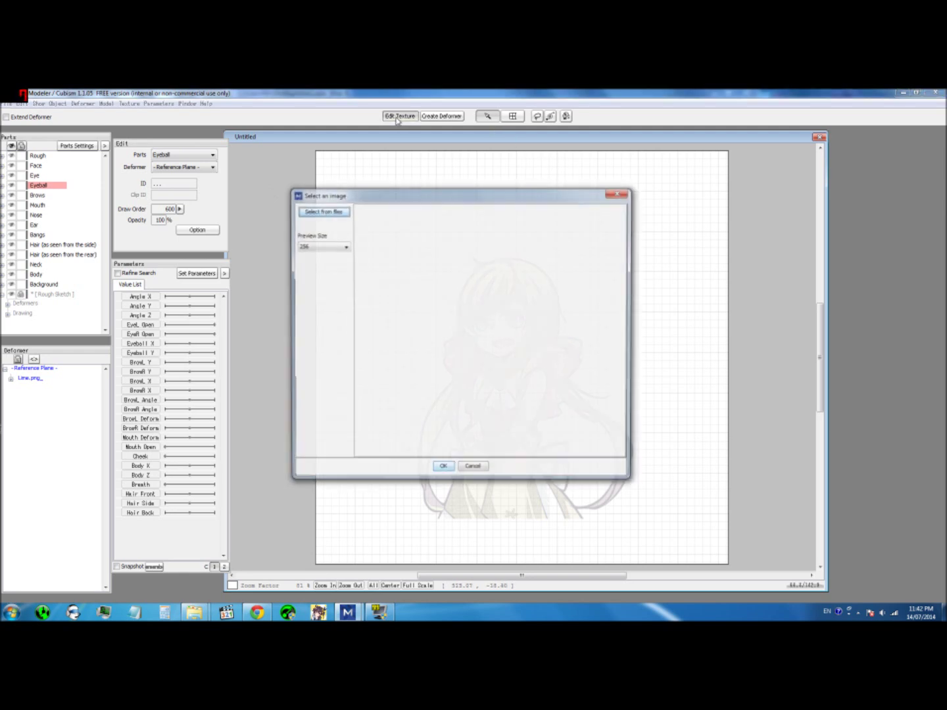
pyautogui.click(343, 211)
pyautogui.moveTo(460, 191); pyautogui.dragTo(624, 255)
pyautogui.click(546, 282)
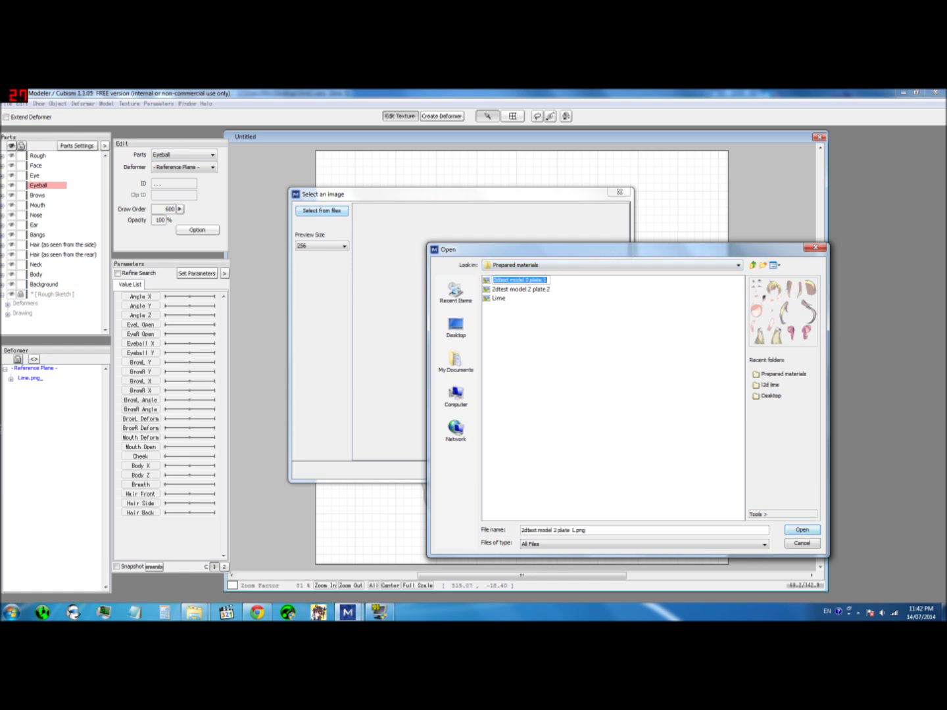
pyautogui.click(516, 290)
pyautogui.click(506, 282)
pyautogui.click(801, 530)
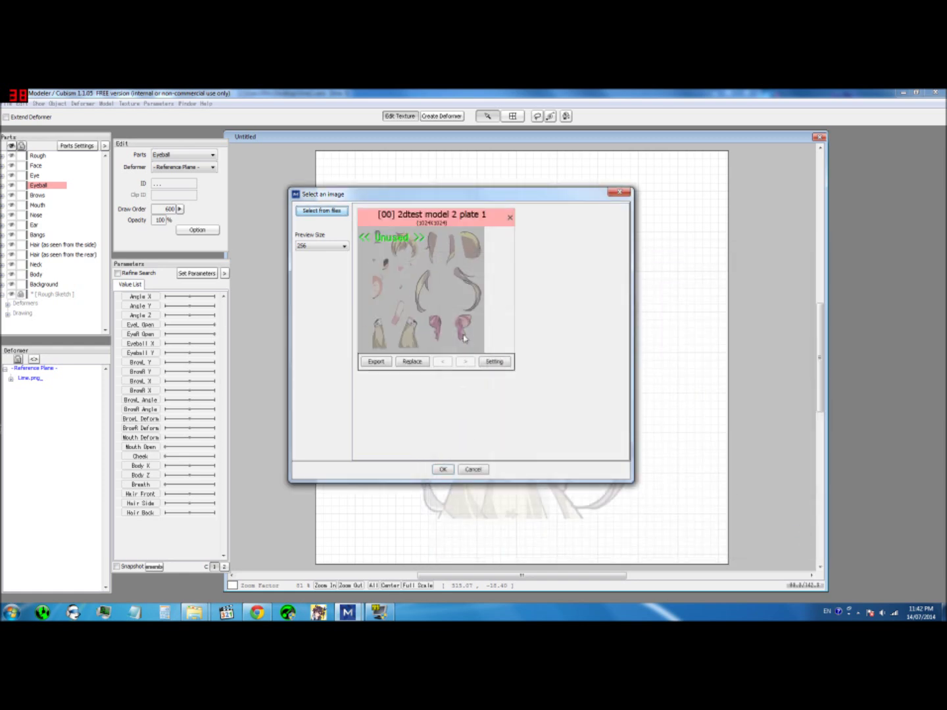
pyautogui.press('Return')
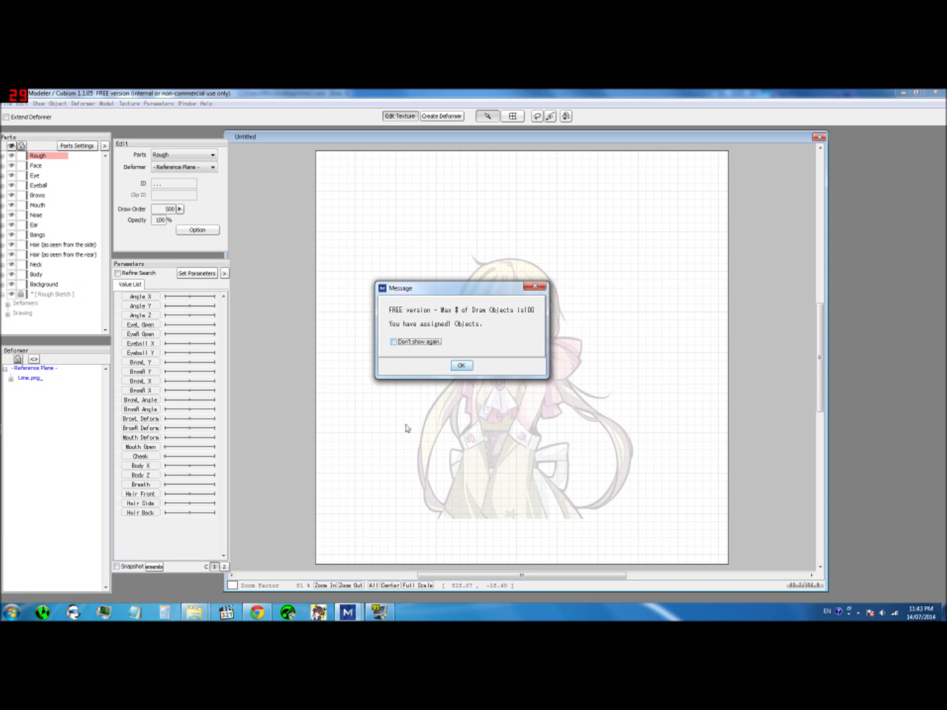
# Review the two texture plate files in the Prepared materials folder and return to the modeler
pyautogui.click(194, 612)
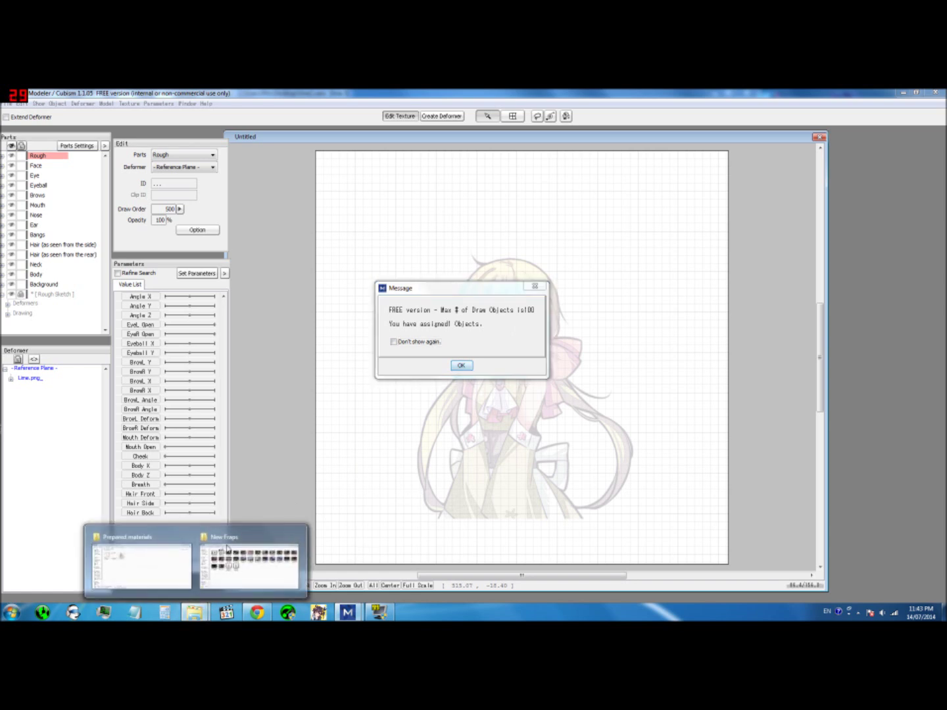
pyautogui.click(141, 562)
pyautogui.click(775, 299)
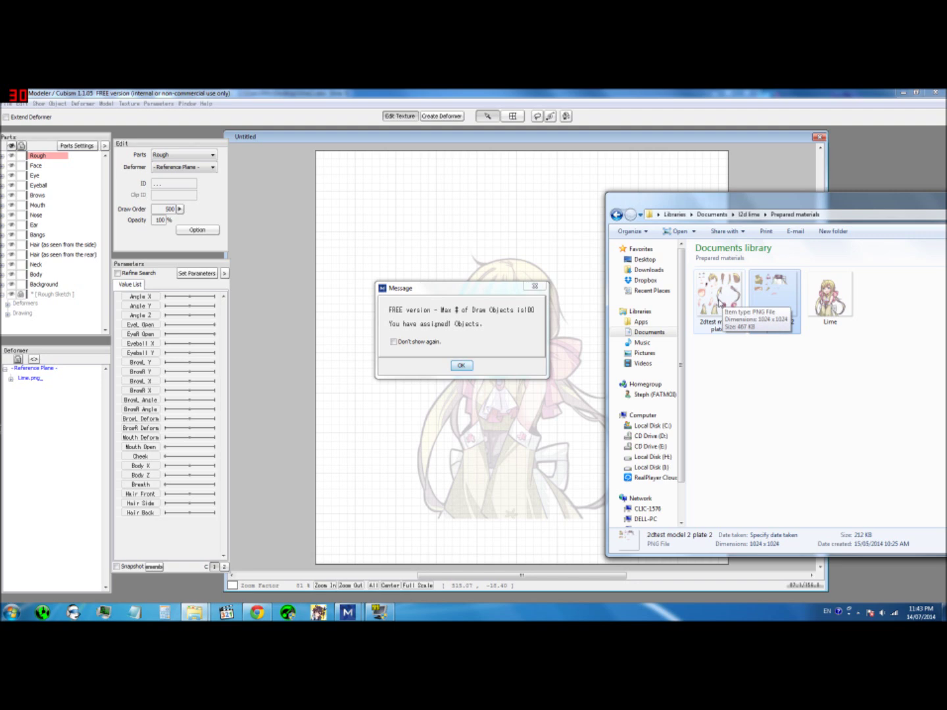
pyautogui.moveTo(841, 212); pyautogui.dragTo(249, 294)
pyautogui.click(514, 301)
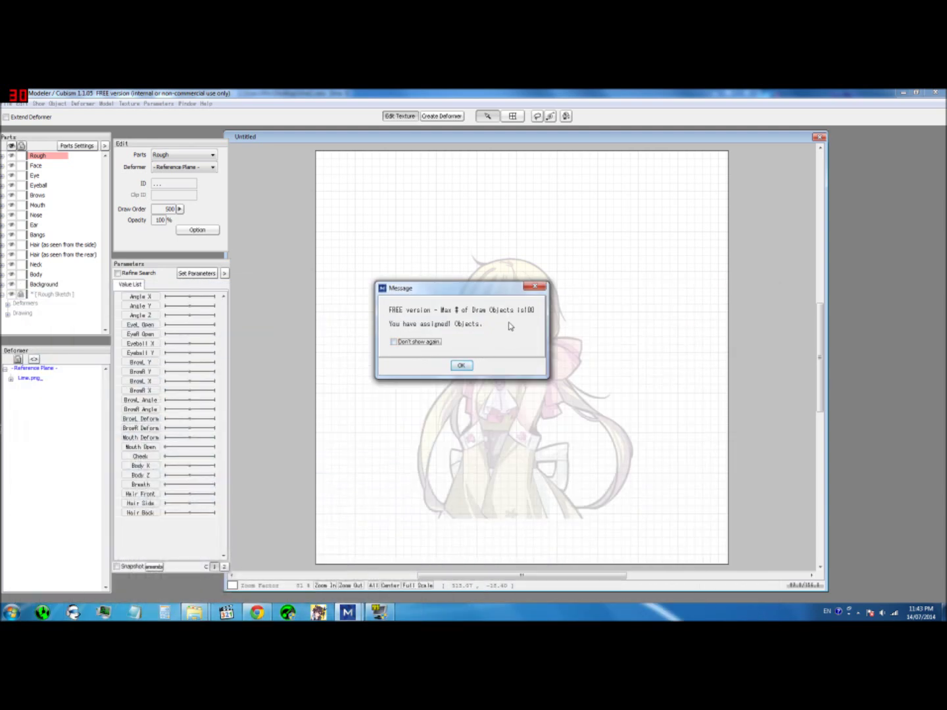
# Outline the smaller, tilted eyeball on texture plate 1 with a closed six-point polygon and accept it as a drawing
pyautogui.click(462, 366)
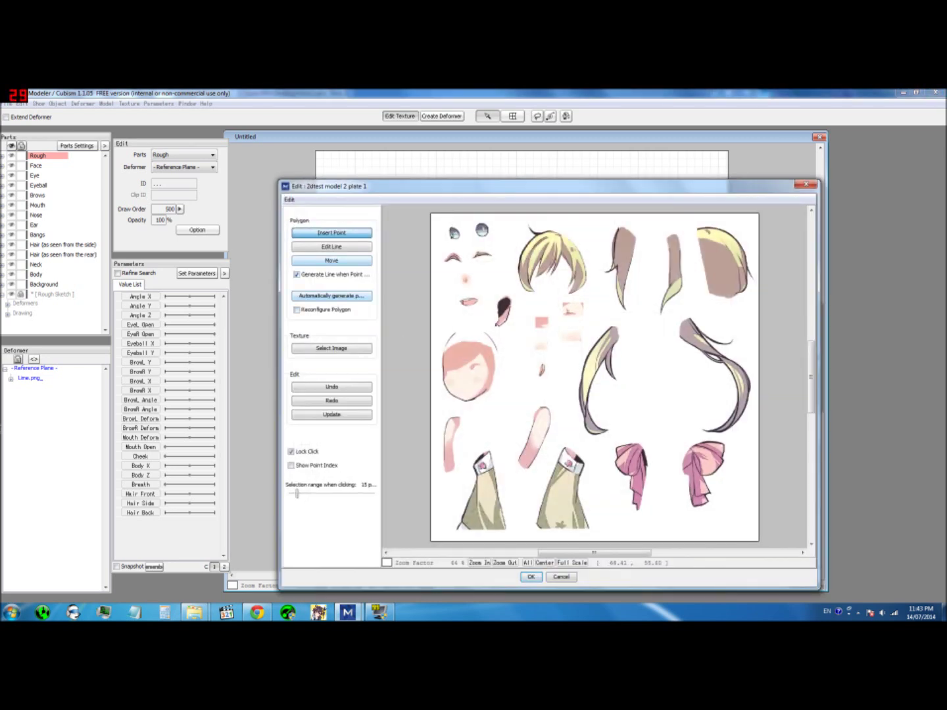
pyautogui.scroll(5, 479, 248)
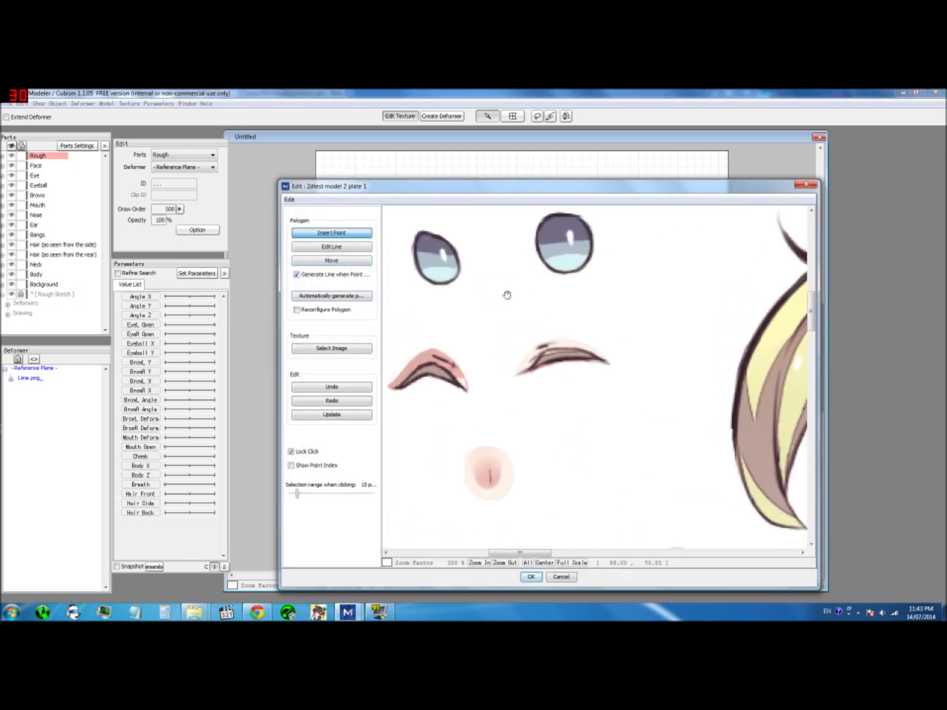
pyautogui.click(443, 306)
pyautogui.click(472, 336)
pyautogui.click(509, 320)
pyautogui.click(516, 286)
pyautogui.click(480, 244)
pyautogui.click(436, 268)
pyautogui.click(443, 307)
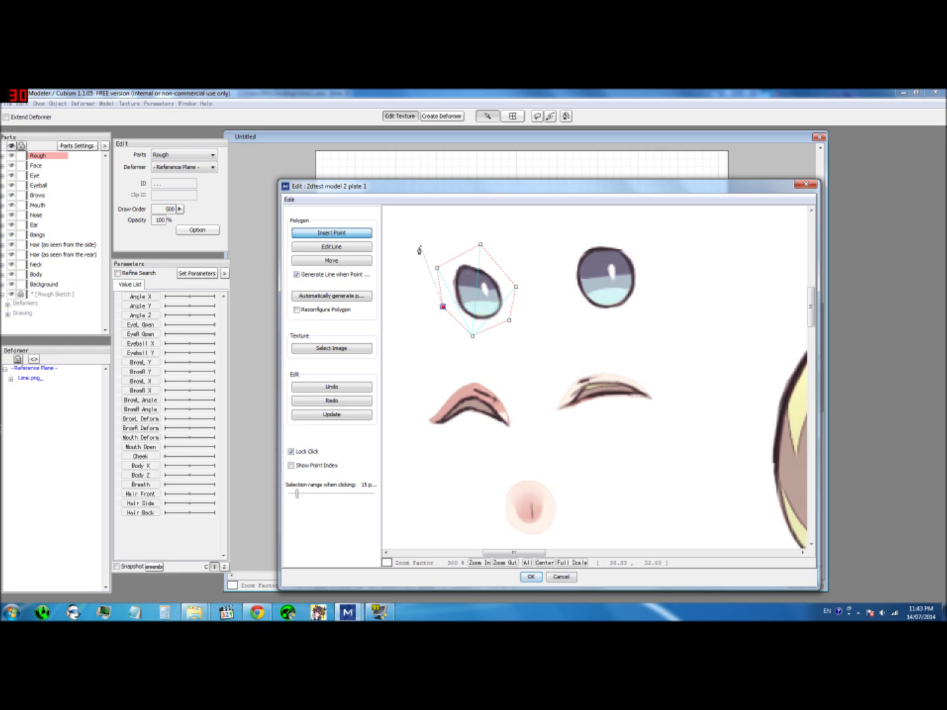
pyautogui.click(526, 577)
# Move the new eyeball drawing onto the matching eye of the rough sketch and deselect it
pyautogui.scroll(3, 418, 231)
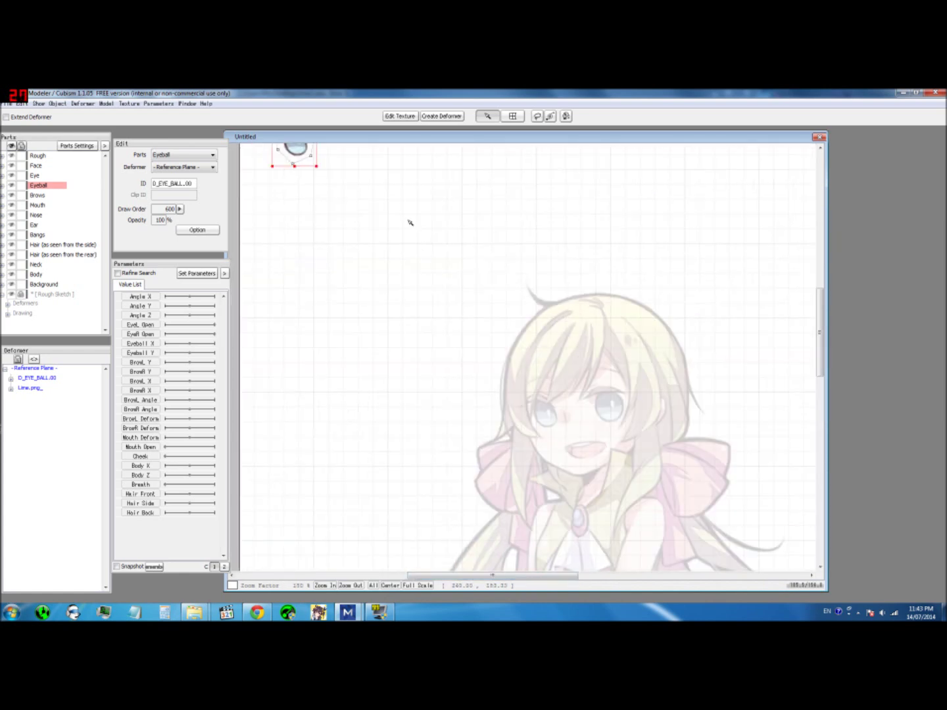
pyautogui.moveTo(320, 183); pyautogui.dragTo(539, 422)
pyautogui.scroll(1, 568, 402)
pyautogui.scroll(2, 533, 422)
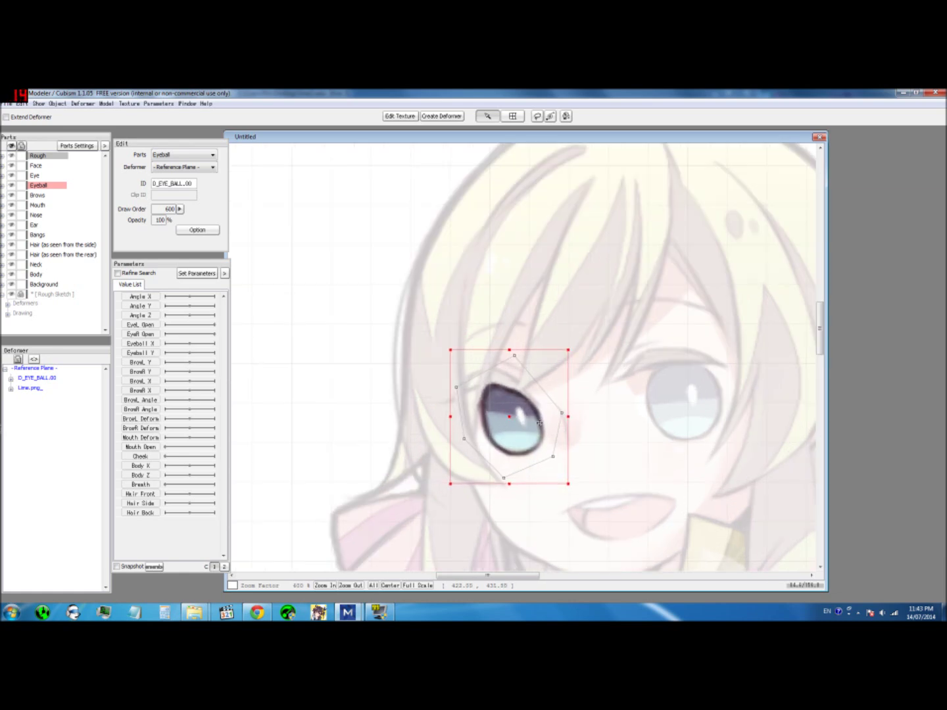
pyautogui.scroll(-2, 554, 323)
pyautogui.click(552, 324)
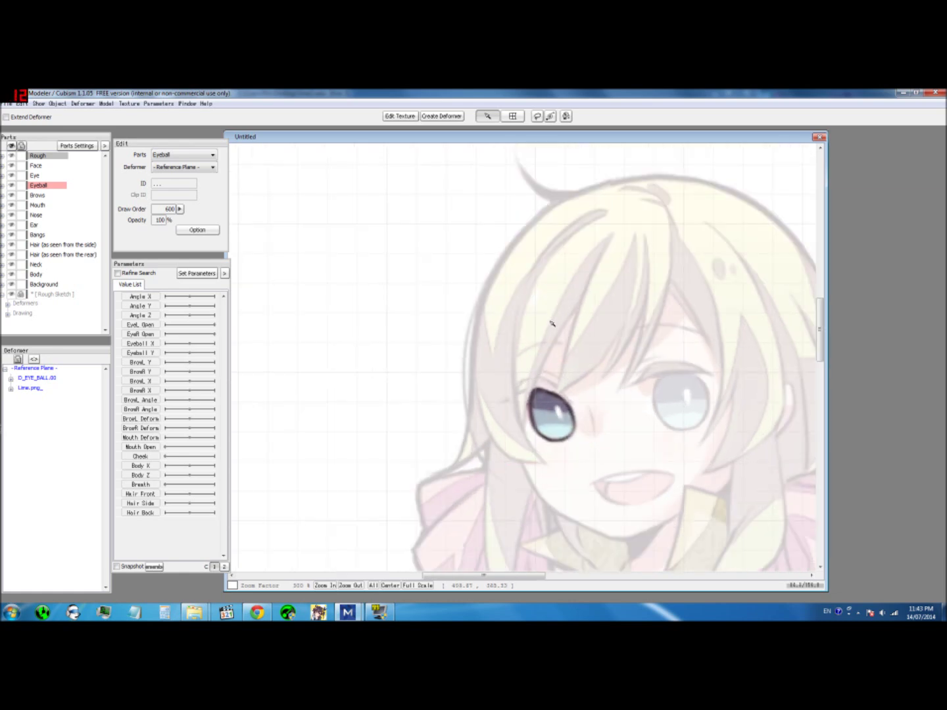
# Expand the Eyeball part, select its drawing D_EYE_BALL.00, and inspect its texture polygon without changing it
pyautogui.click(44, 188)
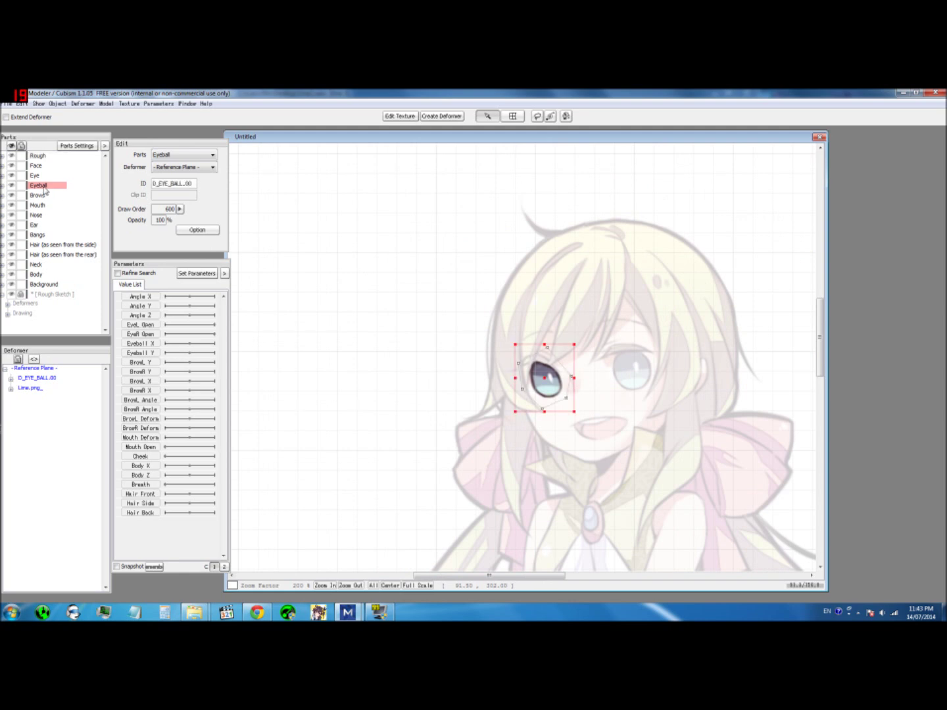
pyautogui.click(4, 188)
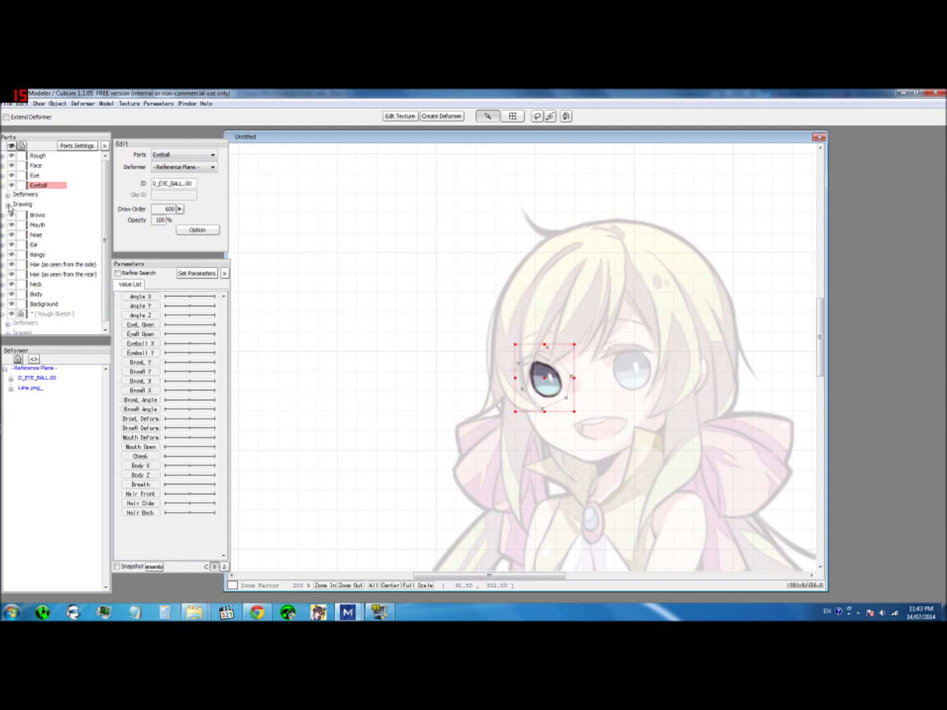
pyautogui.click(8, 204)
pyautogui.click(59, 216)
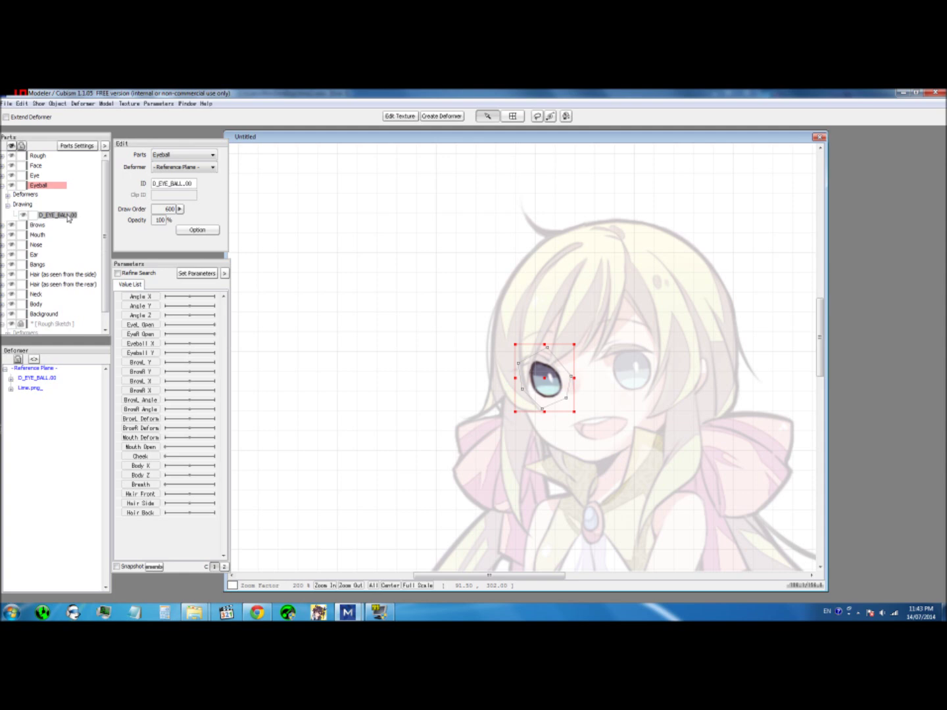
pyautogui.click(401, 116)
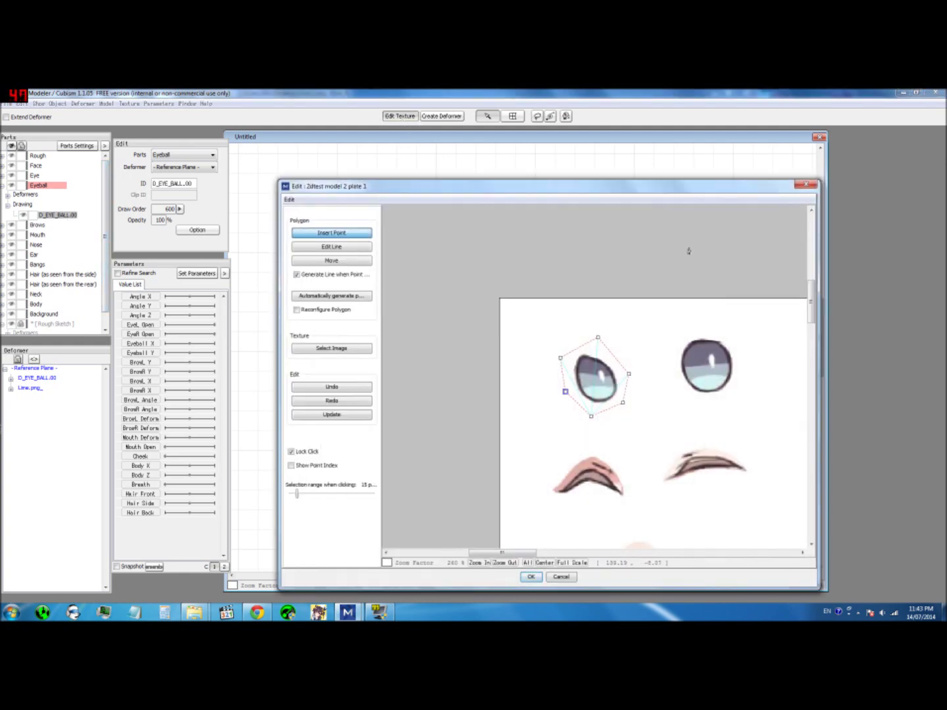
pyautogui.click(805, 184)
# Outline the rounder eyeball on texture plate 1 with a closed five-point polygon
pyautogui.click(23, 204)
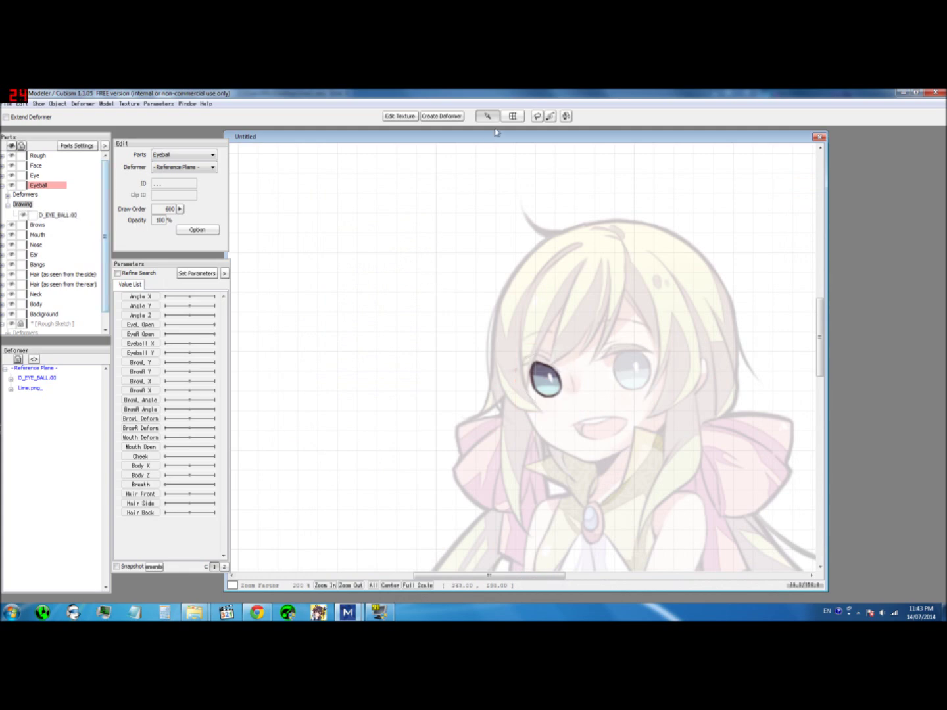
pyautogui.click(392, 116)
pyautogui.doubleClick(418, 255)
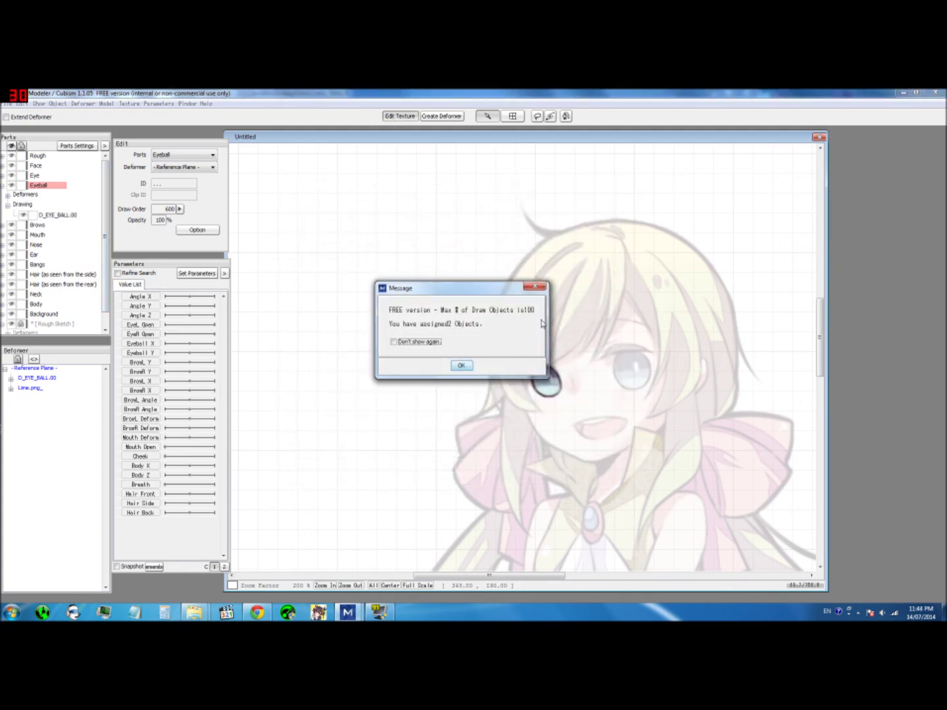
pyautogui.click(460, 365)
pyautogui.scroll(3, 528, 330)
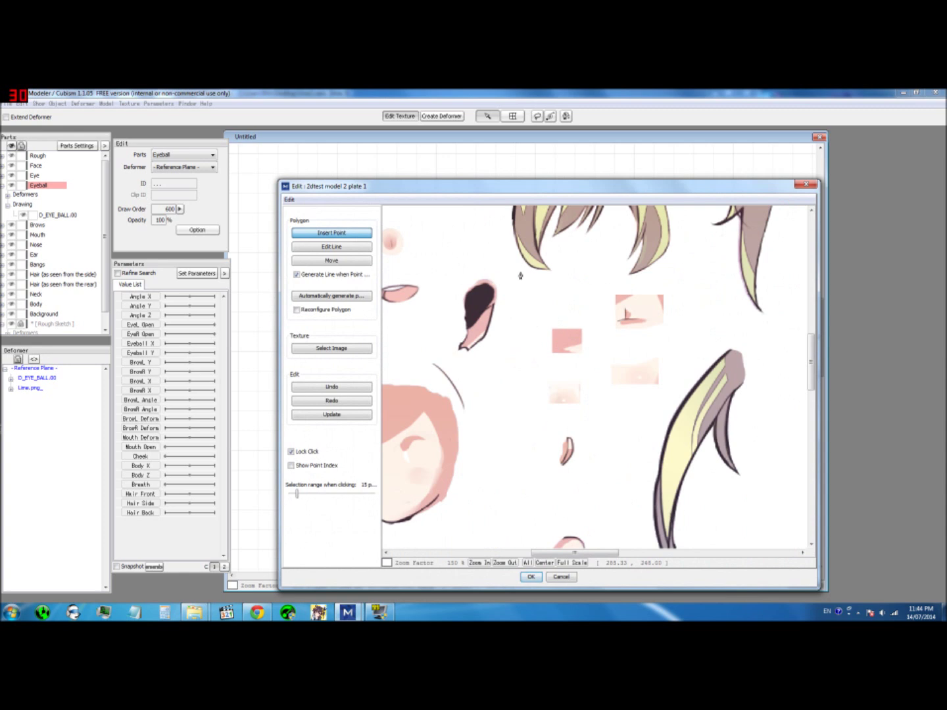
pyautogui.scroll(-2, 497, 249)
pyautogui.scroll(4, 573, 367)
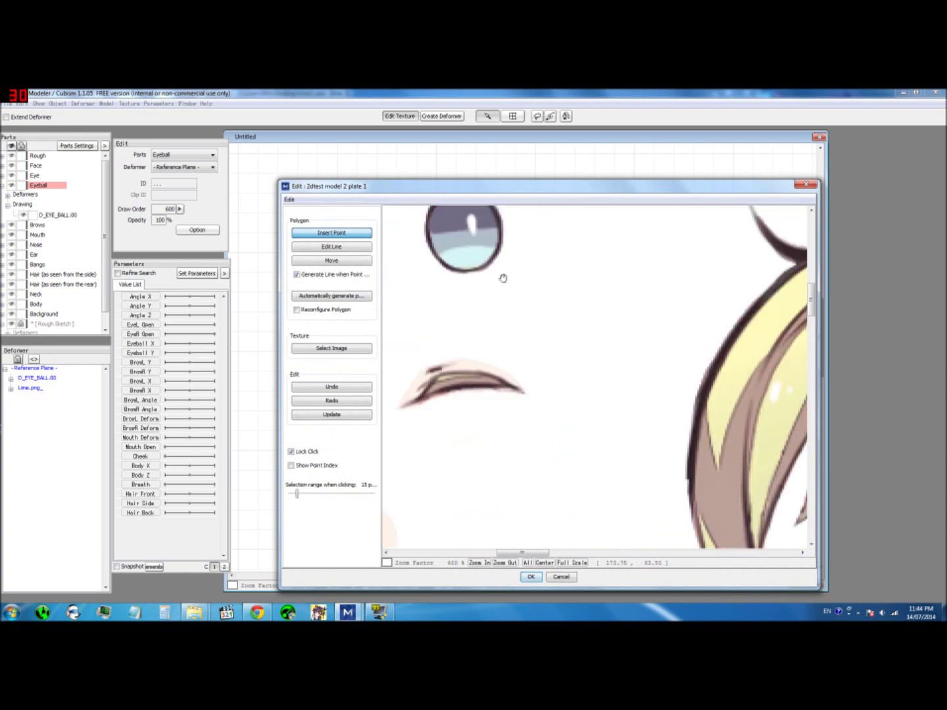
pyautogui.moveTo(491, 259); pyautogui.dragTo(557, 341)
pyautogui.click(472, 327)
pyautogui.click(486, 257)
pyautogui.click(565, 249)
pyautogui.click(619, 335)
pyautogui.click(553, 393)
pyautogui.click(472, 327)
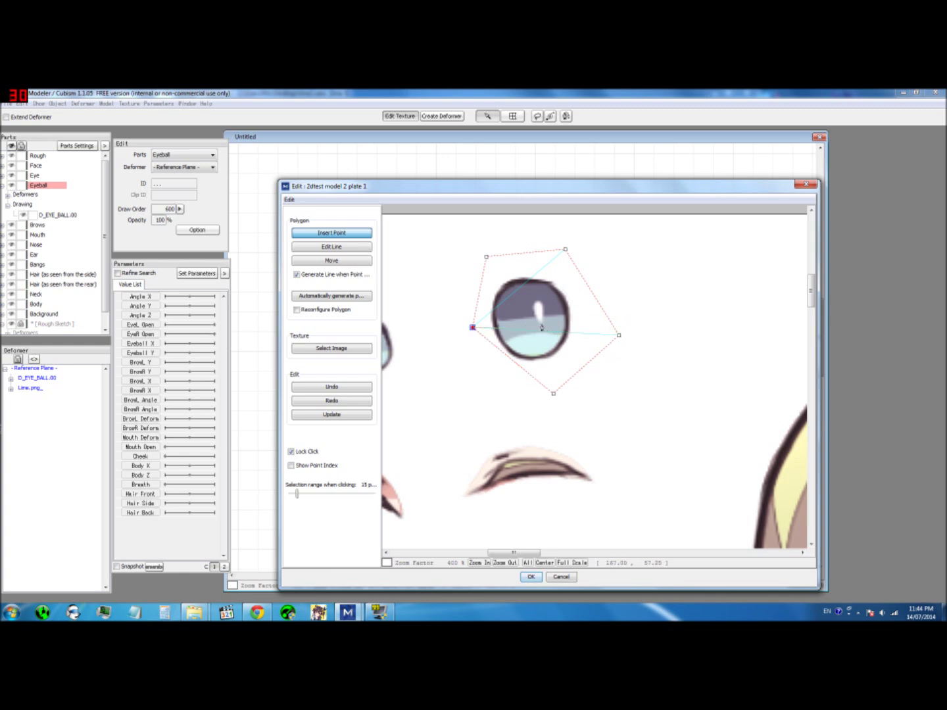
# Add mesh points inside the round eyeball and extra points along the edges of its outline polygon
pyautogui.click(565, 251)
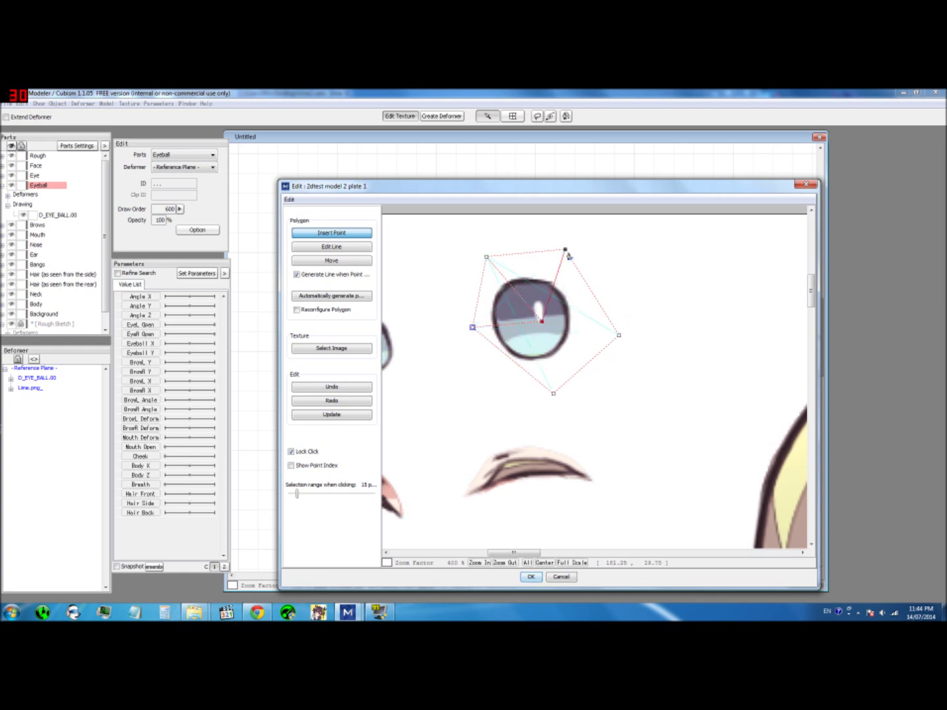
pyautogui.click(619, 336)
pyautogui.click(510, 325)
pyautogui.click(519, 295)
pyautogui.click(550, 295)
pyautogui.click(561, 325)
pyautogui.click(548, 354)
pyautogui.click(511, 358)
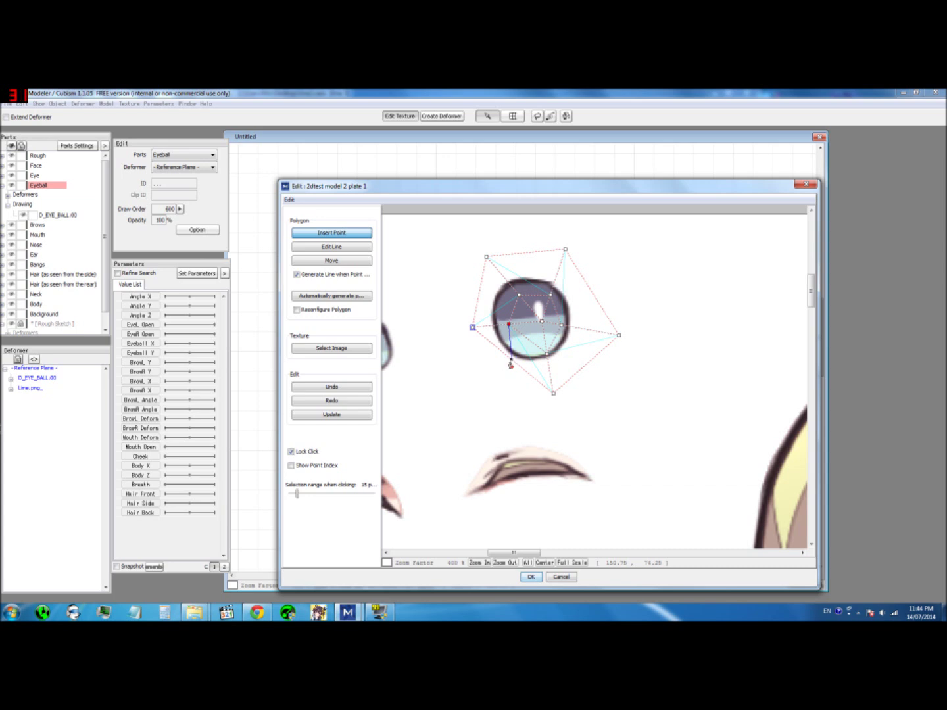
pyautogui.click(583, 367)
pyautogui.click(593, 293)
pyautogui.click(524, 253)
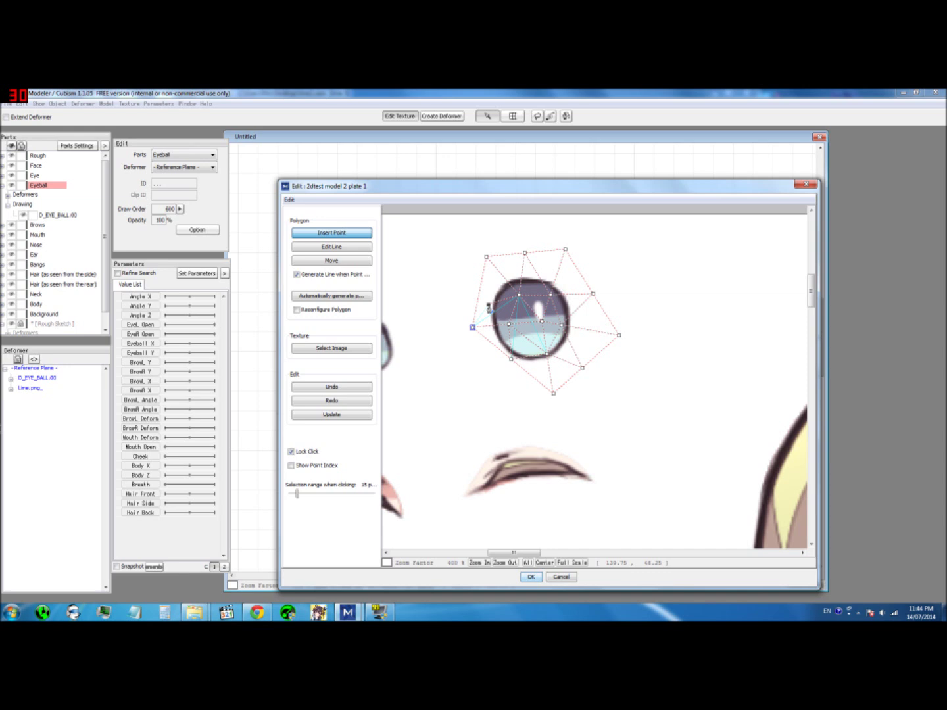
# Connect another side point to the inner mesh, add points around the iris rim, and accept the drawing
pyautogui.hotkey('ctrl', 'a')
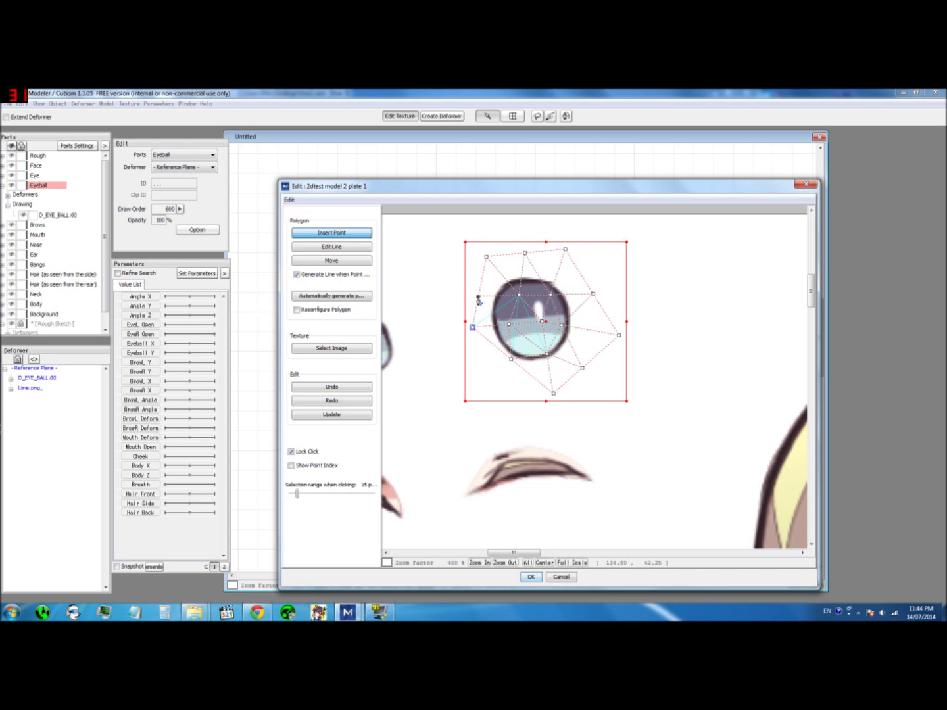
pyautogui.click(478, 297)
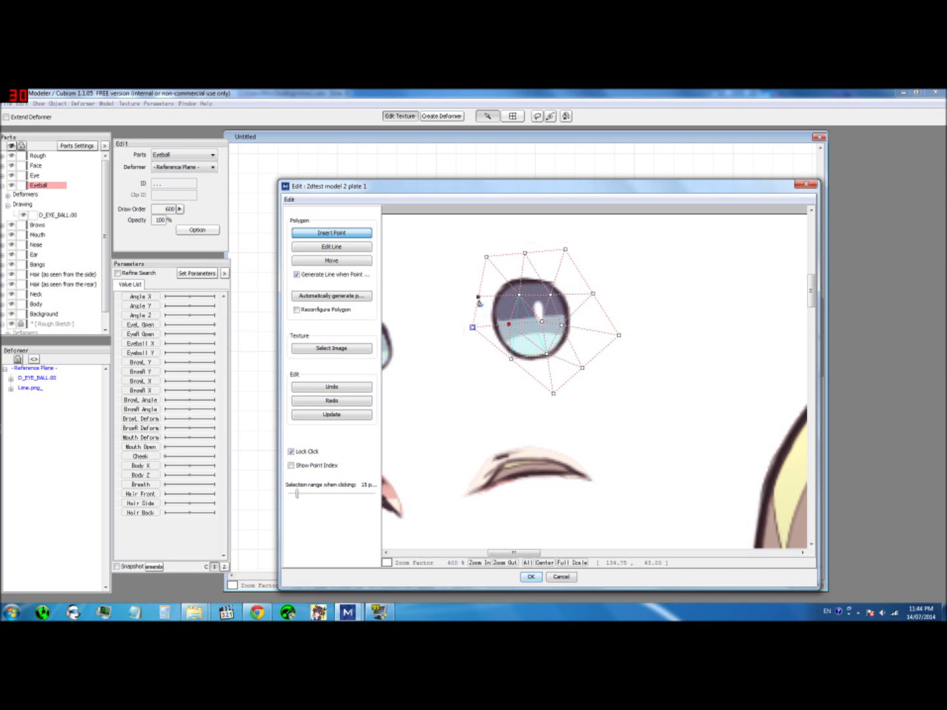
pyautogui.click(508, 324)
pyautogui.moveTo(479, 300); pyautogui.dragTo(483, 300)
pyautogui.click(483, 299)
pyautogui.click(509, 325)
pyautogui.click(541, 322)
pyautogui.click(508, 324)
pyautogui.click(484, 299)
pyautogui.click(562, 287)
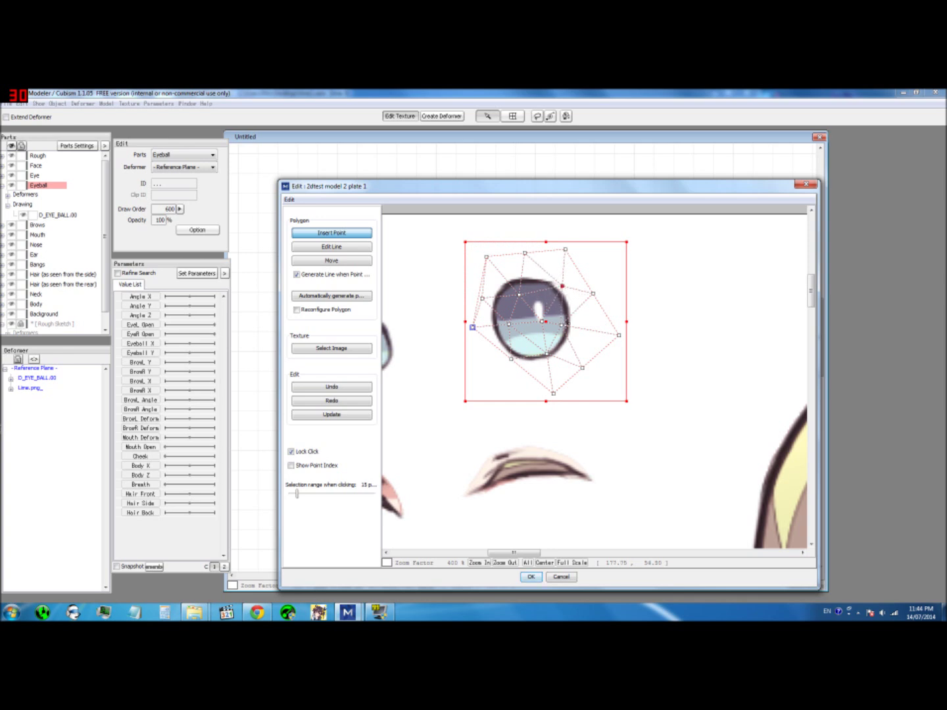
pyautogui.click(578, 332)
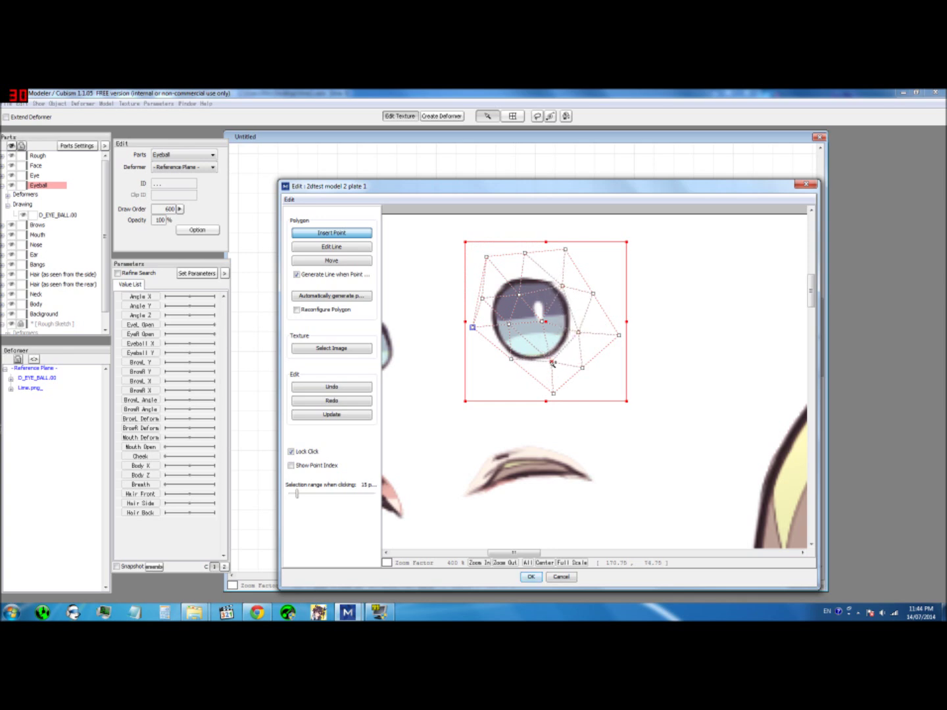
pyautogui.click(551, 361)
pyautogui.click(531, 577)
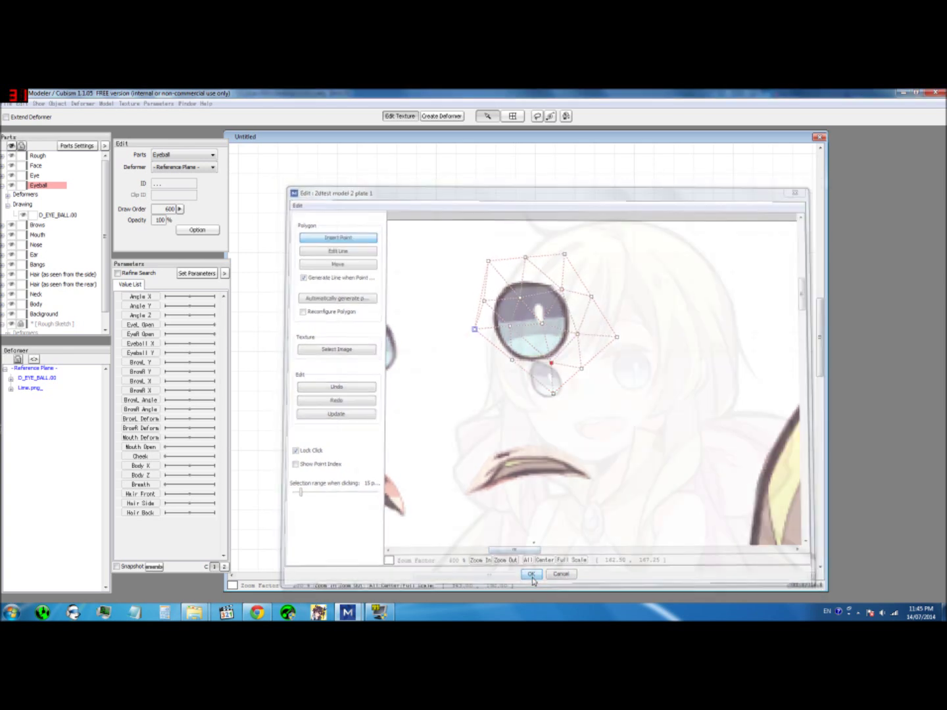
# Inspect the new round eyeball drawing on the canvas and delete it
pyautogui.scroll(8, 500, 348)
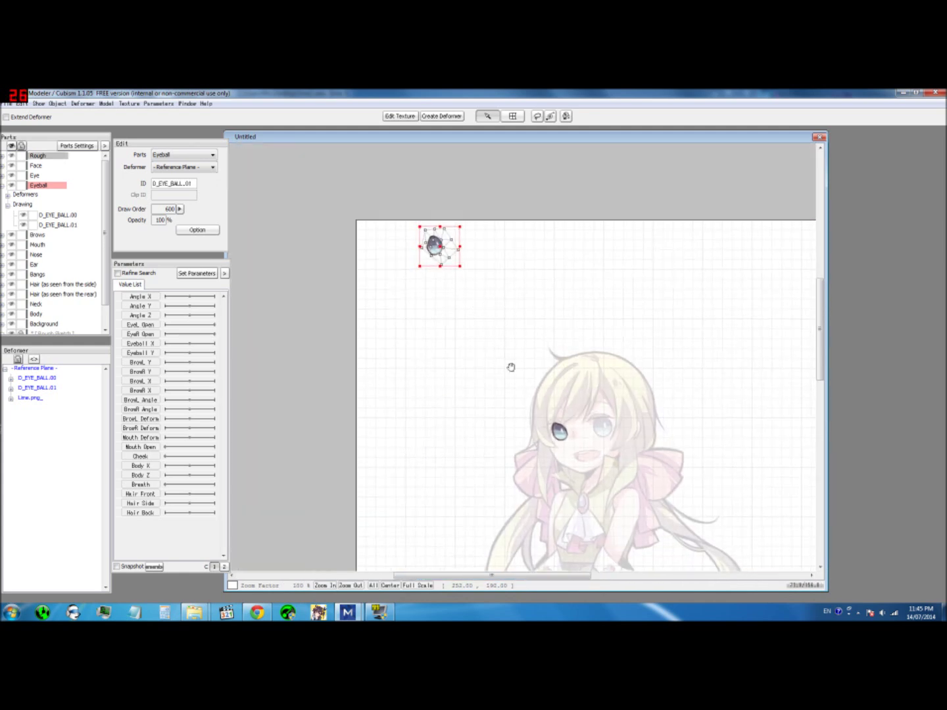
pyautogui.scroll(-5, 484, 317)
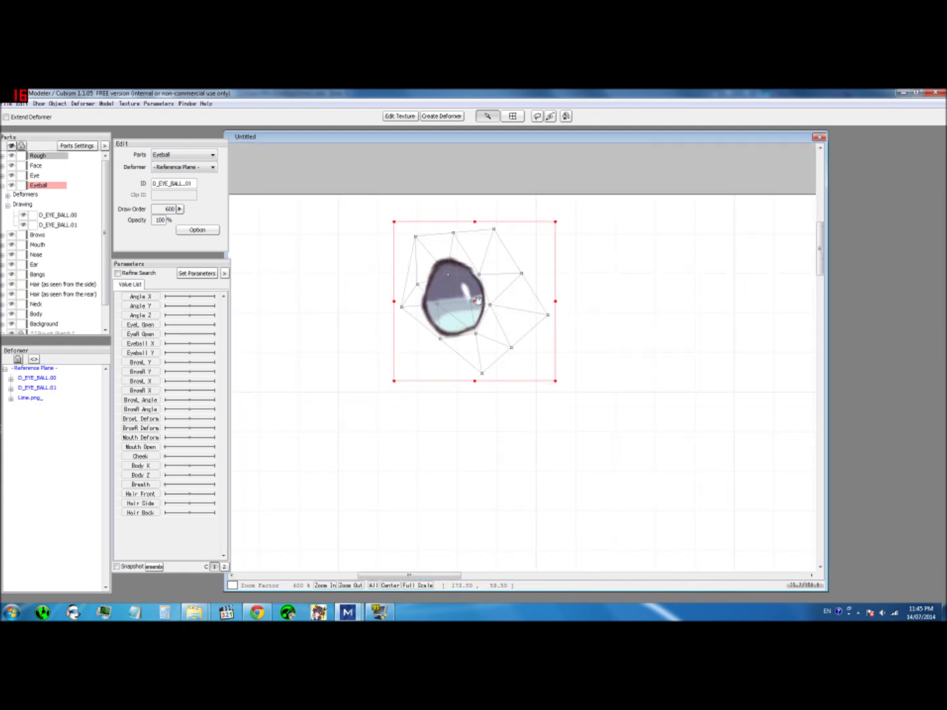
pyautogui.scroll(3, 507, 309)
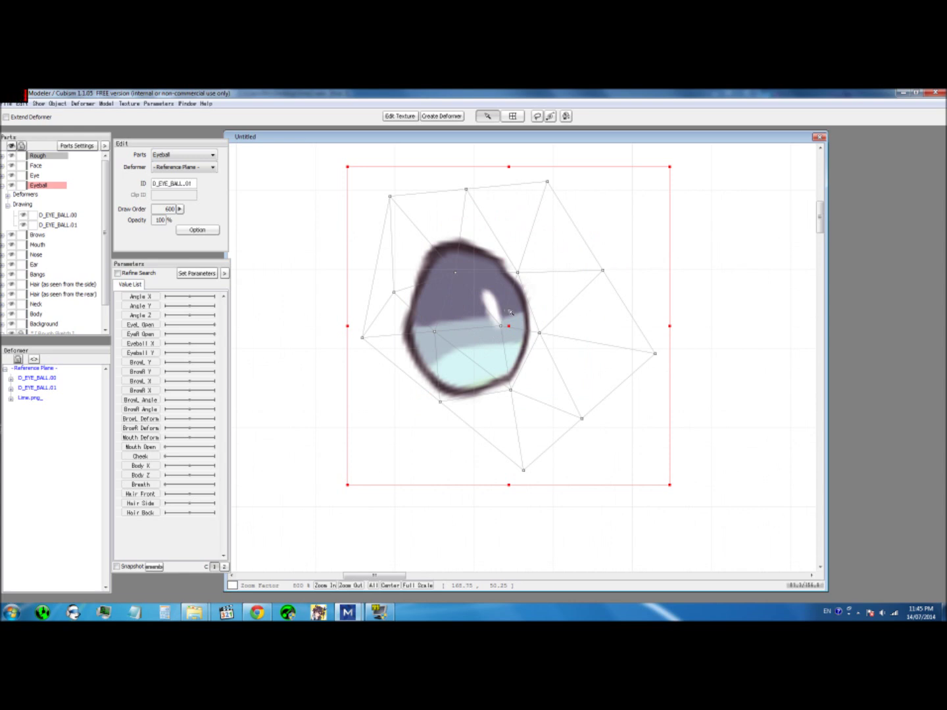
pyautogui.press('Delete')
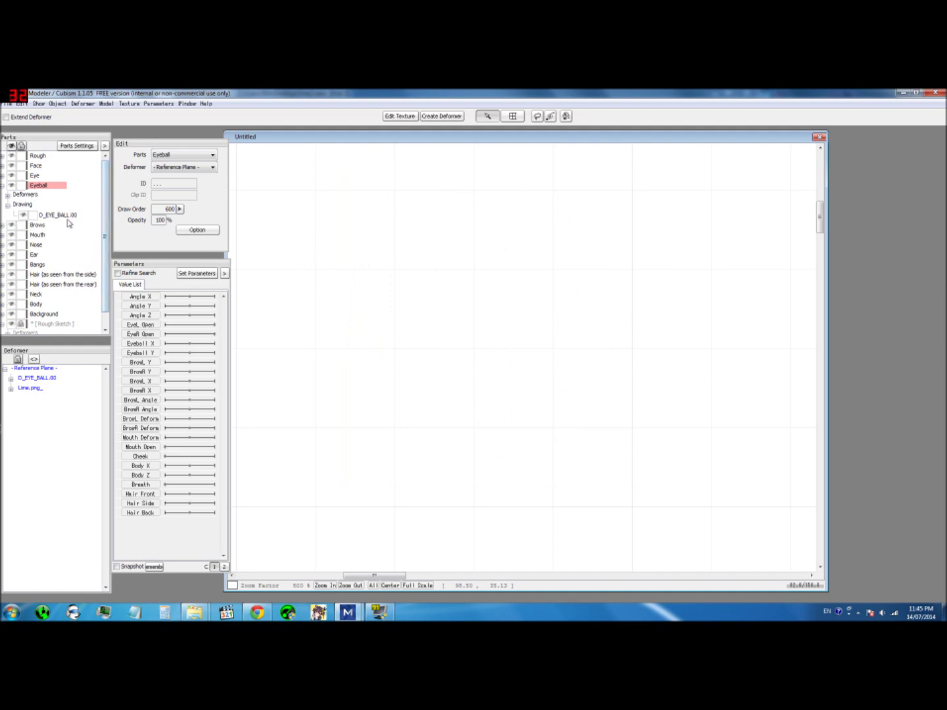
# Make Eye the active part and open texture plate 1 to cut a new drawing
pyautogui.scroll(-4, 529, 250)
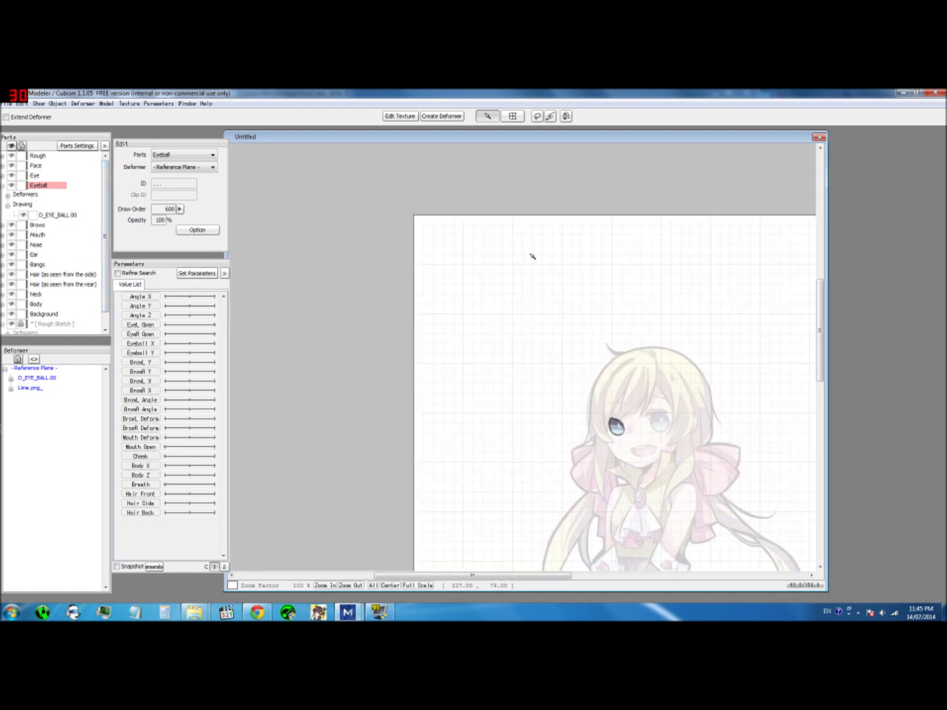
pyautogui.moveTo(635, 401); pyautogui.dragTo(496, 303)
pyautogui.scroll(3, 446, 285)
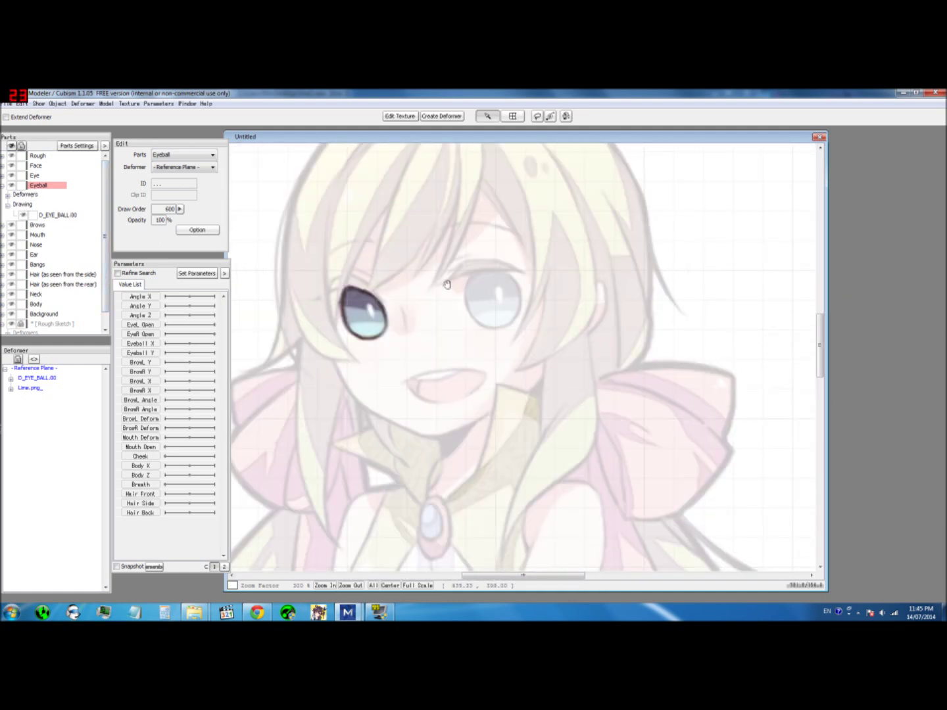
pyautogui.scroll(3, 447, 284)
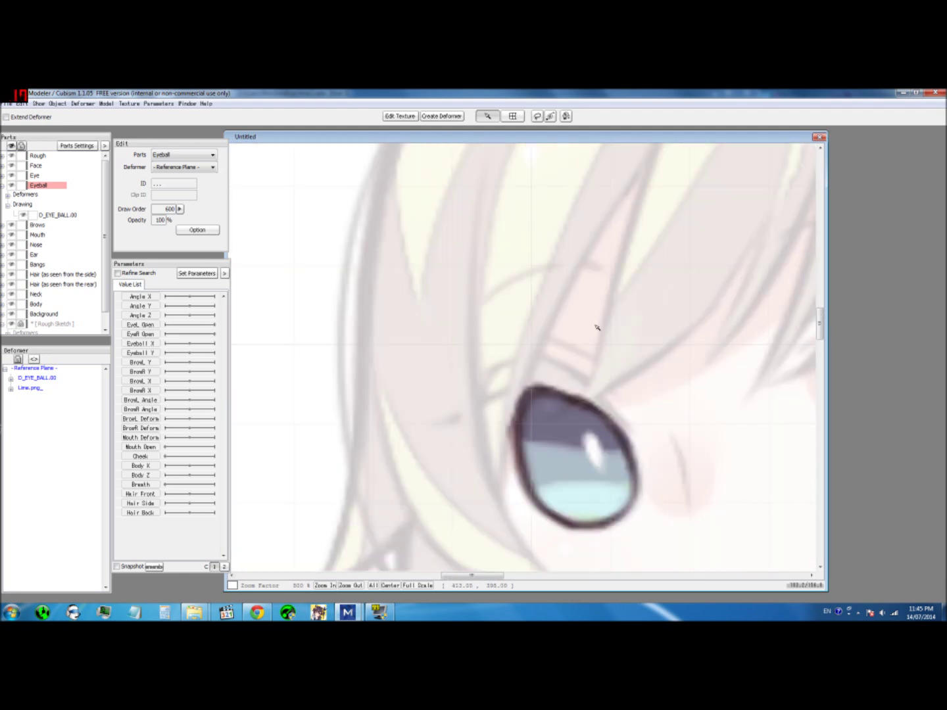
pyautogui.moveTo(634, 359); pyautogui.dragTo(611, 351)
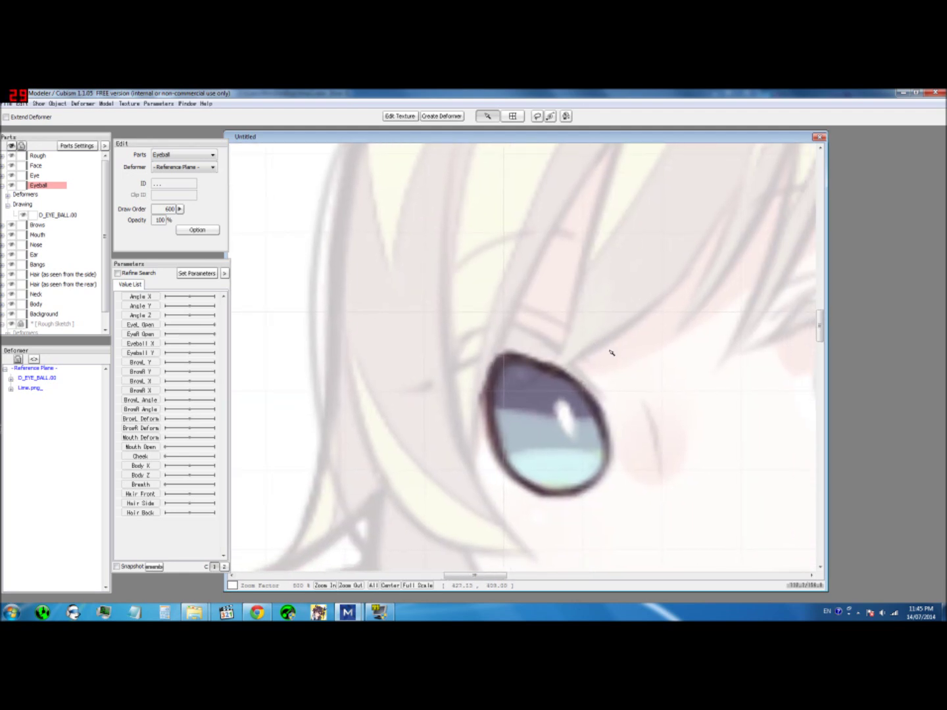
pyautogui.click(5, 176)
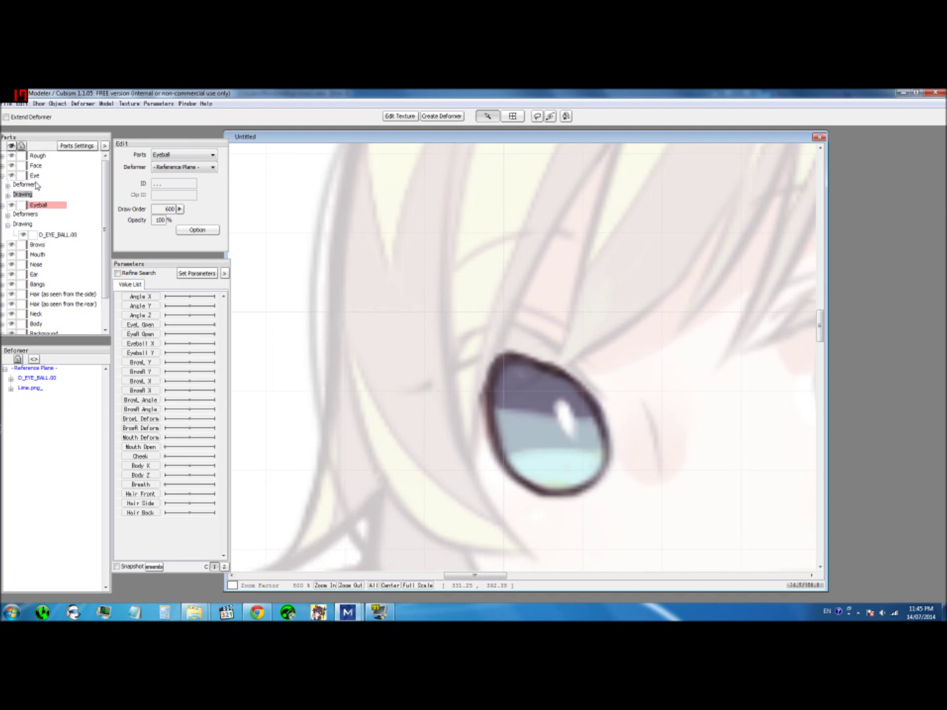
pyautogui.click(38, 176)
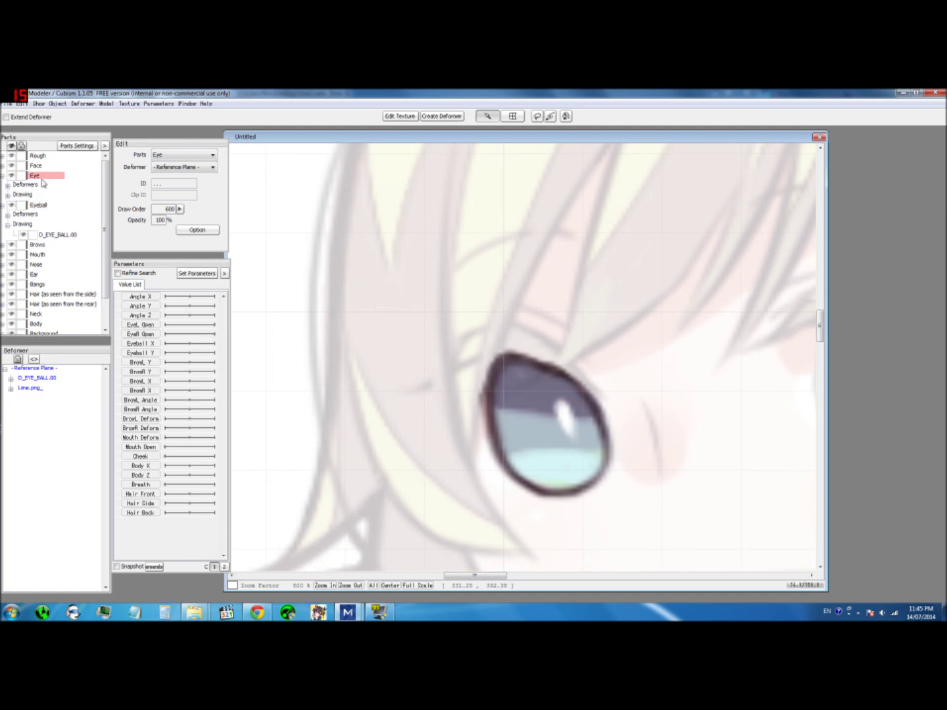
pyautogui.click(413, 119)
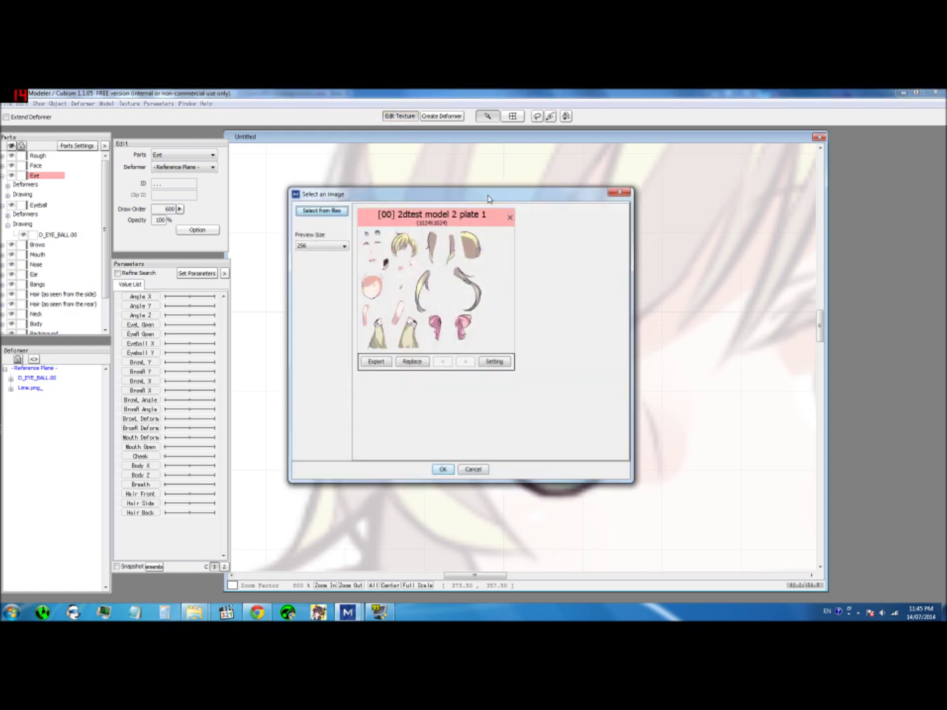
pyautogui.doubleClick(414, 260)
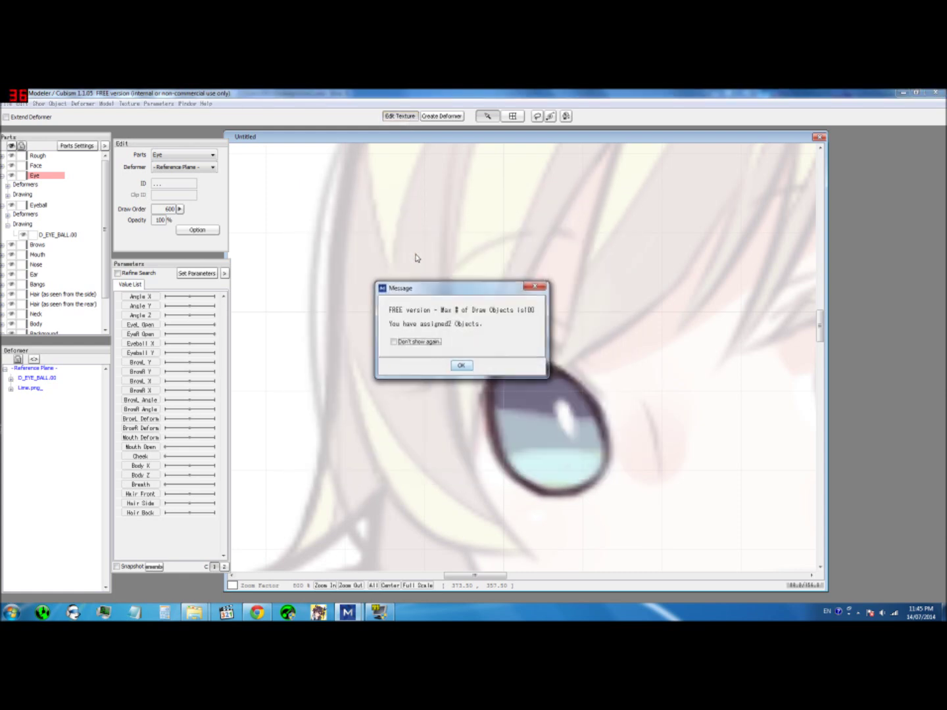
pyautogui.click(461, 365)
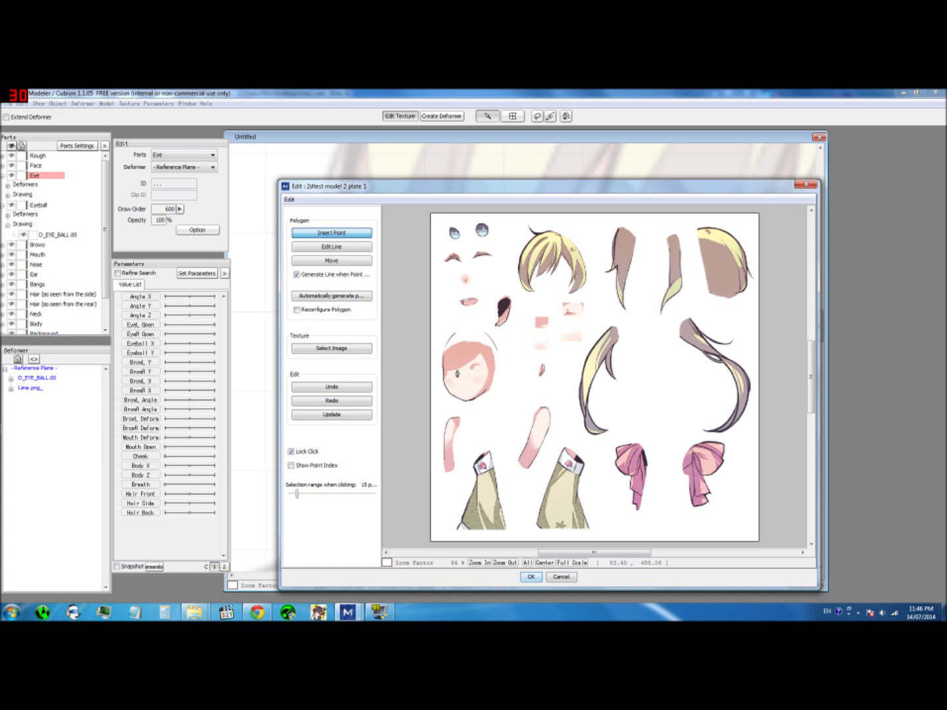
# Outline the steeper, reddish upper eyelid on the plate with a closed six-point polygon and accept it as a drawing
pyautogui.scroll(3, 447, 254)
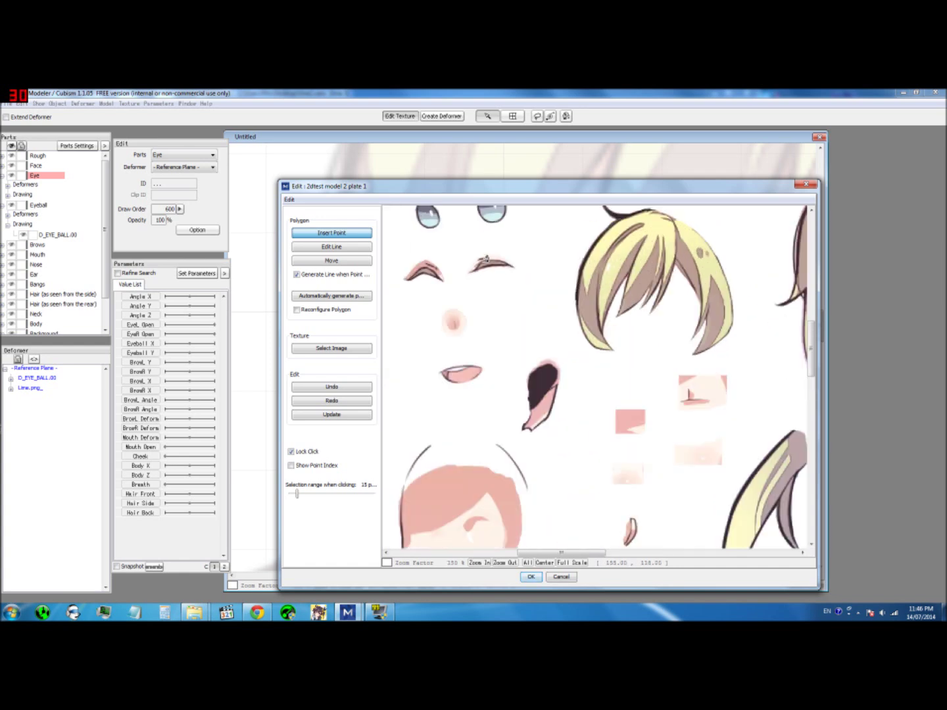
pyautogui.moveTo(467, 188); pyautogui.dragTo(624, 180)
pyautogui.scroll(5, 609, 292)
pyautogui.scroll(-2, 609, 292)
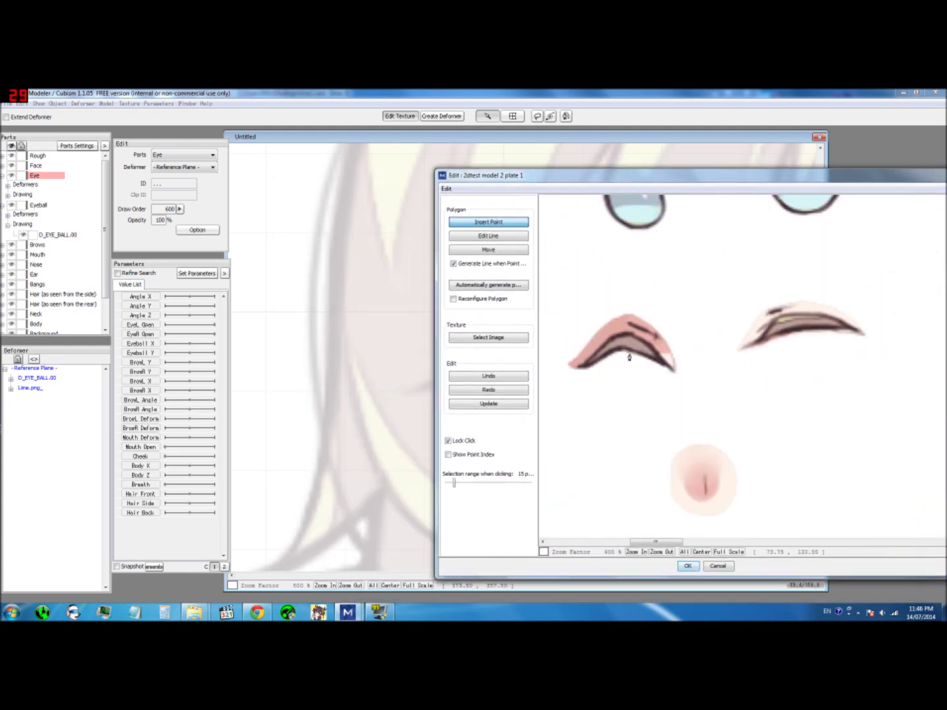
pyautogui.click(593, 369)
pyautogui.click(638, 373)
pyautogui.click(685, 364)
pyautogui.click(742, 393)
pyautogui.click(723, 320)
pyautogui.click(629, 283)
pyautogui.click(594, 368)
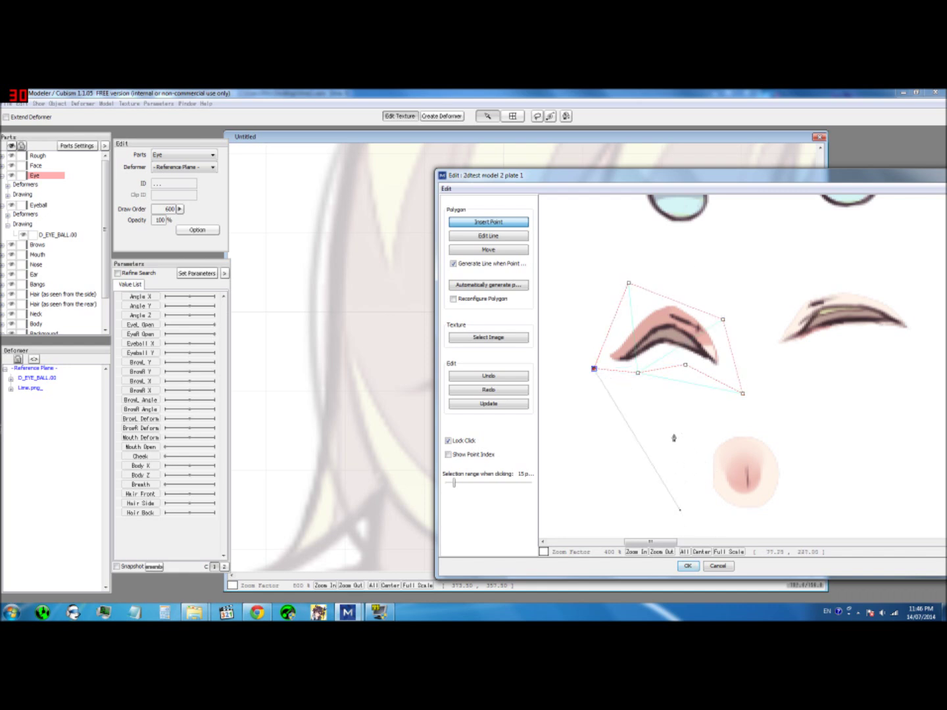
pyautogui.click(691, 567)
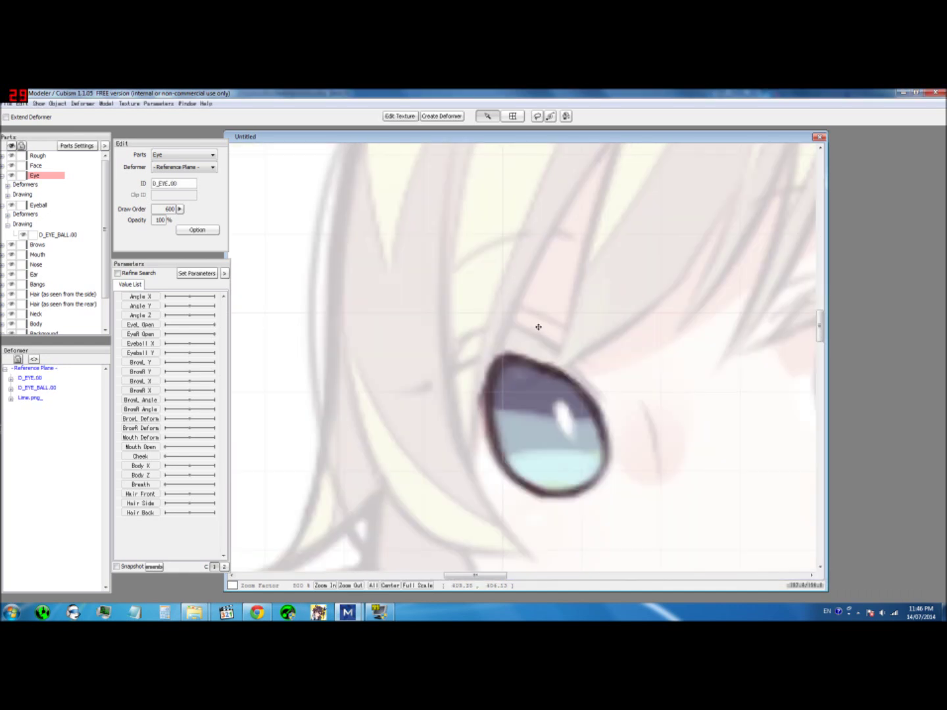
# Move the new eyelid drawing over the placed eyeball on the rough sketch and deselect it
pyautogui.scroll(-5, 537, 324)
pyautogui.moveTo(370, 198); pyautogui.dragTo(465, 368)
pyautogui.scroll(5, 547, 314)
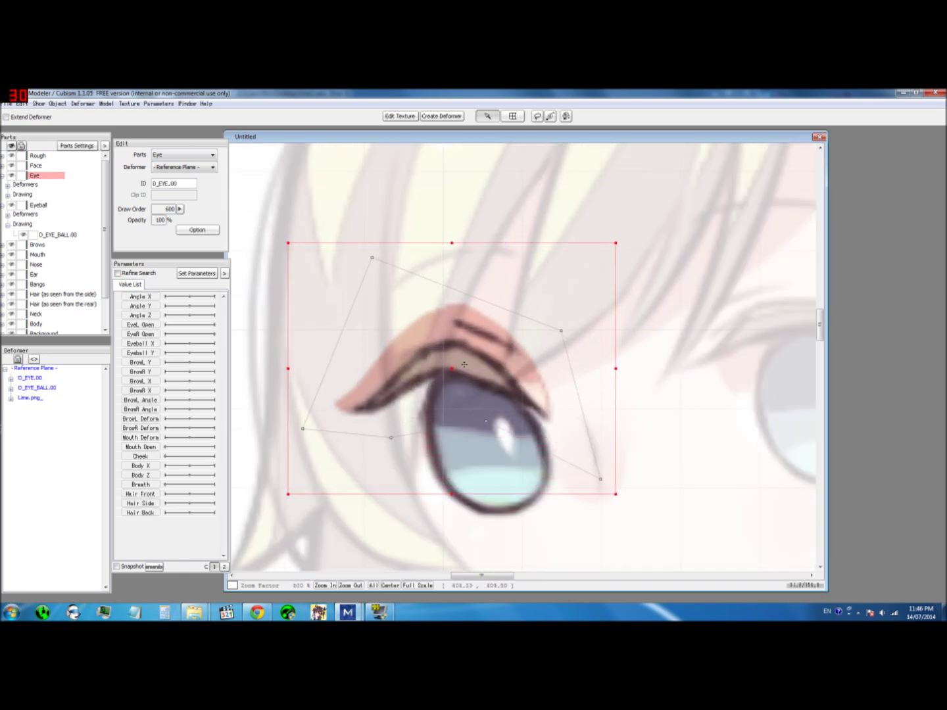
pyautogui.click(672, 338)
pyautogui.scroll(-2, 528, 313)
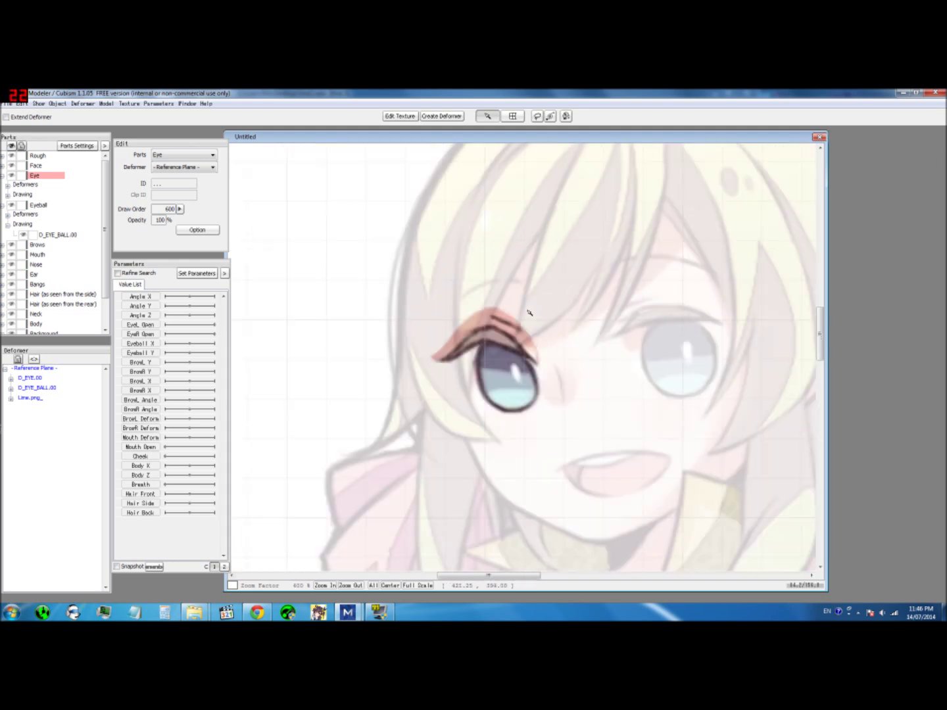
# Select the eyeball drawing and examine the point settings of its EyeL Open parameter without changing them
pyautogui.click(516, 330)
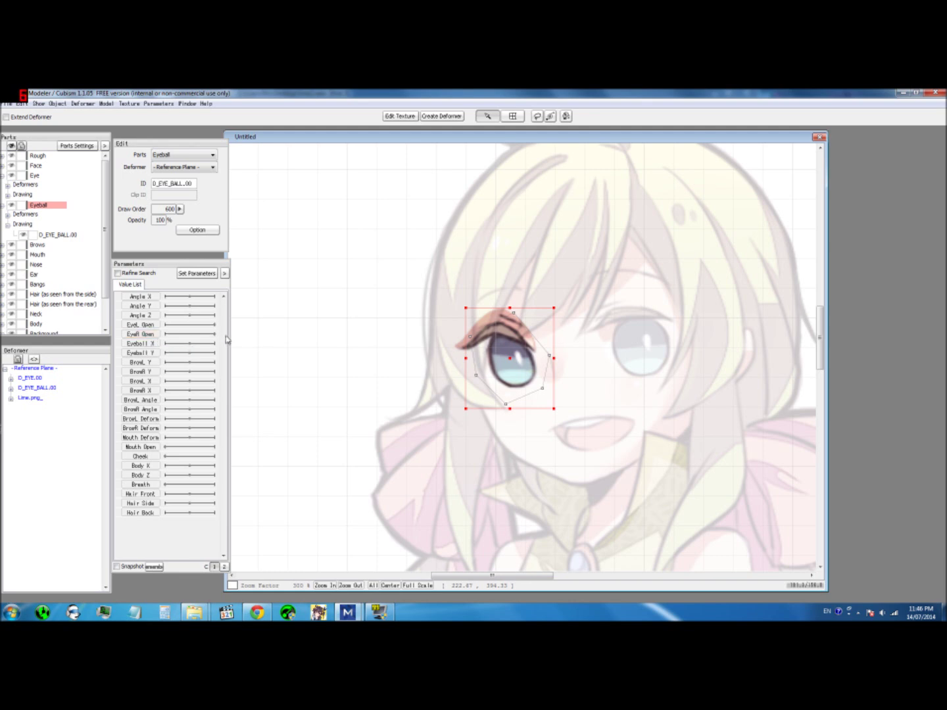
pyautogui.click(156, 324)
pyautogui.doubleClick(156, 325)
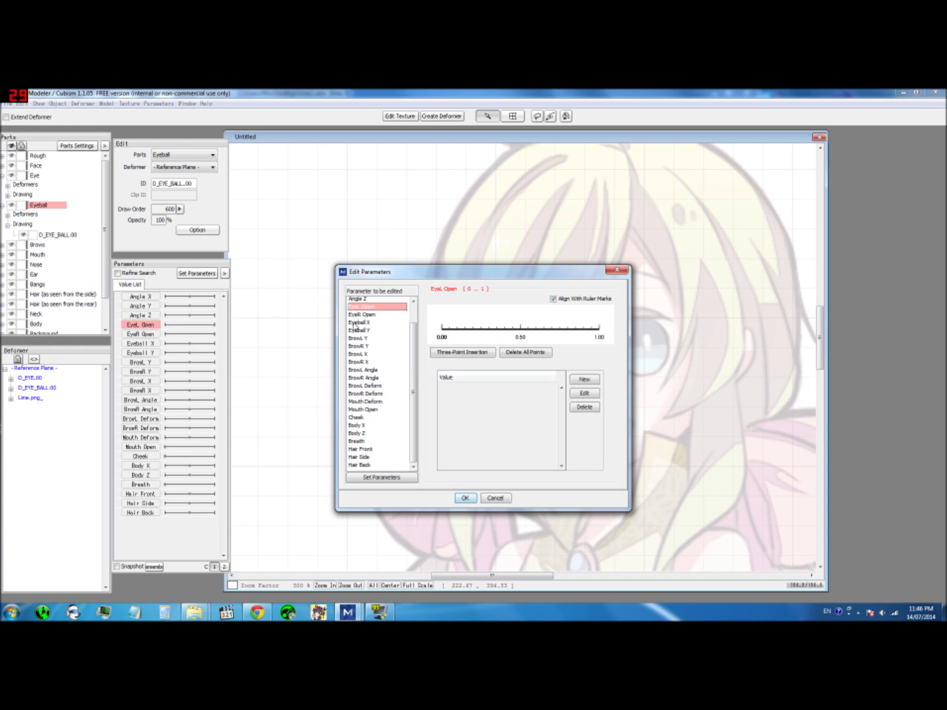
pyautogui.click(616, 270)
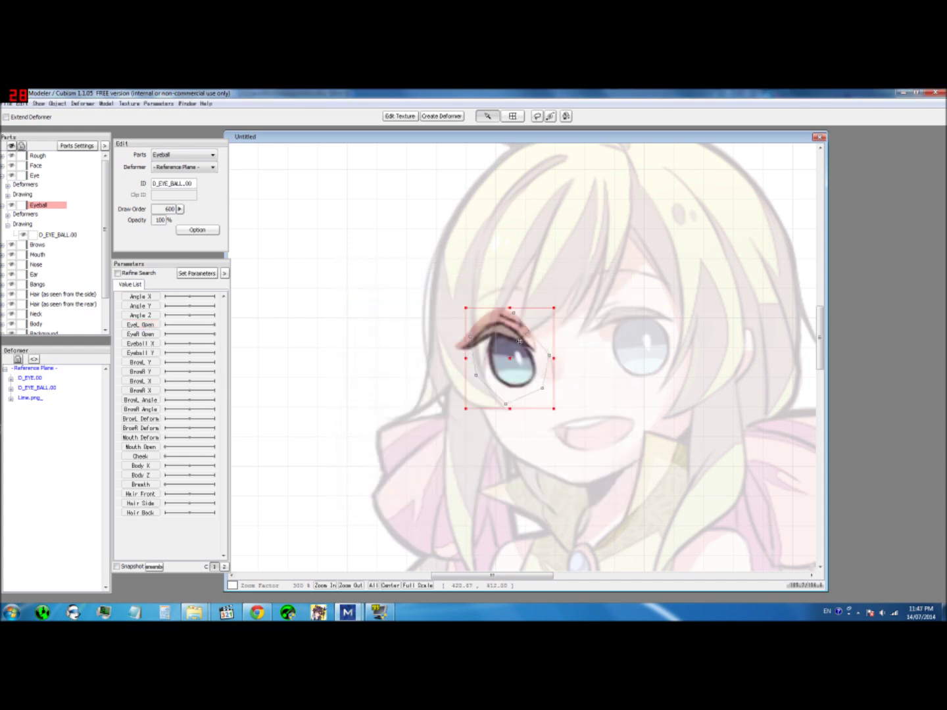
pyautogui.click(139, 344)
pyautogui.doubleClick(148, 325)
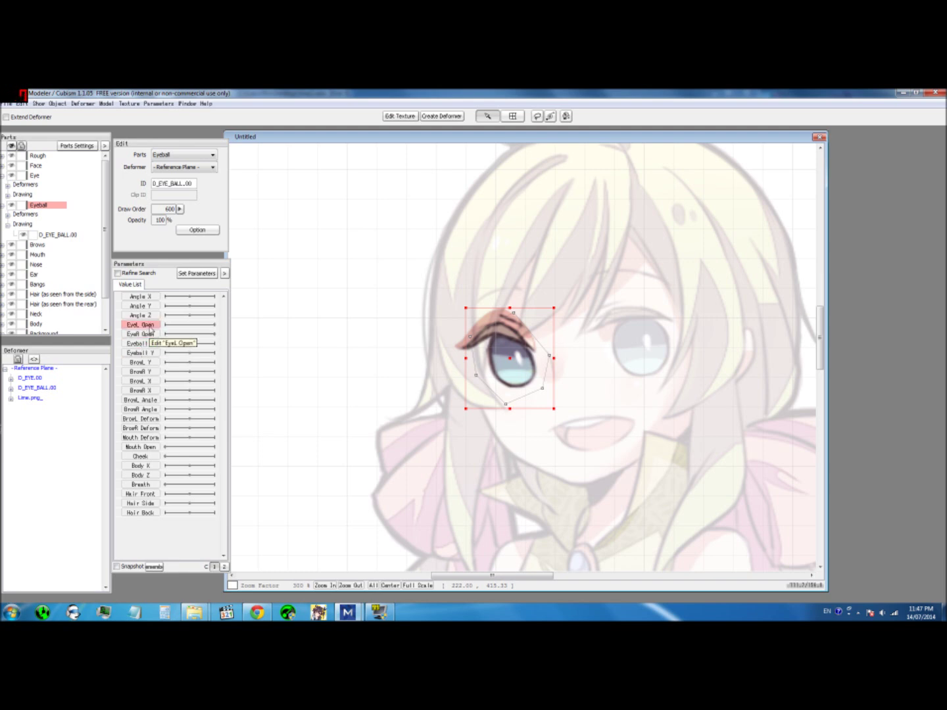
pyautogui.press('Escape')
pyautogui.click(140, 335)
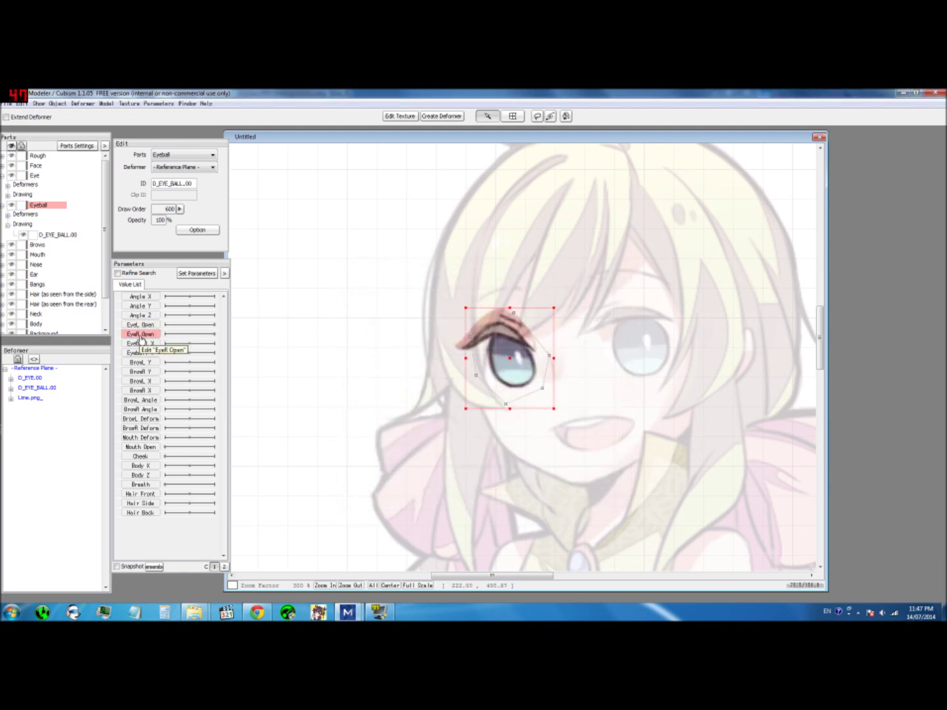
# Set the eyeball drawing's EyeR Open parameter to 1.00
pyautogui.click(162, 339)
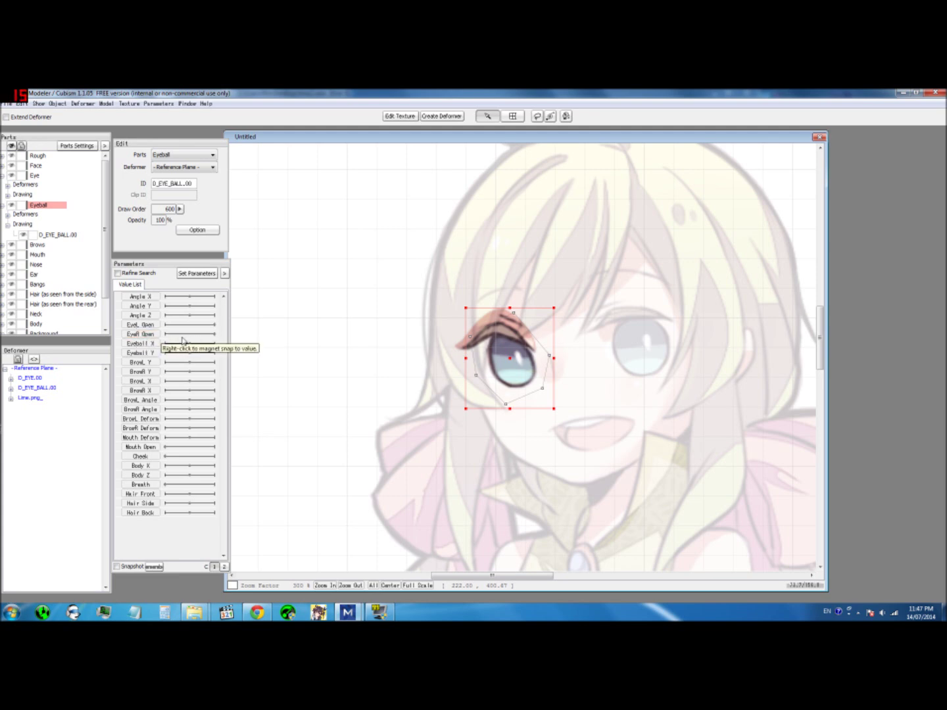
pyautogui.click(190, 338)
pyautogui.moveTo(179, 339); pyautogui.dragTo(207, 341)
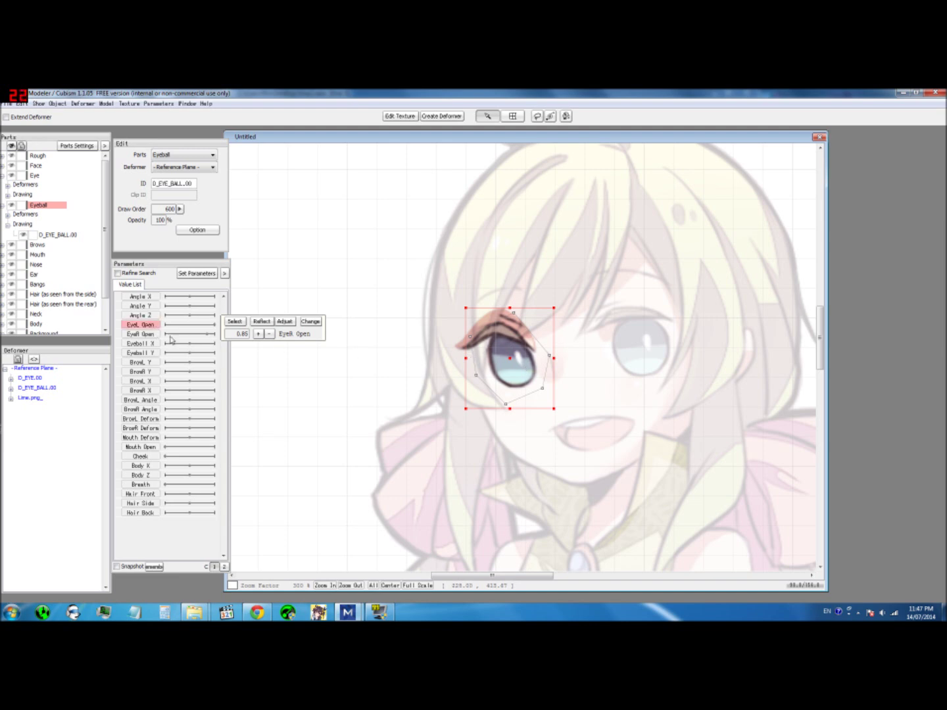
pyautogui.click(214, 338)
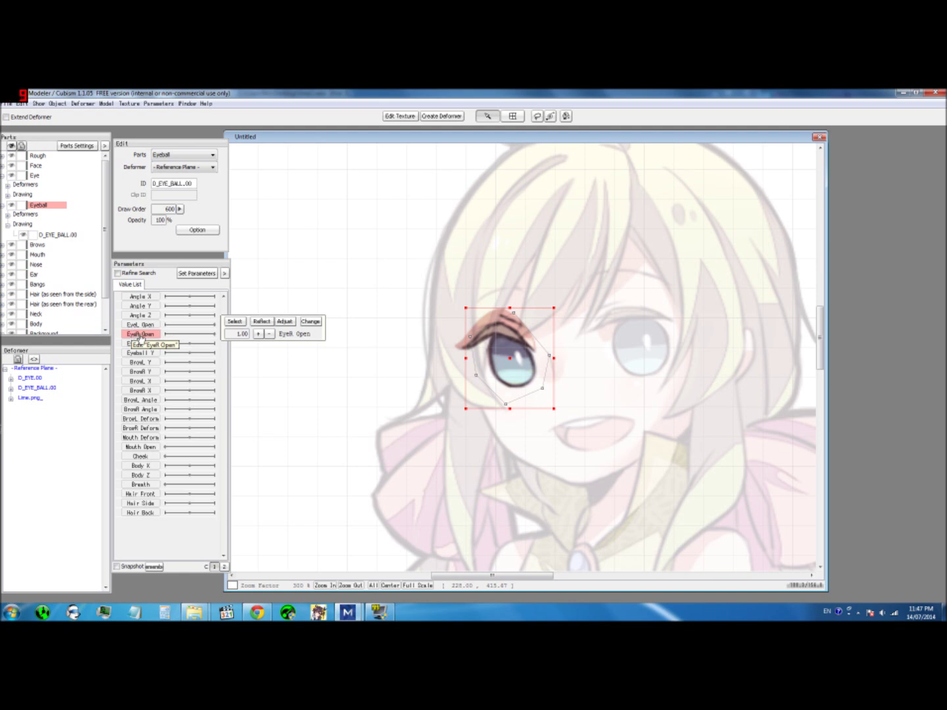
# Add points at 0.000 and 1.000 to the eyeball drawing's EyeR Open parameter and accept the settings
pyautogui.click(140, 335)
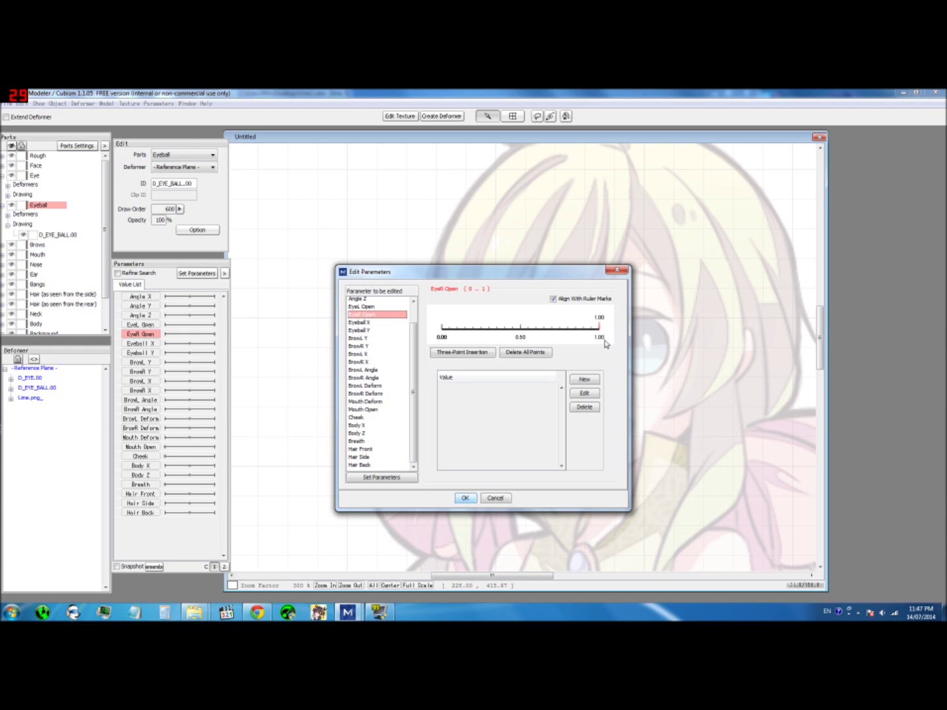
pyautogui.click(441, 331)
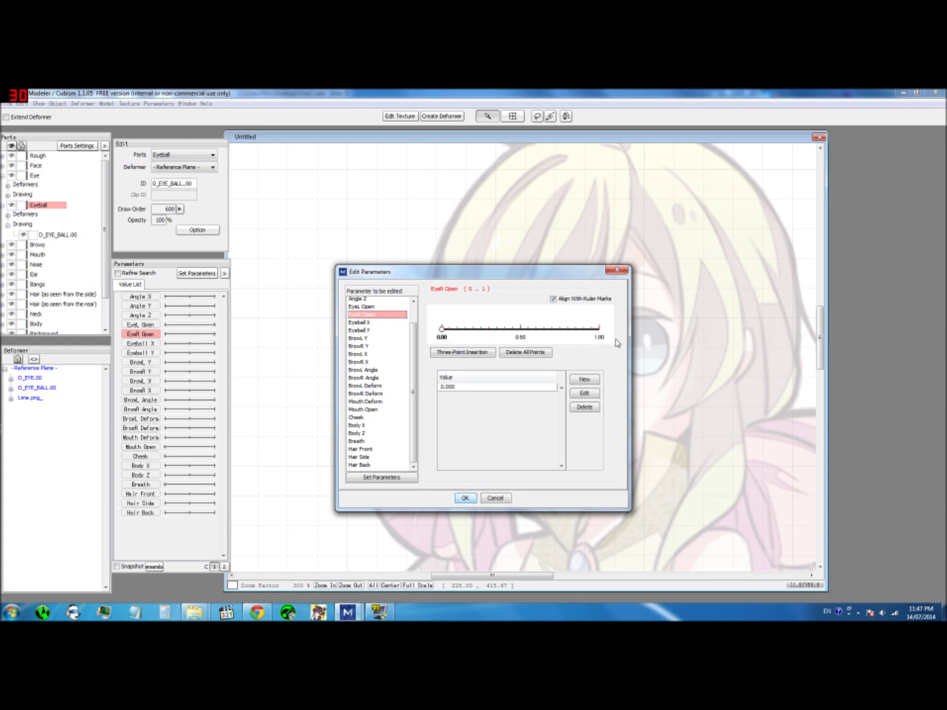
pyautogui.click(598, 329)
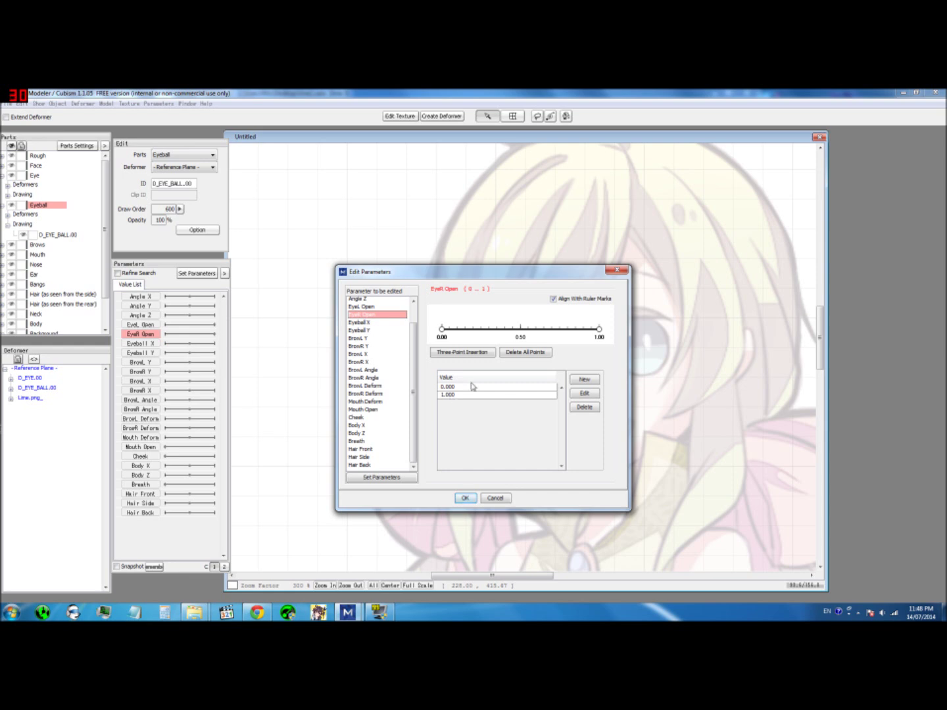
pyautogui.click(465, 499)
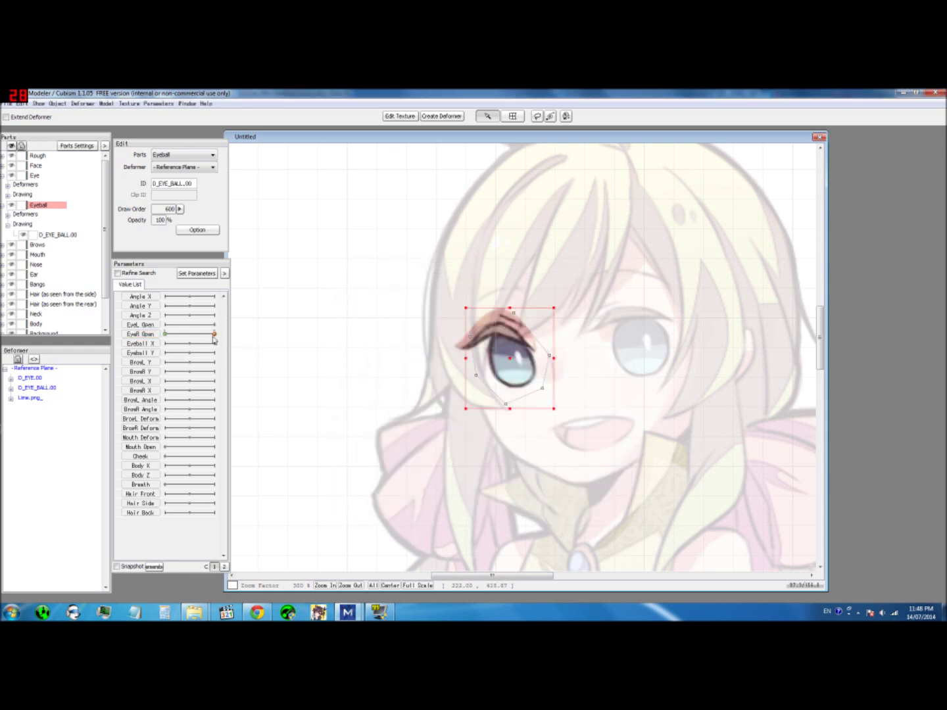
# Test the eyeball's EyeR Open parameter by moving it between 1.00 and 0.00
pyautogui.moveTo(212, 337)
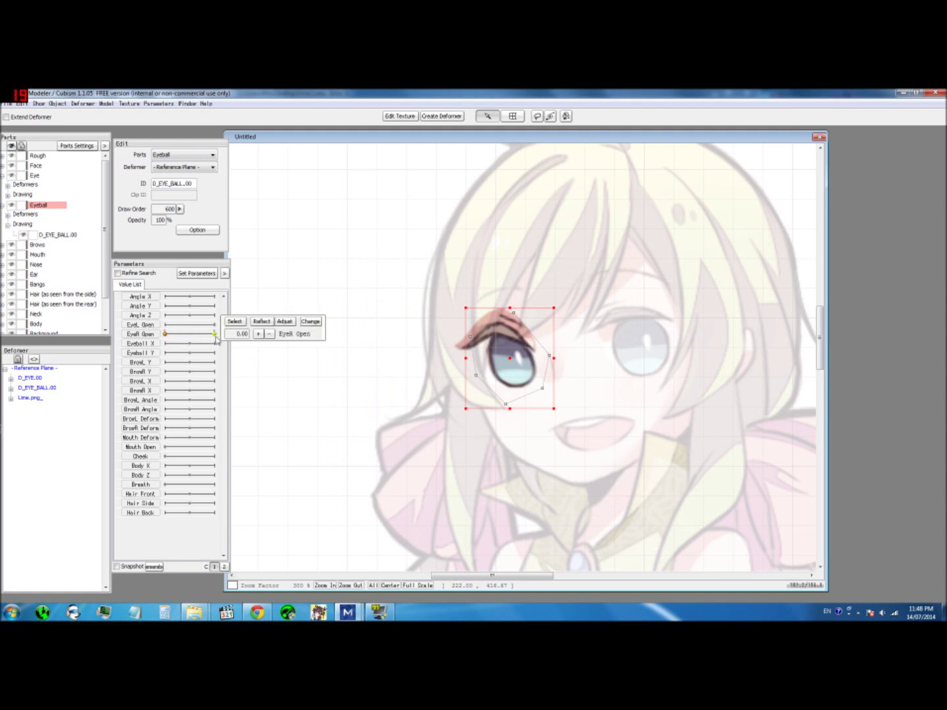
pyautogui.moveTo(212, 337); pyautogui.dragTo(165, 336)
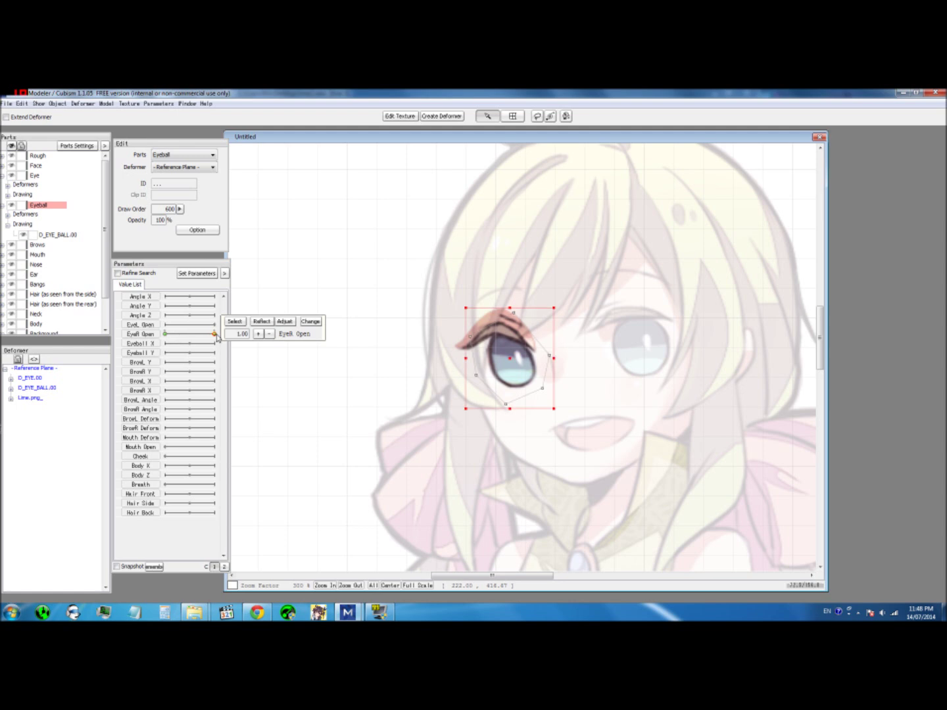
pyautogui.click(215, 334)
pyautogui.moveTo(215, 335); pyautogui.dragTo(167, 336)
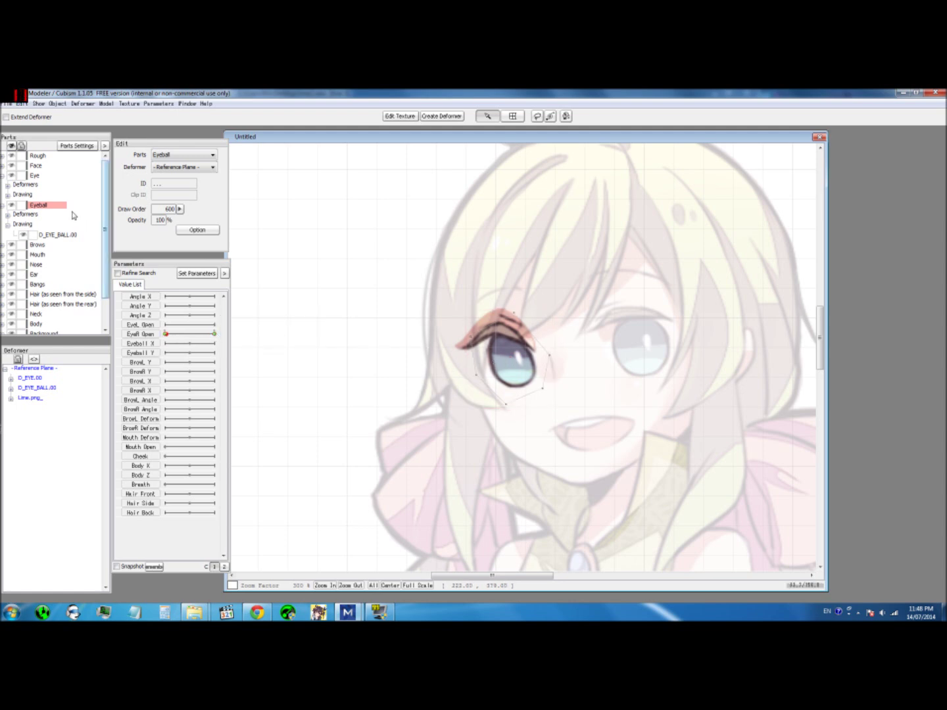
# Select the D_EYE.00 eyelid drawing and add points at 0.000 and 1.000 to its EyeR Open parameter
pyautogui.click(8, 195)
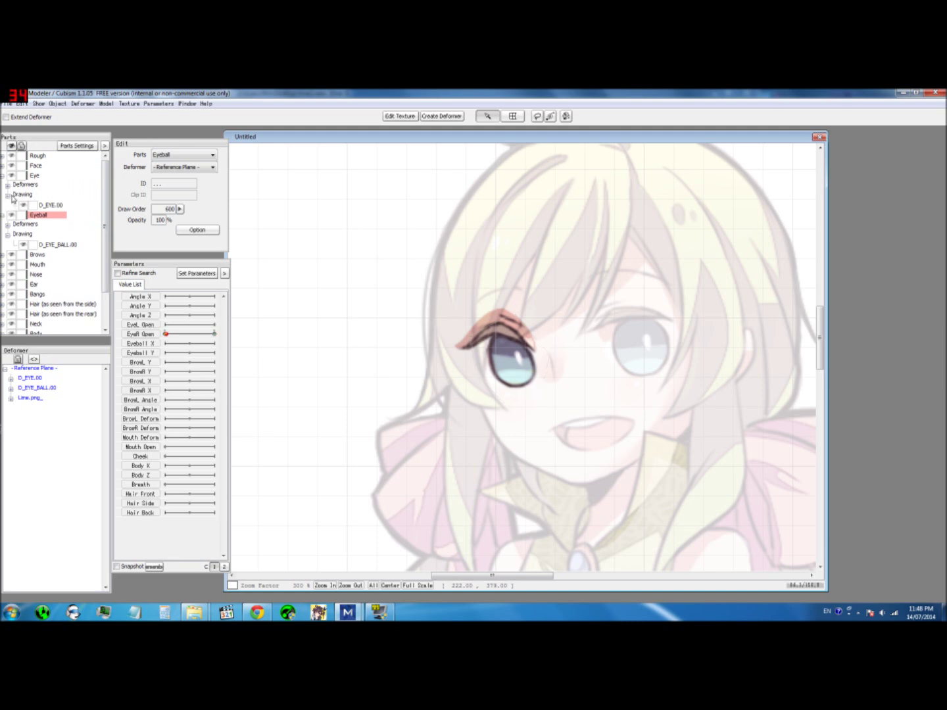
pyautogui.click(58, 207)
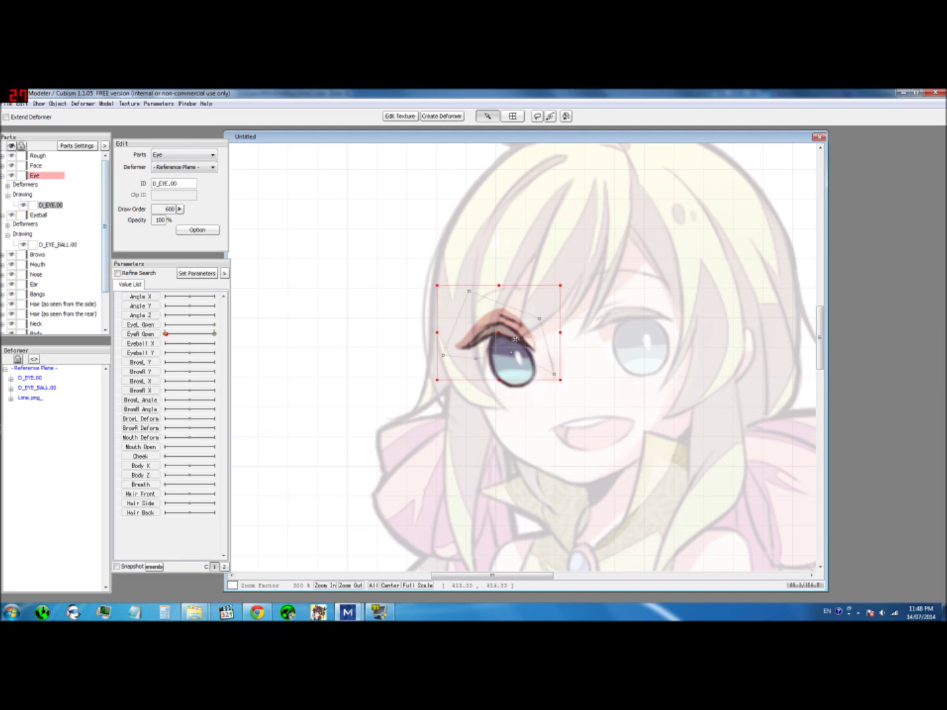
pyautogui.moveTo(175, 338)
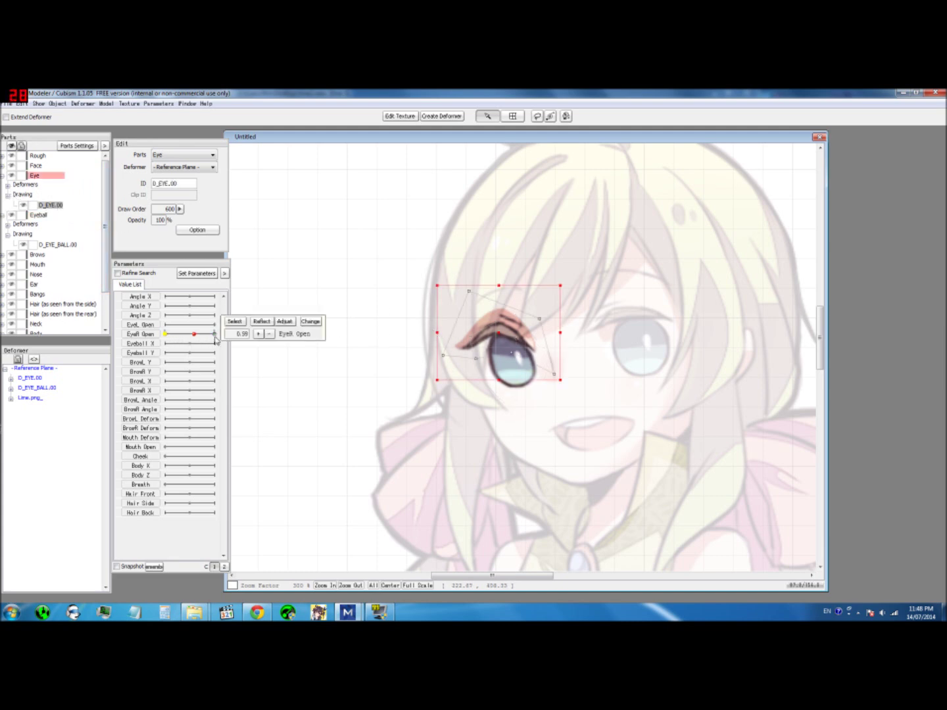
pyautogui.moveTo(158, 341)
pyautogui.mouseDown()
pyautogui.moveTo(222, 339)
pyautogui.moveTo(164, 341)
pyautogui.moveTo(174, 340)
pyautogui.mouseUp()
pyautogui.doubleClick(146, 334)
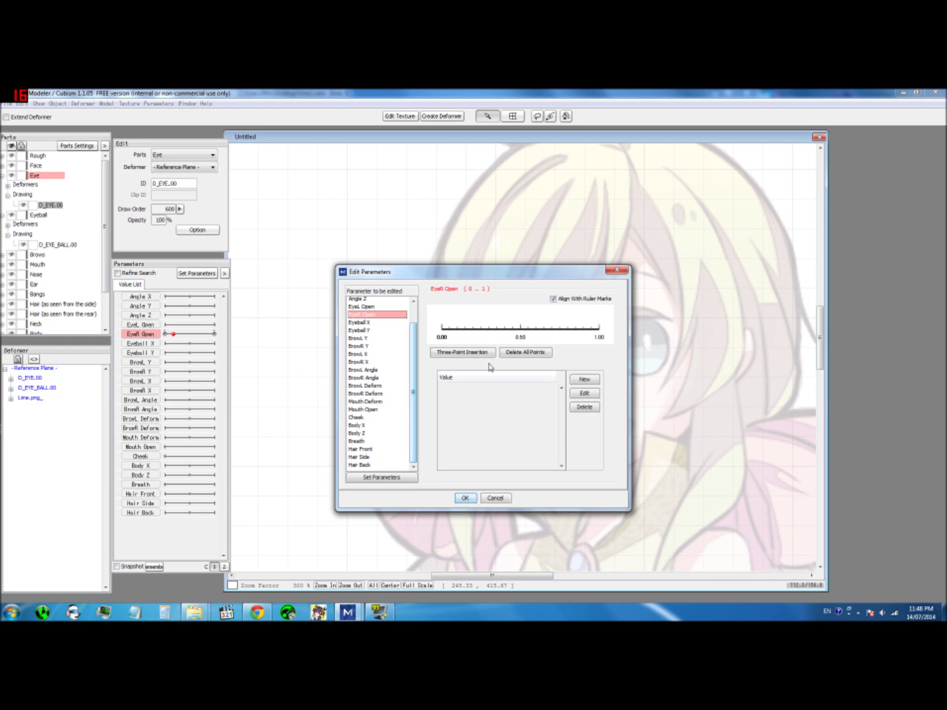
pyautogui.click(442, 333)
pyautogui.click(602, 342)
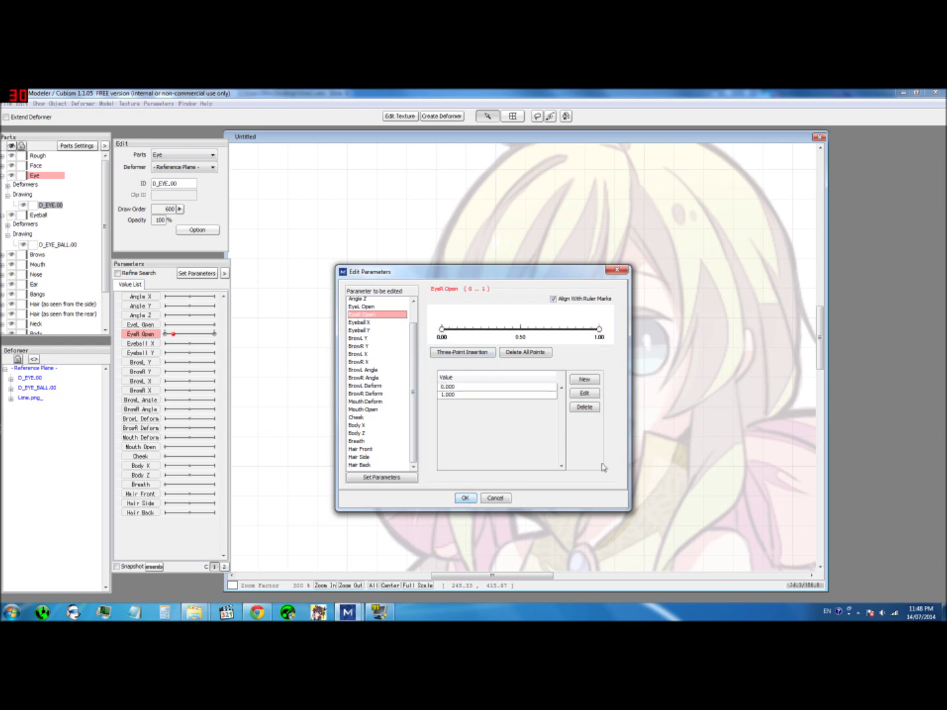
pyautogui.click(465, 497)
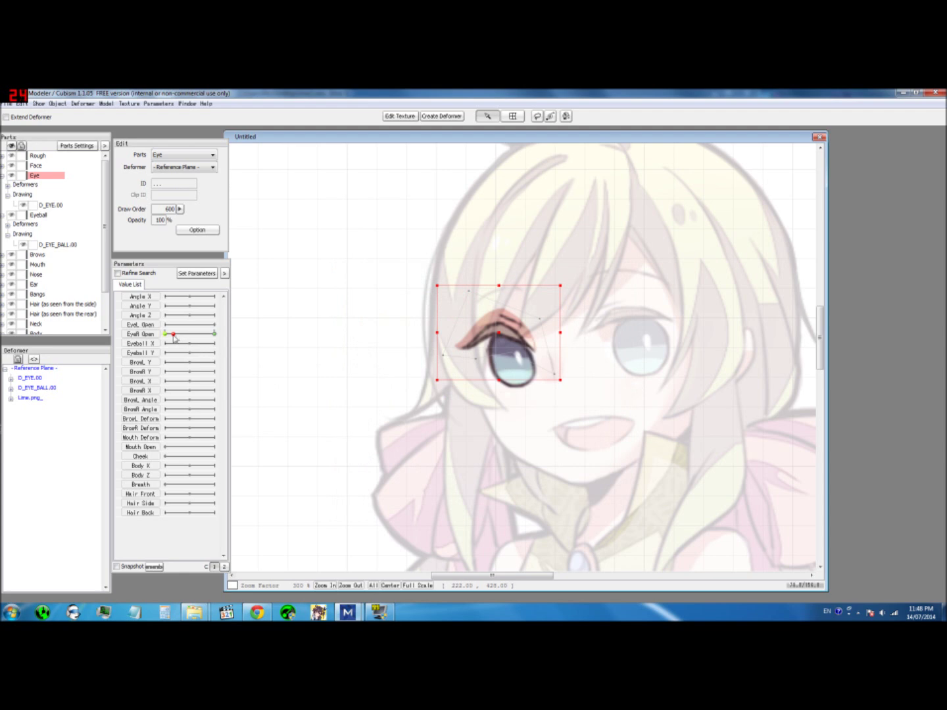
# Run EyeR Open through its range to 0.84 and try to pick the eyelid's upper-left mesh point there
pyautogui.moveTo(173, 336)
pyautogui.mouseDown()
pyautogui.moveTo(218, 338)
pyautogui.moveTo(166, 341)
pyautogui.mouseUp()
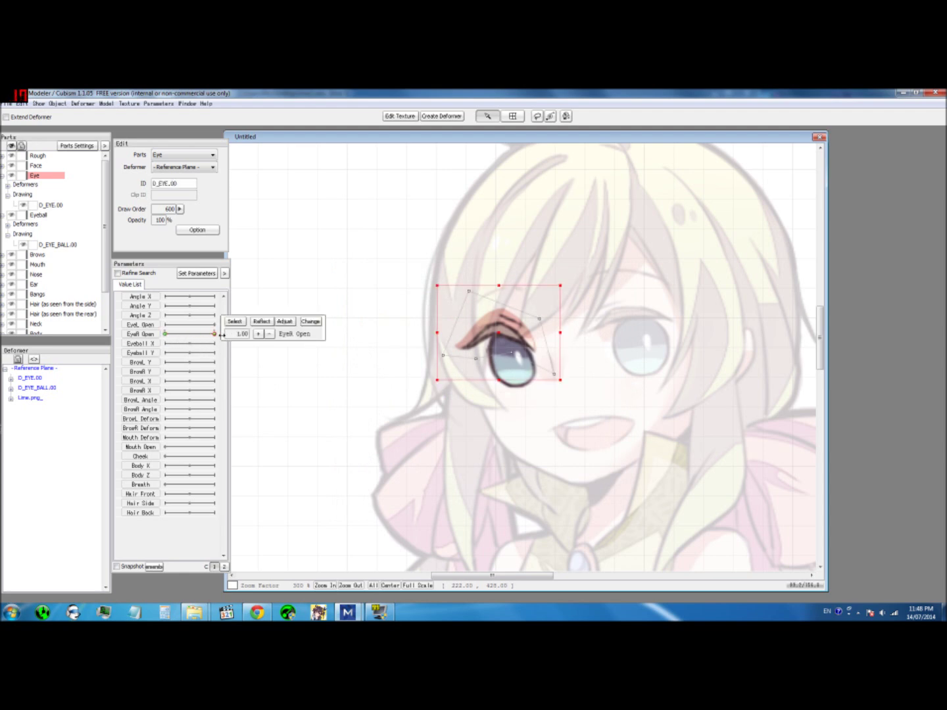
pyautogui.click(152, 337)
pyautogui.click(214, 335)
pyautogui.moveTo(214, 335); pyautogui.dragTo(206, 335)
pyautogui.scroll(1, 496, 334)
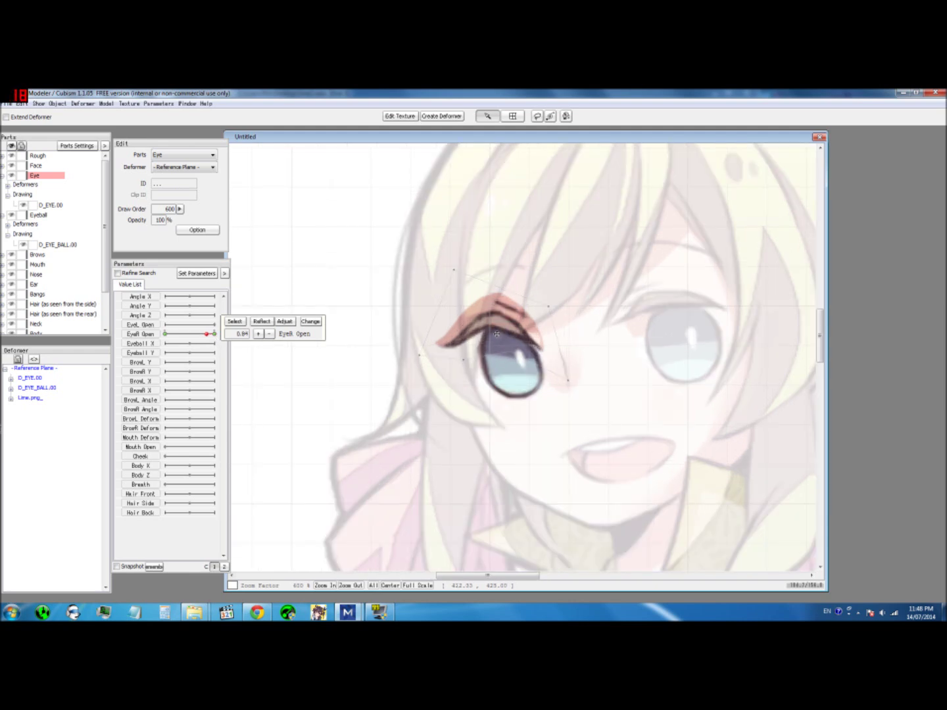
pyautogui.scroll(2, 492, 317)
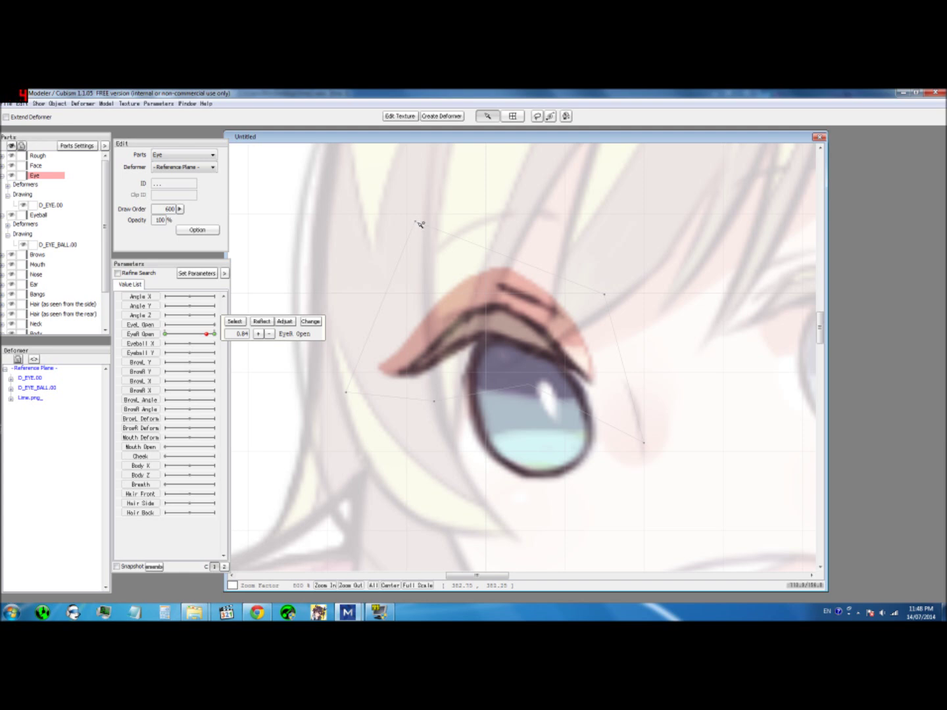
pyautogui.click(414, 226)
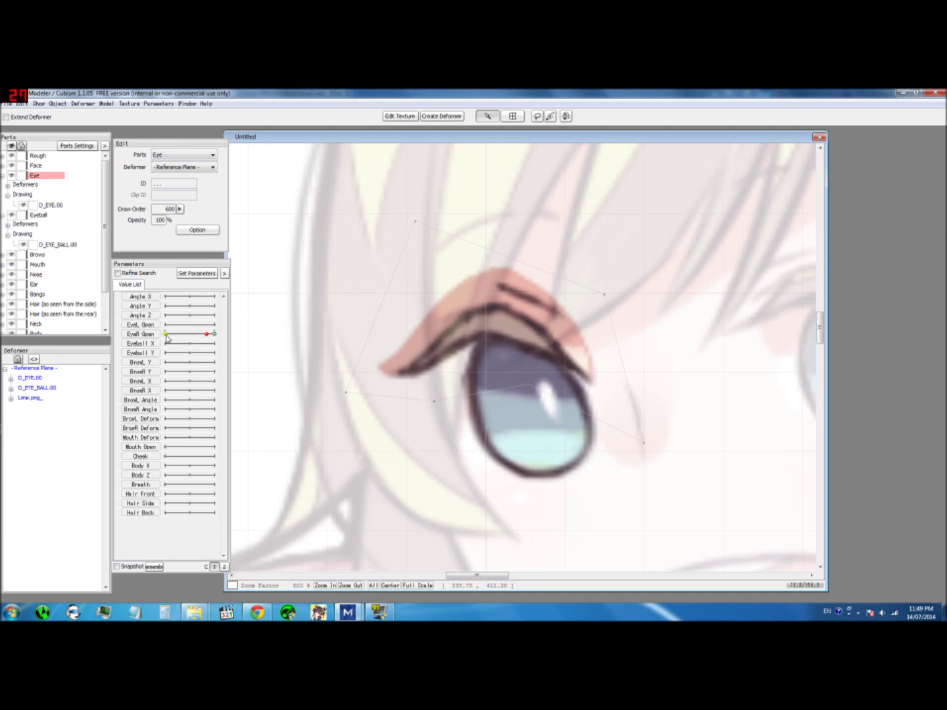
# Select the eyelid's upper-left mesh point with EyeR Open at 1.00 and try picking it again at 0.90
pyautogui.moveTo(205, 337)
pyautogui.mouseDown()
pyautogui.moveTo(183, 338)
pyautogui.moveTo(217, 338)
pyautogui.mouseUp()
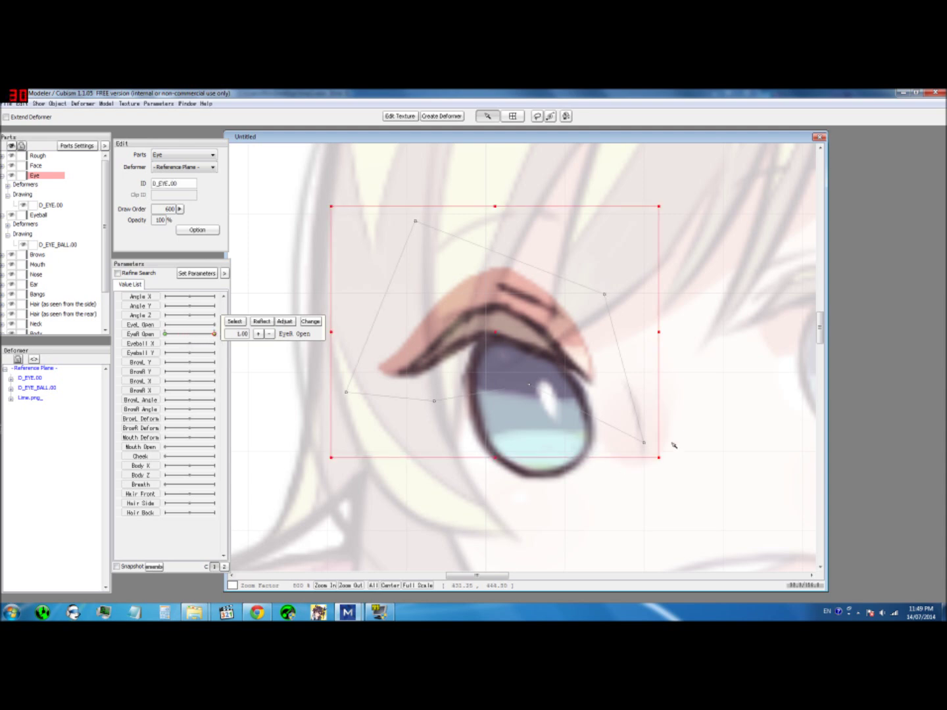
pyautogui.click(417, 222)
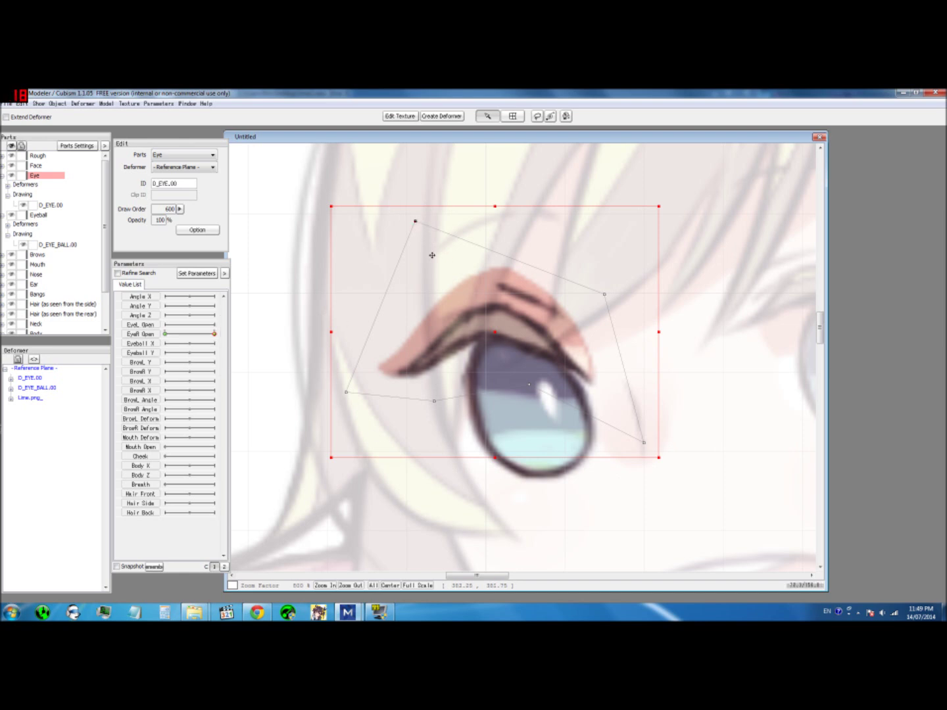
pyautogui.moveTo(214, 337); pyautogui.dragTo(210, 337)
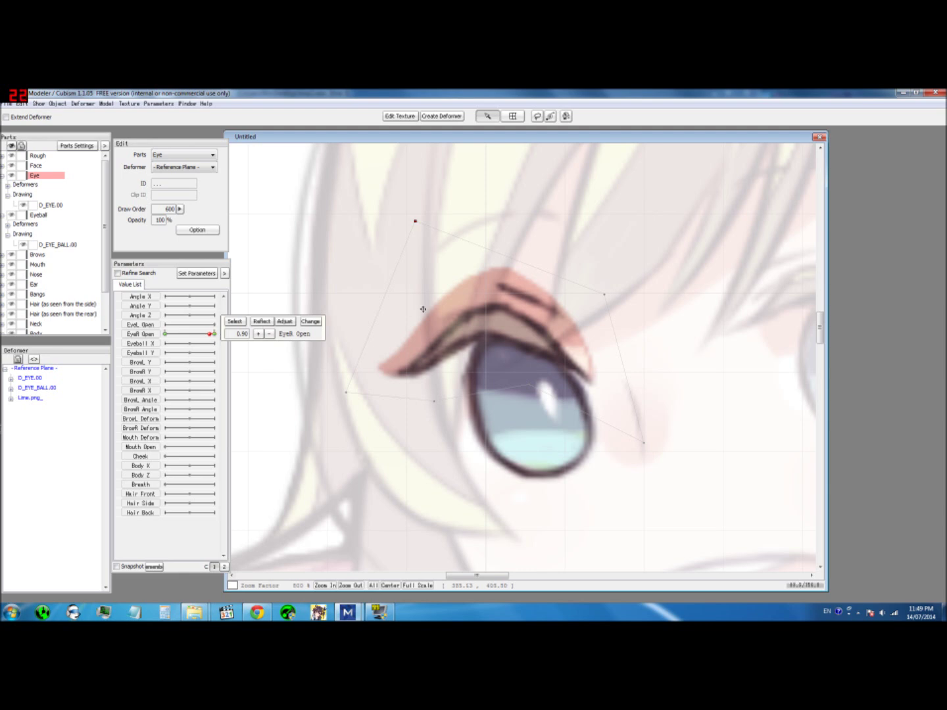
pyautogui.click(415, 222)
pyautogui.moveTo(208, 334); pyautogui.dragTo(192, 335)
# Add a middle point at 0.50 to the eyelid's EyeR Open parameter and check mesh point selection at that value
pyautogui.doubleClick(149, 334)
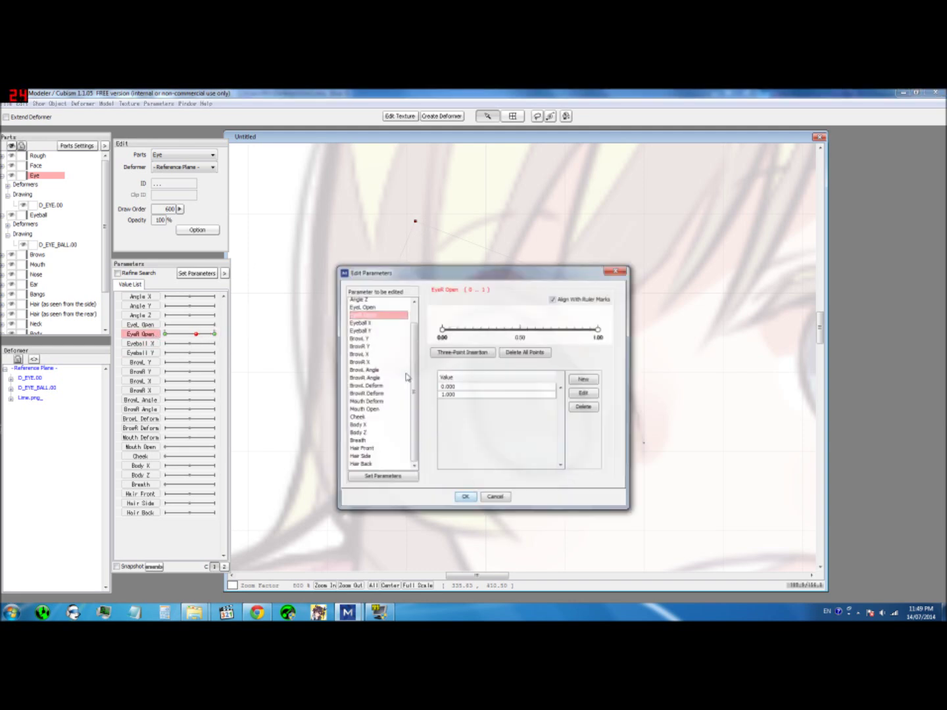
pyautogui.click(465, 497)
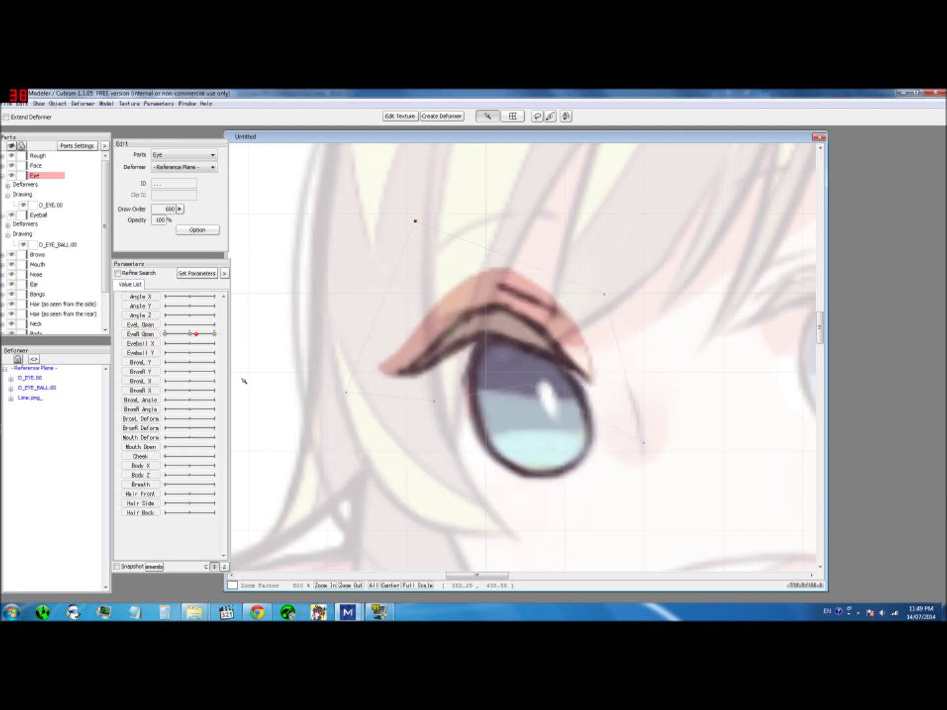
pyautogui.moveTo(196, 334); pyautogui.dragTo(190, 335)
pyautogui.click(414, 220)
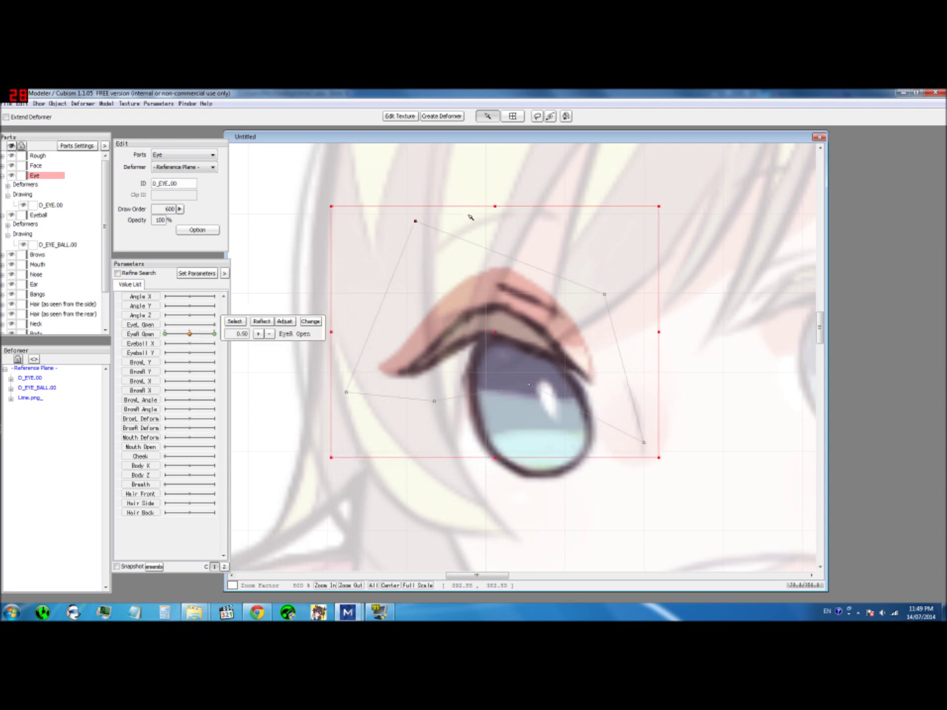
pyautogui.moveTo(190, 336); pyautogui.dragTo(197, 335)
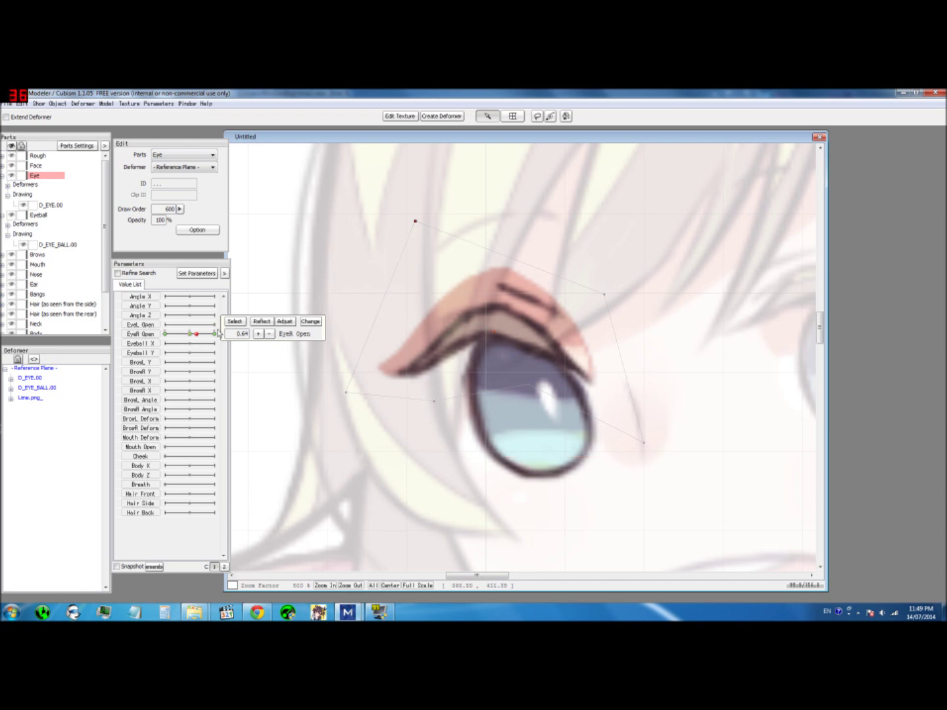
# Remove the 0.500 point from the eyelid's EyeR Open parameter and accept the settings
pyautogui.doubleClick(190, 334)
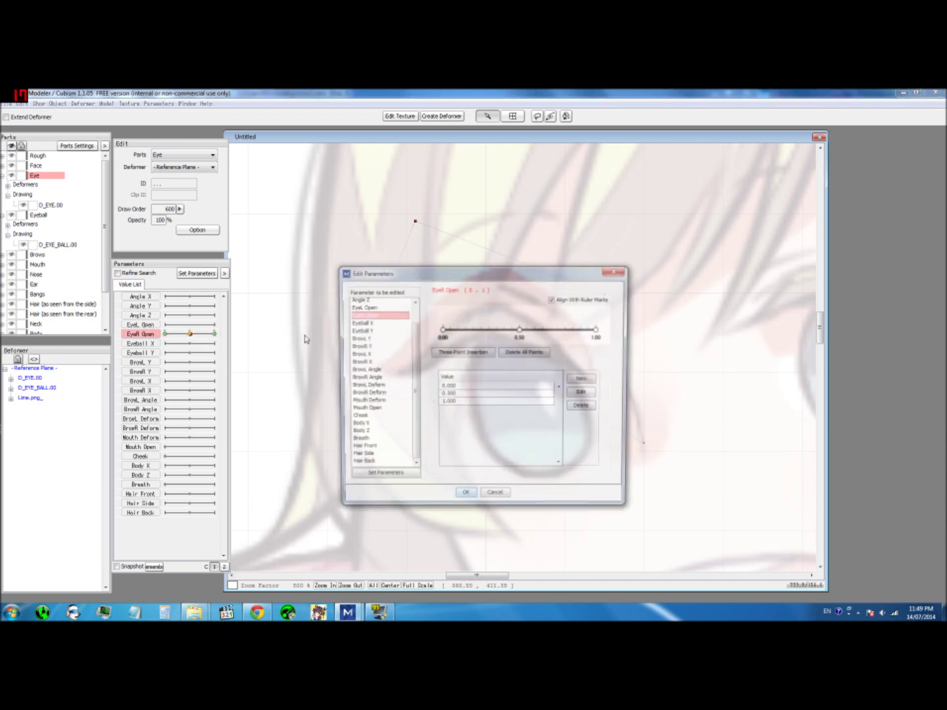
pyautogui.click(519, 332)
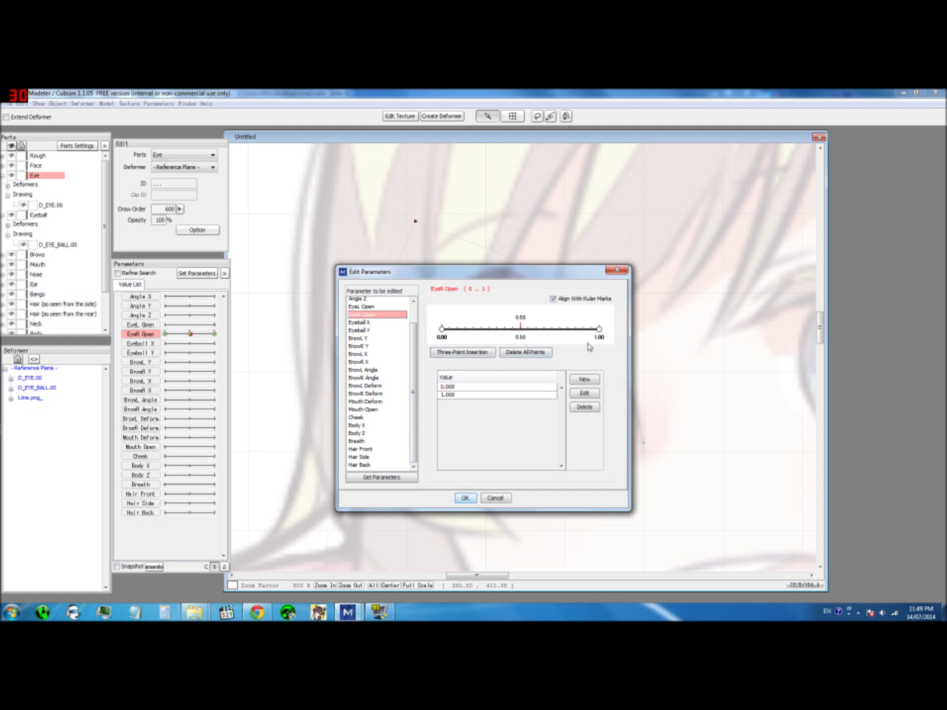
pyautogui.click(465, 498)
# Return EyeR Open to its 1.00 point and deselect the eyelid drawing
pyautogui.click(190, 334)
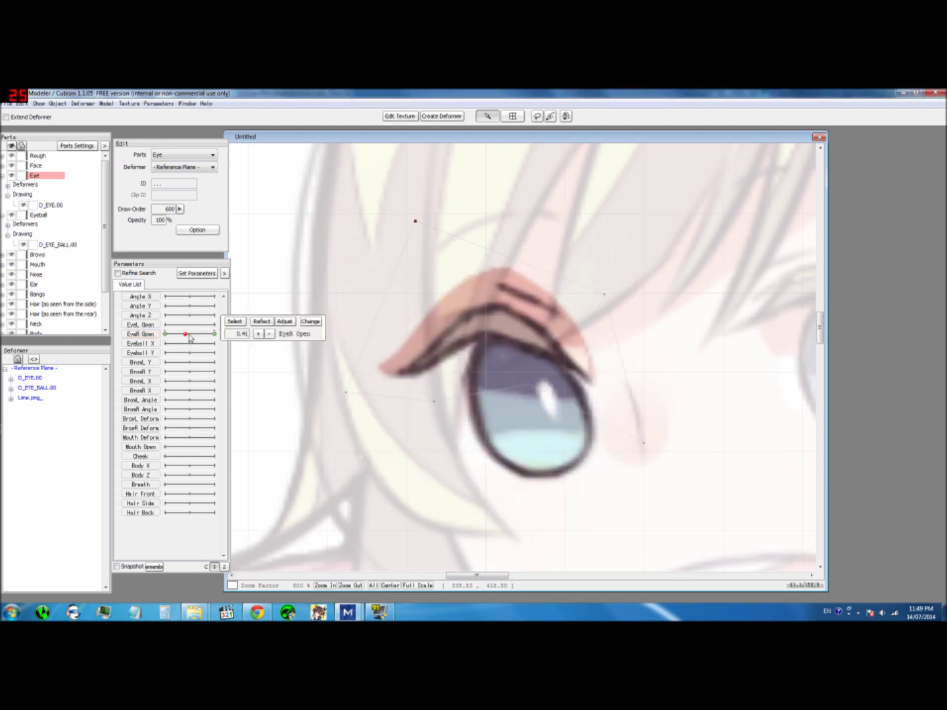
pyautogui.click(188, 336)
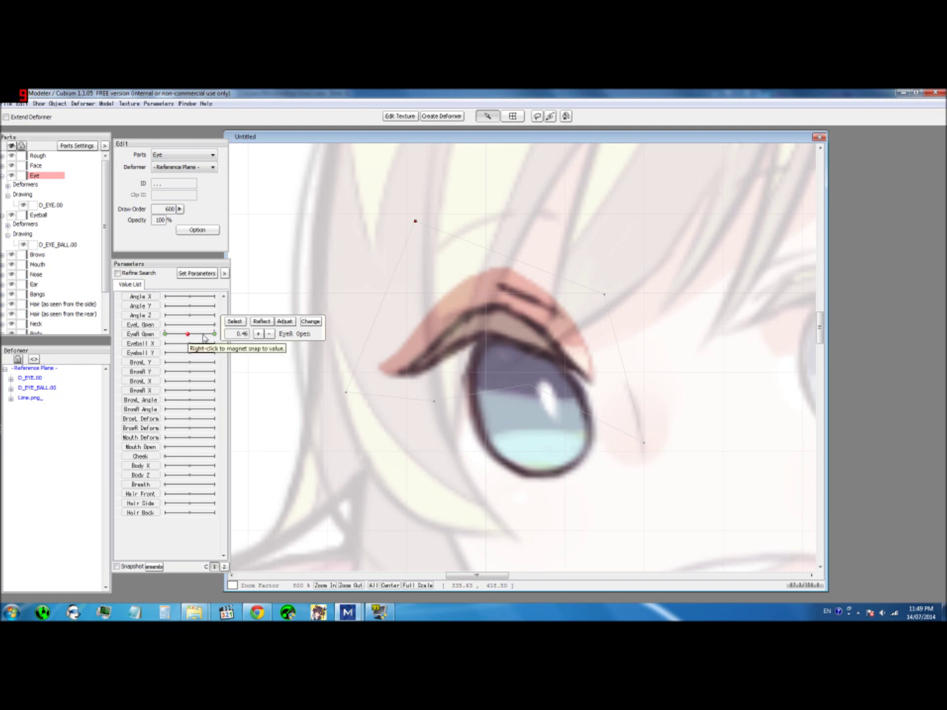
pyautogui.rightClick(214, 337)
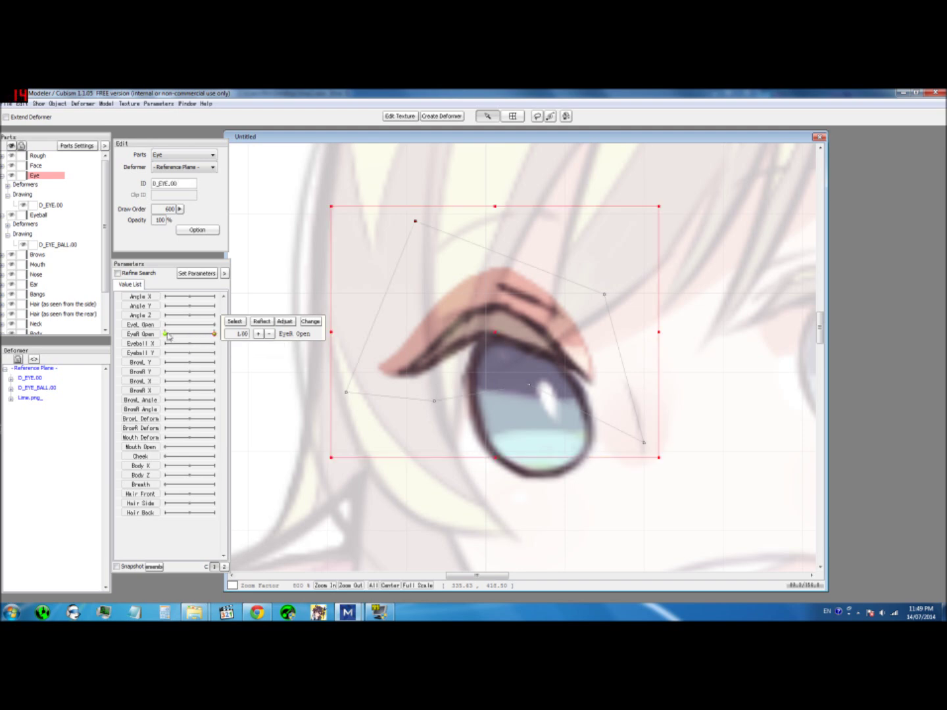
pyautogui.moveTo(165, 336); pyautogui.dragTo(213, 340)
pyautogui.click(540, 261)
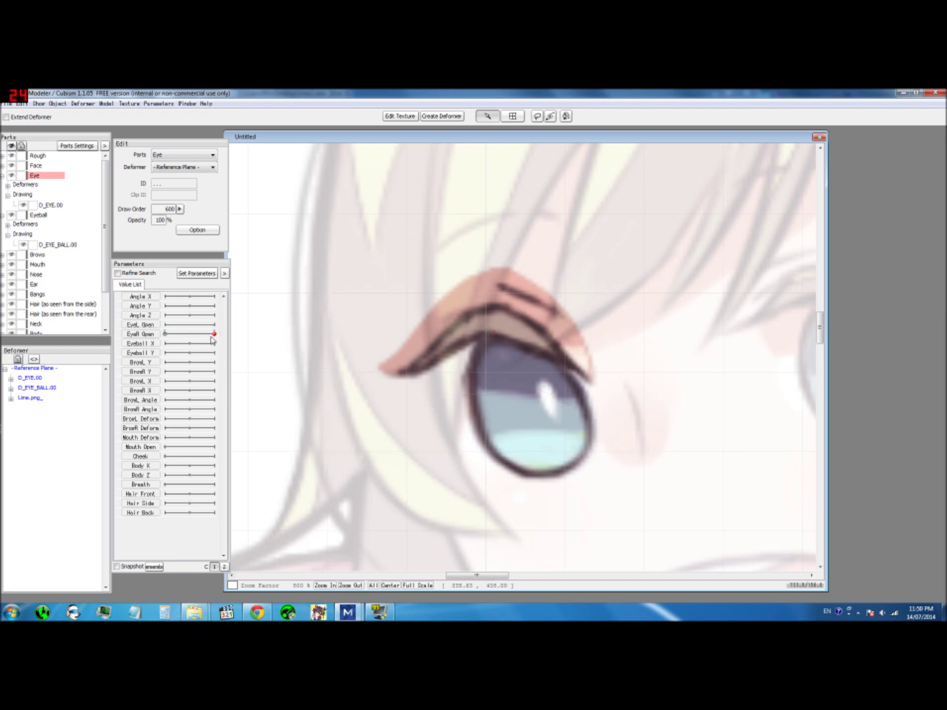
# Set the eyelid drawing's draw order to 601 at the EyeR Open 1.00 point
pyautogui.click(490, 293)
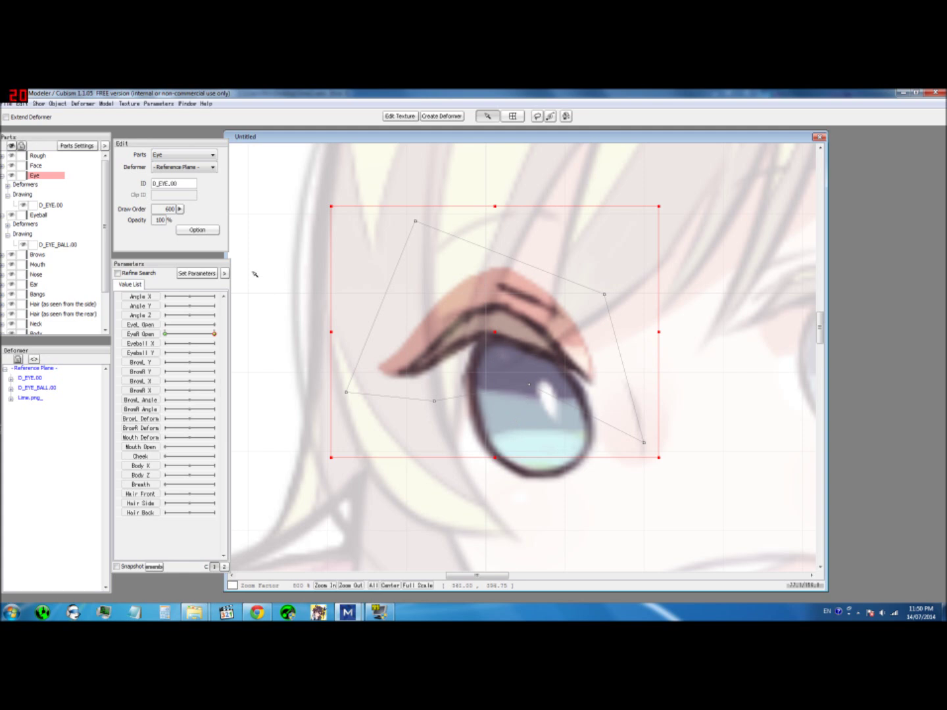
pyautogui.click(499, 439)
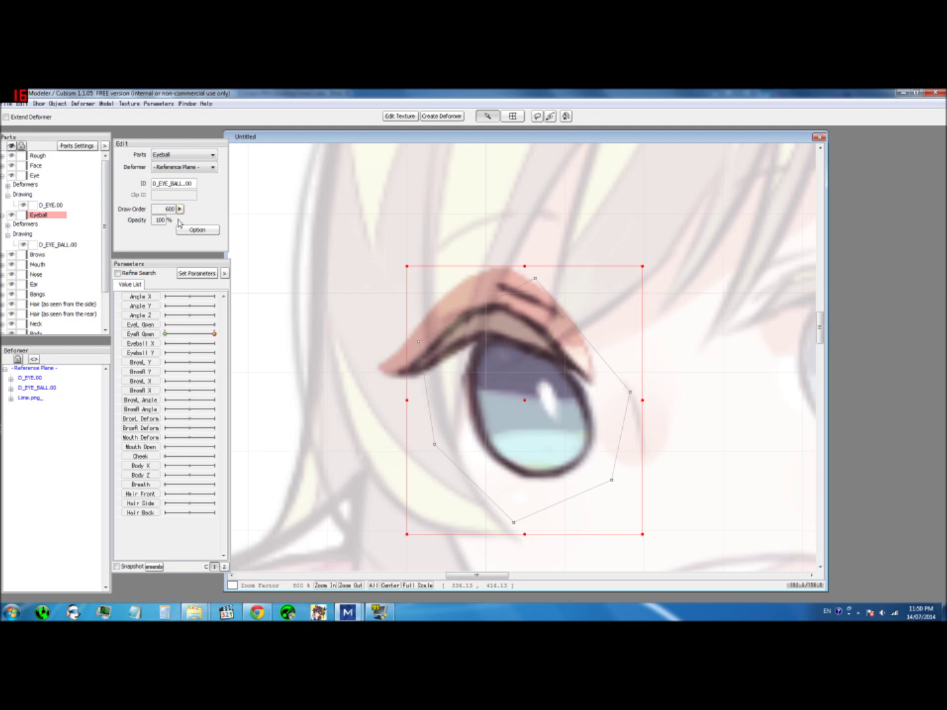
pyautogui.click(385, 335)
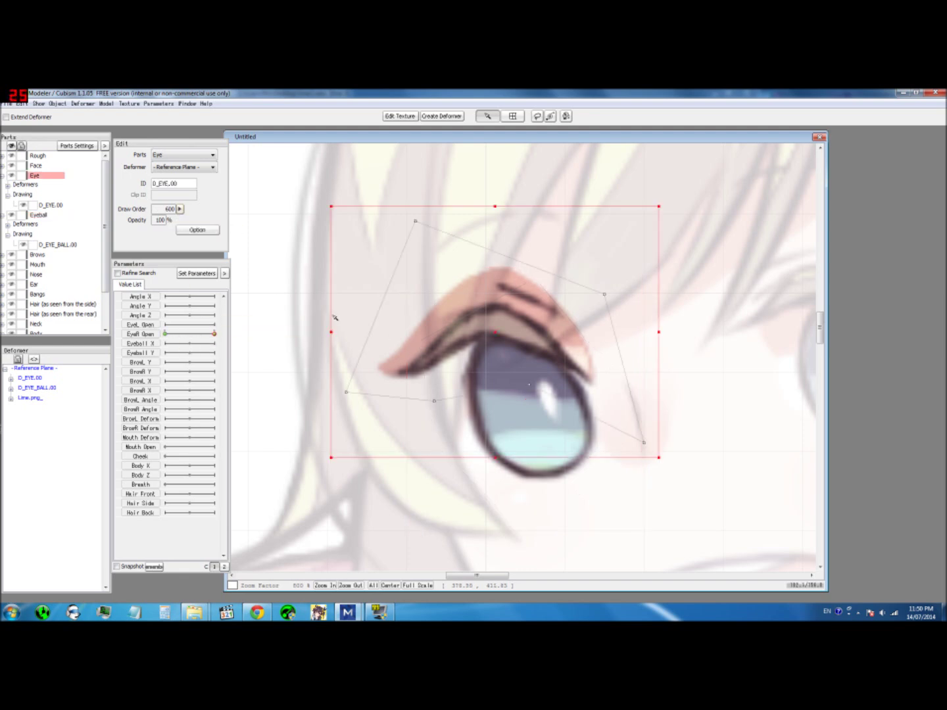
pyautogui.click(179, 210)
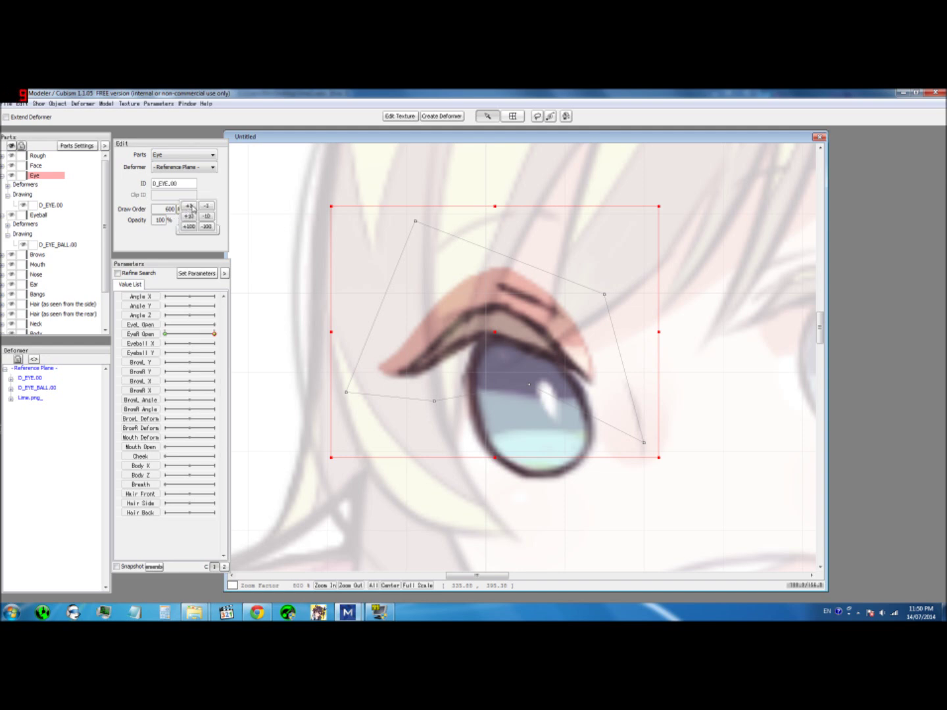
pyautogui.click(189, 206)
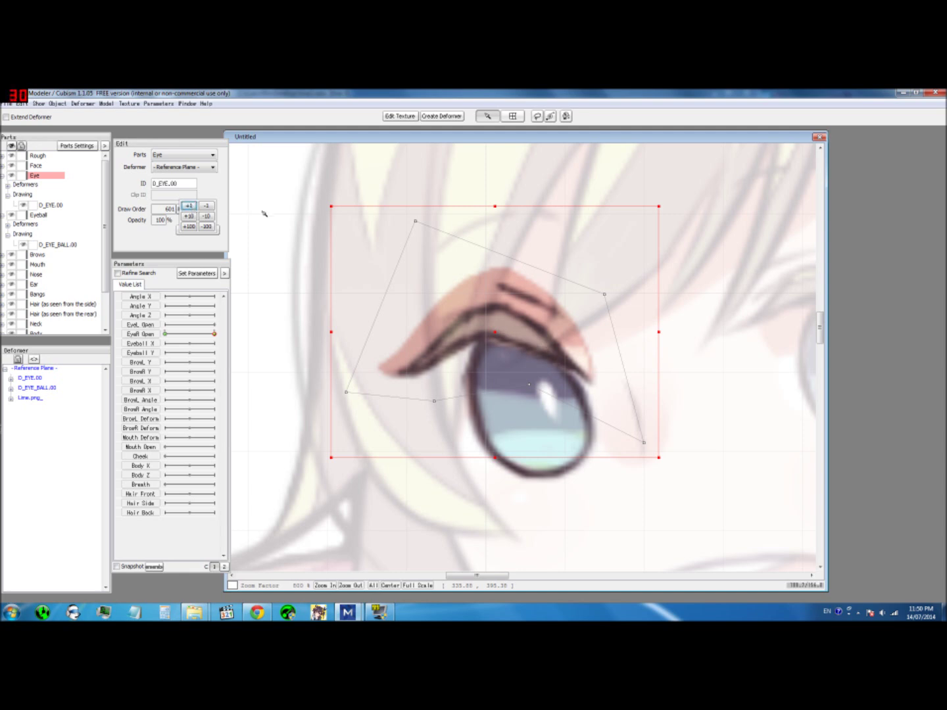
pyautogui.click(180, 209)
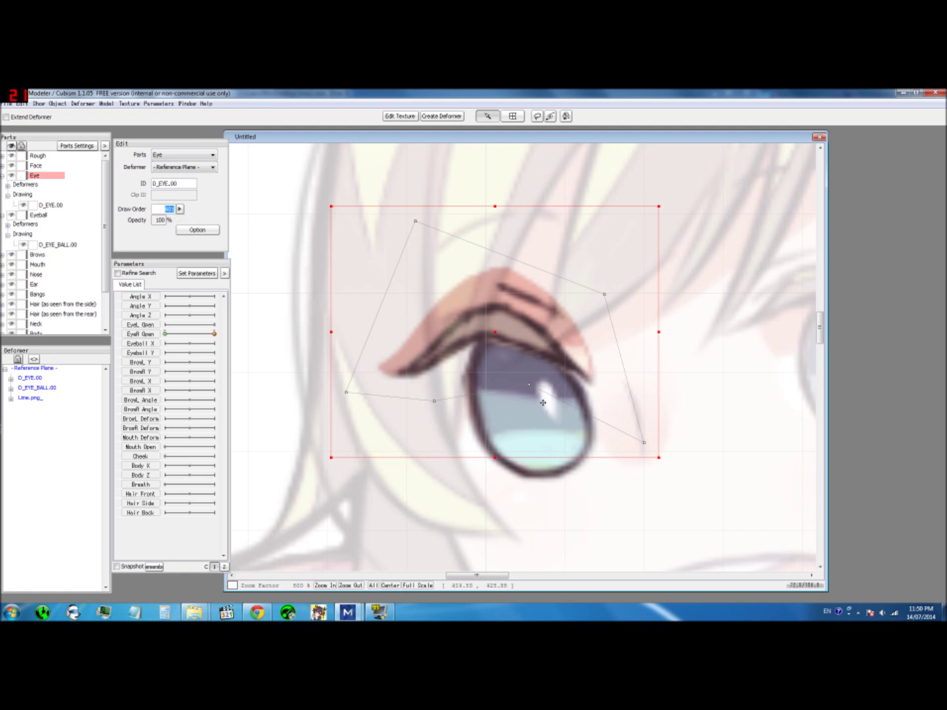
# Compare the draw order of the eyeball drawing with that of the eyelid drawing, ending with the eyelid selected
pyautogui.click(535, 444)
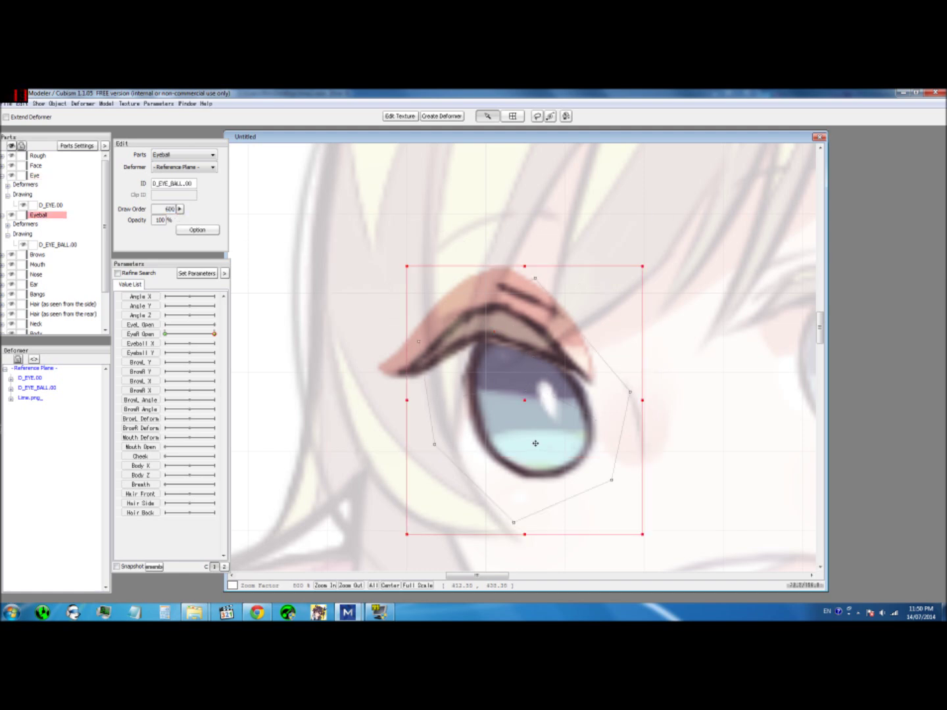
pyautogui.click(514, 305)
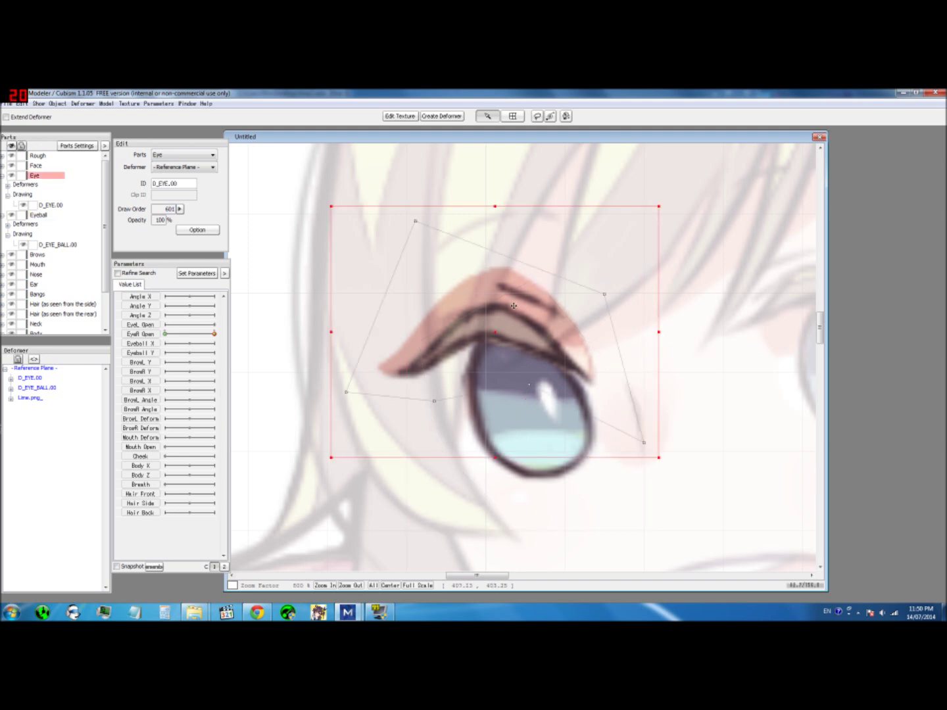
pyautogui.click(754, 294)
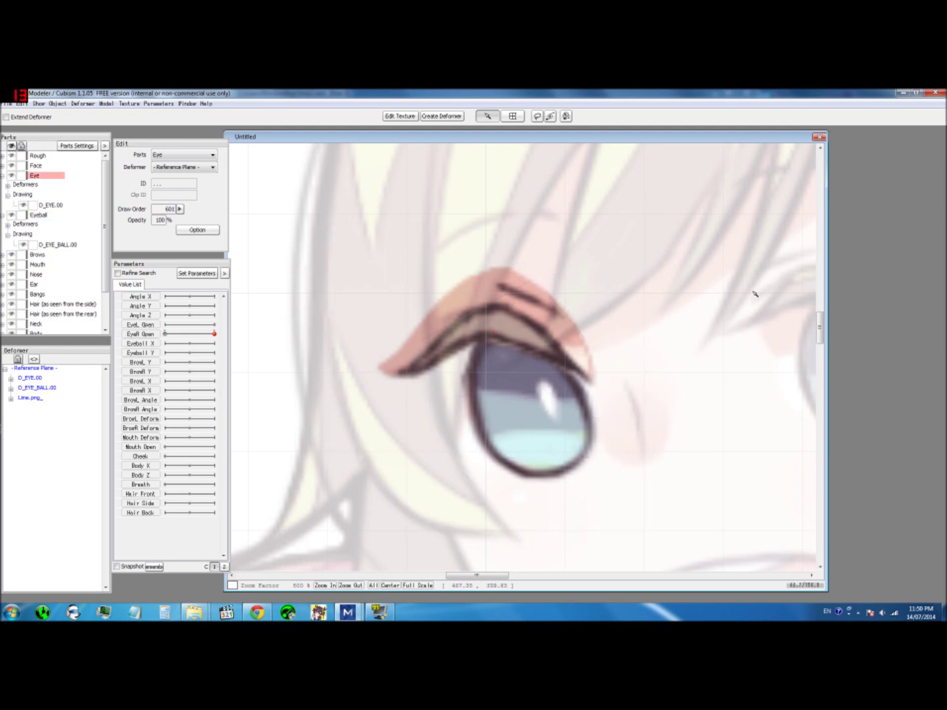
pyautogui.click(498, 313)
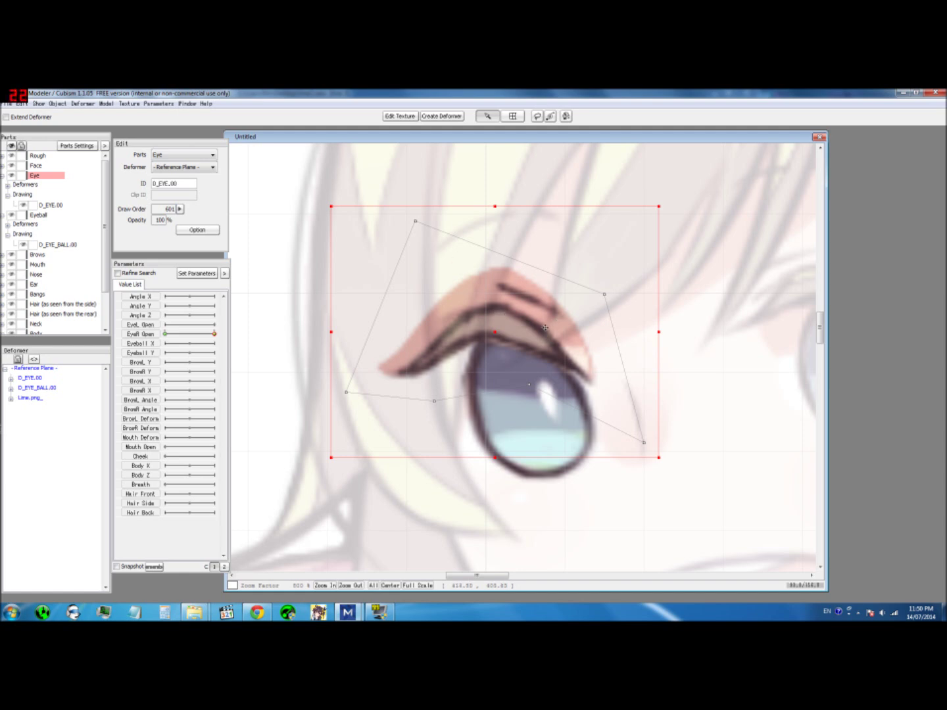
# Switch EyeR Open between its 0.00 and 1.00 points to compare the eyelid's state at each end
pyautogui.moveTo(217, 337)
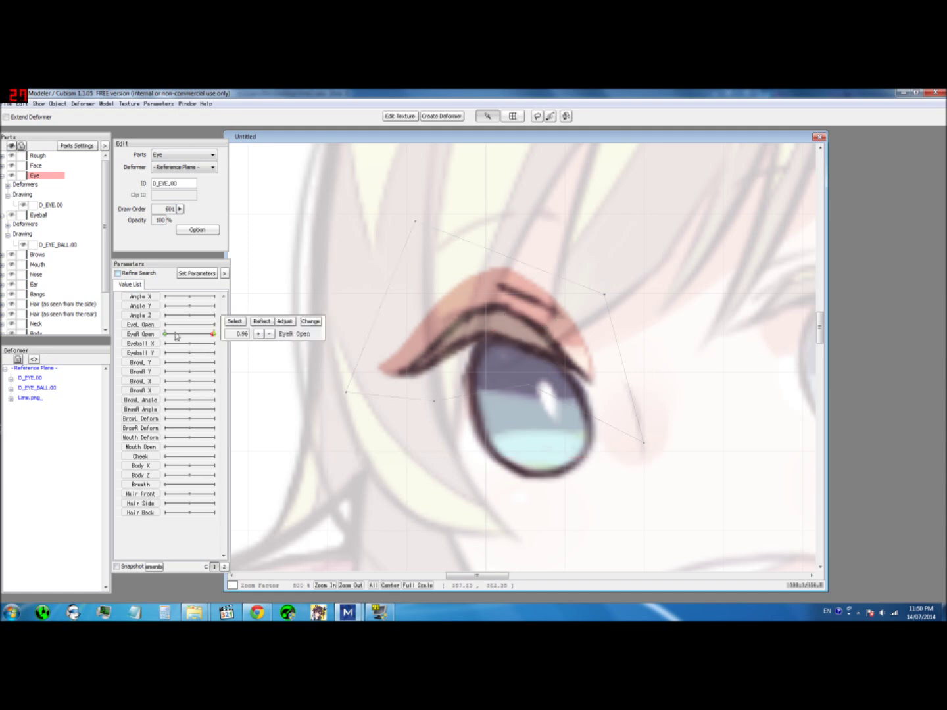
pyautogui.click(217, 335)
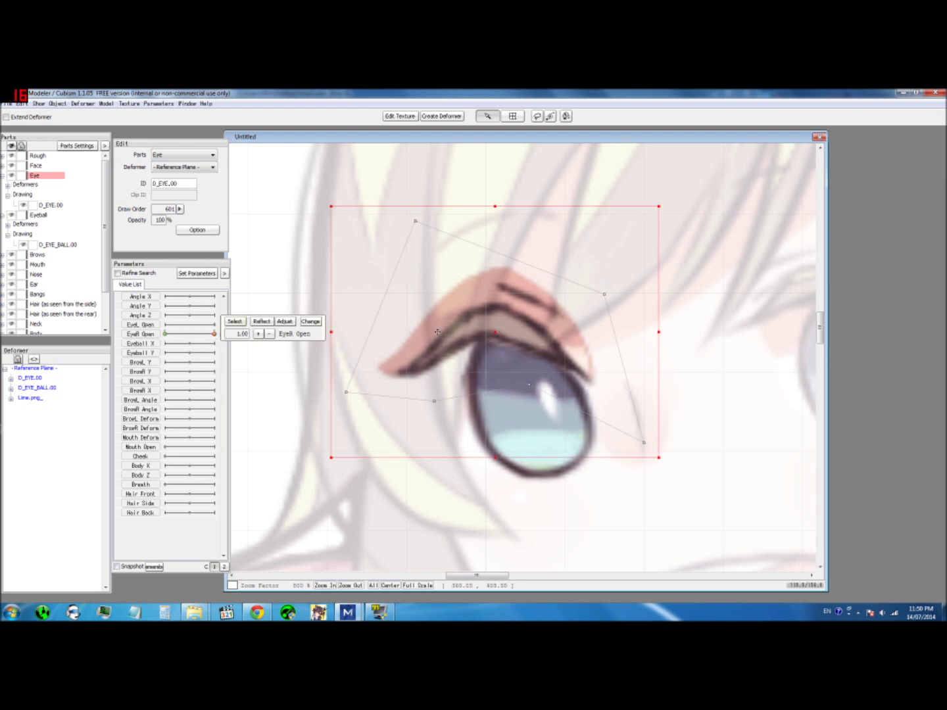
pyautogui.click(214, 335)
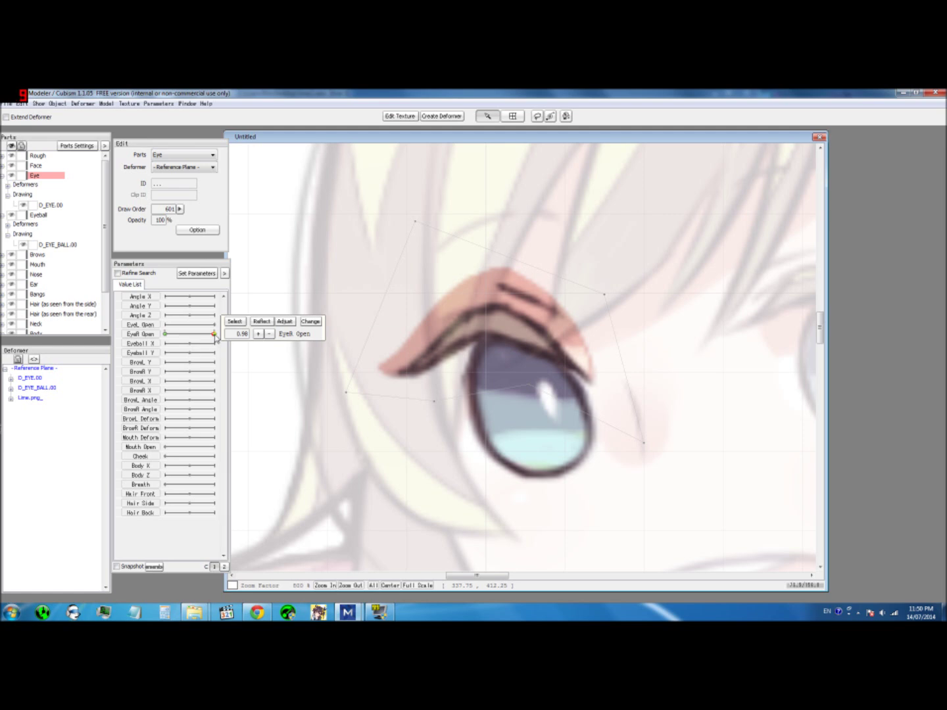
pyautogui.click(165, 335)
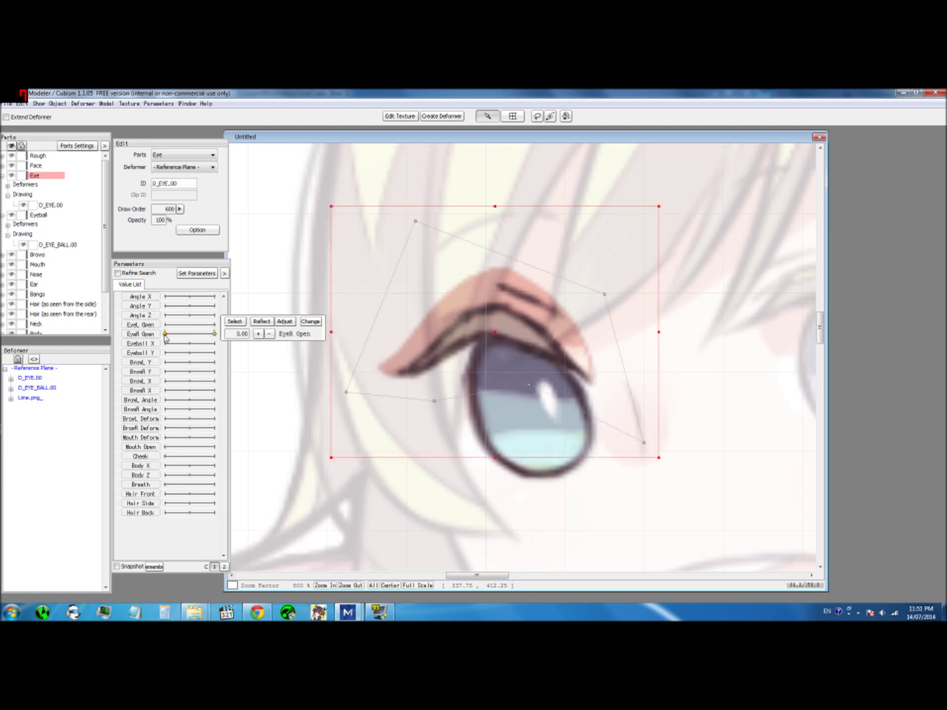
pyautogui.click(215, 335)
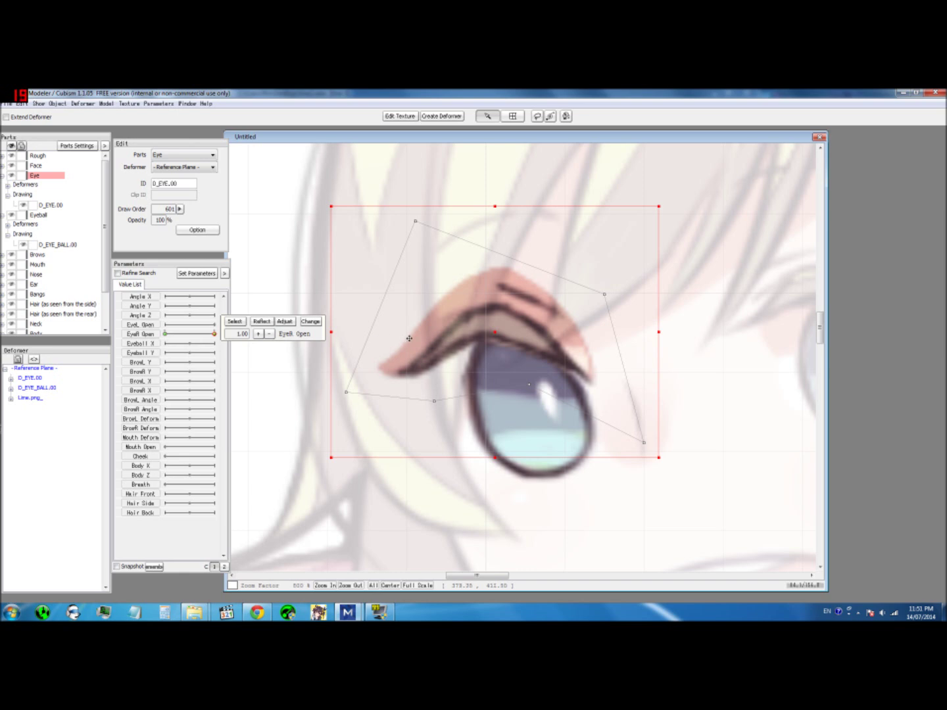
pyautogui.scroll(-2, 409, 338)
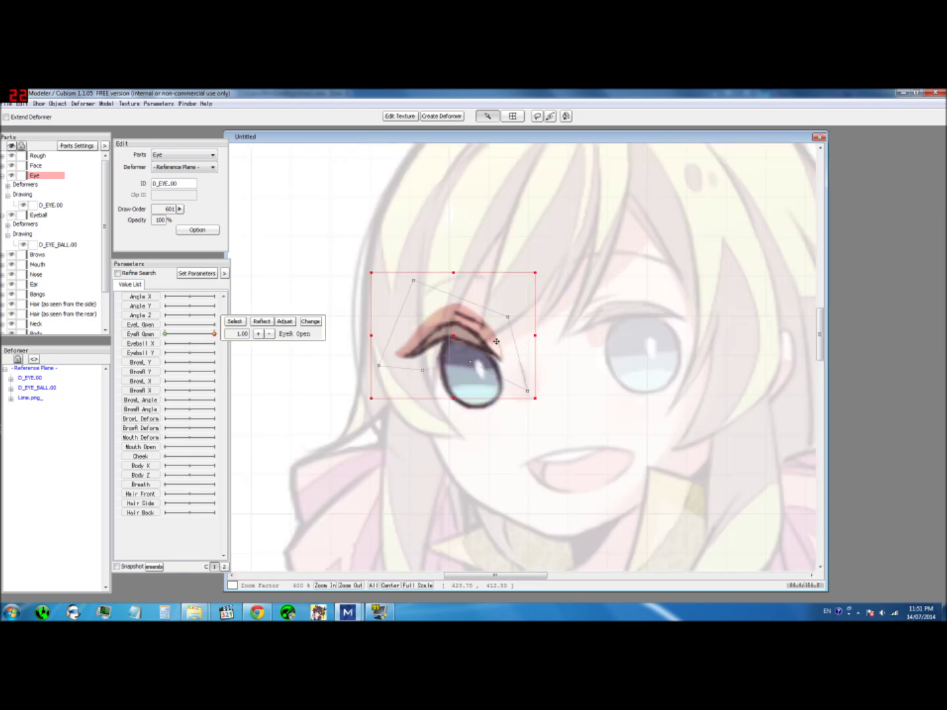
pyautogui.scroll(2, 497, 341)
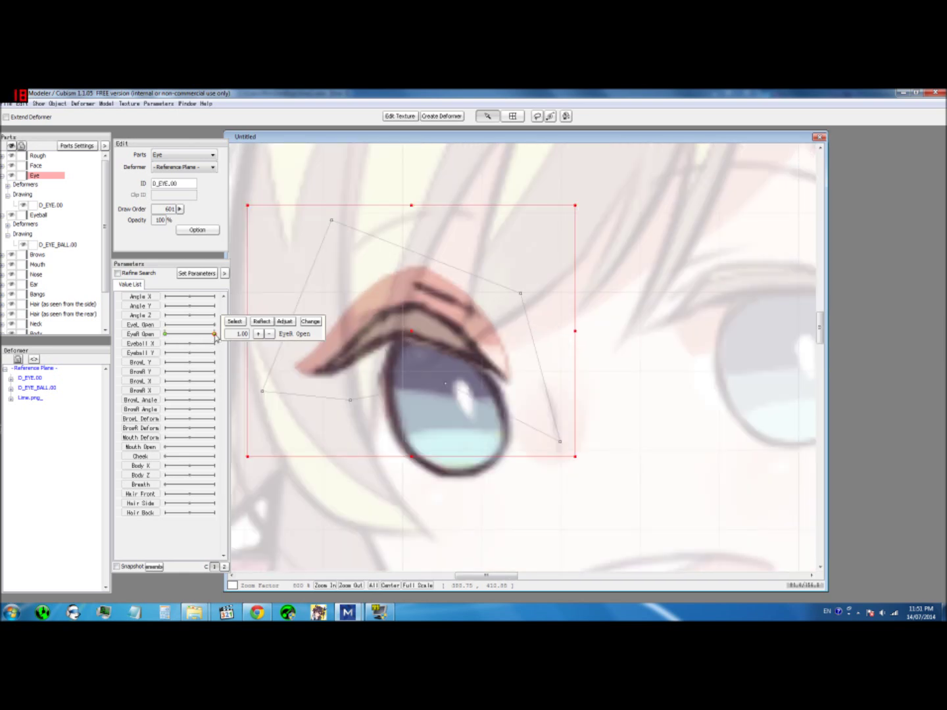
# Try moving the eyelid down over the eyeball with EyeR Open at 0.00 and undo the move
pyautogui.click(165, 334)
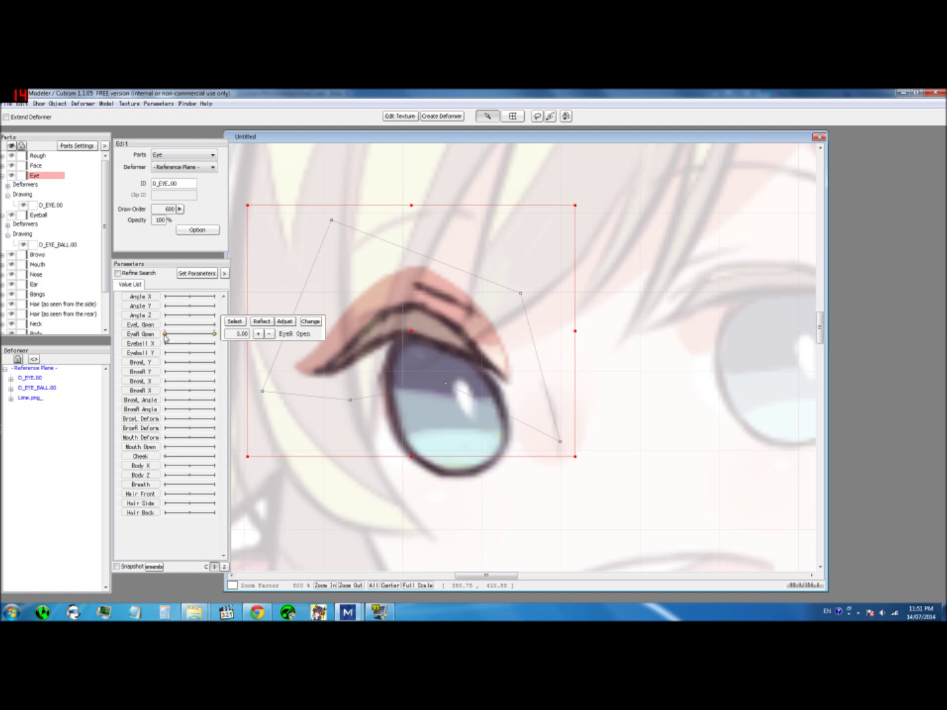
pyautogui.moveTo(415, 329); pyautogui.dragTo(436, 364)
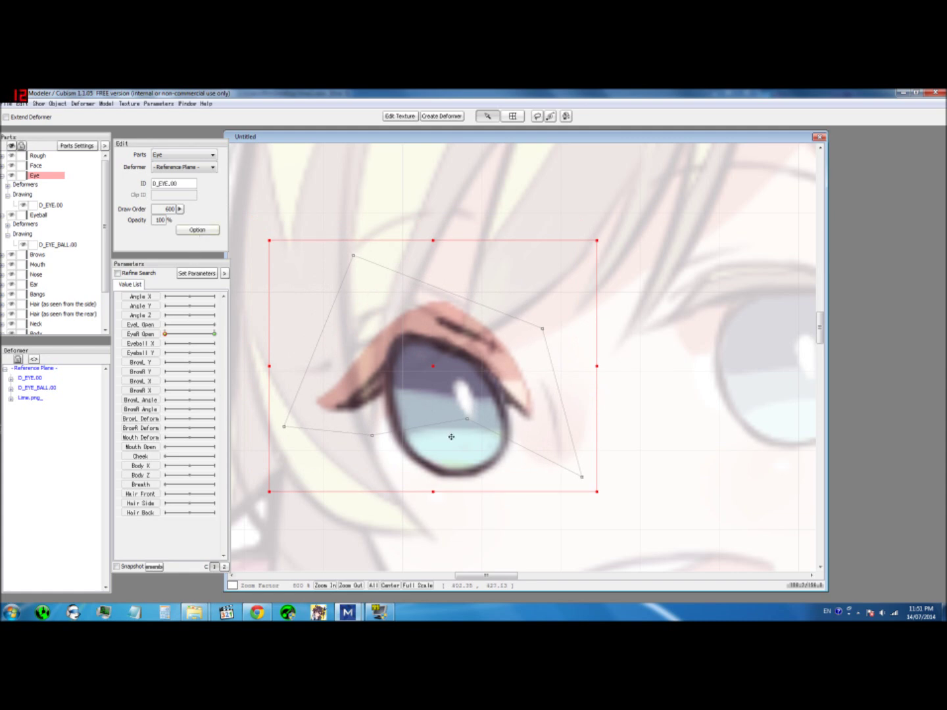
pyautogui.hotkey('ctrl', 'z')
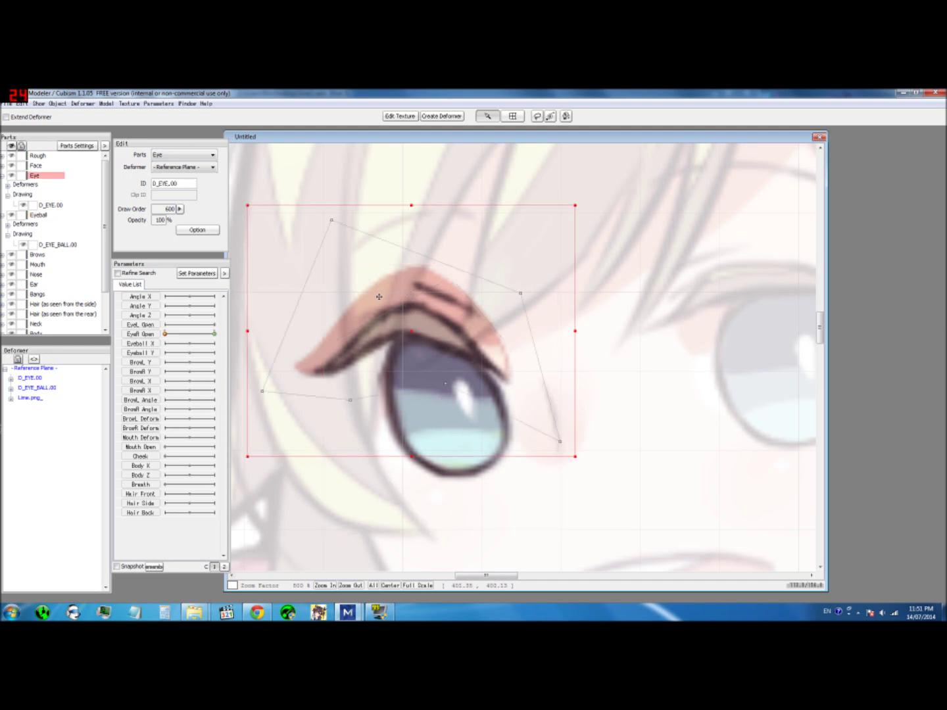
# Compare the EyeR Open points again and set the eyelid's draw order to 601 at the 0.00 point
pyautogui.click(212, 334)
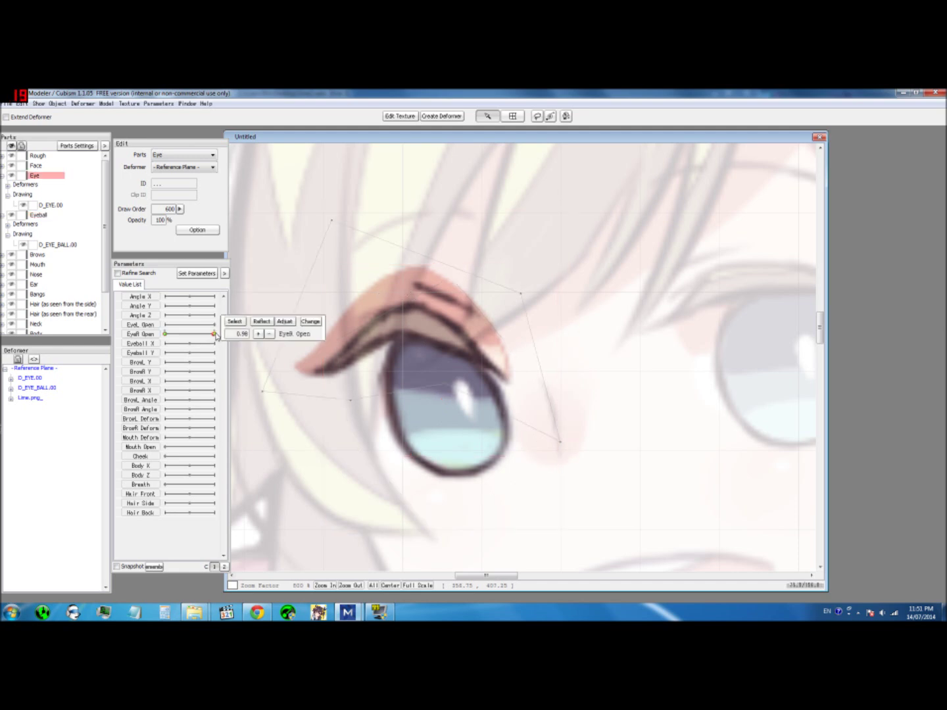
pyautogui.moveTo(214, 335); pyautogui.dragTo(217, 336)
pyautogui.click(254, 326)
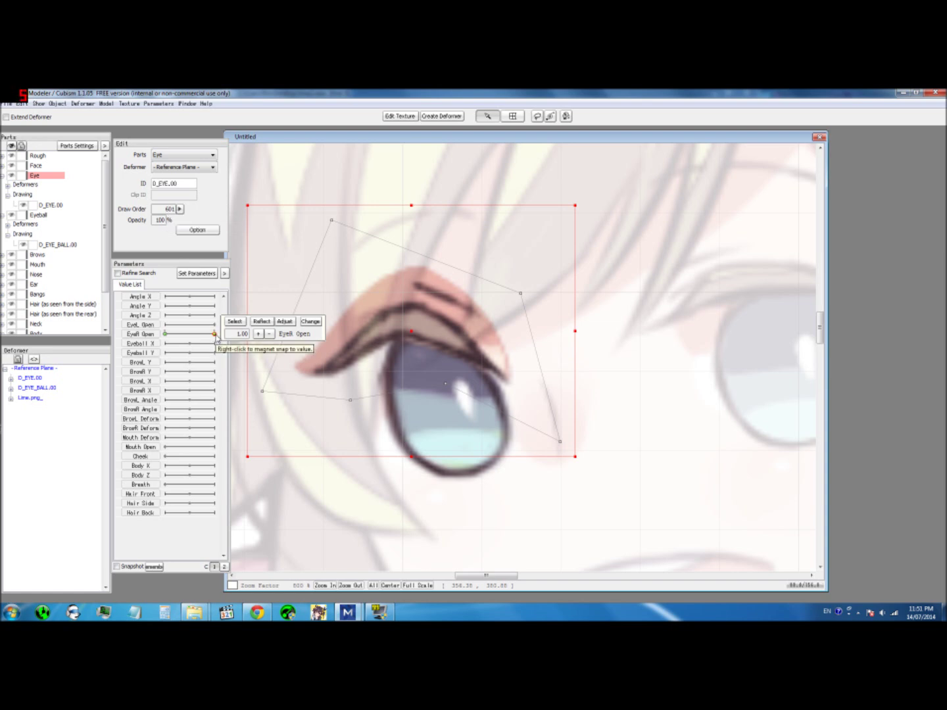
pyautogui.moveTo(216, 339); pyautogui.dragTo(164, 337)
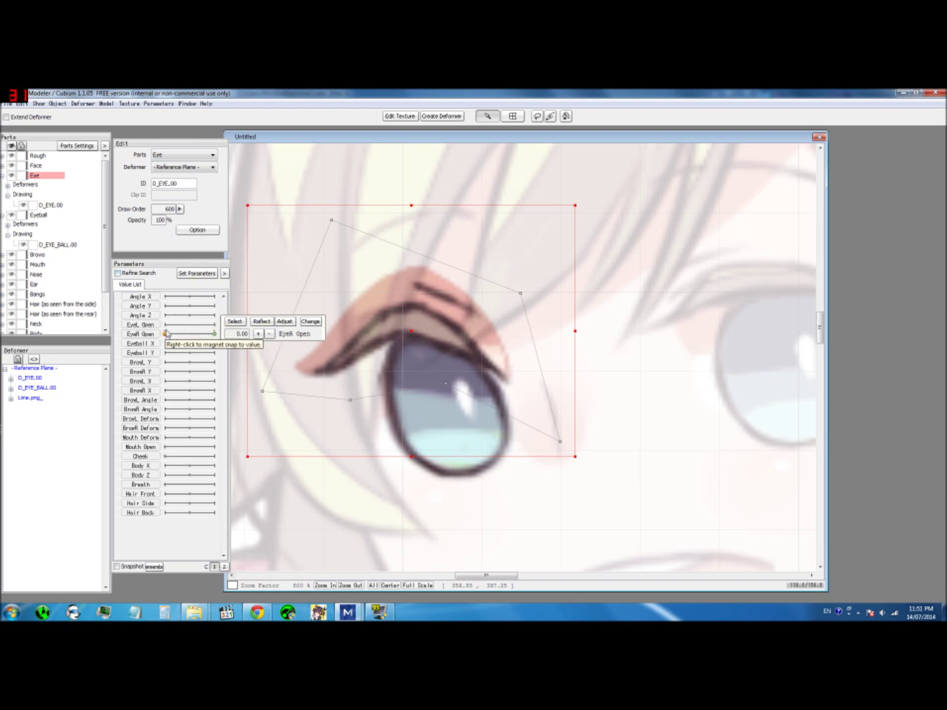
pyautogui.click(179, 208)
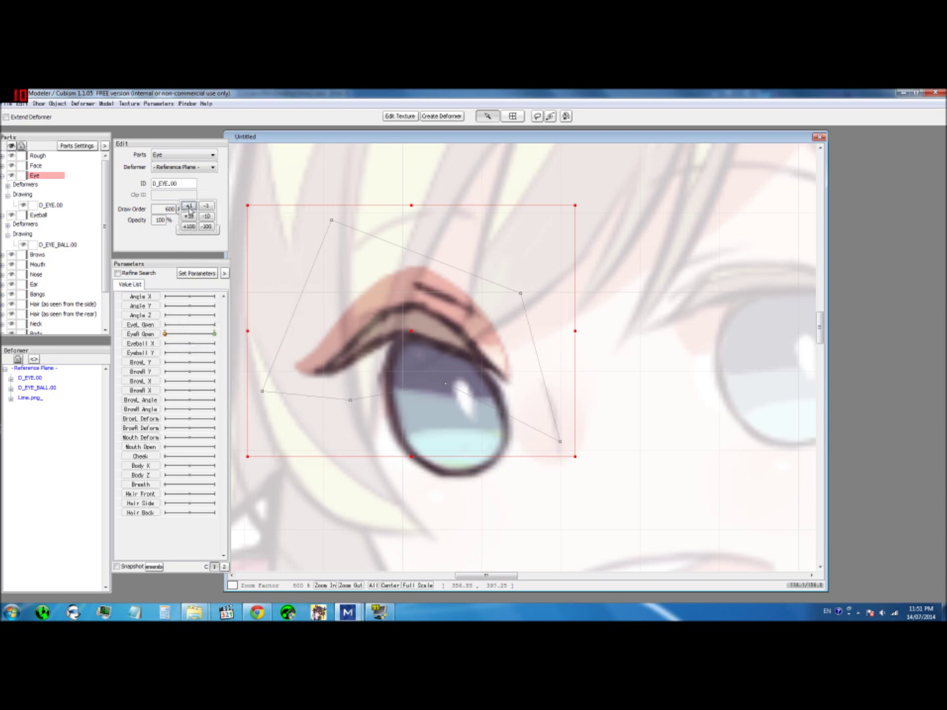
pyautogui.click(188, 208)
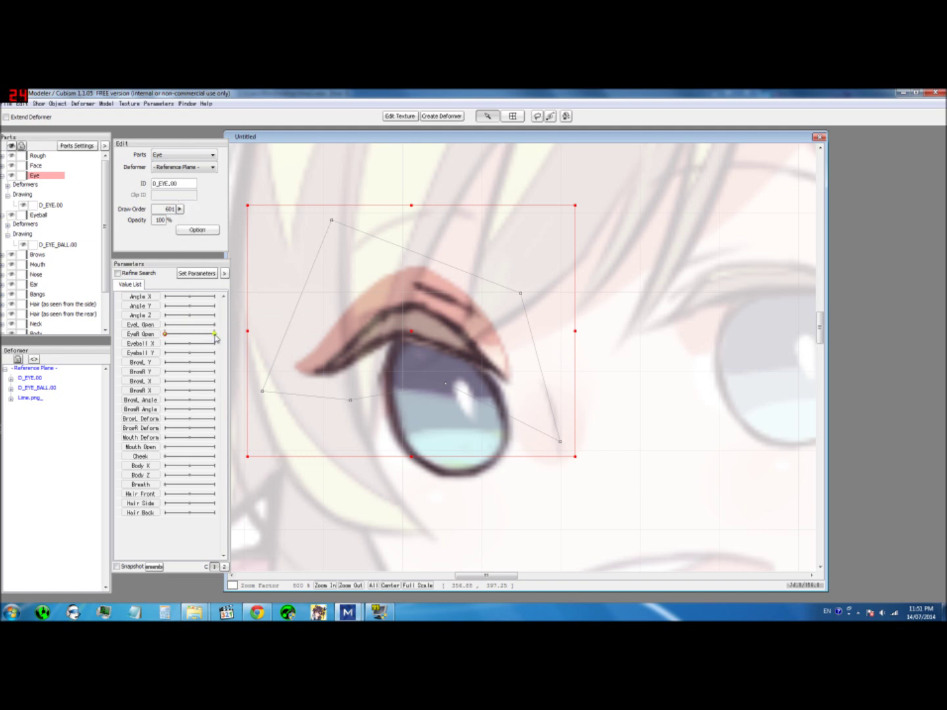
# With EyeR Open at 0.00, move the eyelid down until its lash line covers the lower edge of the eyeball
pyautogui.moveTo(216, 338)
pyautogui.moveTo(228, 343); pyautogui.dragTo(157, 341)
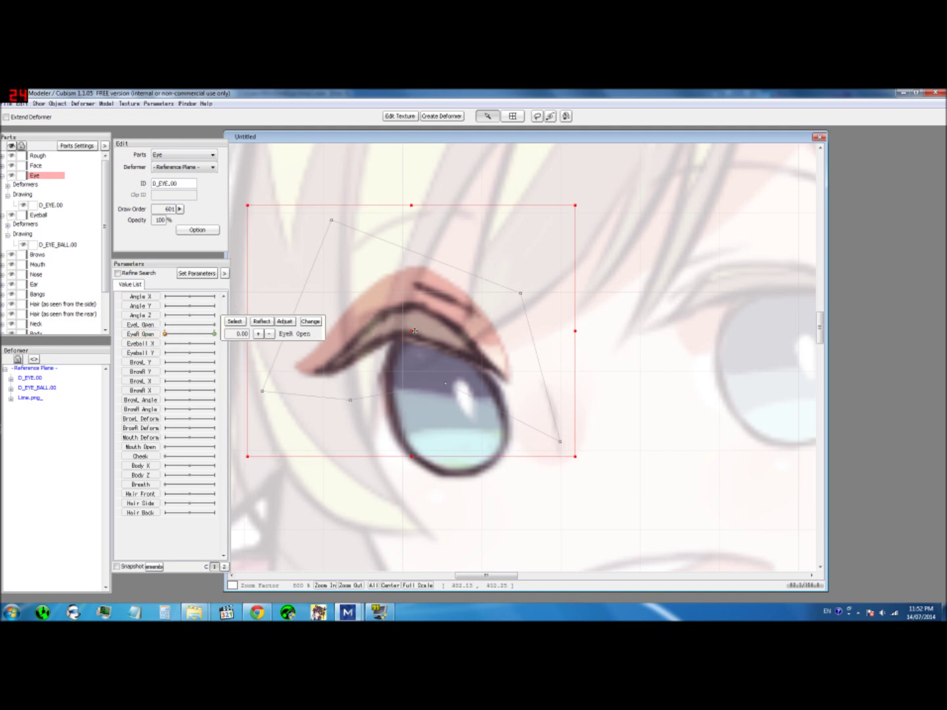
pyautogui.moveTo(415, 330)
pyautogui.mouseDown()
pyautogui.moveTo(463, 407)
pyautogui.moveTo(462, 427)
pyautogui.moveTo(488, 412)
pyautogui.moveTo(483, 418)
pyautogui.mouseUp()
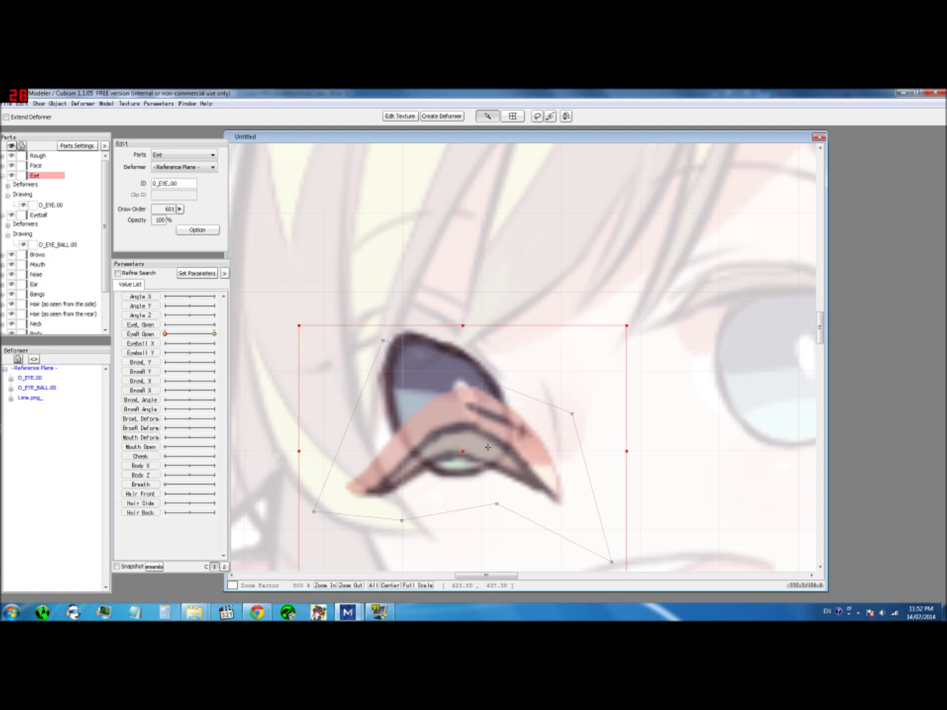
pyautogui.moveTo(437, 459); pyautogui.dragTo(443, 472)
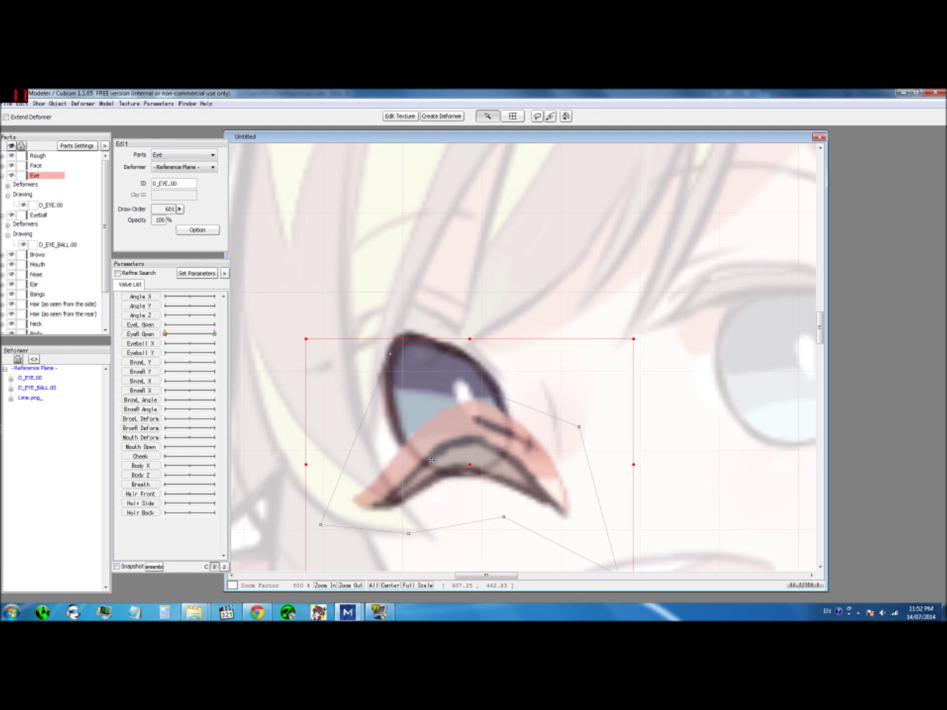
pyautogui.rightClick(468, 451)
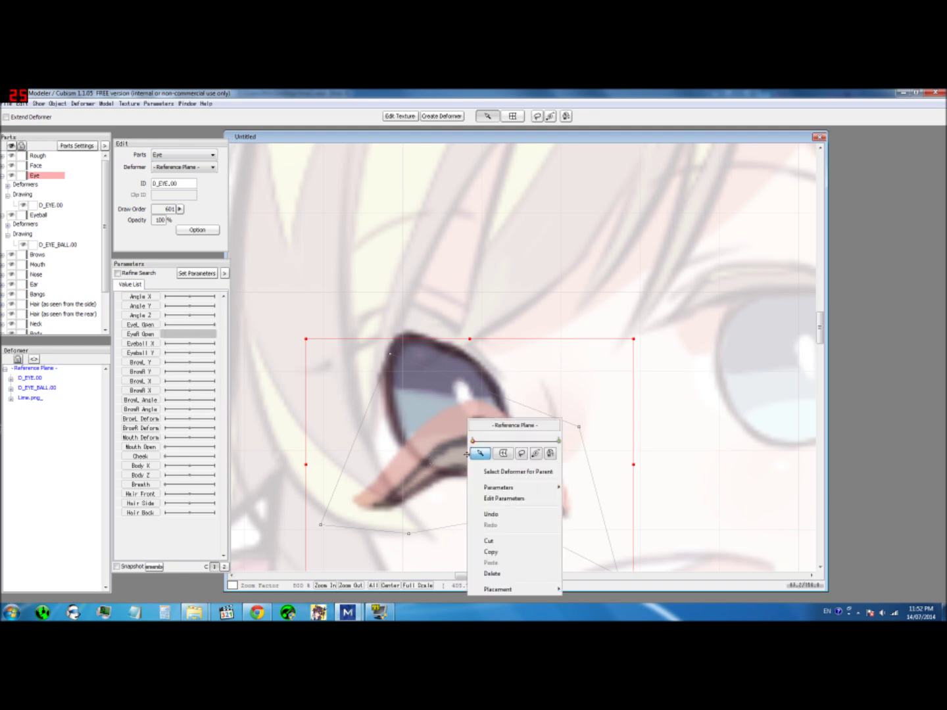
pyautogui.click(418, 432)
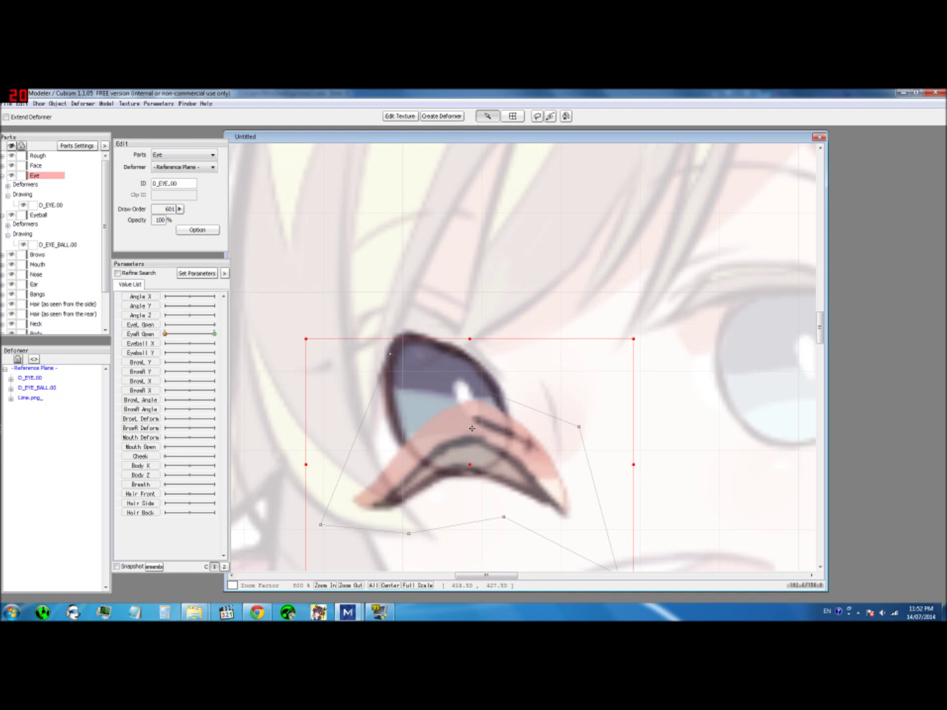
# Open the eyelid's polygon mesh for editing and insert a connected row of points along the dark lash band between the outer lower corners
pyautogui.doubleClick(475, 463)
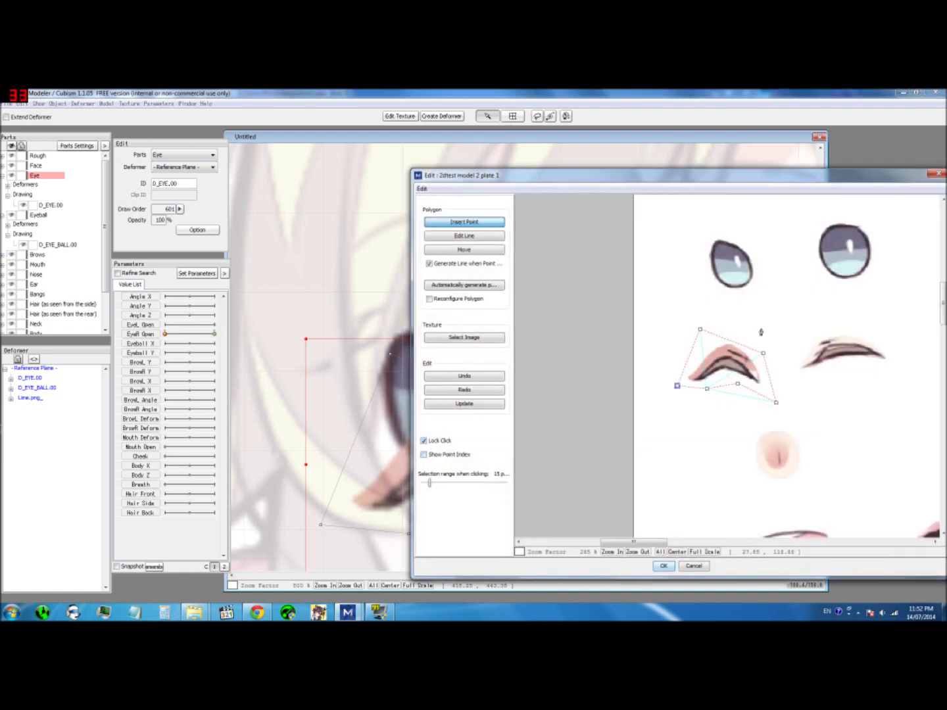
pyautogui.scroll(5, 725, 372)
pyautogui.scroll(-3, 724, 373)
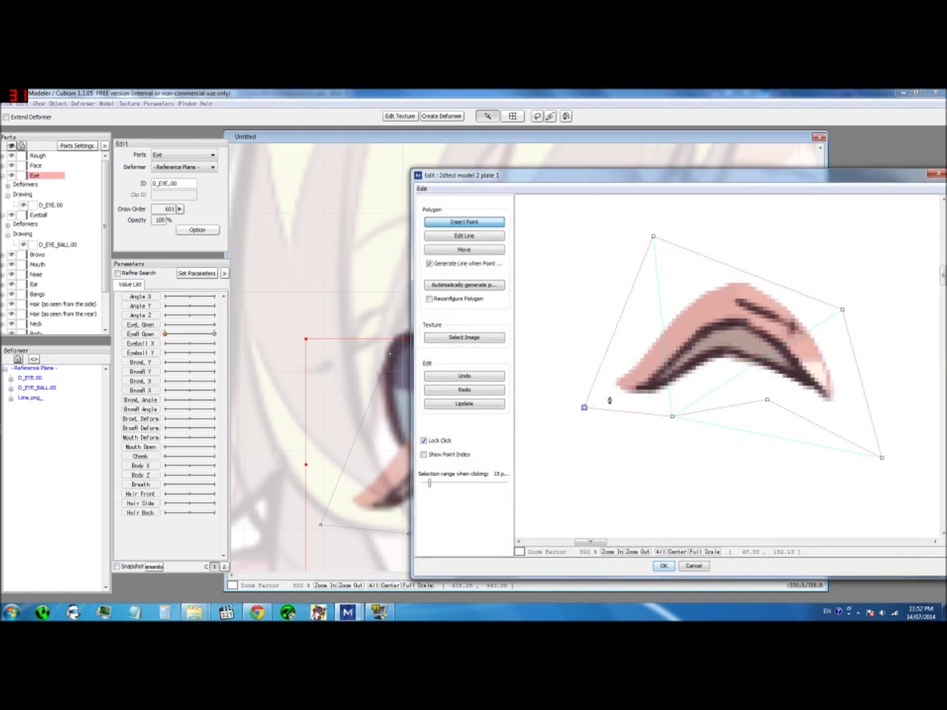
pyautogui.click(642, 388)
pyautogui.click(721, 337)
pyautogui.click(777, 355)
pyautogui.click(817, 387)
pyautogui.click(881, 459)
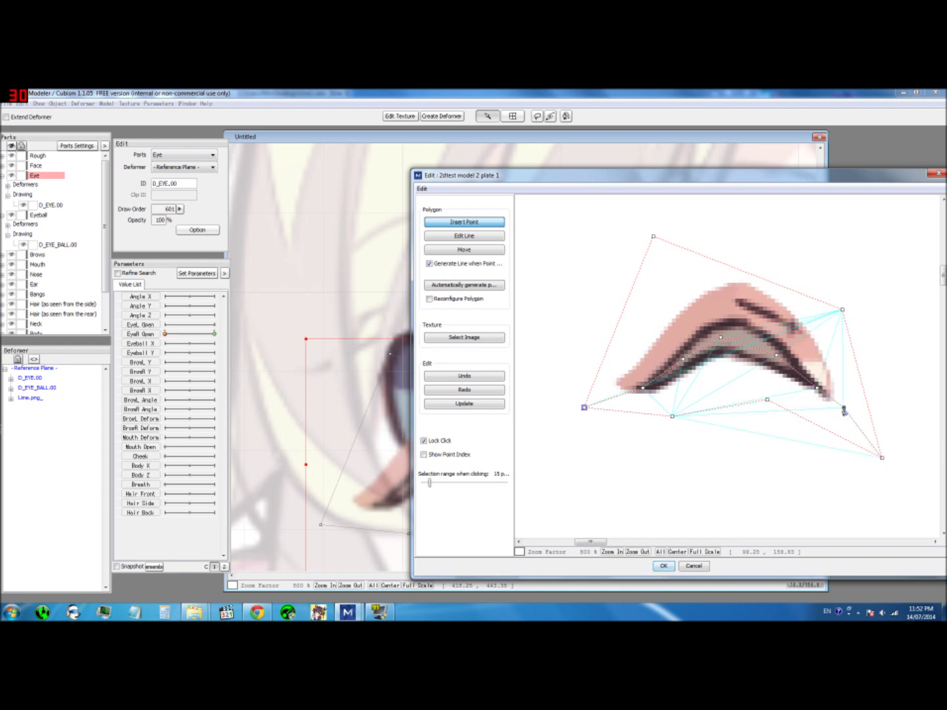
# Insert a second row of mesh points just below the eyelid's lower lash edge, running from the right end to the left corner
pyautogui.click(789, 387)
pyautogui.click(702, 371)
pyautogui.moveTo(671, 388); pyautogui.dragTo(616, 404)
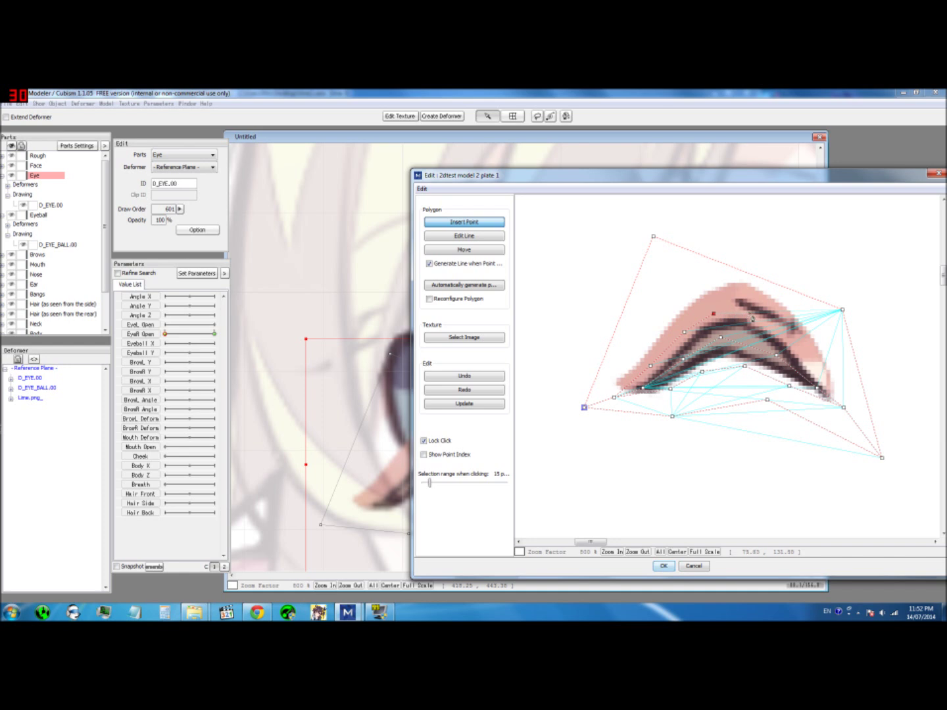
# Continue the mesh row through the pink lid area above the upper lash line, down to the right corner point
pyautogui.click(731, 320)
pyautogui.click(770, 327)
pyautogui.moveTo(816, 374); pyautogui.dragTo(843, 409)
# Insert a mesh point above the upper lash line and connect the row down to the eyelid's left corner and lash band
pyautogui.click(721, 337)
pyautogui.click(727, 310)
pyautogui.click(685, 332)
pyautogui.click(650, 365)
pyautogui.click(646, 391)
pyautogui.click(616, 397)
pyautogui.click(644, 391)
pyautogui.click(682, 360)
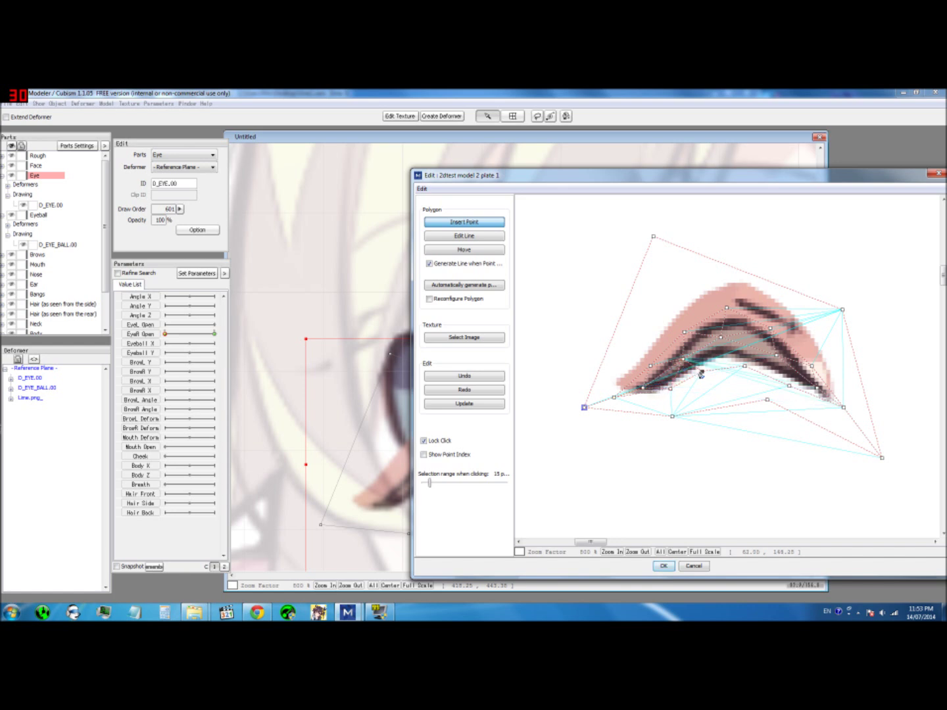
# Connect the mesh points across the eyelid's right side, linking the lash band, the lower lash edge and the pink area
pyautogui.click(720, 338)
pyautogui.hotkey('ctrl', 'z')
pyautogui.click(778, 363)
pyautogui.click(789, 385)
pyautogui.click(811, 365)
pyautogui.scroll(2, 790, 388)
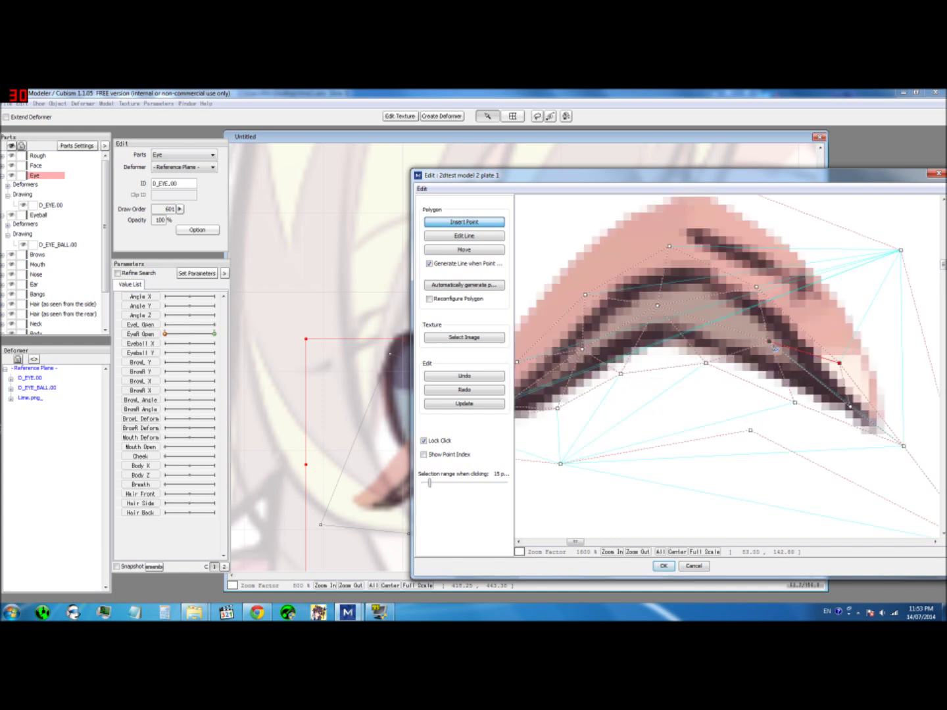
pyautogui.scroll(-2, 784, 346)
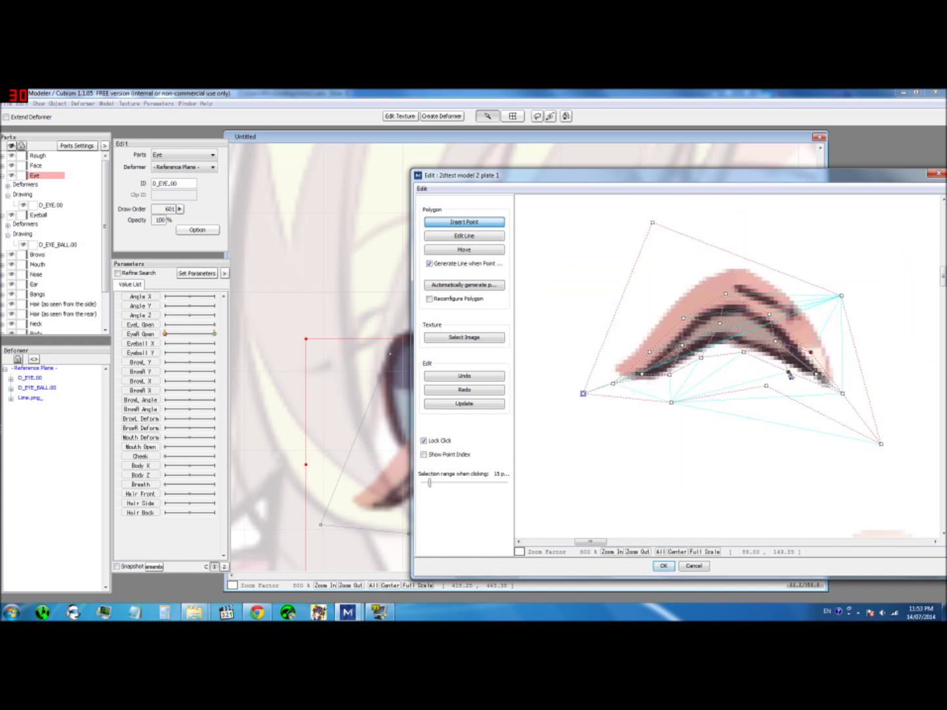
# Add mesh points below the eyelid's lower edge and connect them in a zigzag to the lash-edge points out to the left corner
pyautogui.click(745, 354)
pyautogui.click(715, 394)
pyautogui.click(702, 359)
pyautogui.click(651, 401)
pyautogui.scroll(1, 645, 388)
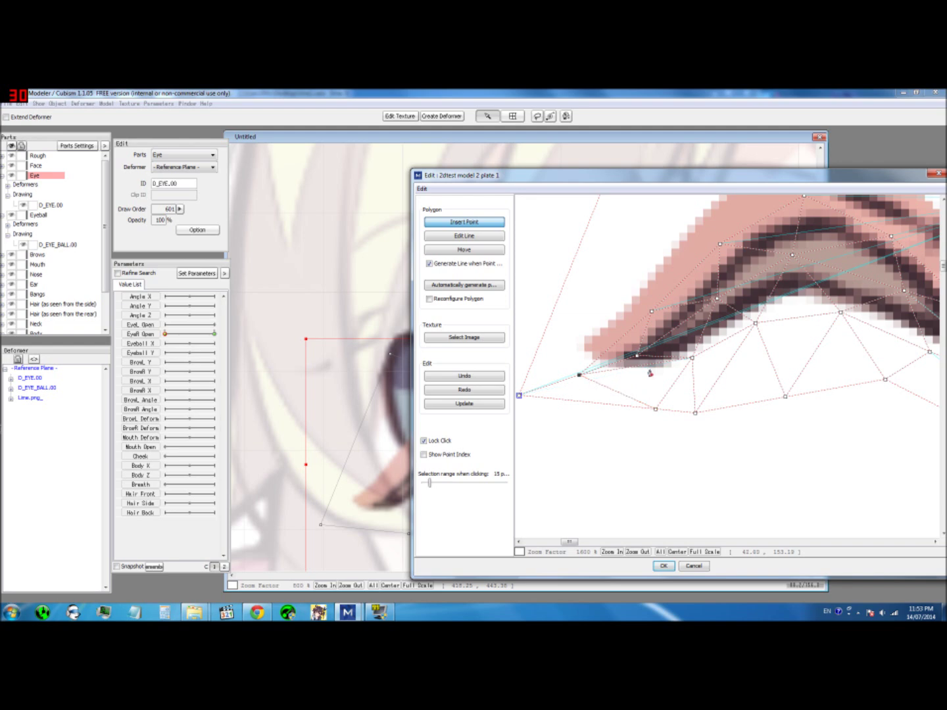
pyautogui.scroll(-1, 705, 359)
pyautogui.scroll(2, 706, 358)
pyautogui.scroll(-1, 756, 326)
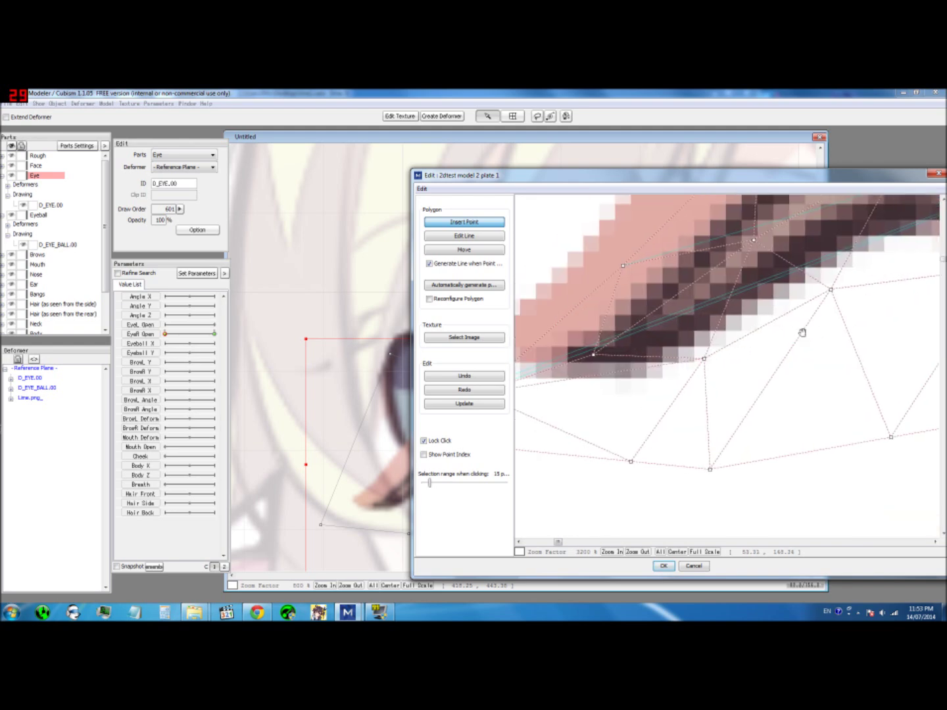
pyautogui.scroll(-1, 741, 311)
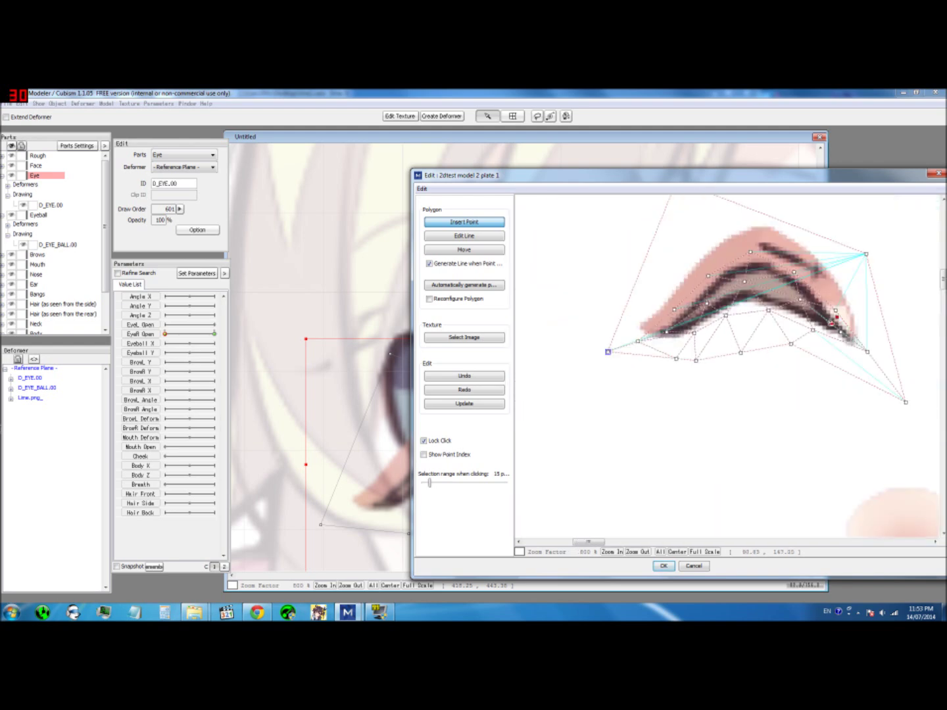
# Add mesh points below and outside the eyelid's right corner and connect them to the corner and the pink-area row
pyautogui.click(834, 339)
pyautogui.moveTo(872, 358); pyautogui.dragTo(757, 379)
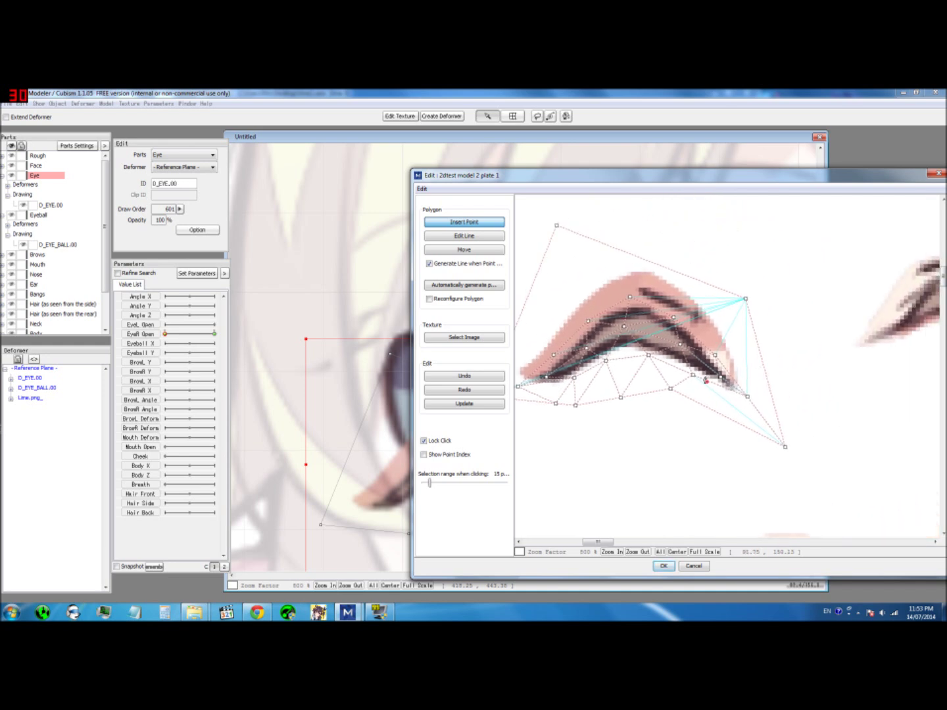
pyautogui.click(711, 409)
pyautogui.click(748, 396)
pyautogui.click(761, 362)
pyautogui.click(715, 355)
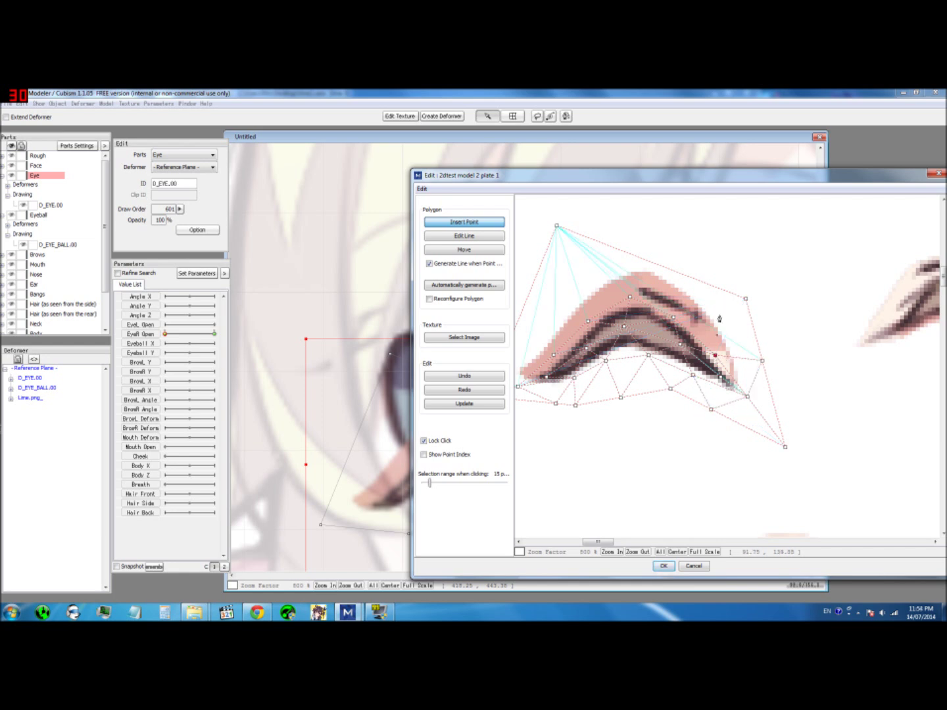
# Insert a row of mesh points along the eyelid's upper outline, from the right side over to just beyond the left corner
pyautogui.click(720, 317)
pyautogui.click(630, 296)
pyautogui.click(588, 294)
pyautogui.click(550, 325)
pyautogui.click(556, 356)
pyautogui.moveTo(532, 348); pyautogui.dragTo(595, 328)
pyautogui.click(582, 365)
pyautogui.click(551, 375)
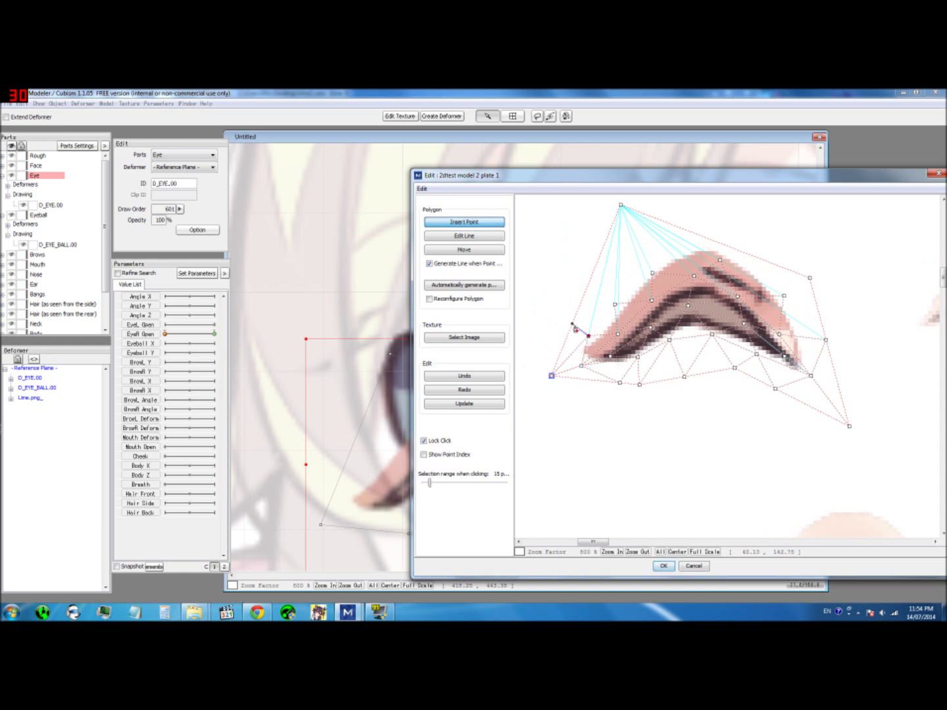
pyautogui.click(570, 330)
# Add outer mesh points above the eyelid and connect them to the upper outline row, from the right side to the left
pyautogui.click(651, 273)
pyautogui.click(719, 261)
pyautogui.click(825, 339)
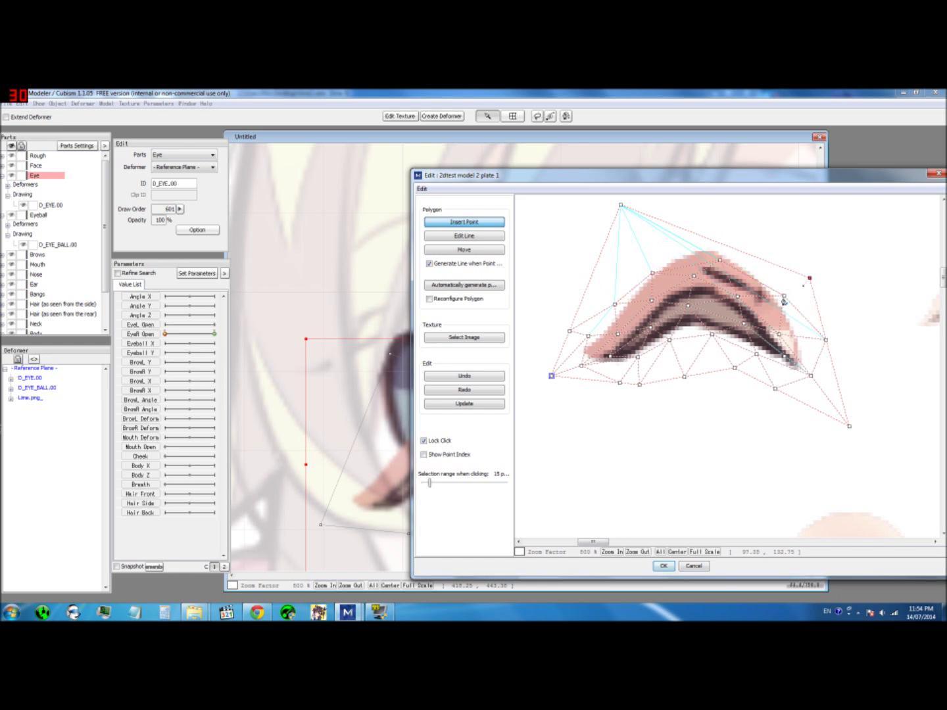
pyautogui.click(760, 259)
pyautogui.click(681, 228)
pyautogui.click(652, 273)
pyautogui.click(621, 206)
pyautogui.click(590, 278)
pyautogui.click(615, 305)
pyautogui.click(588, 336)
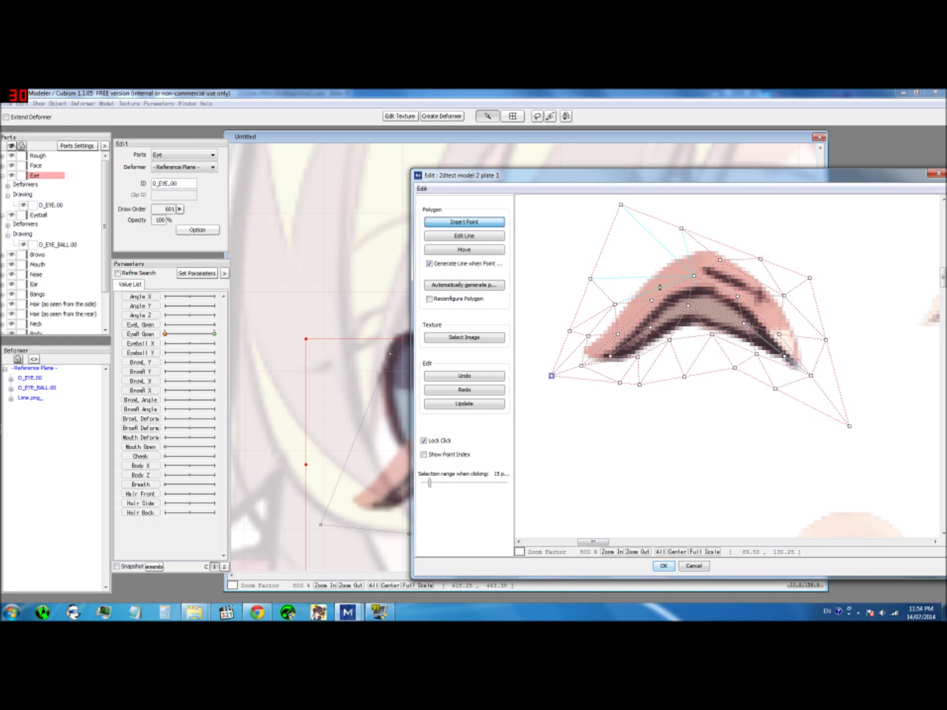
# Link the mesh points on the eyelid's upper left to the outer points and apply the polygon mesh
pyautogui.click(616, 305)
pyautogui.click(651, 300)
pyautogui.click(693, 275)
pyautogui.click(681, 228)
pyautogui.click(591, 278)
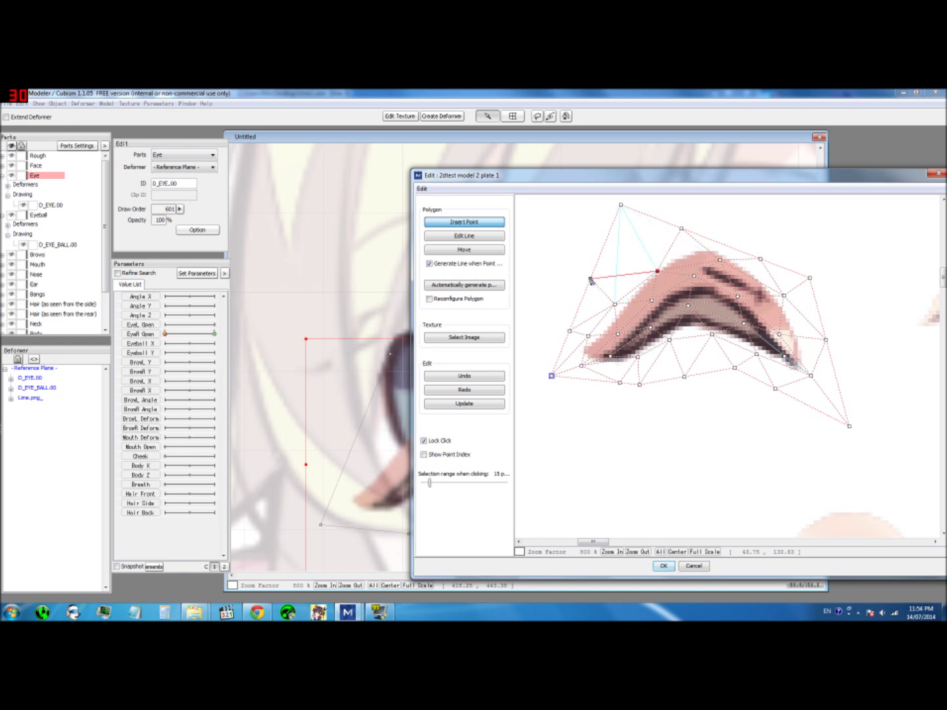
pyautogui.click(681, 228)
pyautogui.click(670, 566)
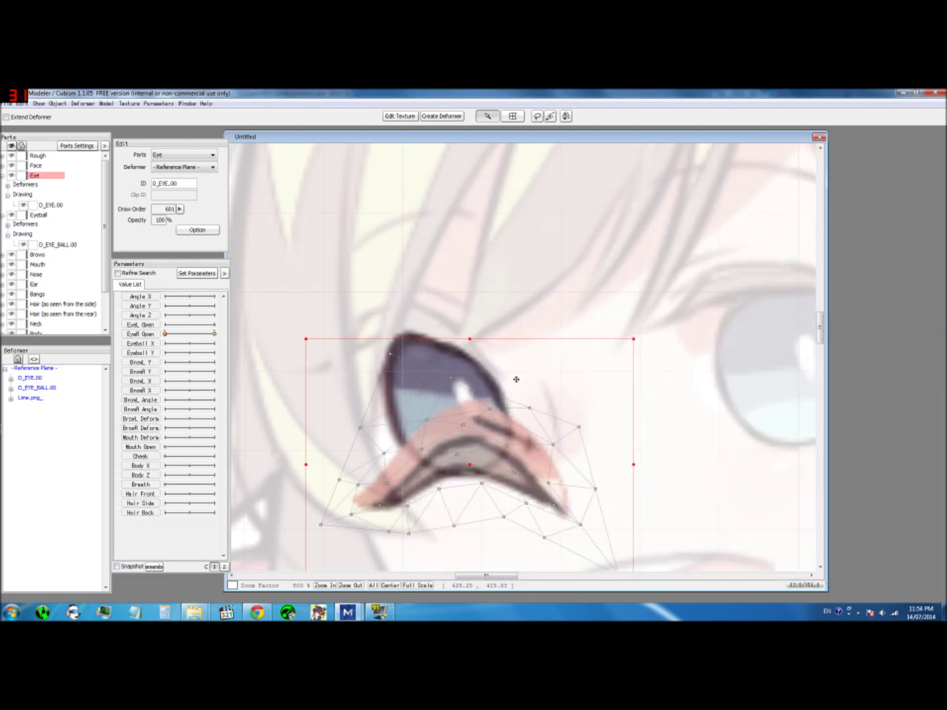
# Try reshaping the eyelid by moving single mesh points at its left corner and lower lash edge, and undo the moves
pyautogui.scroll(2, 516, 380)
pyautogui.scroll(-4, 512, 391)
pyautogui.scroll(1, 553, 436)
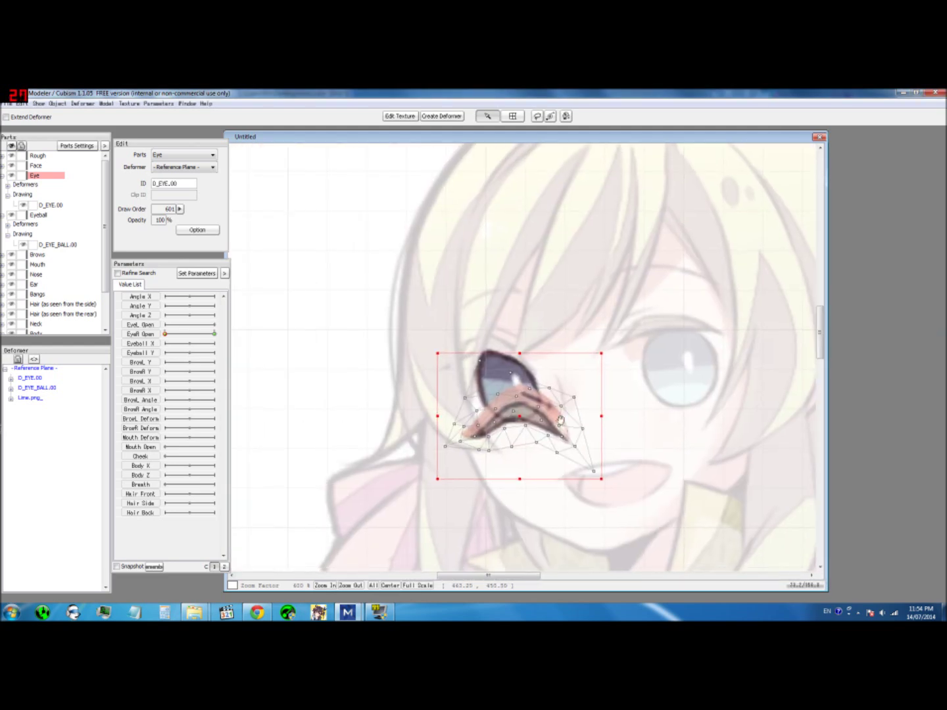
pyautogui.scroll(1, 538, 401)
pyautogui.click(383, 469)
pyautogui.moveTo(383, 467); pyautogui.dragTo(414, 424)
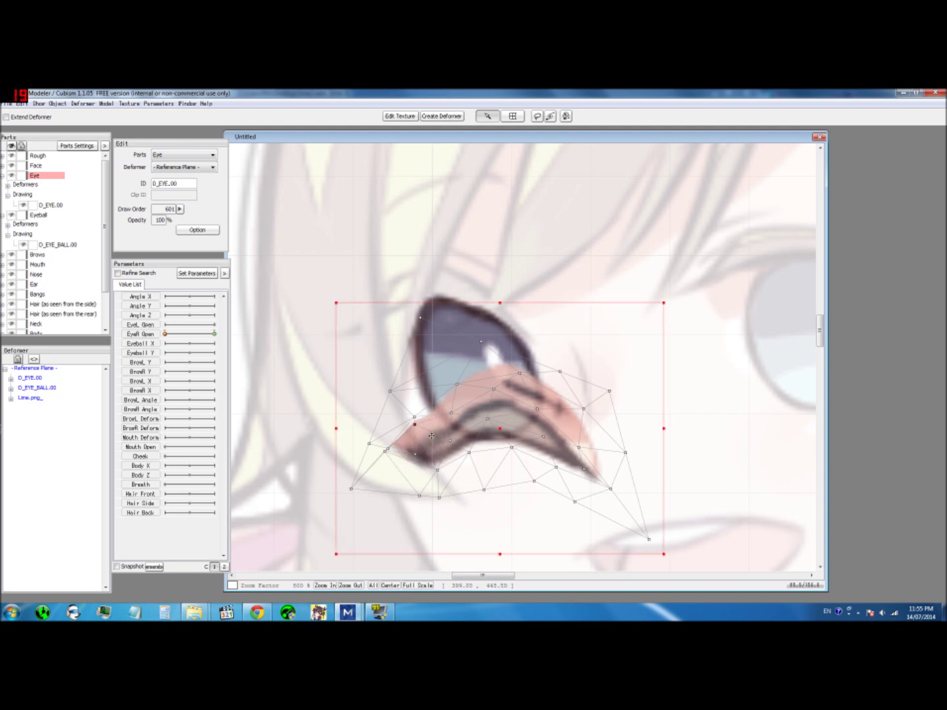
pyautogui.click(469, 452)
pyautogui.moveTo(469, 453); pyautogui.dragTo(482, 432)
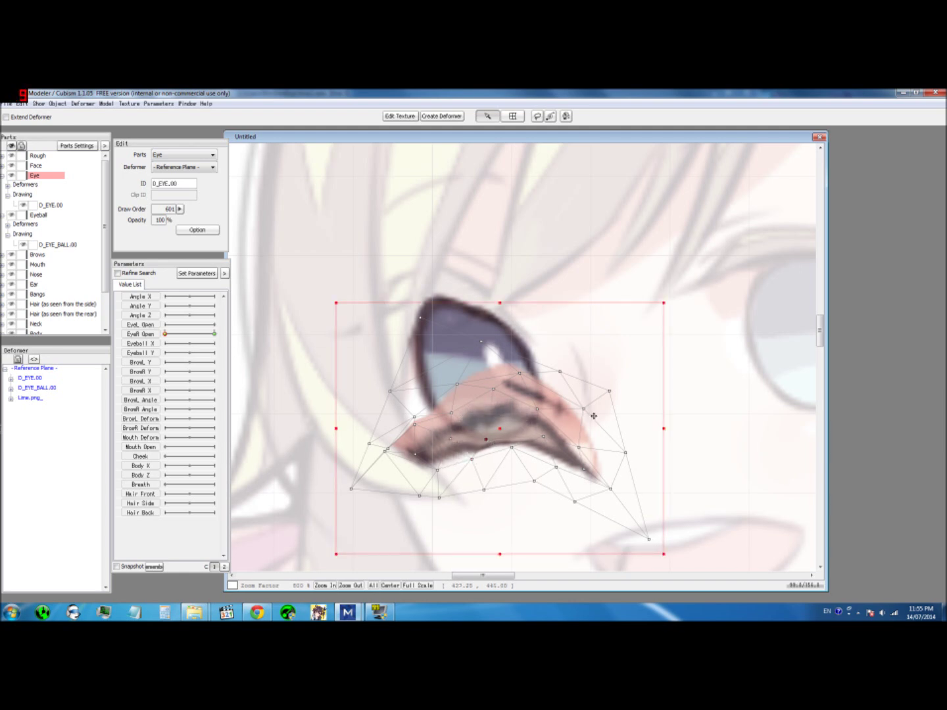
pyautogui.hotkey('ctrl', 'z')
pyautogui.hotkey('ctrl', 'z')
pyautogui.hotkey('ctrl', 'z')
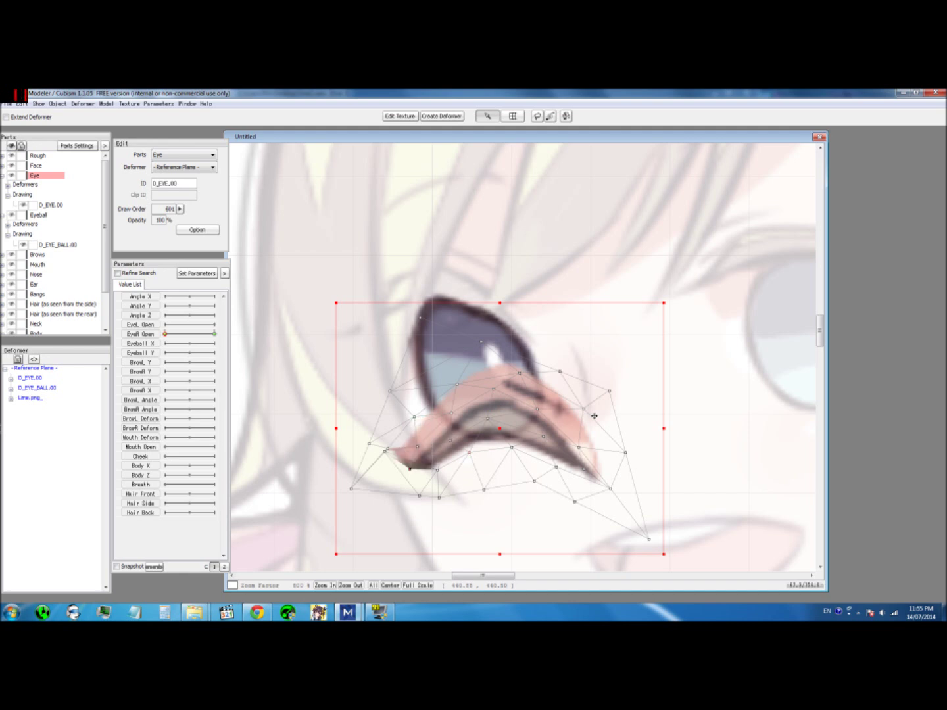
# Try moving a lasso selection of the mesh points along the eyelid's lower lash line
pyautogui.click(538, 116)
pyautogui.click(487, 116)
pyautogui.click(537, 116)
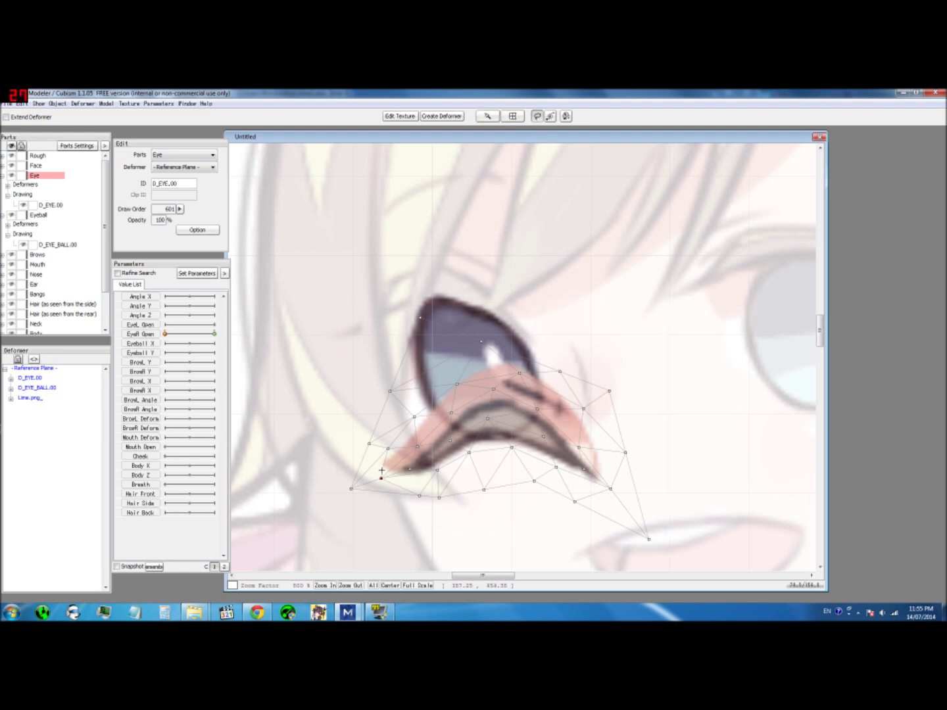
pyautogui.moveTo(380, 476)
pyautogui.mouseDown()
pyautogui.moveTo(433, 488)
pyautogui.moveTo(482, 462)
pyautogui.moveTo(598, 472)
pyautogui.moveTo(518, 436)
pyautogui.moveTo(377, 461)
pyautogui.mouseUp()
pyautogui.click(487, 115)
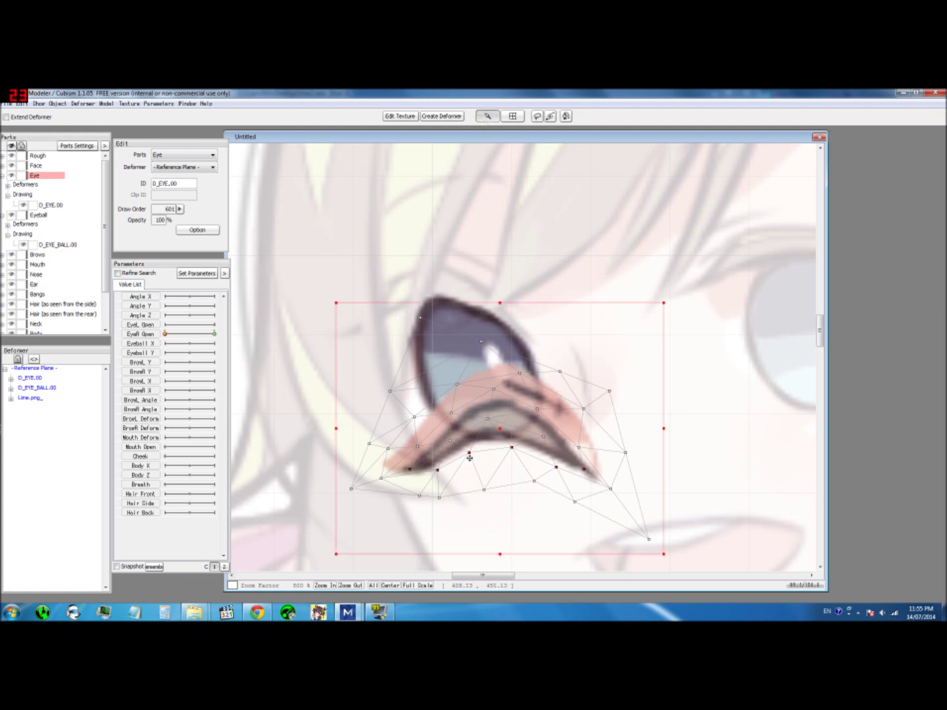
pyautogui.moveTo(439, 471)
pyautogui.mouseDown()
pyautogui.moveTo(439, 490)
pyautogui.moveTo(444, 475)
pyautogui.mouseUp()
pyautogui.click(556, 204)
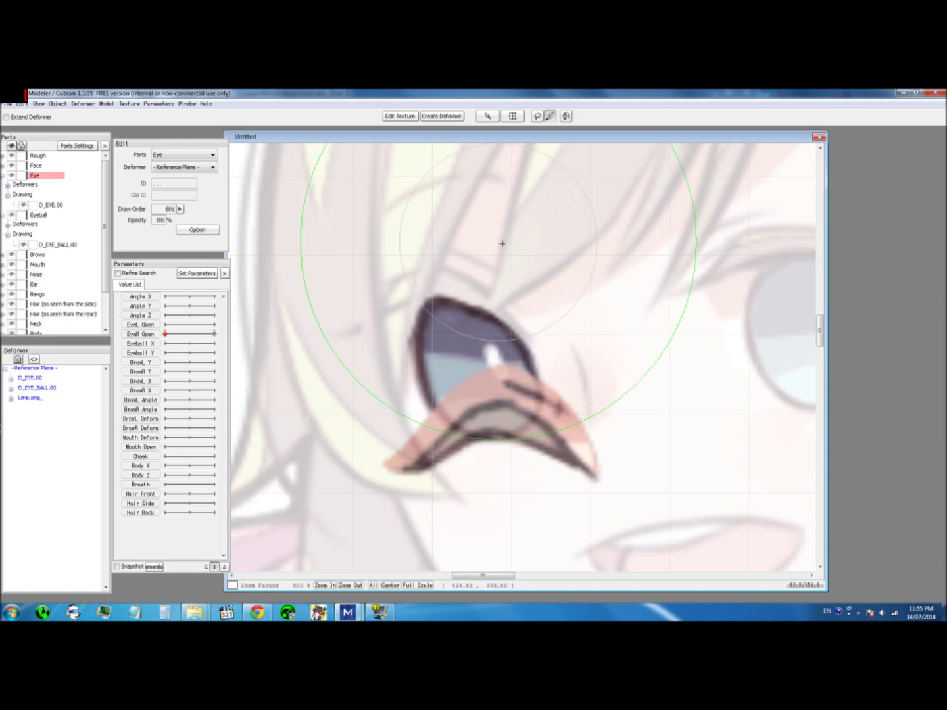
# Try adjusting the eyelid and eyeball meshes together with the deform brush and arrow tool, and undo the last change
pyautogui.scroll(-2, 513, 247)
pyautogui.scroll(4, 534, 262)
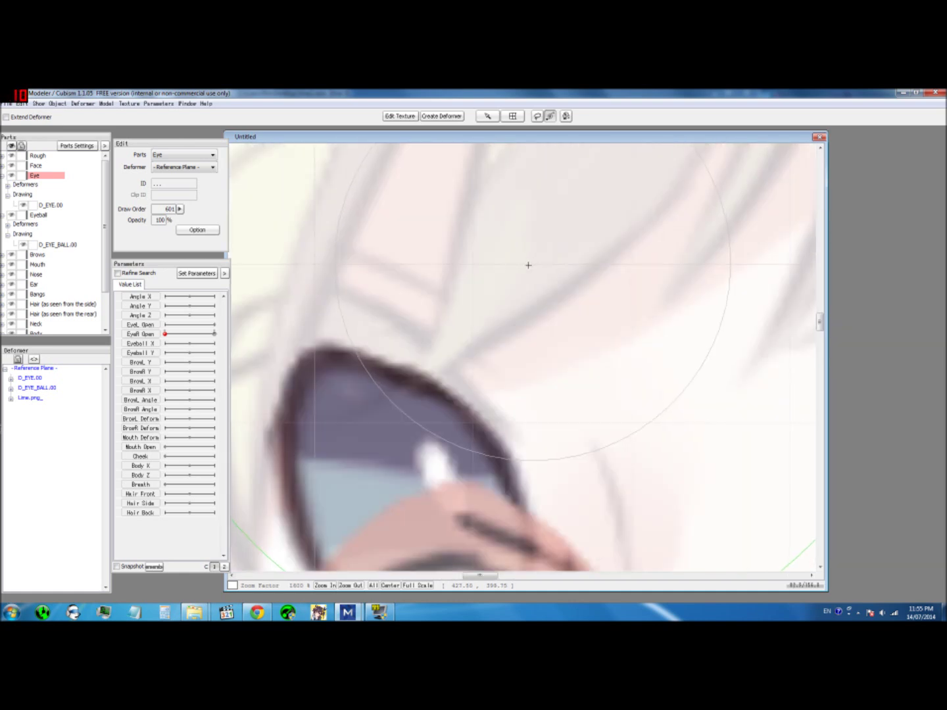
pyautogui.scroll(-4, 503, 296)
pyautogui.hotkey('ctrl', 'a')
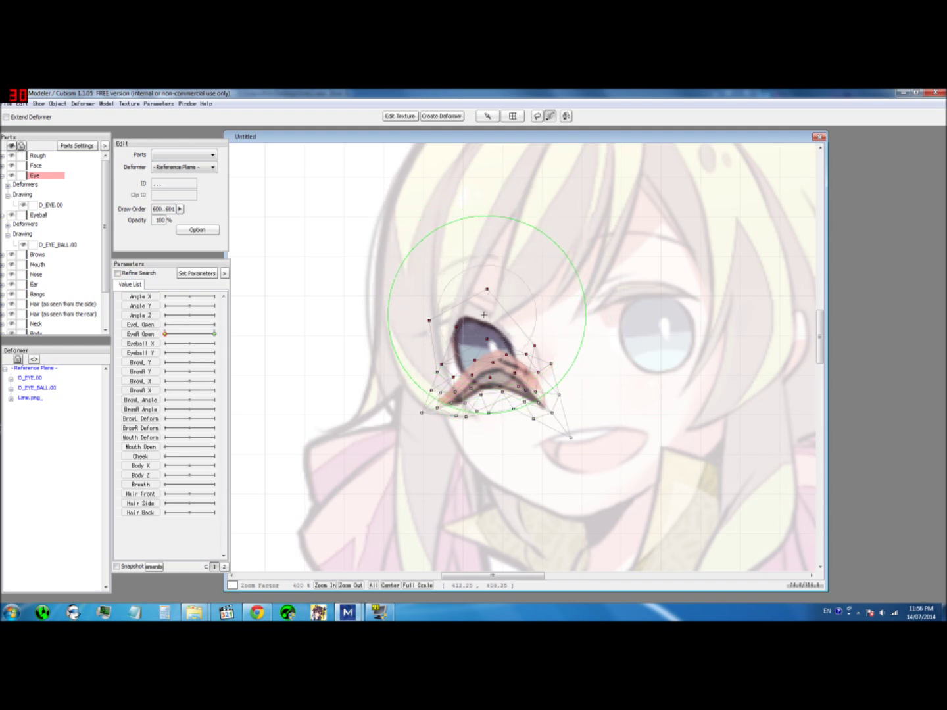
pyautogui.scroll(3, 512, 319)
pyautogui.scroll(-3, 511, 319)
pyautogui.moveTo(517, 360); pyautogui.dragTo(550, 338)
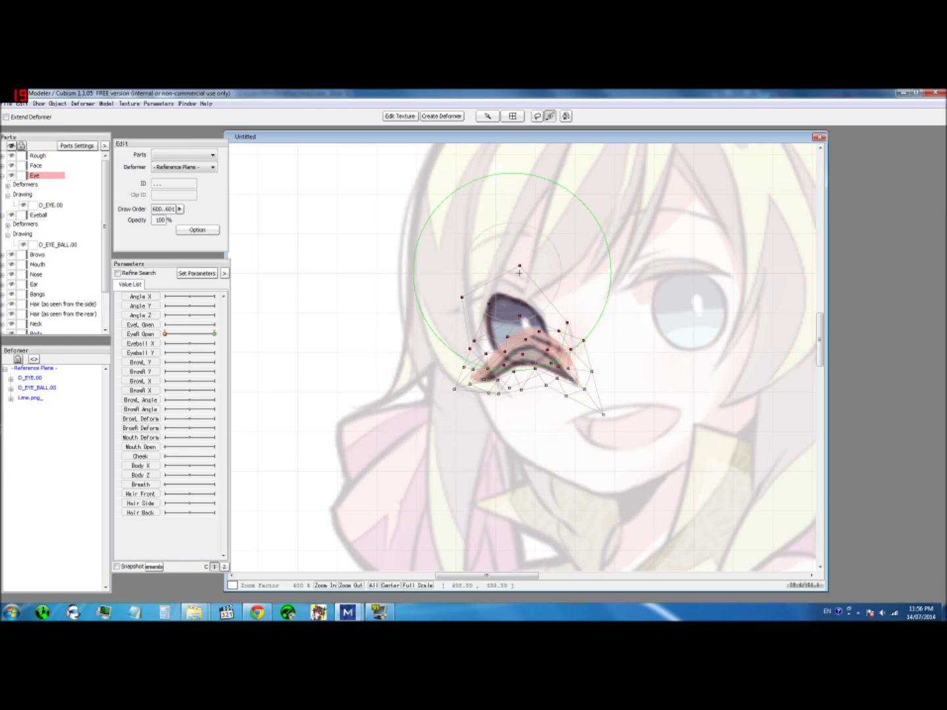
pyautogui.press('v')
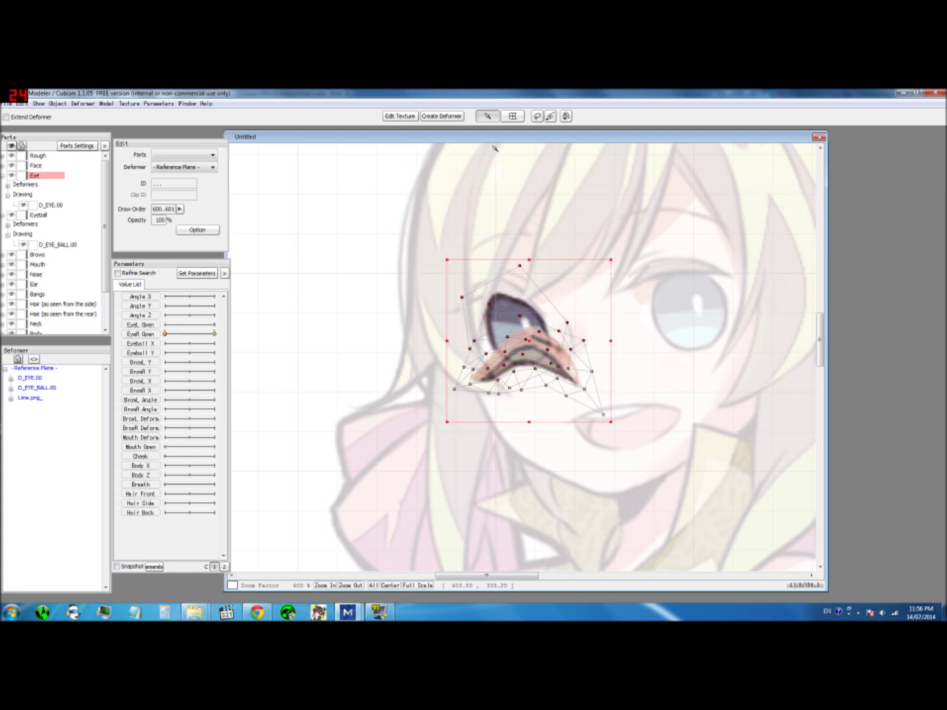
pyautogui.moveTo(521, 266)
pyautogui.mouseDown()
pyautogui.moveTo(520, 288)
pyautogui.moveTo(549, 267)
pyautogui.moveTo(533, 288)
pyautogui.moveTo(485, 254)
pyautogui.moveTo(534, 241)
pyautogui.moveTo(535, 261)
pyautogui.moveTo(512, 251)
pyautogui.moveTo(530, 263)
pyautogui.mouseUp()
pyautogui.moveTo(594, 272); pyautogui.dragTo(580, 274)
pyautogui.moveTo(524, 266); pyautogui.dragTo(569, 263)
pyautogui.hotkey('ctrl', 'z')
# Lock the Eyeball part and select only the eyelid mesh
pyautogui.click(21, 215)
pyautogui.click(531, 354)
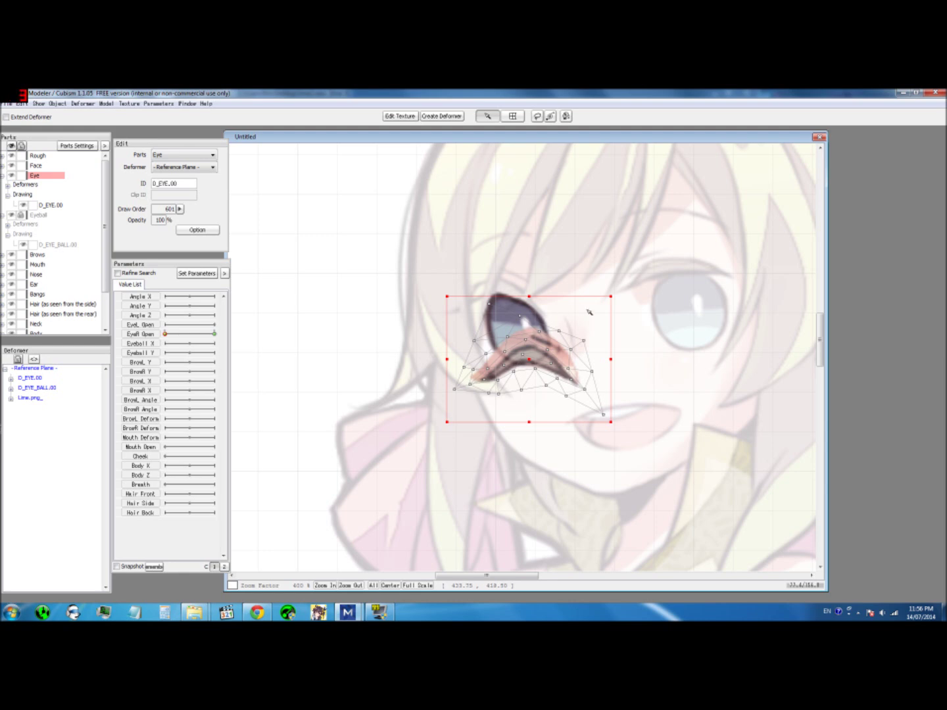
pyautogui.scroll(2, 552, 321)
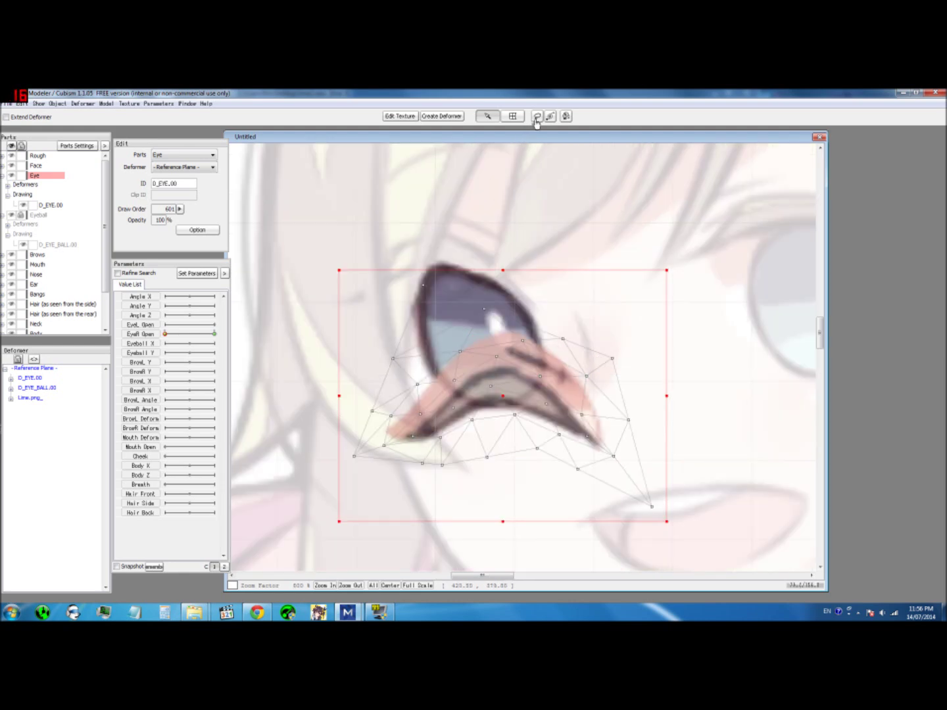
# Draw a six-point deform path along the eyelid's lower lash line, from the left corner to the right corner
pyautogui.click(565, 118)
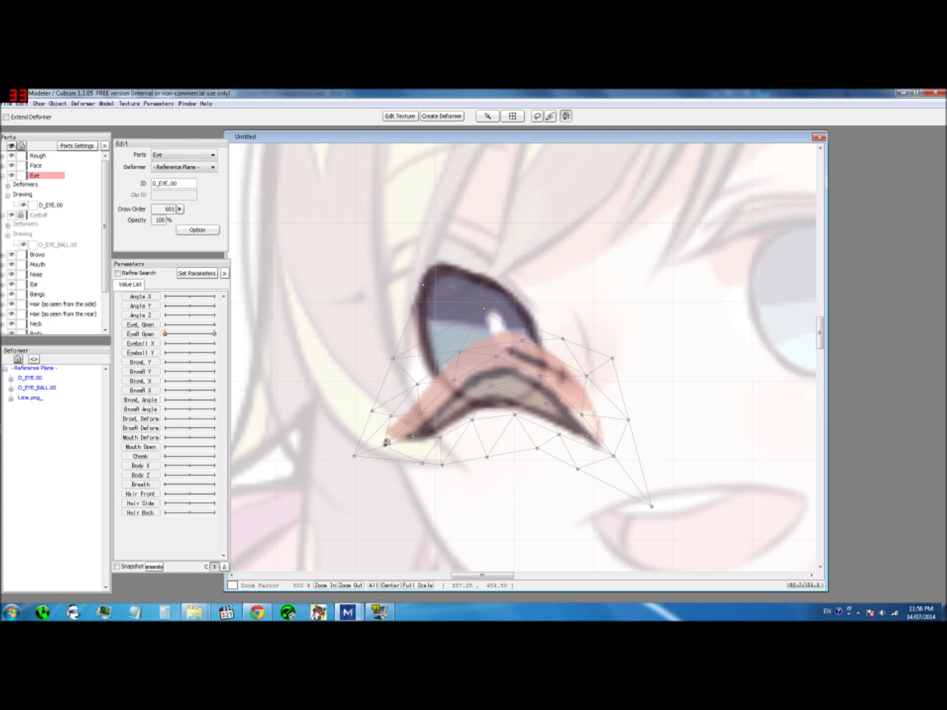
pyautogui.click(389, 434)
pyautogui.click(427, 434)
pyautogui.click(471, 401)
pyautogui.click(523, 398)
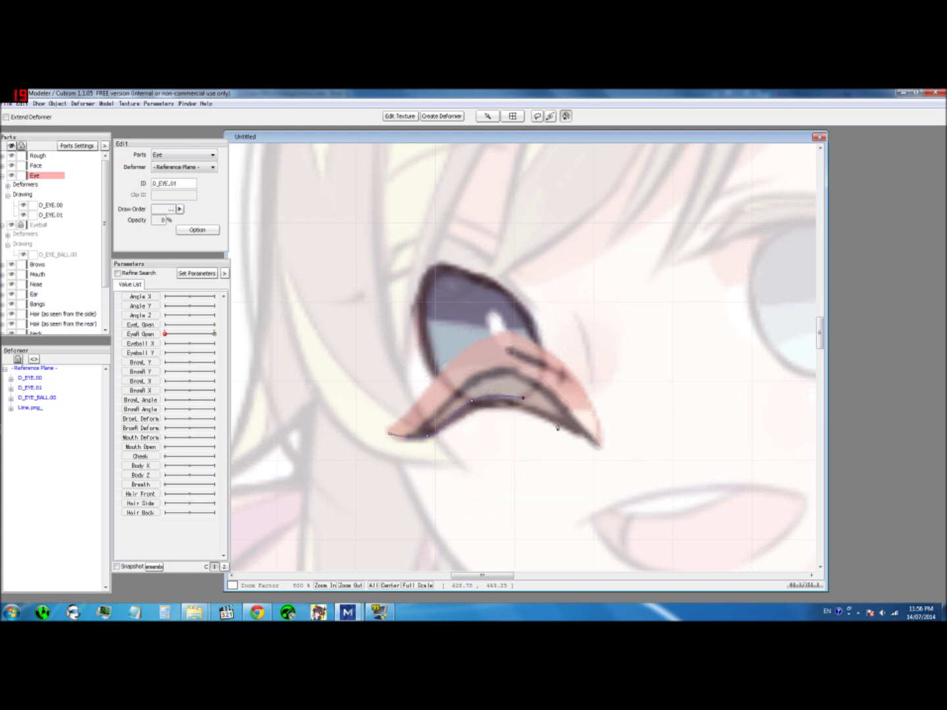
pyautogui.click(573, 430)
pyautogui.click(613, 451)
# Try raising the left end point of the eyelid's deform path, and undo the move
pyautogui.click(385, 432)
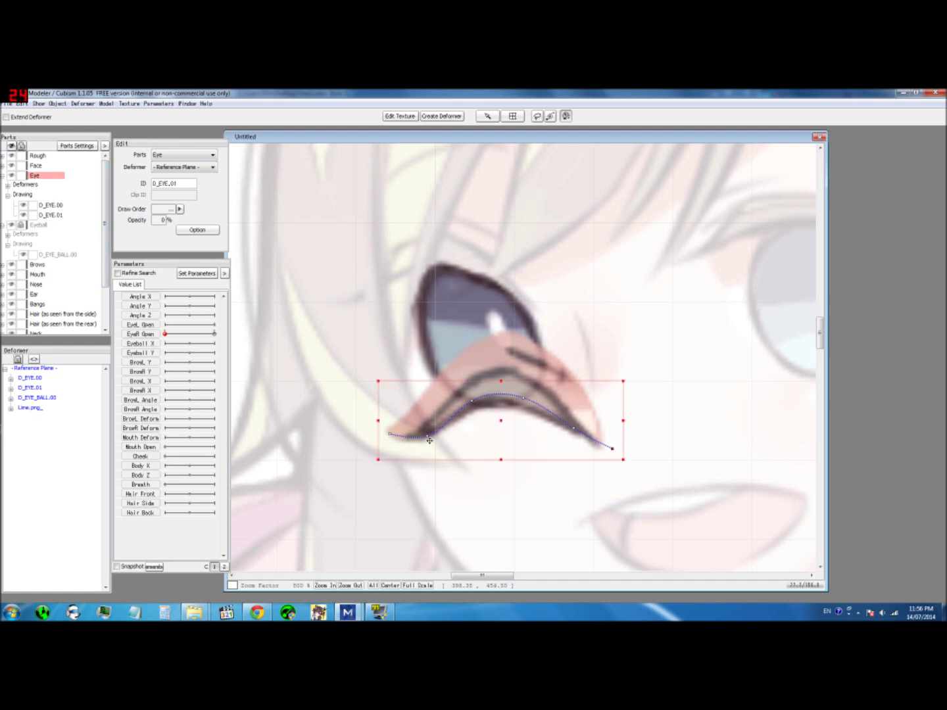
pyautogui.click(390, 434)
pyautogui.click(394, 434)
pyautogui.click(391, 434)
pyautogui.click(390, 434)
pyautogui.moveTo(392, 436); pyautogui.dragTo(393, 401)
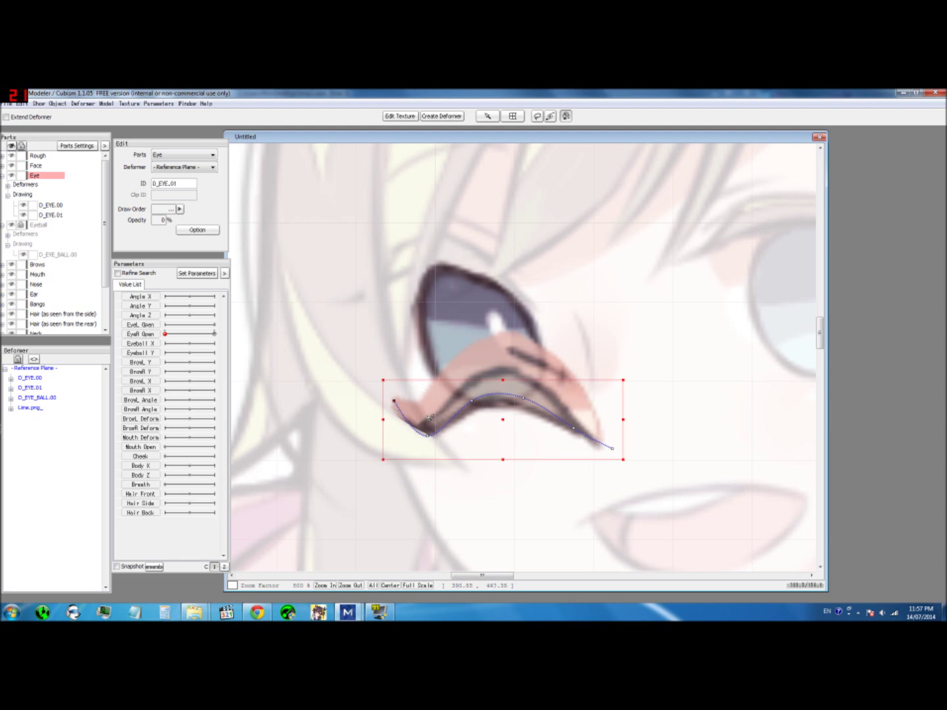
pyautogui.hotkey('ctrl', 'z')
# Bend the deform path into a downward curve by lowering its two middle points and raising both end points
pyautogui.moveTo(473, 402); pyautogui.dragTo(476, 439)
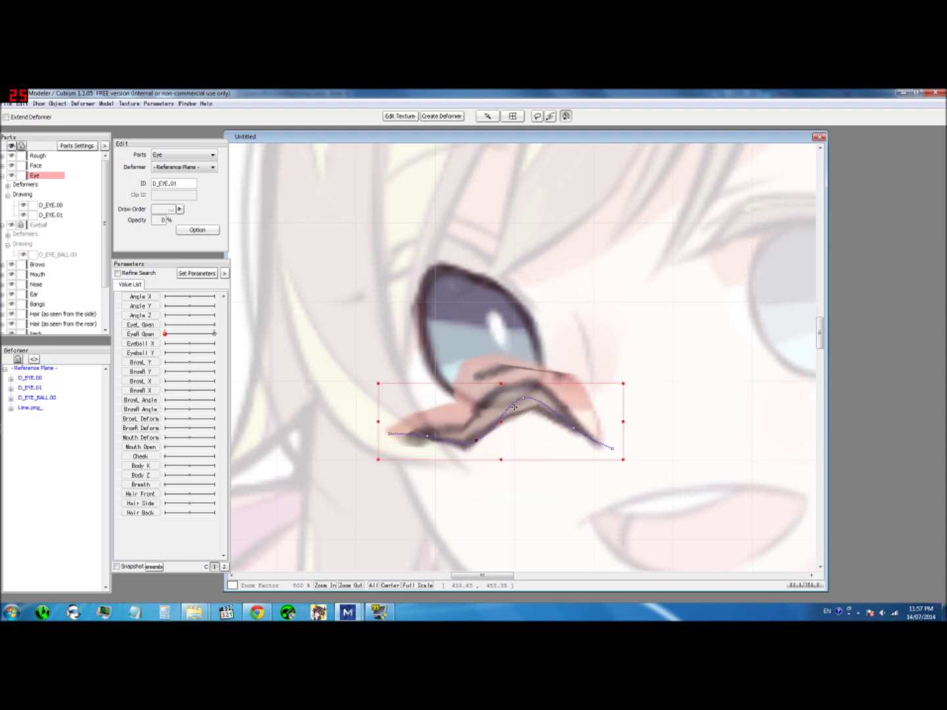
pyautogui.moveTo(525, 400); pyautogui.dragTo(528, 445)
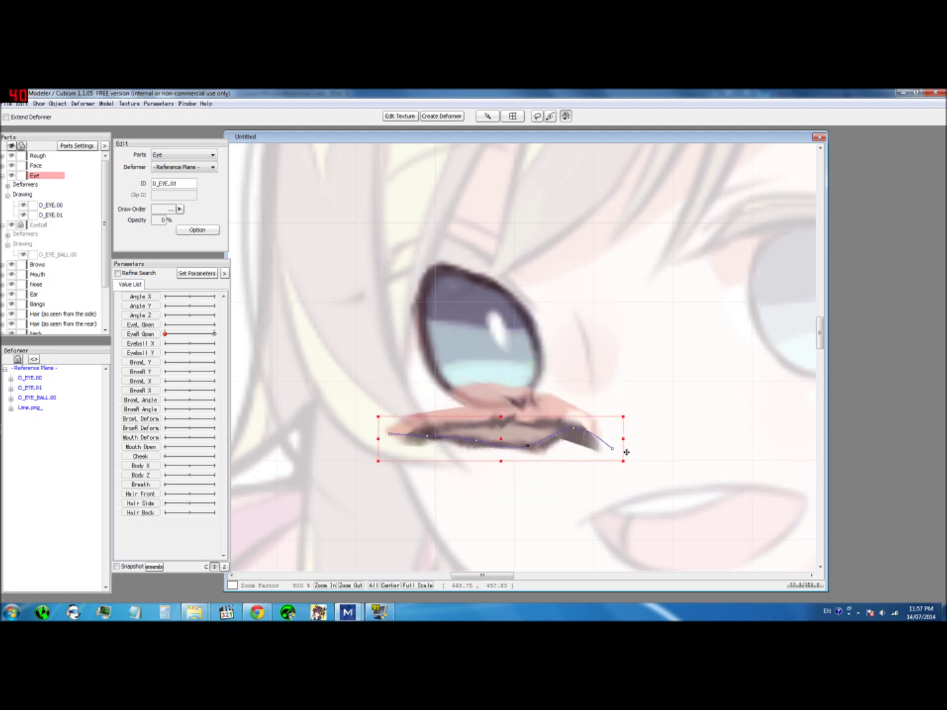
pyautogui.moveTo(616, 450); pyautogui.dragTo(614, 396)
pyautogui.moveTo(476, 441); pyautogui.dragTo(472, 447)
pyautogui.moveTo(390, 436); pyautogui.dragTo(391, 412)
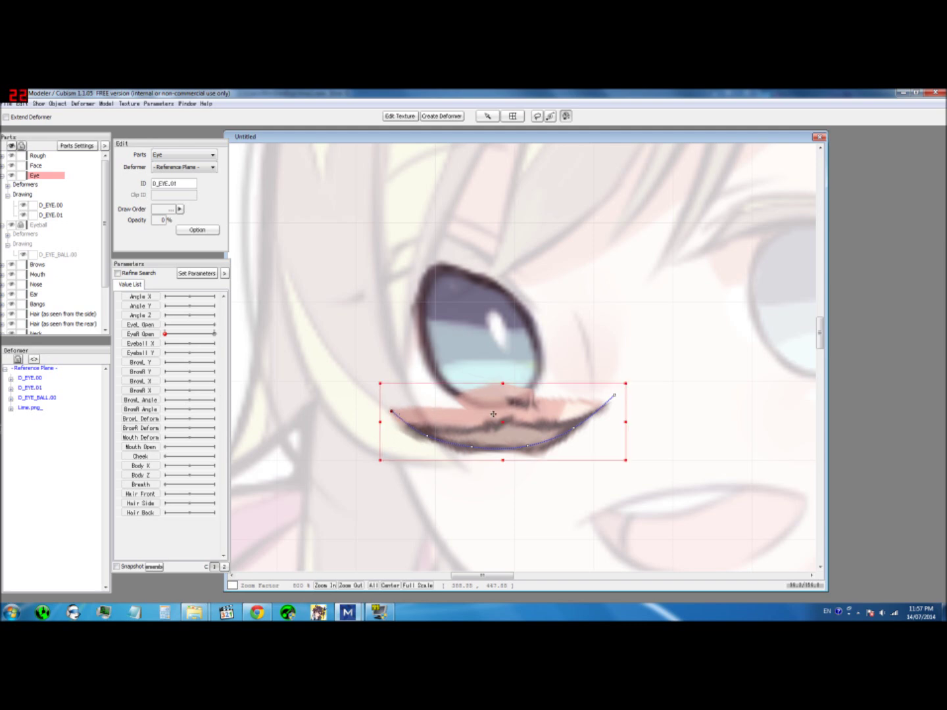
pyautogui.click(392, 418)
# Flatten the eyelid's deform path by lowering both end points and raising its two middle points slightly
pyautogui.click(527, 396)
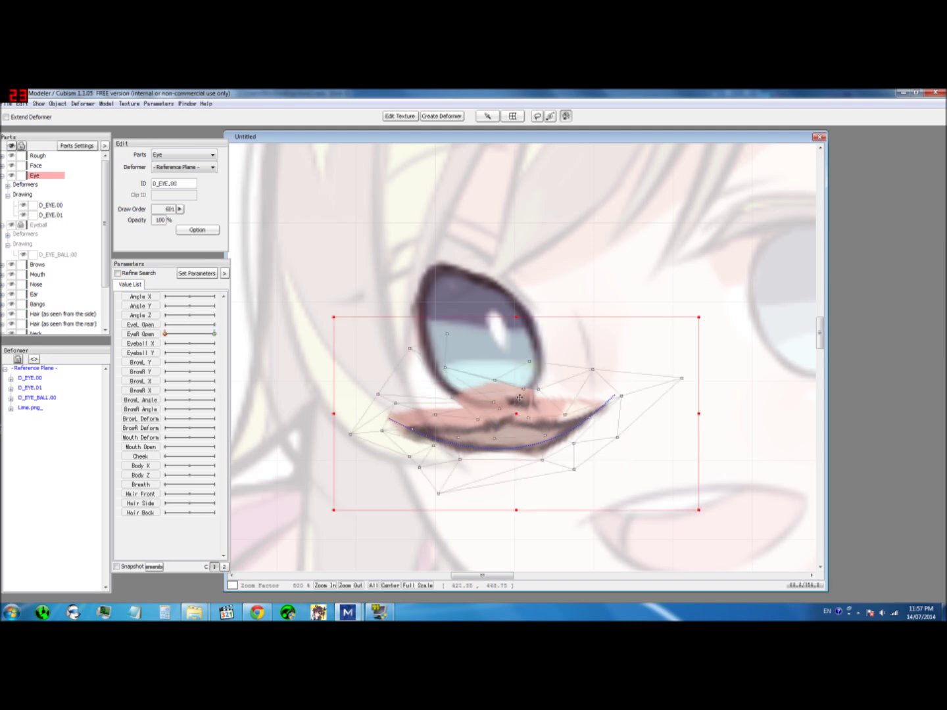
pyautogui.moveTo(539, 399); pyautogui.dragTo(528, 418)
pyautogui.click(499, 440)
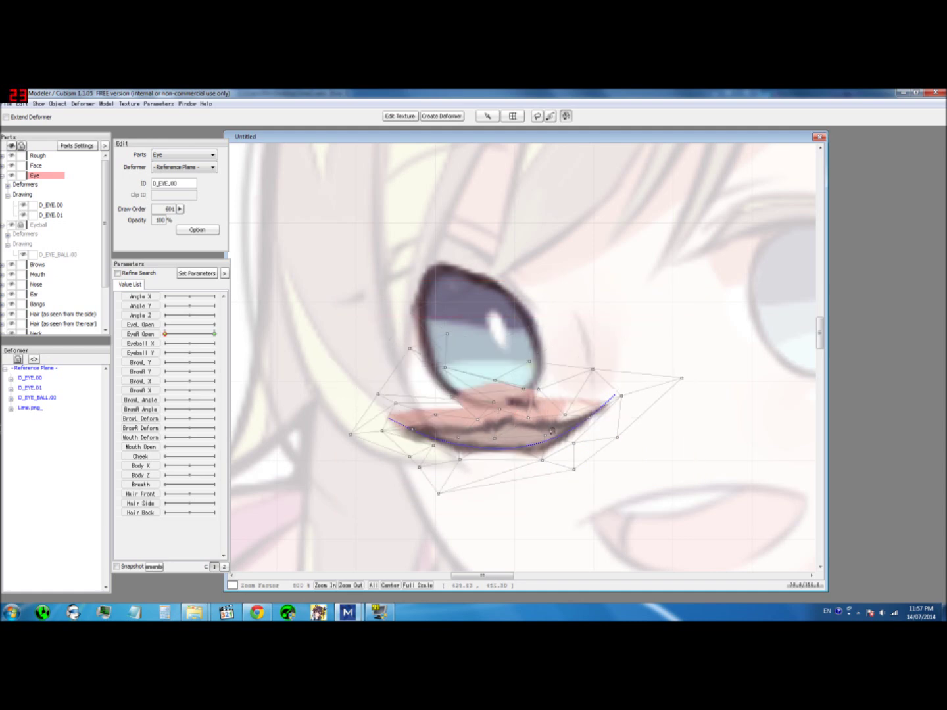
pyautogui.click(413, 431)
pyautogui.click(413, 433)
pyautogui.click(428, 439)
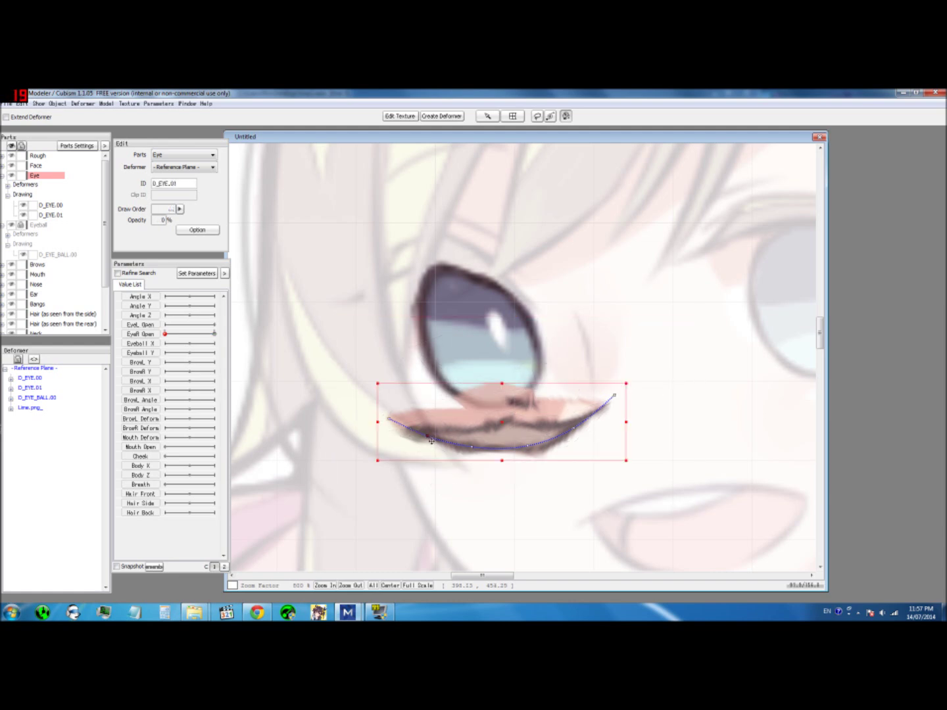
pyautogui.moveTo(389, 419); pyautogui.dragTo(387, 423)
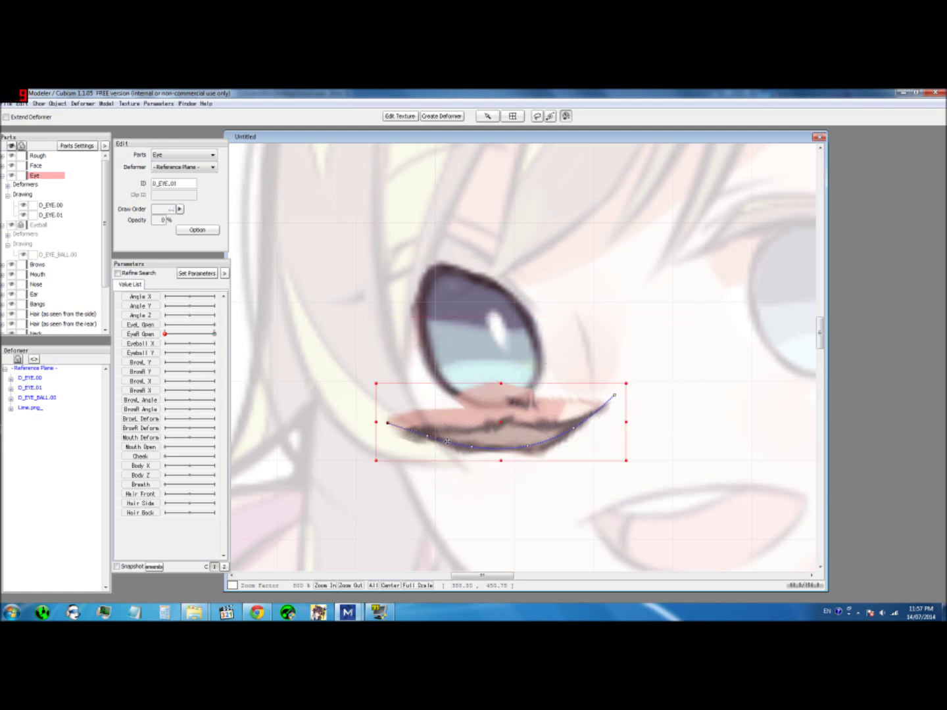
pyautogui.moveTo(470, 448)
pyautogui.mouseDown()
pyautogui.moveTo(477, 455)
pyautogui.moveTo(471, 444)
pyautogui.mouseUp()
pyautogui.click(510, 449)
pyautogui.moveTo(529, 449); pyautogui.dragTo(531, 440)
pyautogui.moveTo(618, 397); pyautogui.dragTo(620, 418)
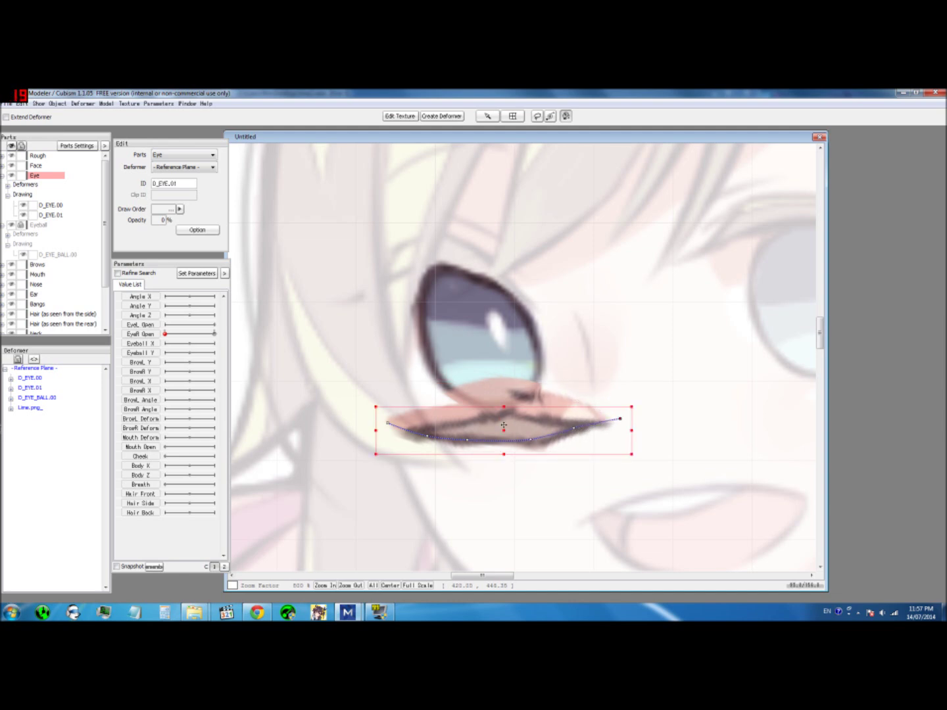
# Try moving the whole deform path upward, undo the move, and delete the path
pyautogui.moveTo(504, 427); pyautogui.dragTo(490, 393)
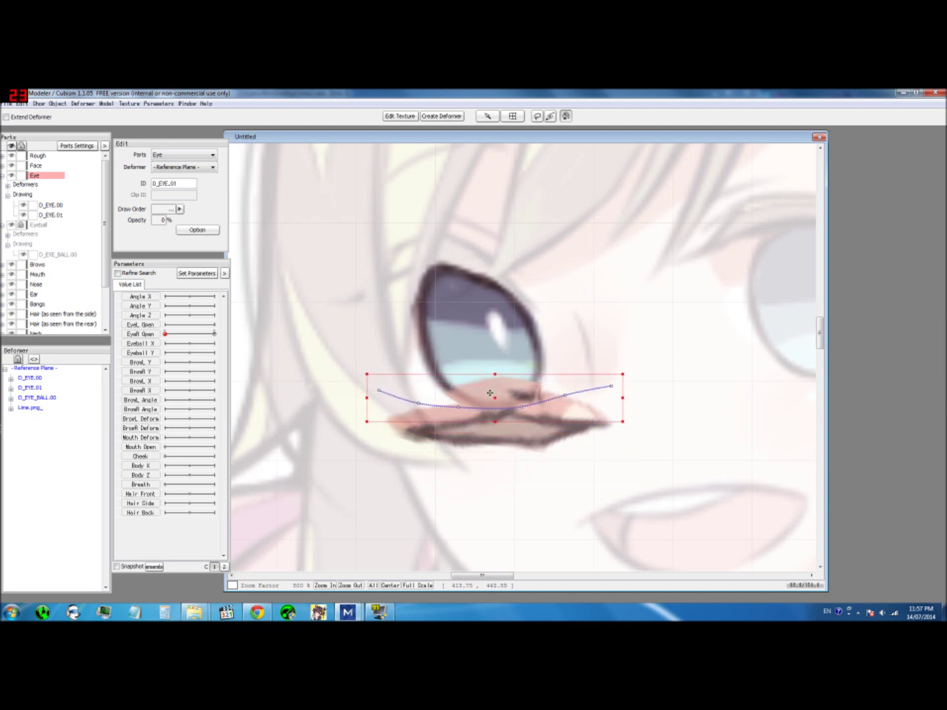
pyautogui.hotkey('ctrl', 'z')
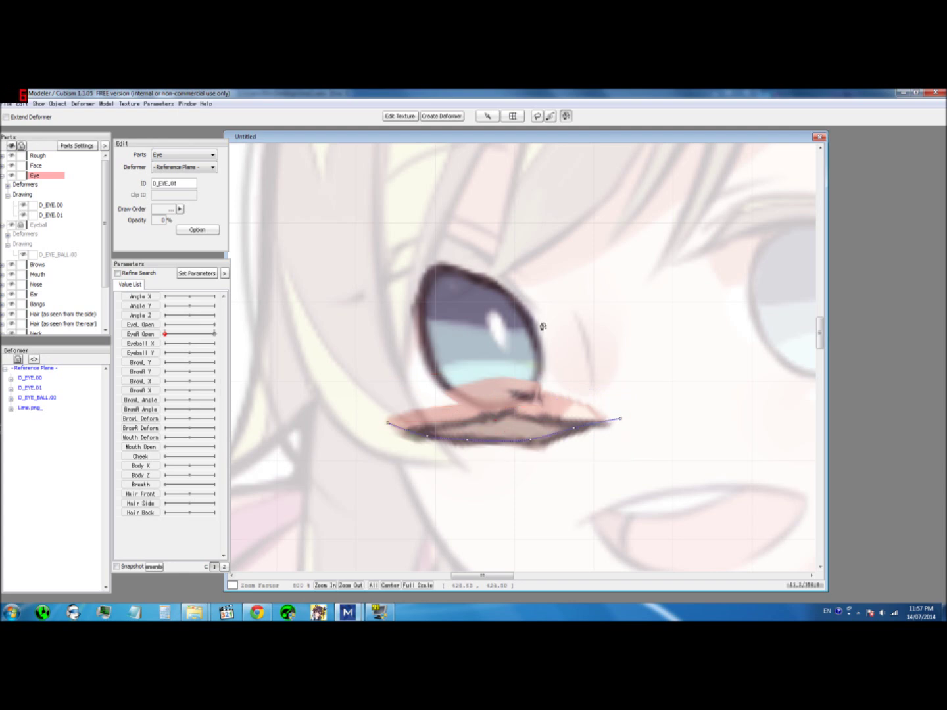
pyautogui.press('Delete')
# Move the whole eyelid mesh up and slightly left so it sits higher over the eyeball
pyautogui.click(488, 117)
pyautogui.click(526, 405)
pyautogui.moveTo(518, 413); pyautogui.dragTo(505, 371)
pyautogui.moveTo(505, 373); pyautogui.dragTo(506, 374)
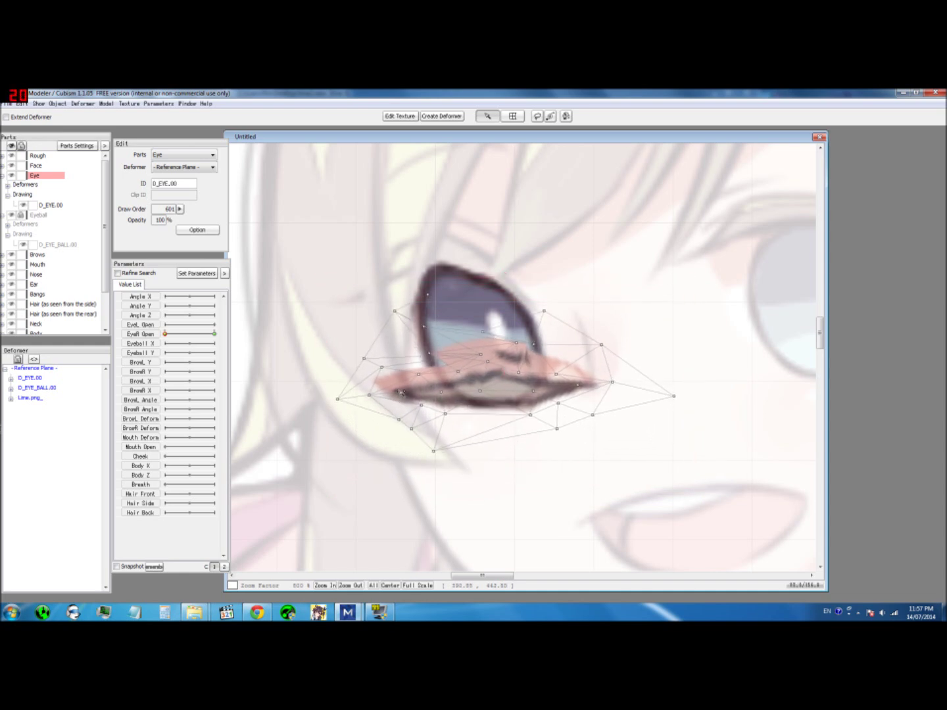
# Even out the closed lash line by raising the eyelid mesh's left corner vertex, lowering the inner vertices, and adjusting the right side
pyautogui.click(369, 393)
pyautogui.moveTo(368, 393); pyautogui.dragTo(369, 385)
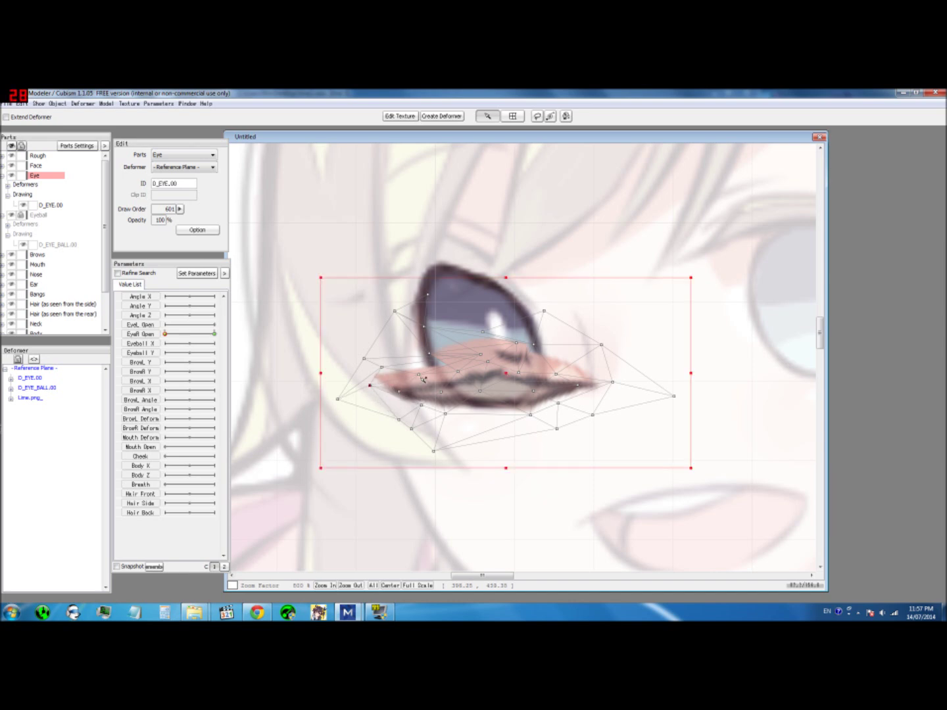
pyautogui.click(444, 396)
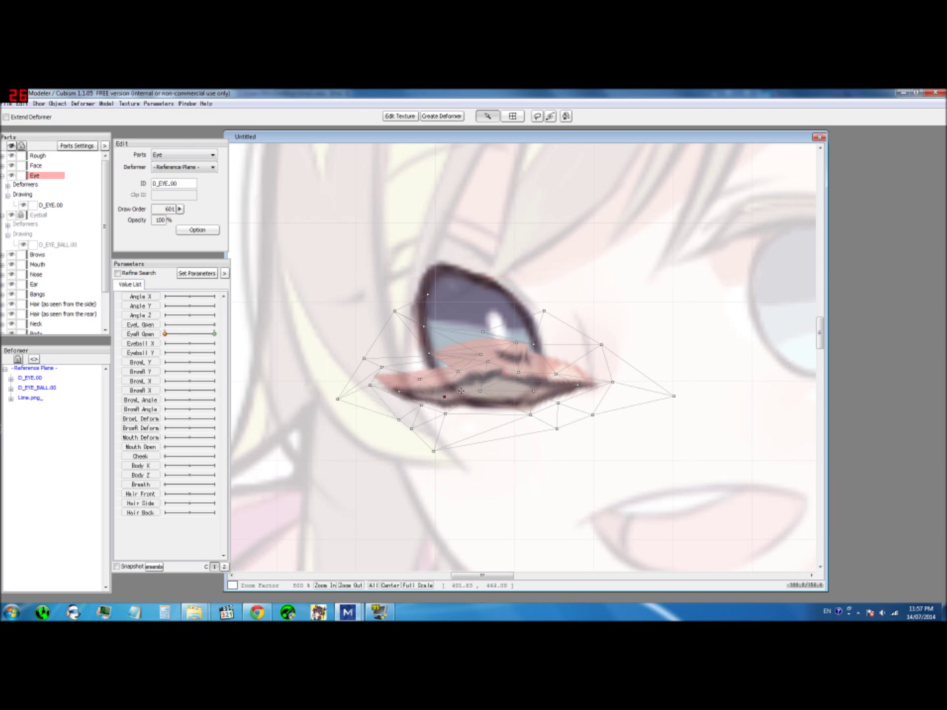
pyautogui.moveTo(480, 391); pyautogui.dragTo(480, 400)
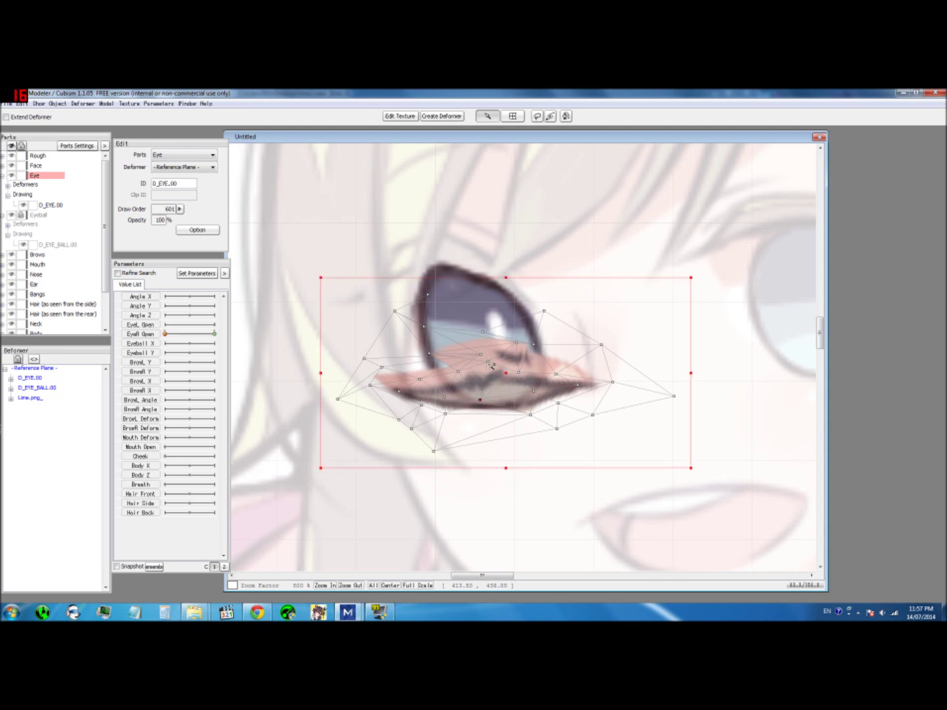
pyautogui.moveTo(458, 371); pyautogui.dragTo(459, 380)
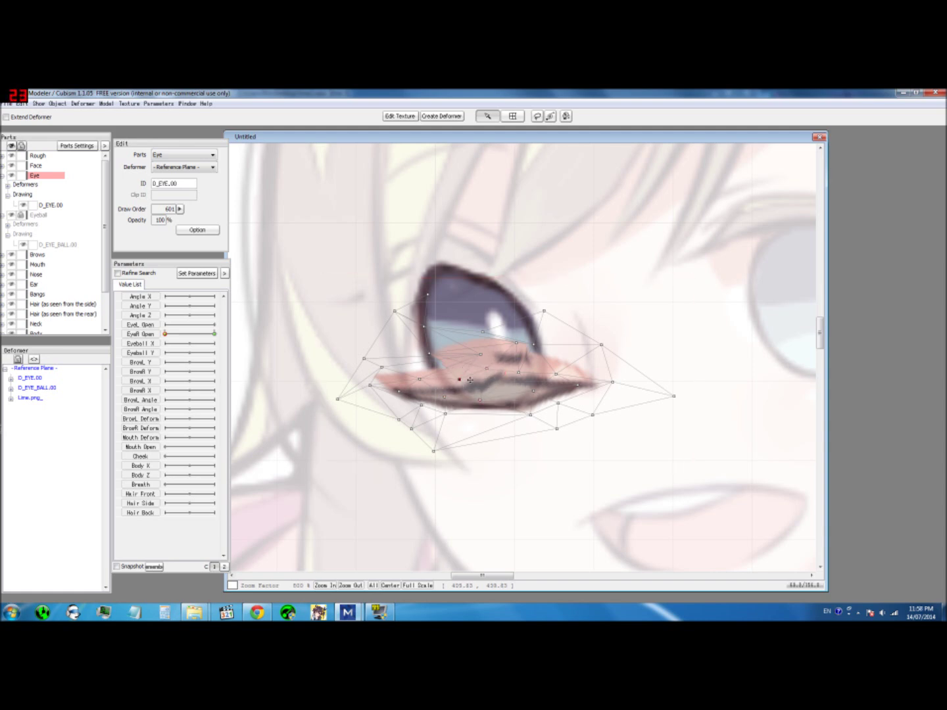
pyautogui.moveTo(518, 372); pyautogui.dragTo(517, 375)
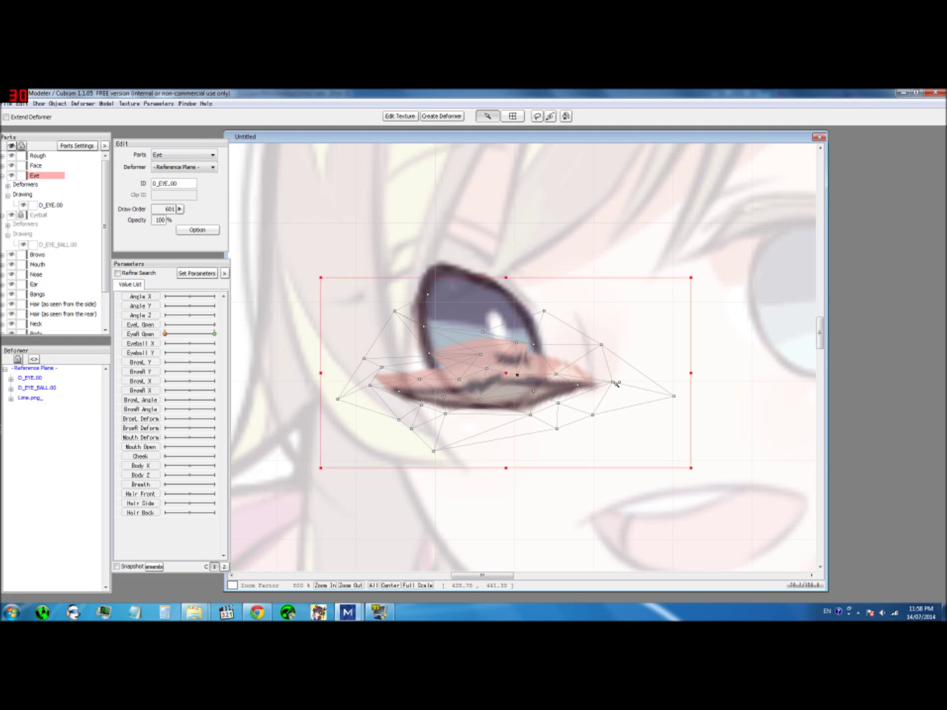
pyautogui.moveTo(557, 402); pyautogui.dragTo(551, 400)
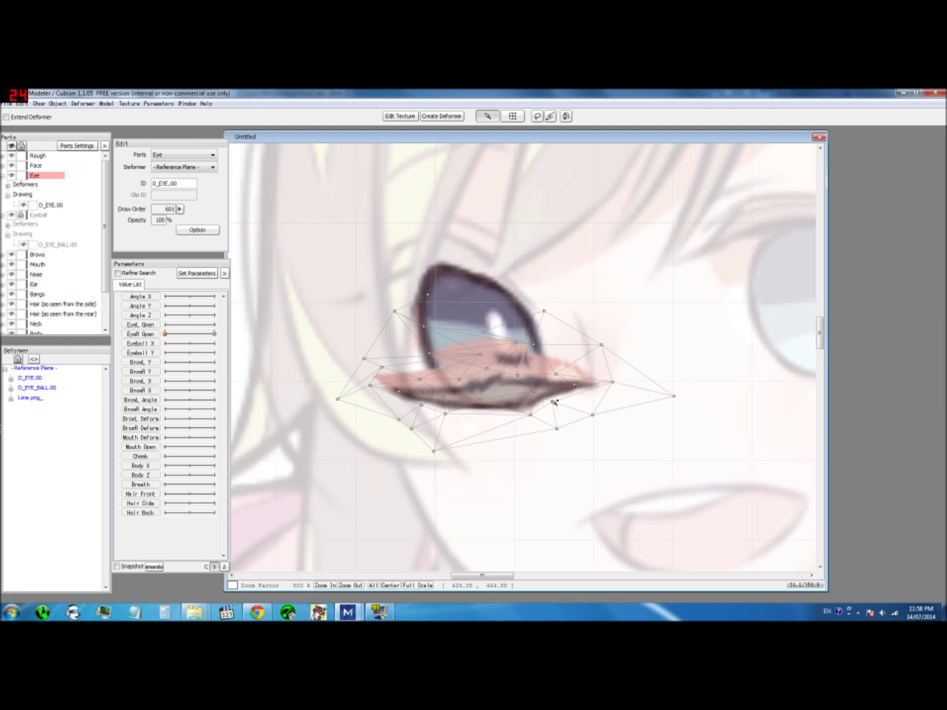
pyautogui.click(553, 508)
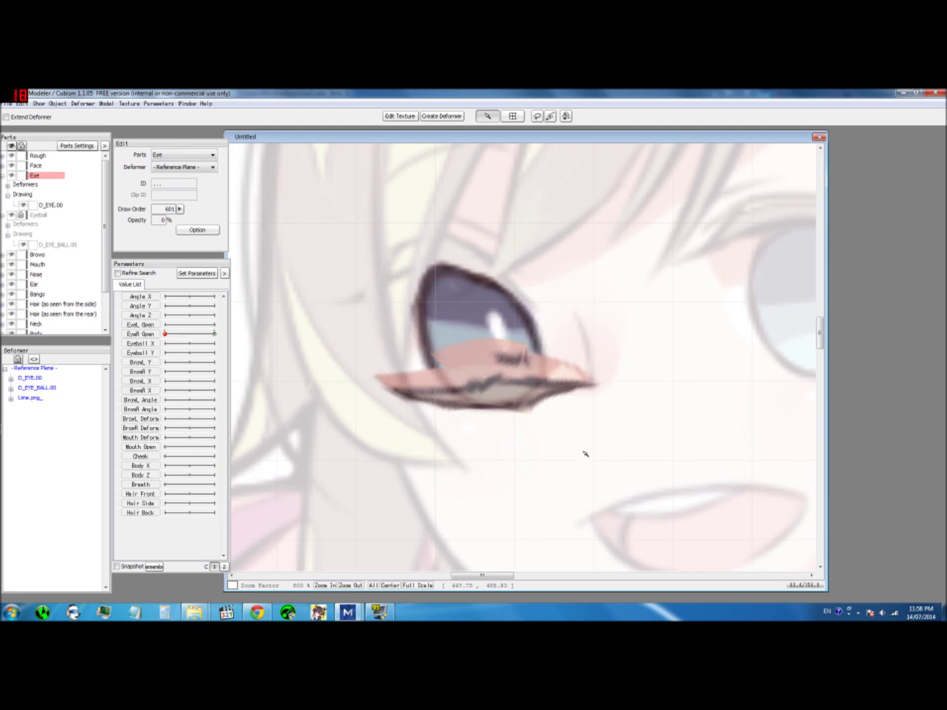
# Spread the eyelid mesh's inner upper vertices outward to both sides to widen the lid skin over the eyeball
pyautogui.click(477, 360)
pyautogui.scroll(4, 441, 365)
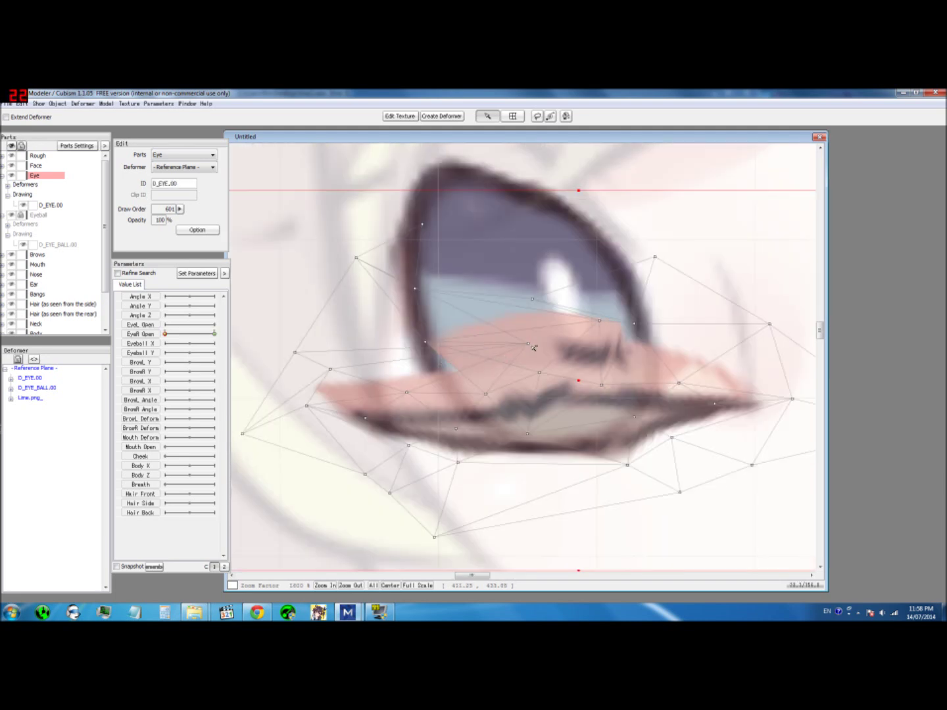
pyautogui.moveTo(530, 344); pyautogui.dragTo(344, 347)
pyautogui.moveTo(637, 324); pyautogui.dragTo(691, 326)
pyautogui.click(538, 299)
pyautogui.click(626, 269)
pyautogui.click(416, 290)
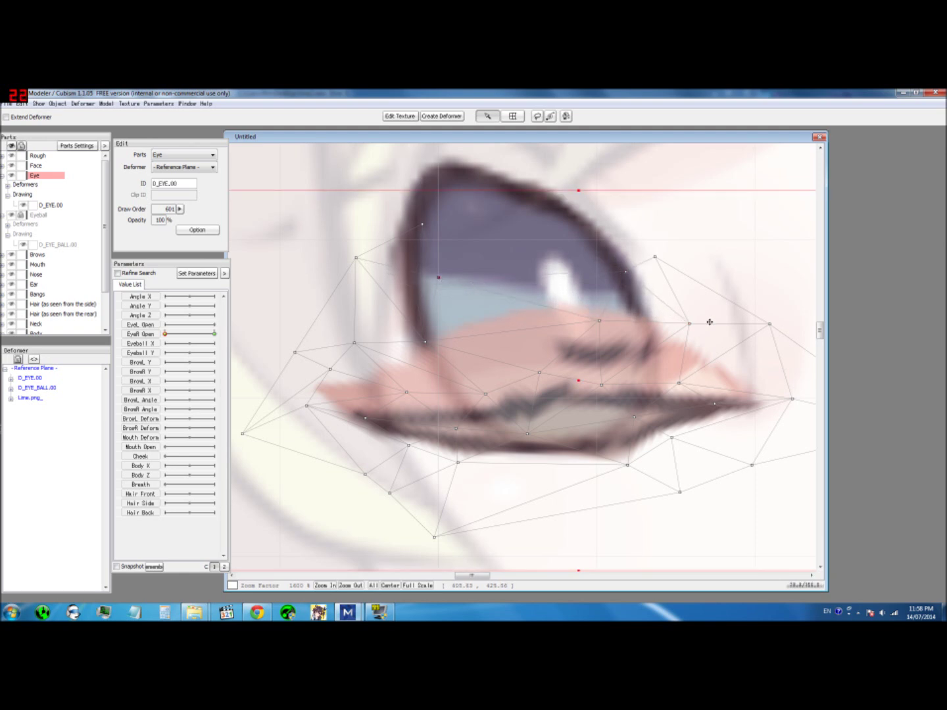
# Refine the lid skin by raising the left-side vertices, shifting two inner vertices toward the center, and lowering the right-side vertex slightly
pyautogui.moveTo(694, 324)
pyautogui.mouseDown()
pyautogui.moveTo(703, 332)
pyautogui.moveTo(668, 334)
pyautogui.moveTo(691, 331)
pyautogui.mouseUp()
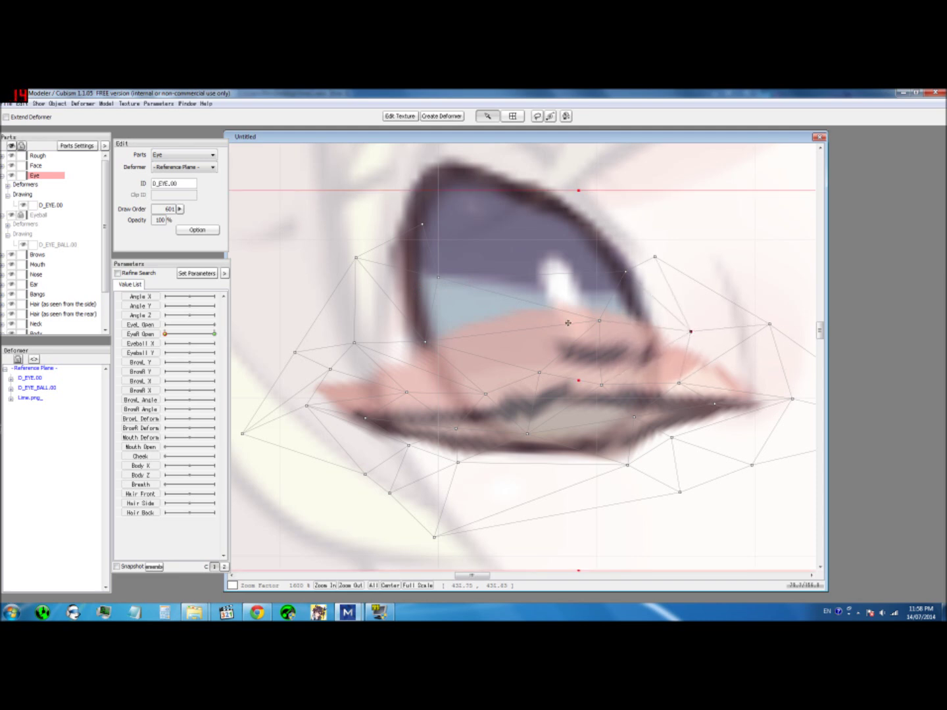
pyautogui.moveTo(426, 344); pyautogui.dragTo(439, 313)
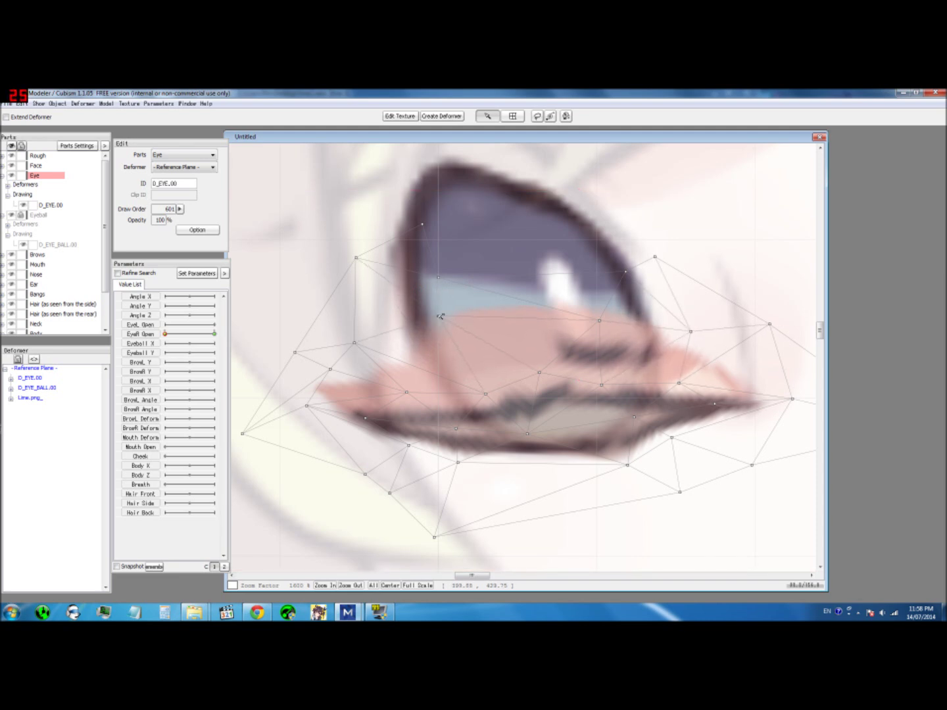
pyautogui.moveTo(355, 343); pyautogui.dragTo(367, 327)
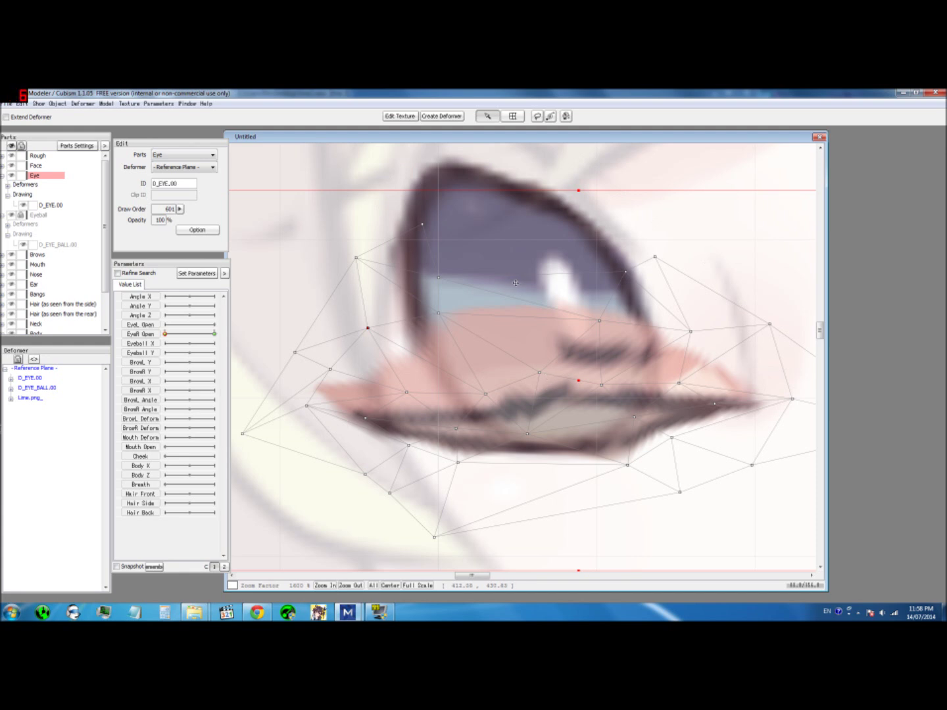
pyautogui.moveTo(438, 277); pyautogui.dragTo(498, 255)
pyautogui.moveTo(439, 313); pyautogui.dragTo(485, 309)
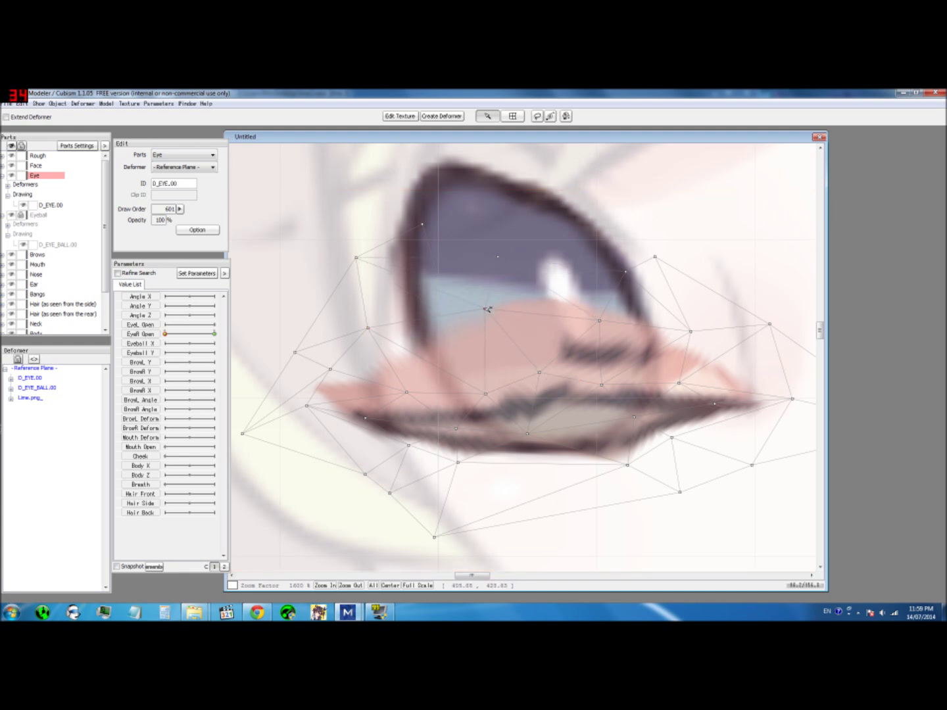
# Narrow the eyelid mesh slightly from its left edge and shift the whole mesh a little up and left
pyautogui.scroll(-5, 651, 311)
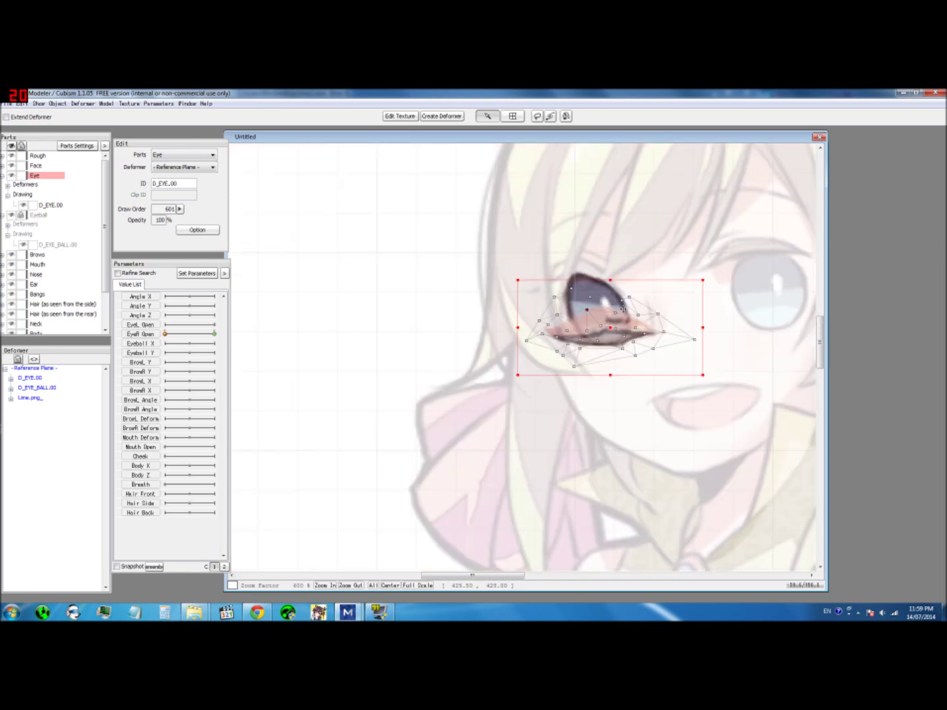
pyautogui.scroll(1, 658, 315)
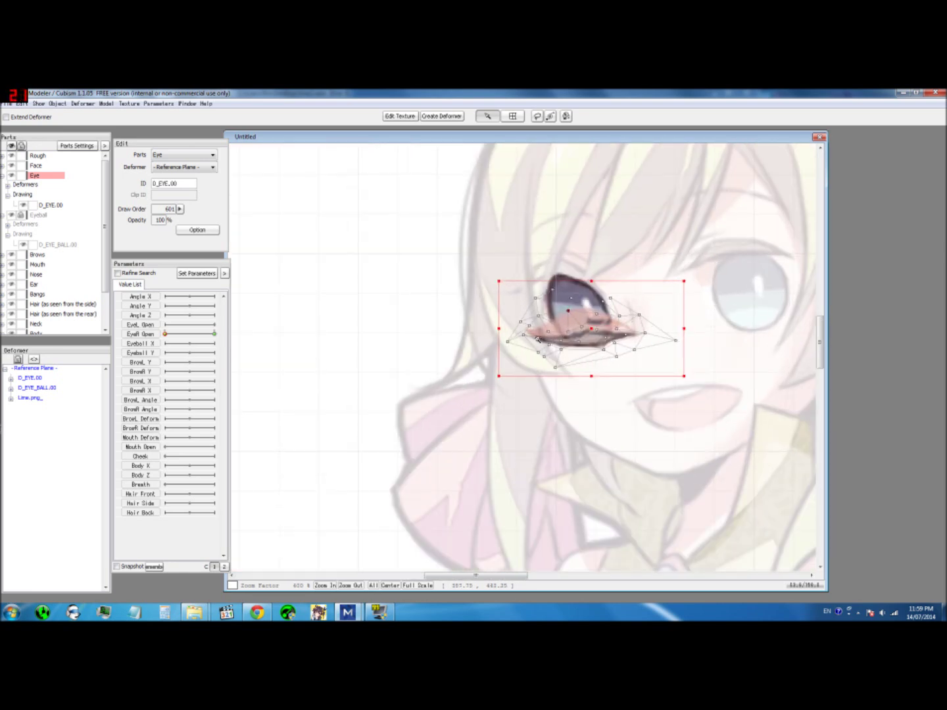
pyautogui.click(565, 342)
pyautogui.moveTo(501, 328); pyautogui.dragTo(512, 328)
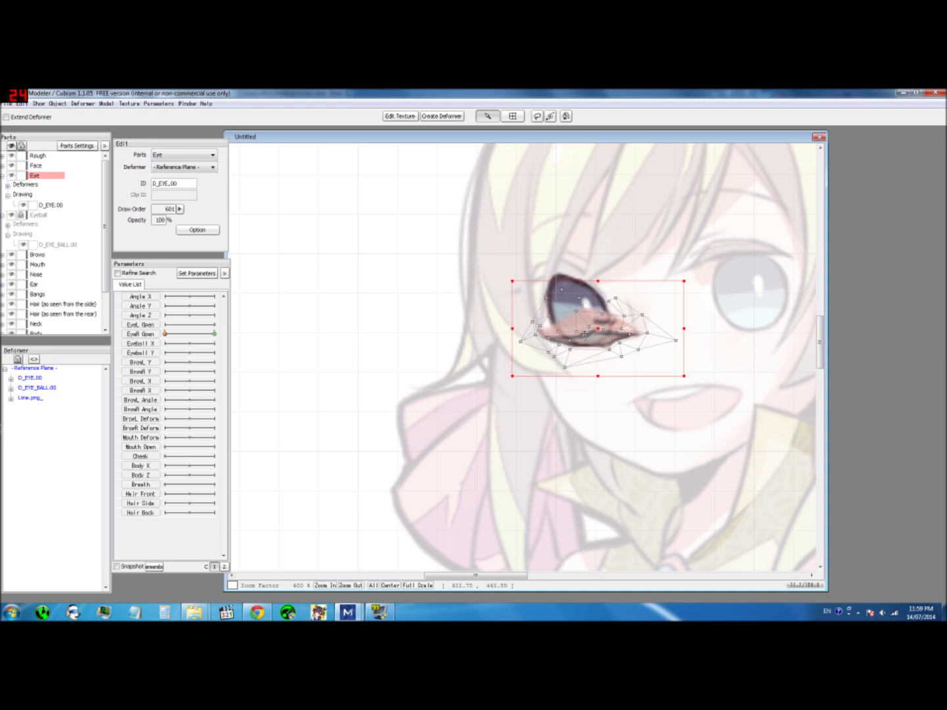
pyautogui.moveTo(596, 326); pyautogui.dragTo(589, 323)
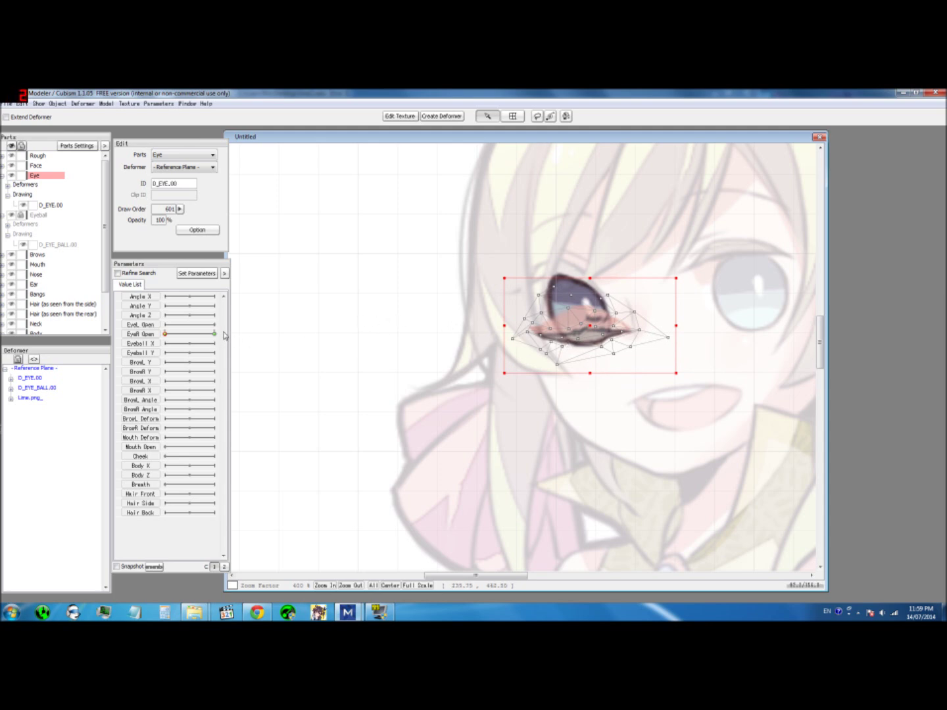
# Switch EyeR Open back and forth between 0 and 1 to preview the eyelid closing, ending at 1
pyautogui.click(165, 337)
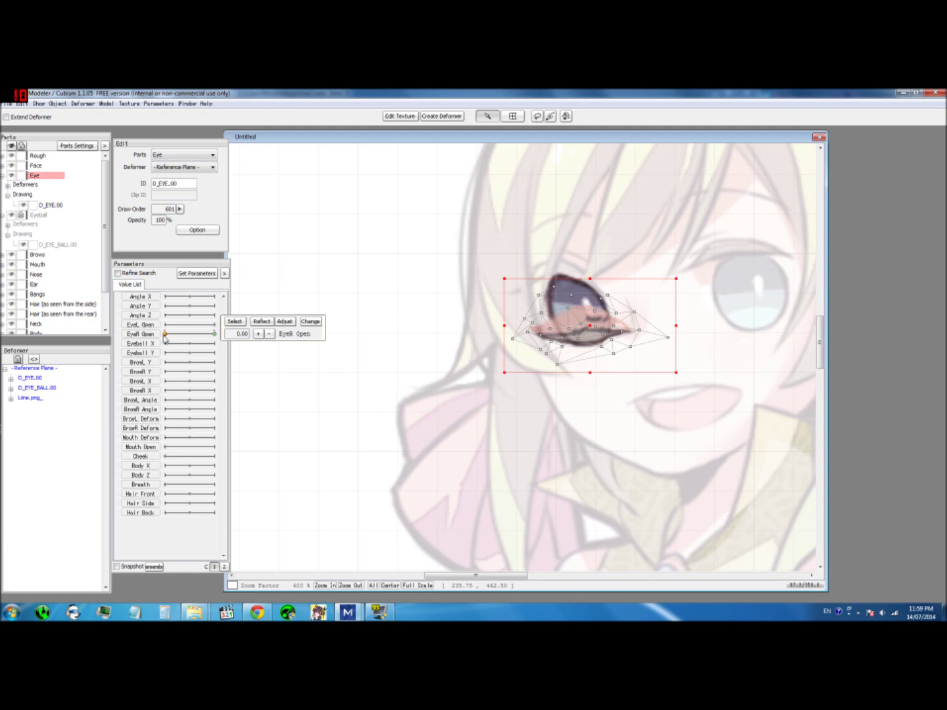
pyautogui.click(216, 336)
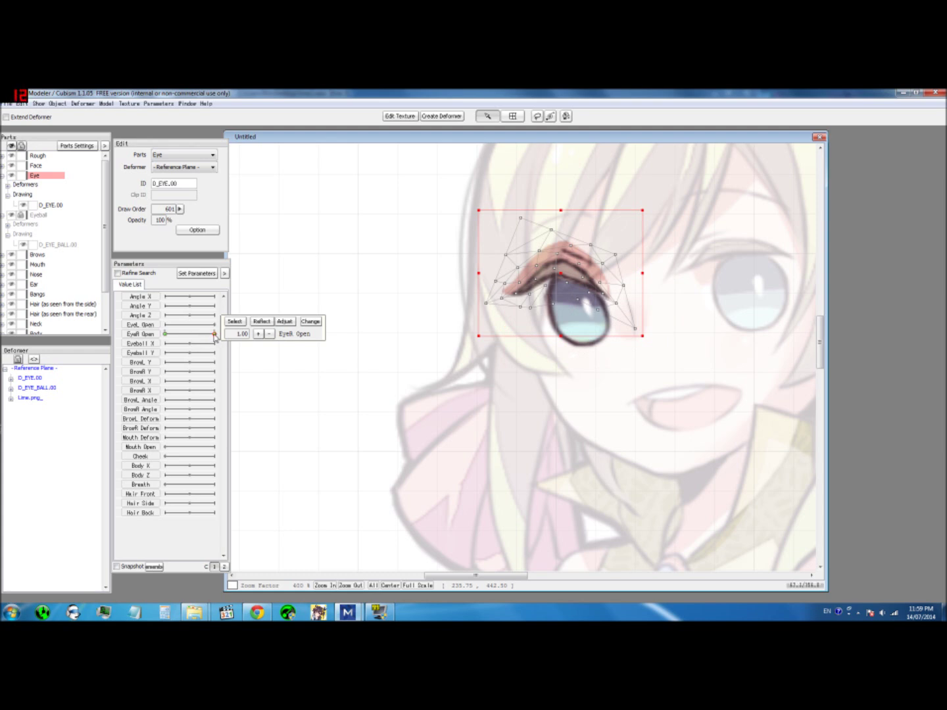
pyautogui.moveTo(215, 337); pyautogui.dragTo(147, 340)
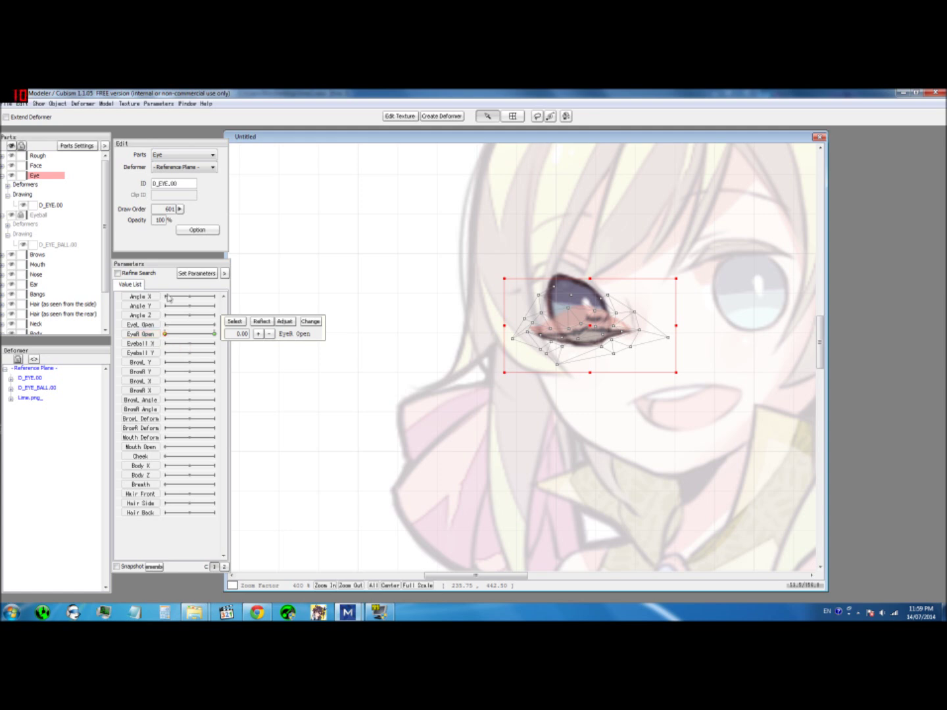
pyautogui.moveTo(177, 342); pyautogui.dragTo(235, 335)
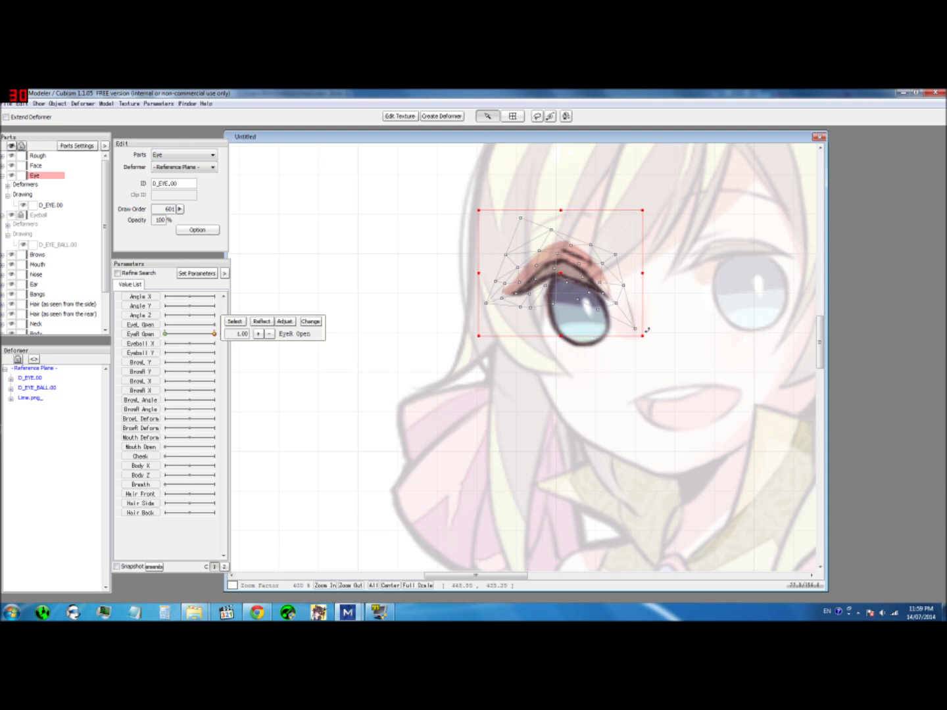
pyautogui.moveTo(215, 334); pyautogui.dragTo(159, 343)
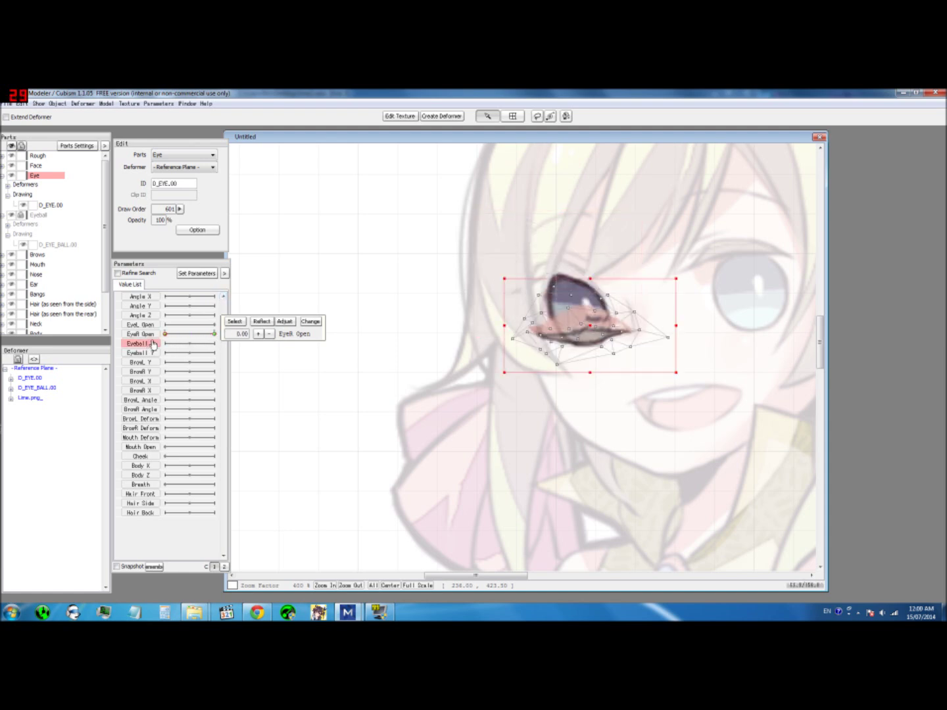
pyautogui.click(156, 334)
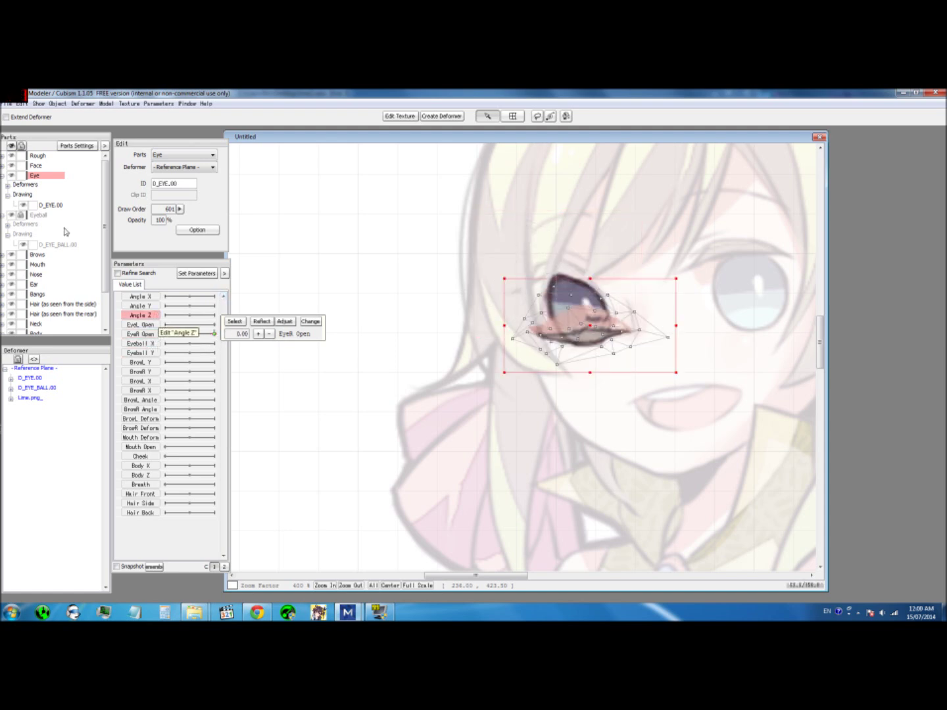
pyautogui.click(200, 334)
pyautogui.moveTo(134, 341); pyautogui.dragTo(249, 339)
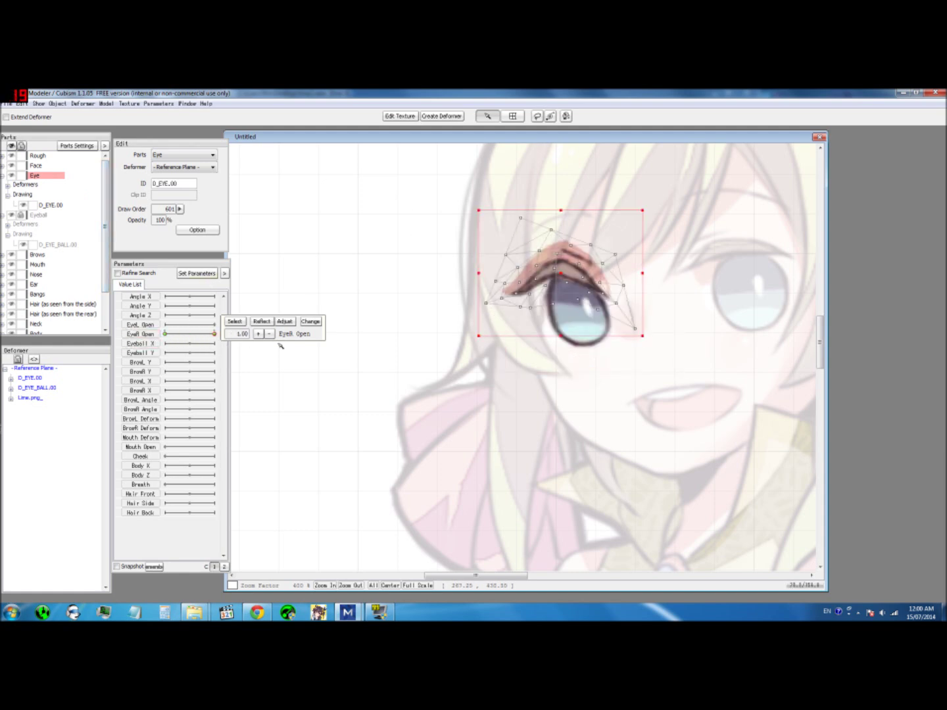
# Lock the Eye part, unlock the Eyeball part, and select the D_EYE_BALL.00 mesh
pyautogui.click(587, 340)
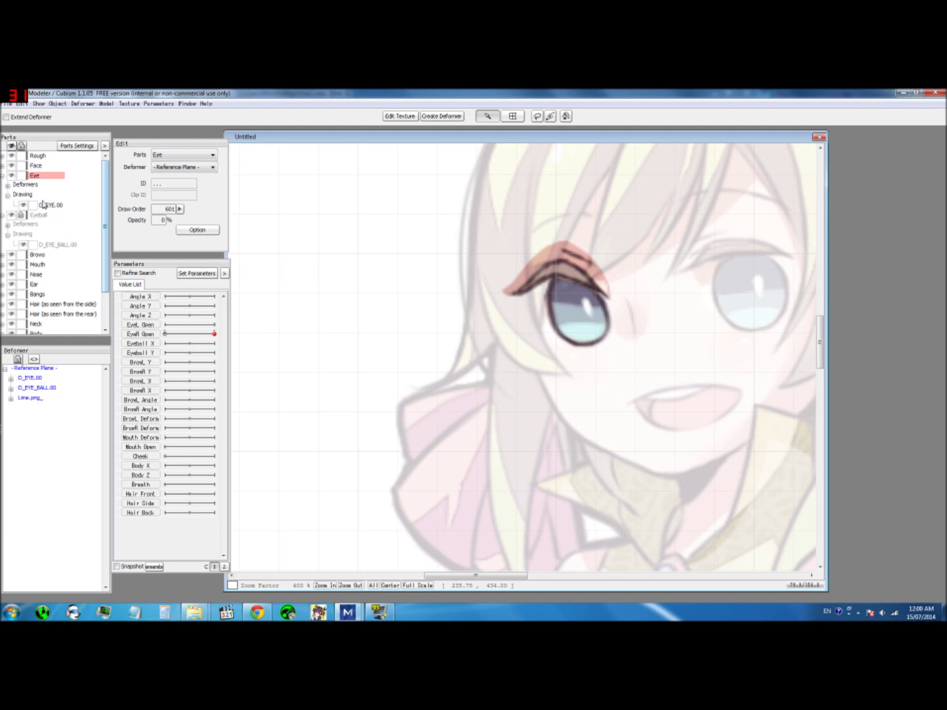
pyautogui.click(21, 175)
pyautogui.click(21, 215)
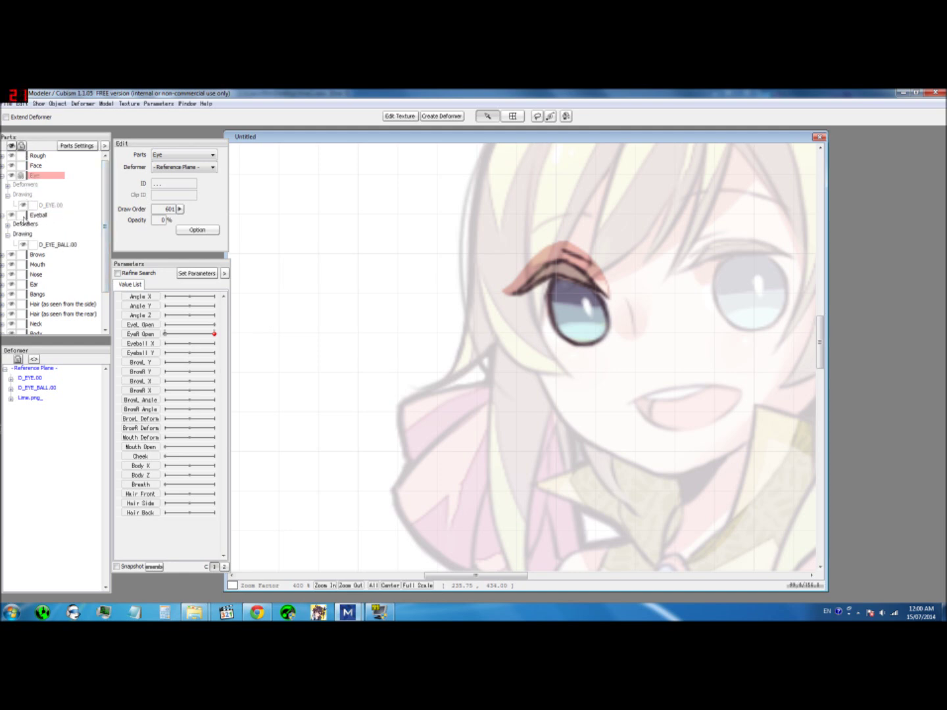
pyautogui.click(58, 244)
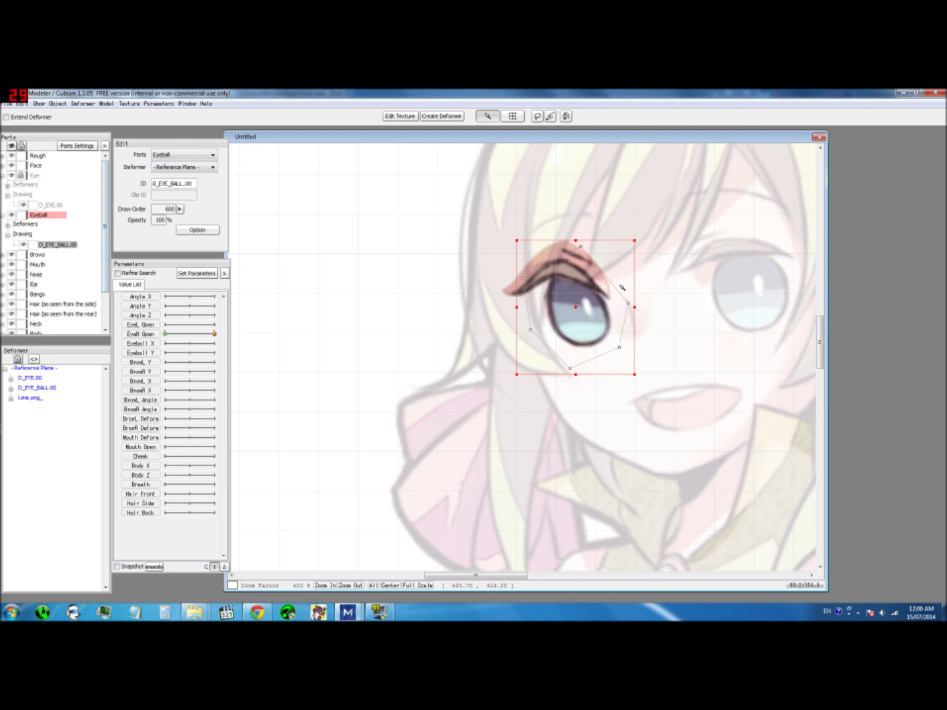
# Preview the right eye closing and reopening by sweeping EyeR Open down and back to 1.00
pyautogui.scroll(3, 592, 324)
pyautogui.scroll(-3, 579, 312)
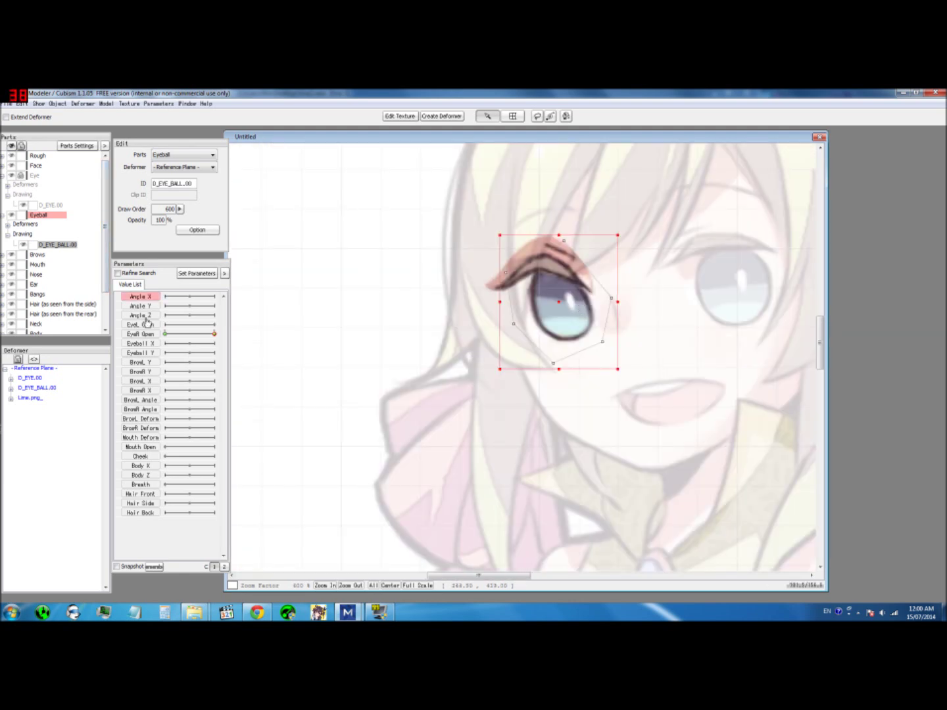
pyautogui.moveTo(214, 334); pyautogui.dragTo(163, 346)
pyautogui.click(159, 344)
pyautogui.click(214, 334)
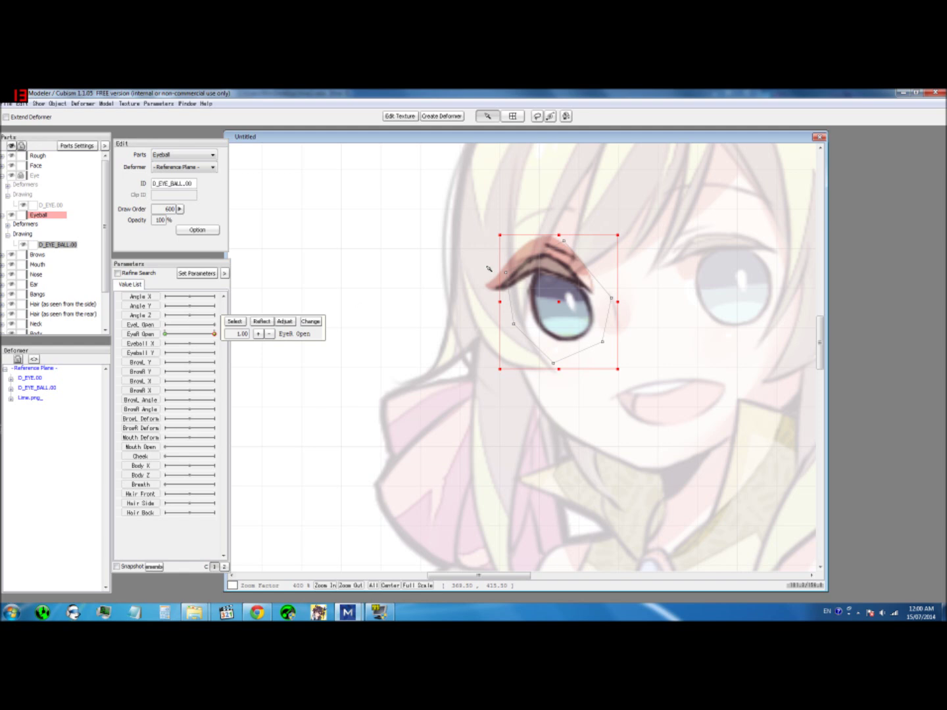
# With EyeR Open at 0.00, flatten the eyeball mesh vertically and pull its upper-left and top points inward behind the closed lid
pyautogui.click(208, 338)
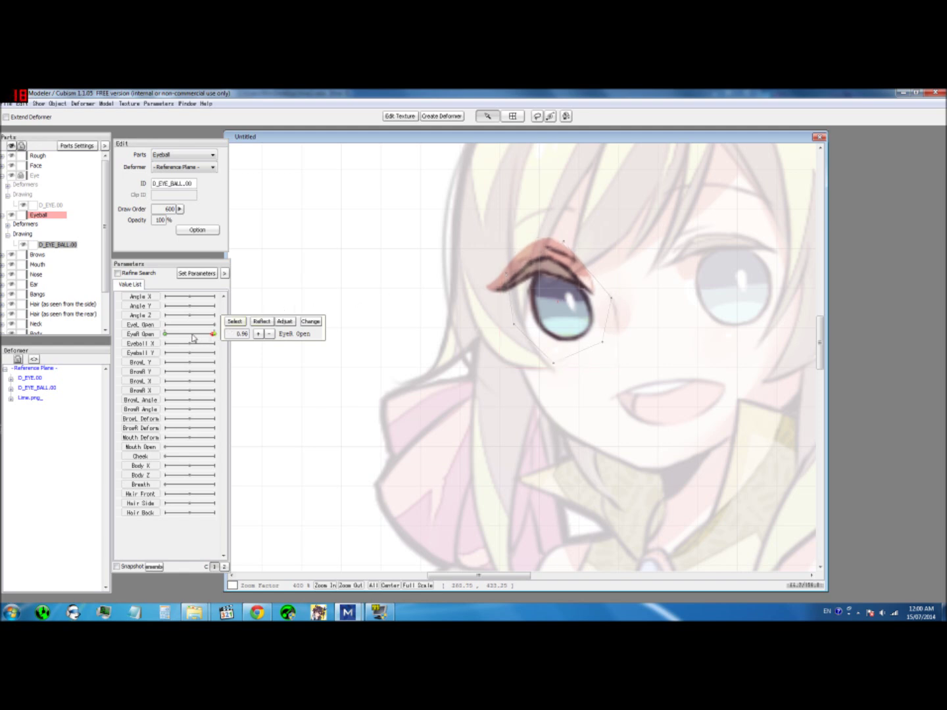
pyautogui.moveTo(213, 334); pyautogui.dragTo(161, 342)
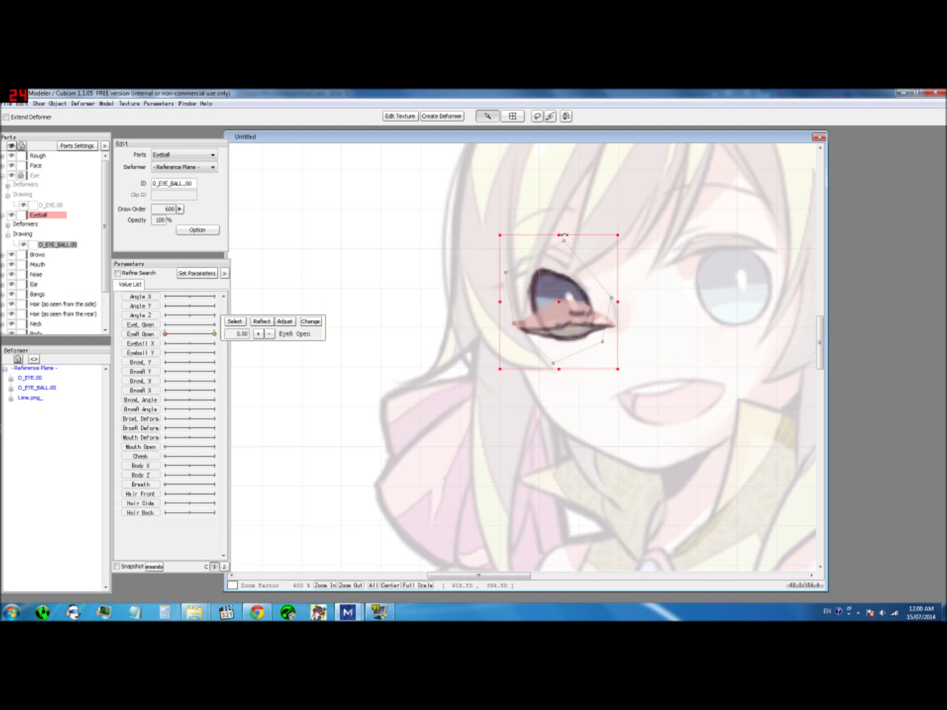
pyautogui.moveTo(558, 233); pyautogui.dragTo(566, 307)
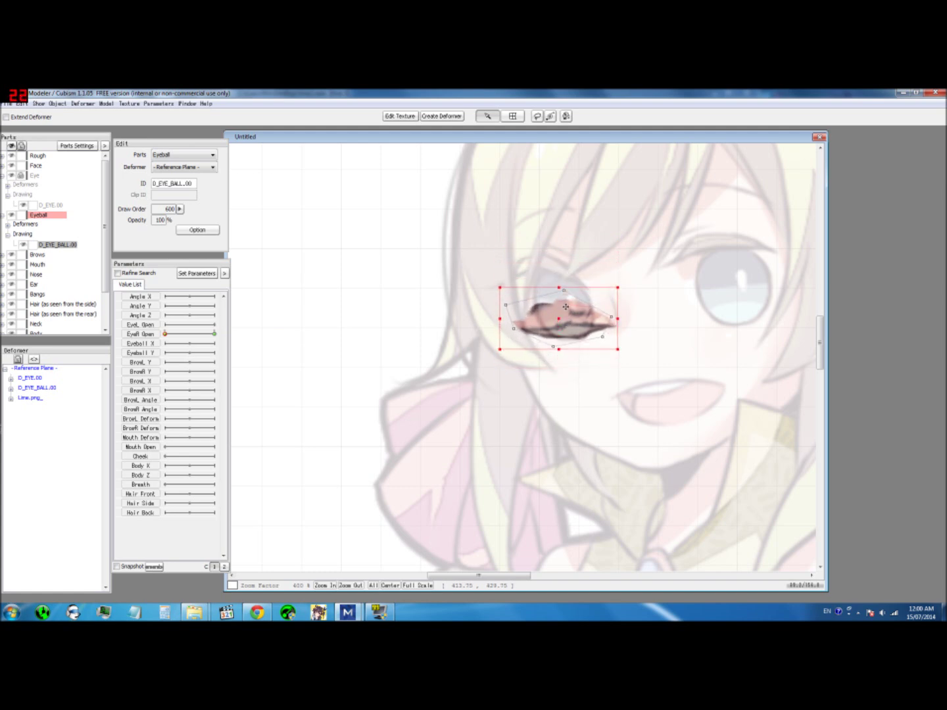
pyautogui.moveTo(507, 305); pyautogui.dragTo(516, 315)
pyautogui.moveTo(565, 292); pyautogui.dragTo(568, 297)
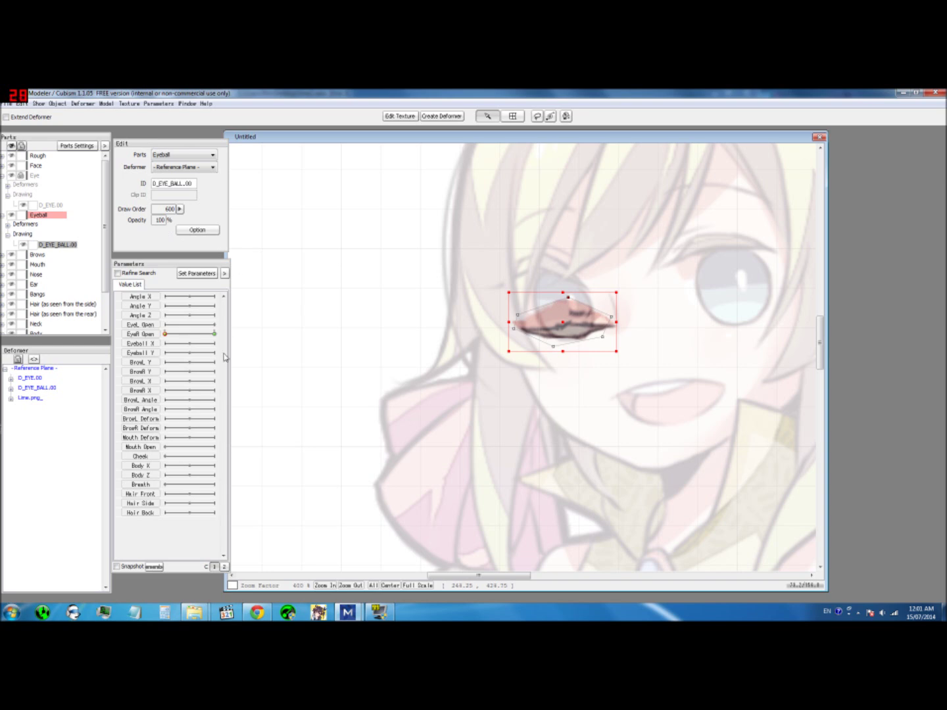
# Return EyeR Open to 1.00 and hide the Rough Sketch part
pyautogui.moveTo(165, 338); pyautogui.dragTo(199, 340)
pyautogui.click(213, 334)
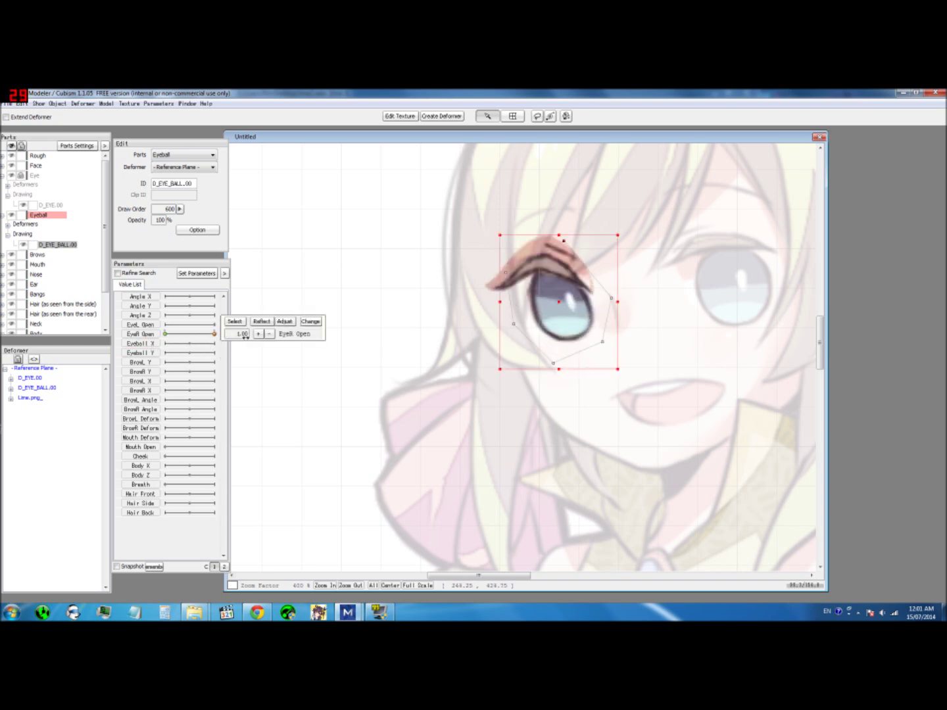
pyautogui.moveTo(191, 345); pyautogui.dragTo(245, 345)
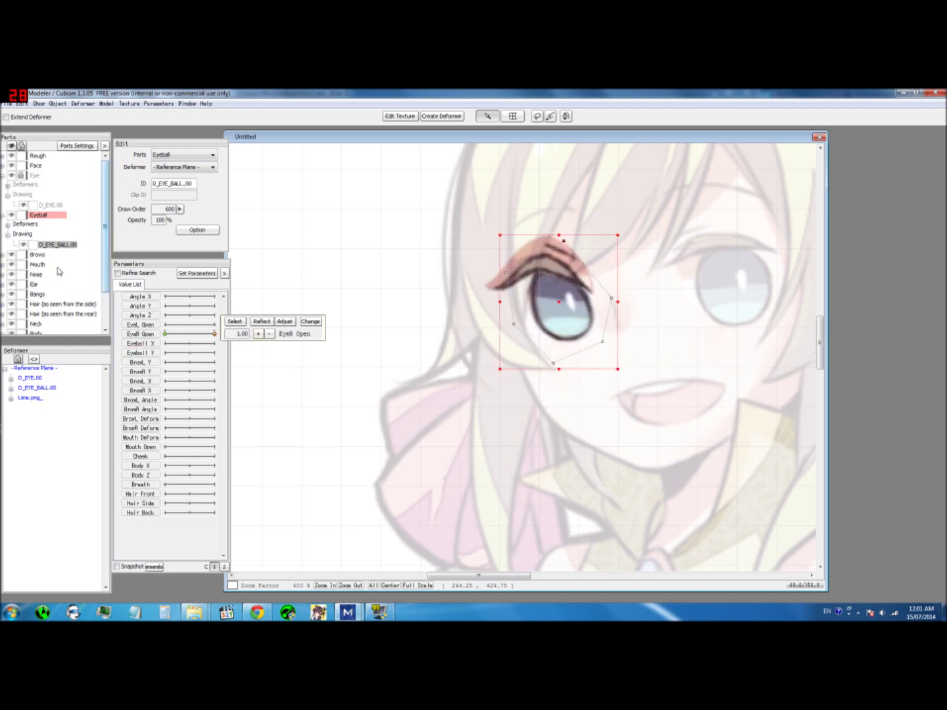
pyautogui.scroll(-2, 57, 265)
pyautogui.click(12, 309)
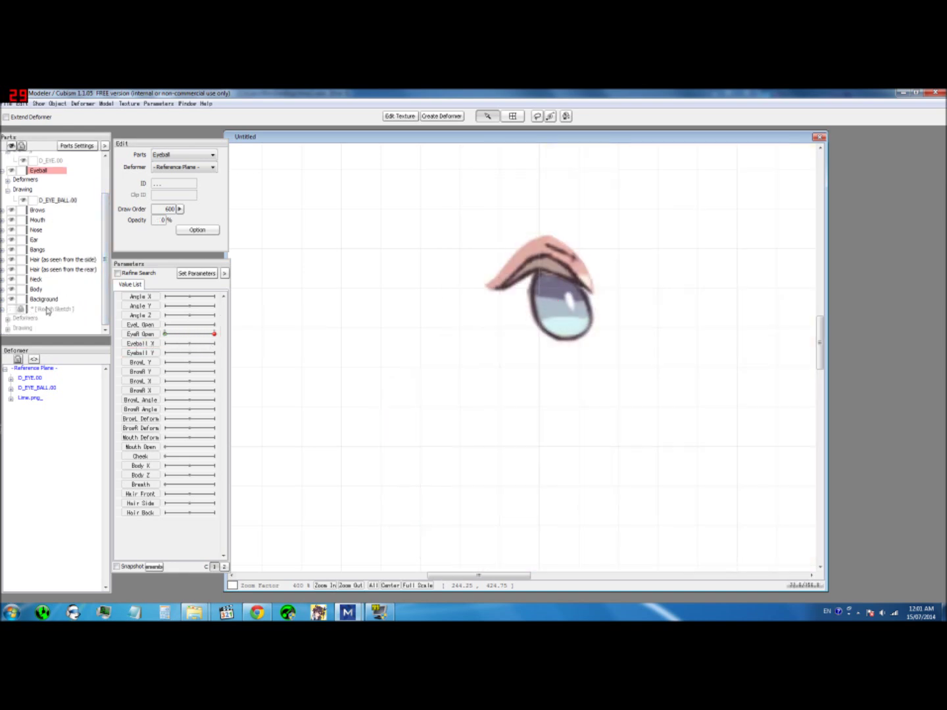
# Select the eyeball drawing and add a middle key to its EyeR Open parameter
pyautogui.moveTo(214, 334)
pyautogui.mouseDown()
pyautogui.moveTo(165, 334)
pyautogui.moveTo(213, 334)
pyautogui.mouseUp()
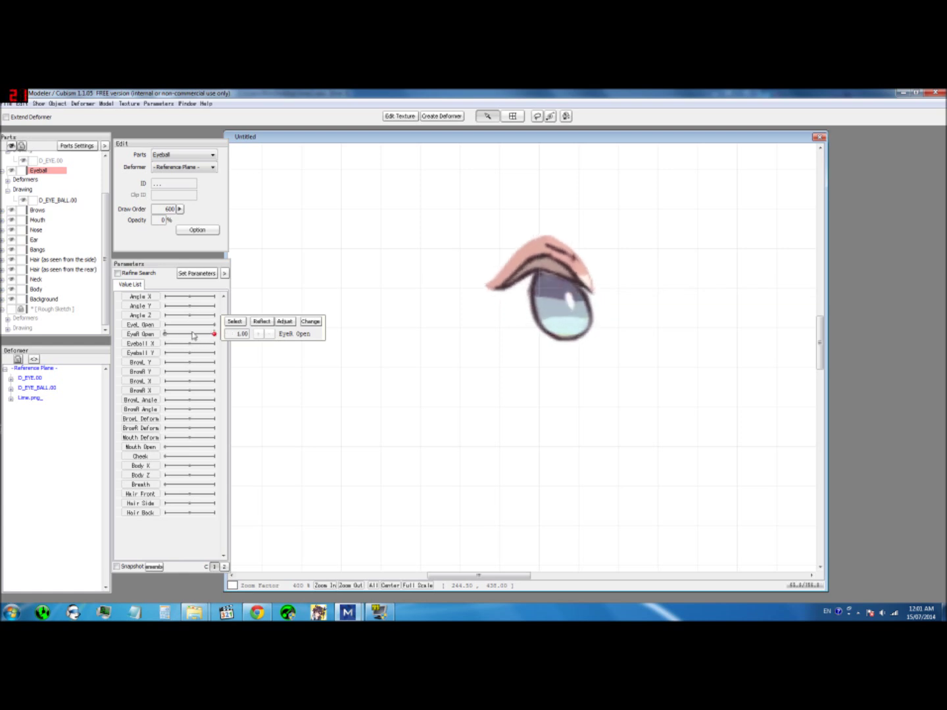
pyautogui.click(151, 335)
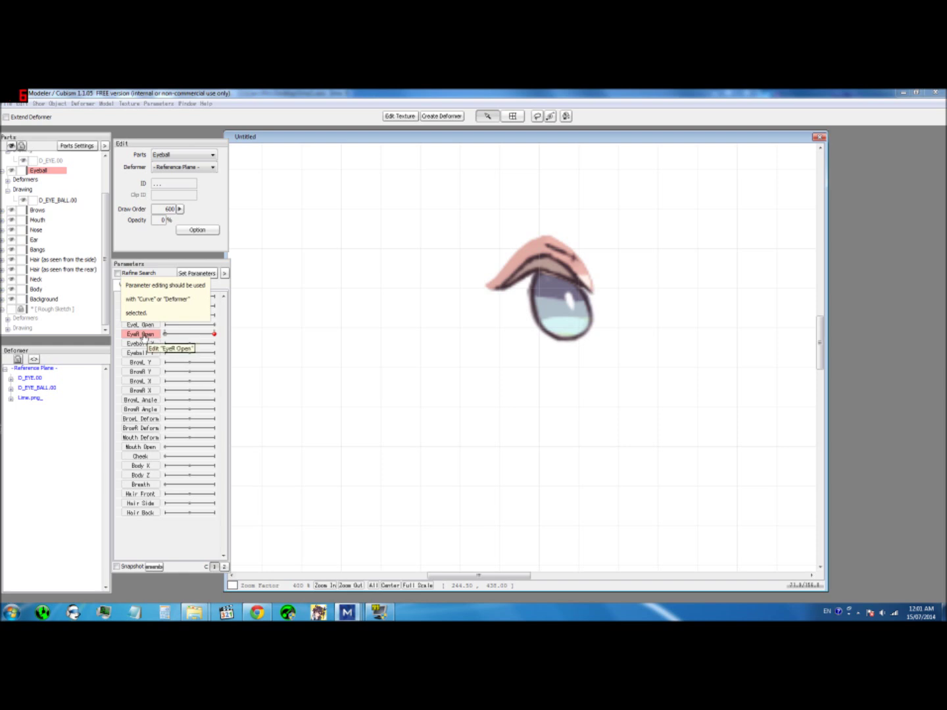
pyautogui.click(34, 187)
pyautogui.click(155, 334)
pyautogui.click(520, 329)
pyautogui.click(465, 499)
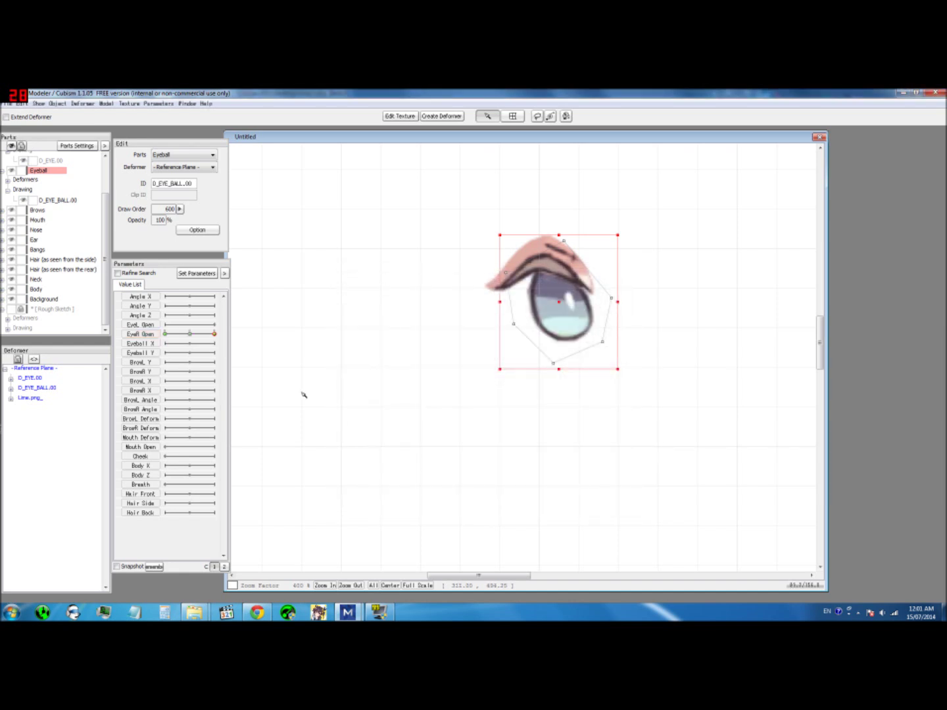
# Check the half-closed eye at EyeR Open 0.50, snapping to the middle key, and return the parameter to 1.00
pyautogui.moveTo(214, 338); pyautogui.dragTo(191, 339)
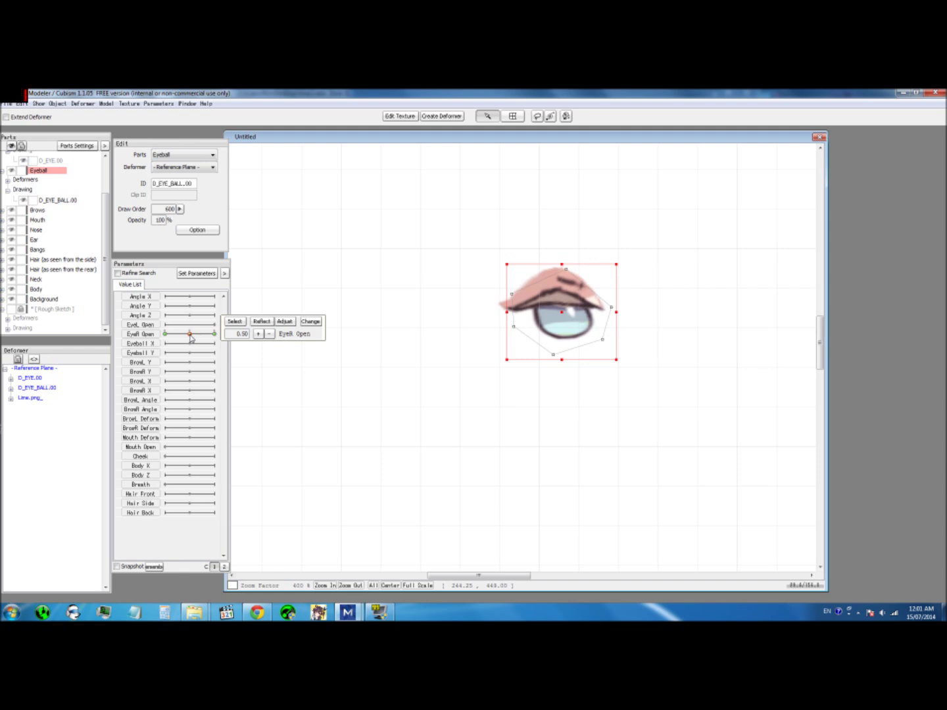
pyautogui.moveTo(191, 338); pyautogui.dragTo(191, 338)
pyautogui.moveTo(189, 338)
pyautogui.mouseDown()
pyautogui.moveTo(211, 338)
pyautogui.moveTo(190, 339)
pyautogui.mouseUp()
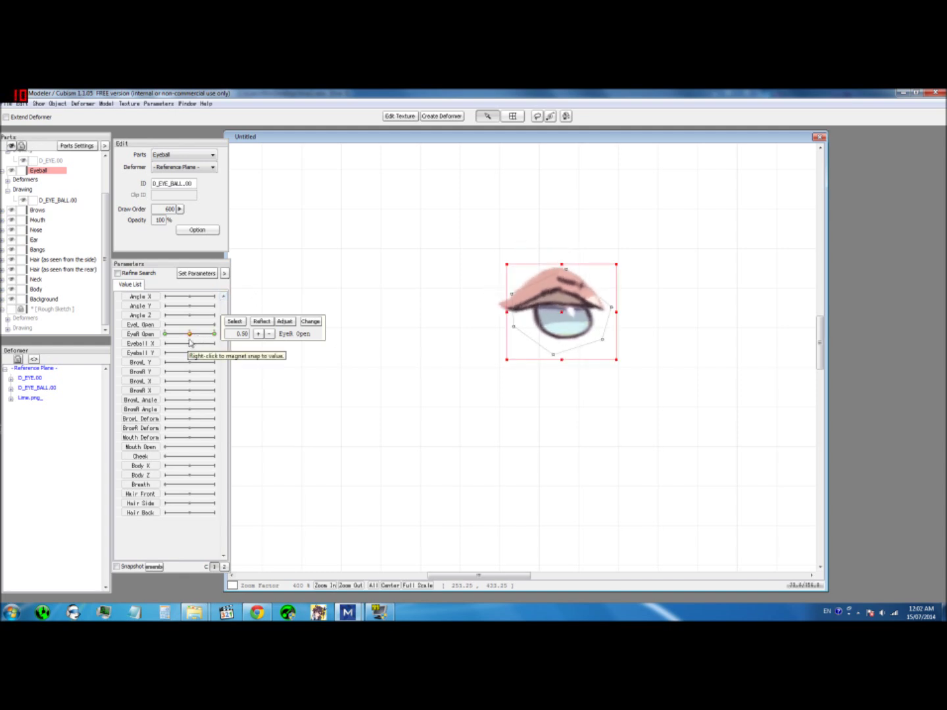
pyautogui.moveTo(190, 338)
pyautogui.mouseDown()
pyautogui.moveTo(166, 339)
pyautogui.moveTo(213, 339)
pyautogui.moveTo(167, 338)
pyautogui.moveTo(188, 338)
pyautogui.mouseUp()
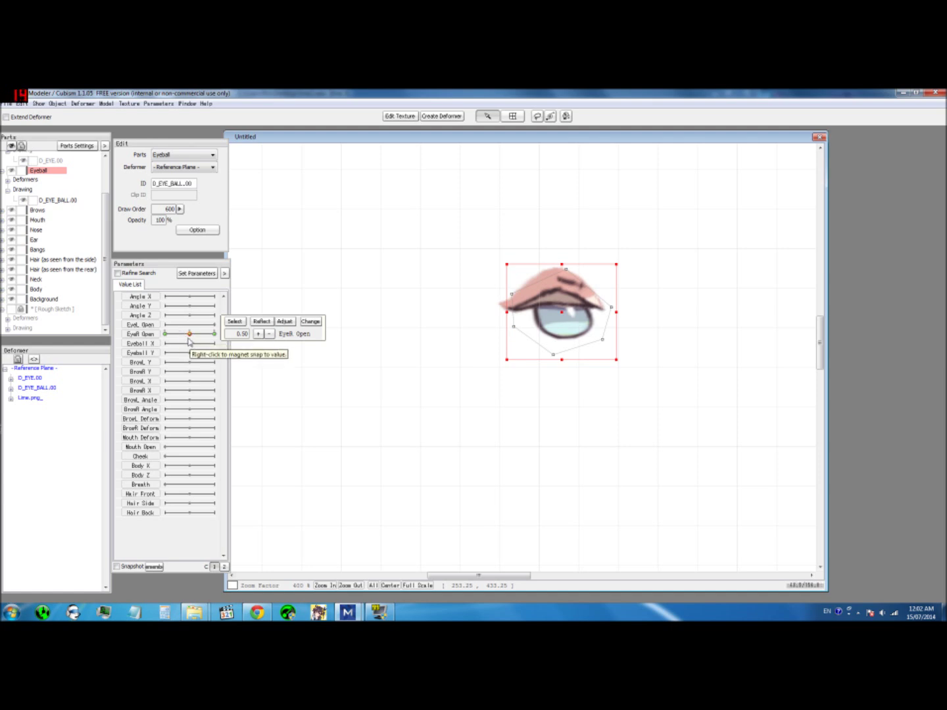
pyautogui.moveTo(182, 336); pyautogui.dragTo(248, 342)
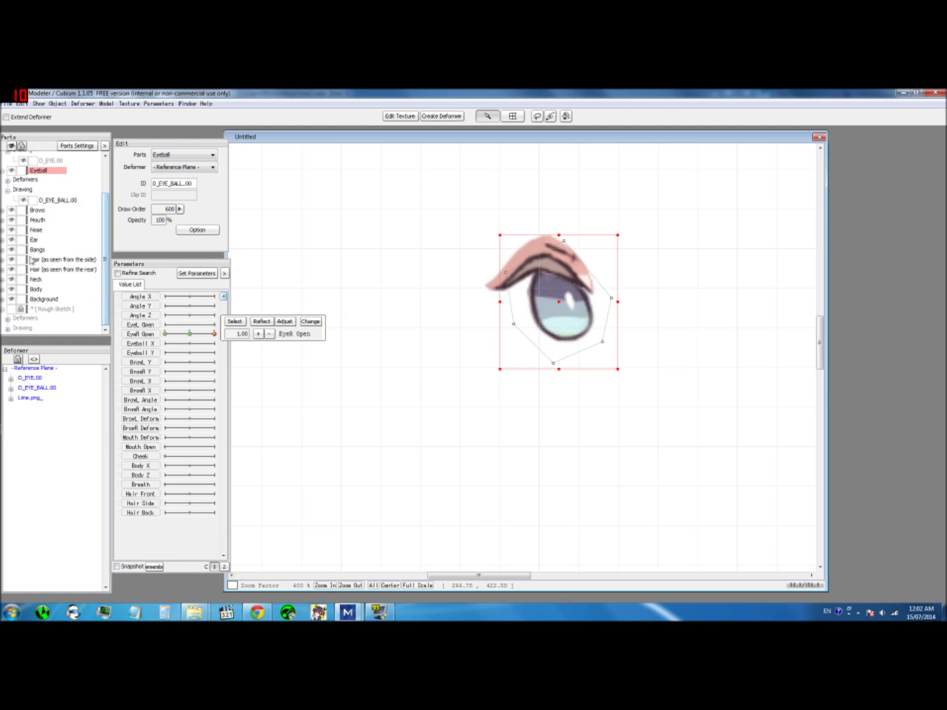
# Show the Rough Sketch part again behind the eye
pyautogui.click(11, 309)
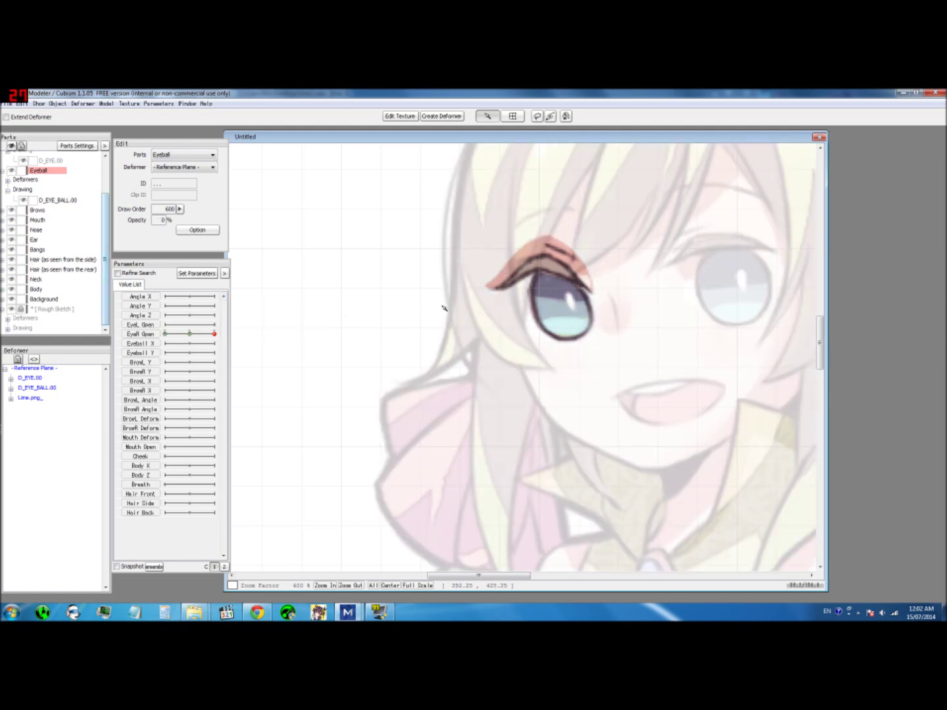
pyautogui.scroll(-2, 442, 313)
pyautogui.scroll(1, 441, 313)
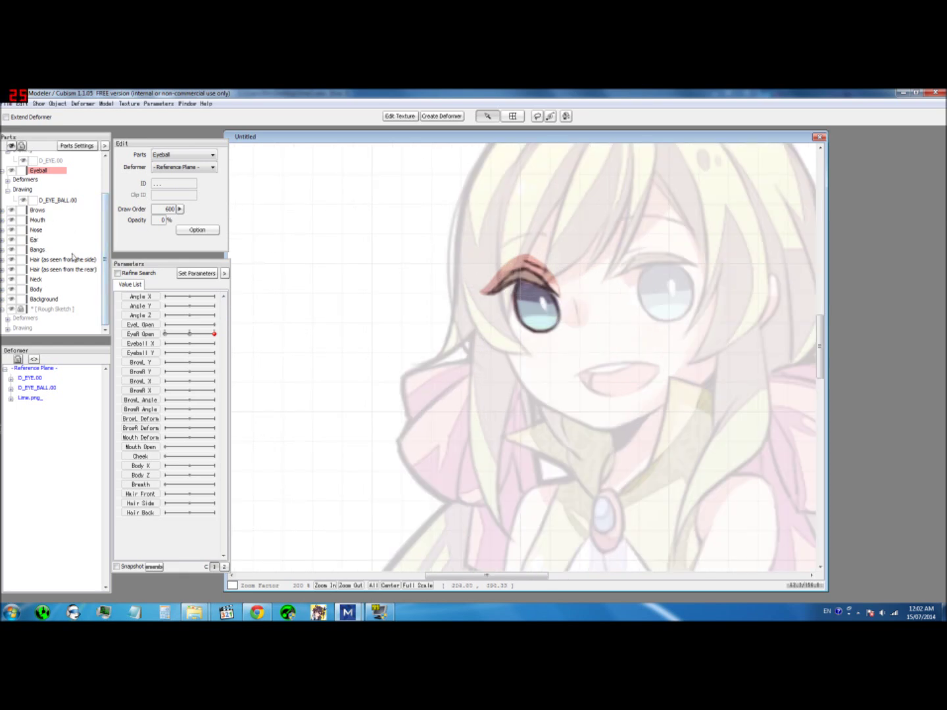
pyautogui.scroll(2, 101, 250)
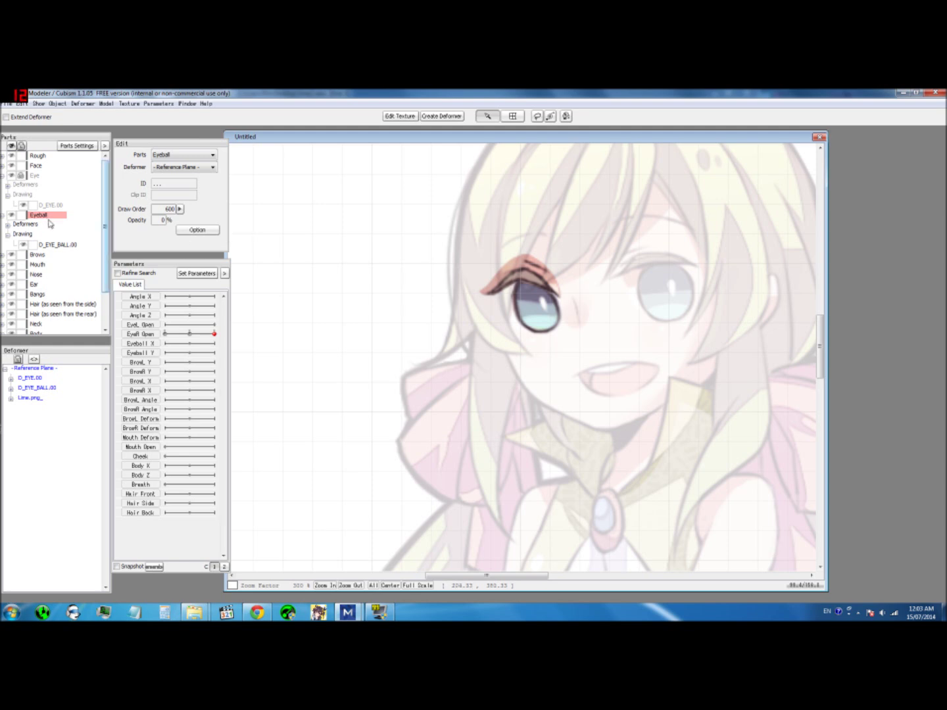
# Select the Face part and open its texture for polygon editing, dismissing the free-version notice
pyautogui.click(34, 168)
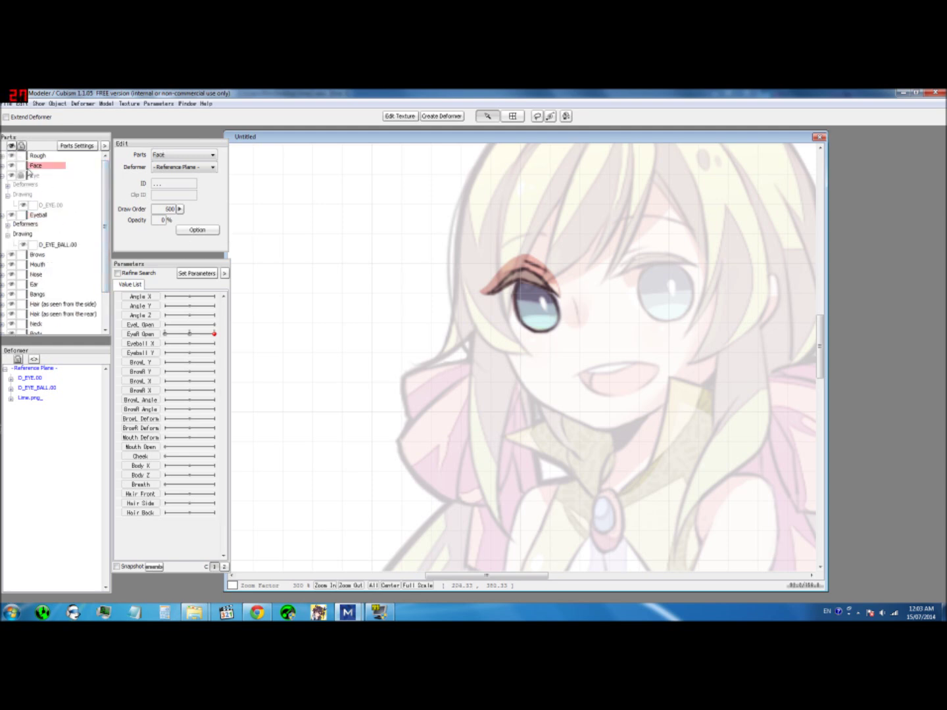
pyautogui.click(399, 116)
pyautogui.click(443, 467)
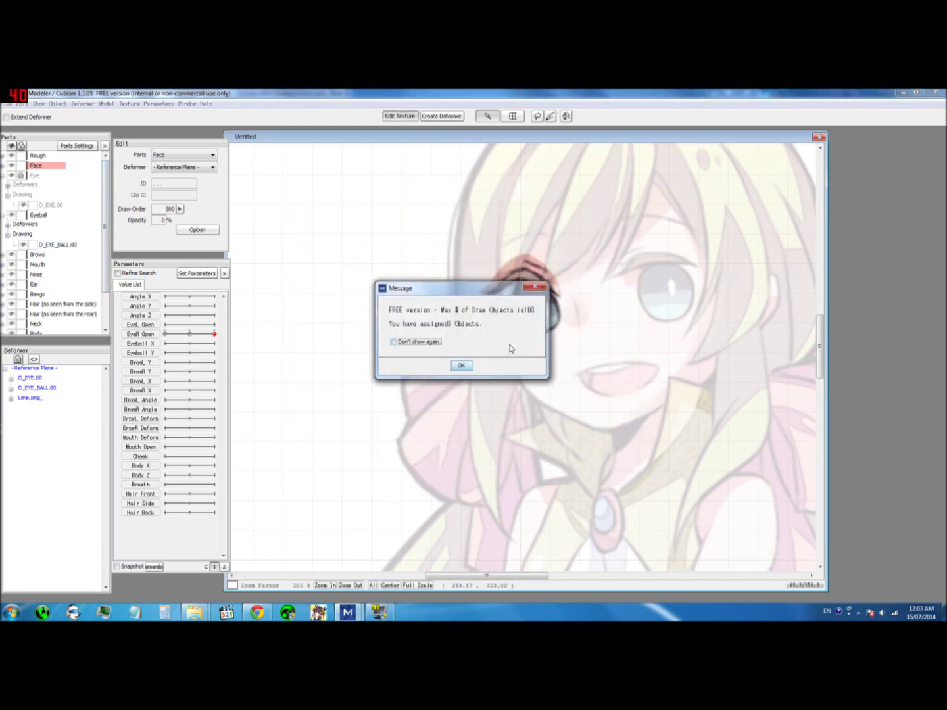
pyautogui.click(470, 367)
pyautogui.scroll(2, 591, 355)
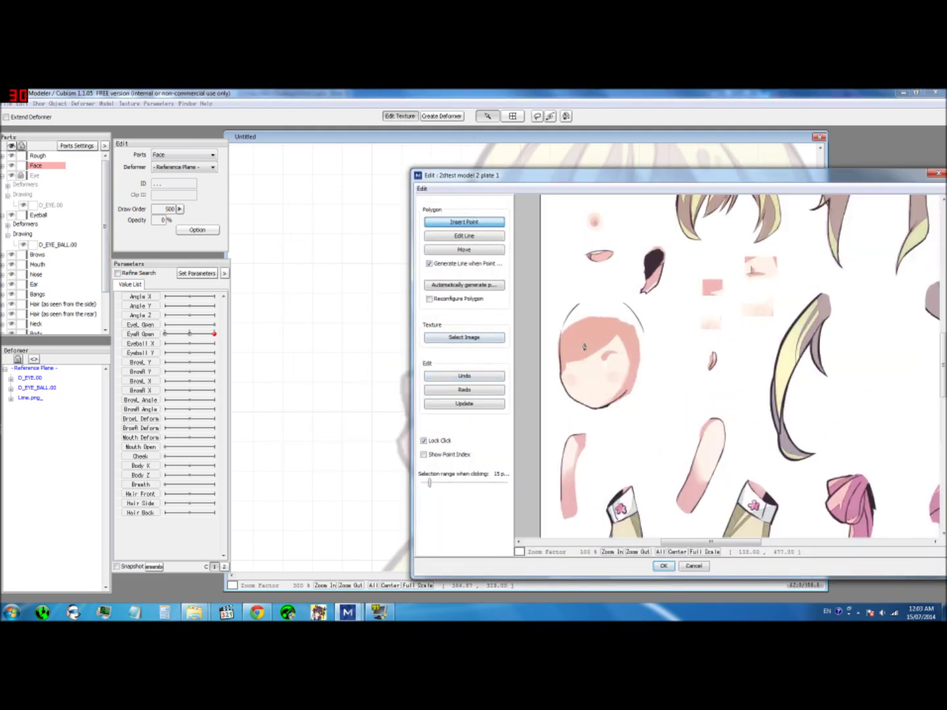
# Outline the face texture with a closed eight-point polygon and apply it to create the face drawing
pyautogui.click(553, 364)
pyautogui.click(559, 405)
pyautogui.click(599, 419)
pyautogui.click(645, 392)
pyautogui.click(660, 334)
pyautogui.click(630, 299)
pyautogui.click(578, 293)
pyautogui.click(552, 327)
pyautogui.click(554, 364)
pyautogui.click(663, 566)
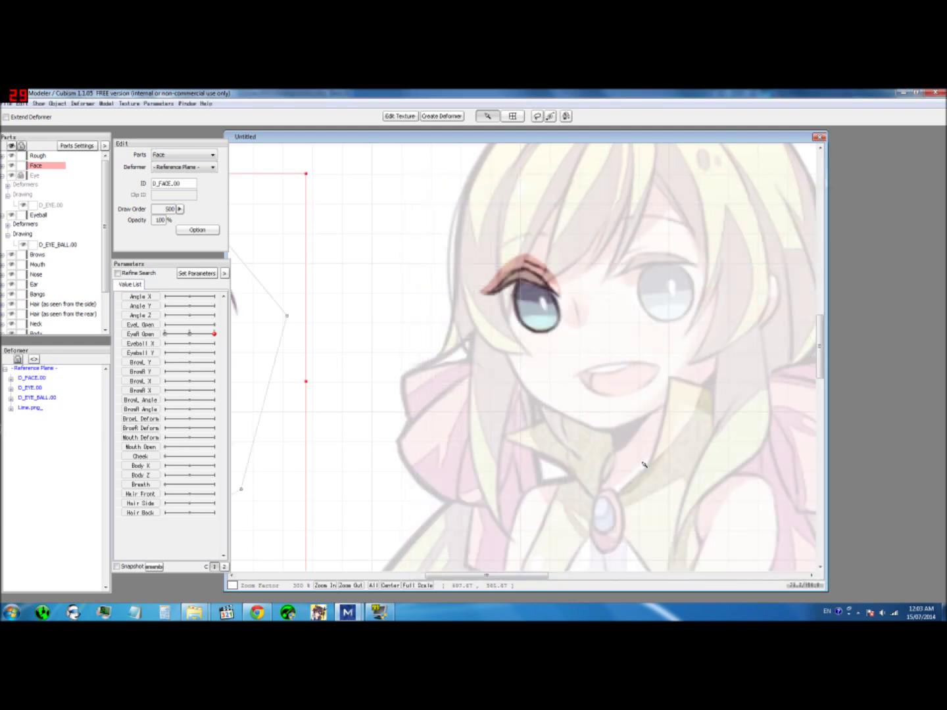
# Move the face drawing onto the sketch's head so its outline matches, and deselect it
pyautogui.scroll(-2, 328, 394)
pyautogui.moveTo(328, 393); pyautogui.dragTo(570, 346)
pyautogui.scroll(3, 563, 345)
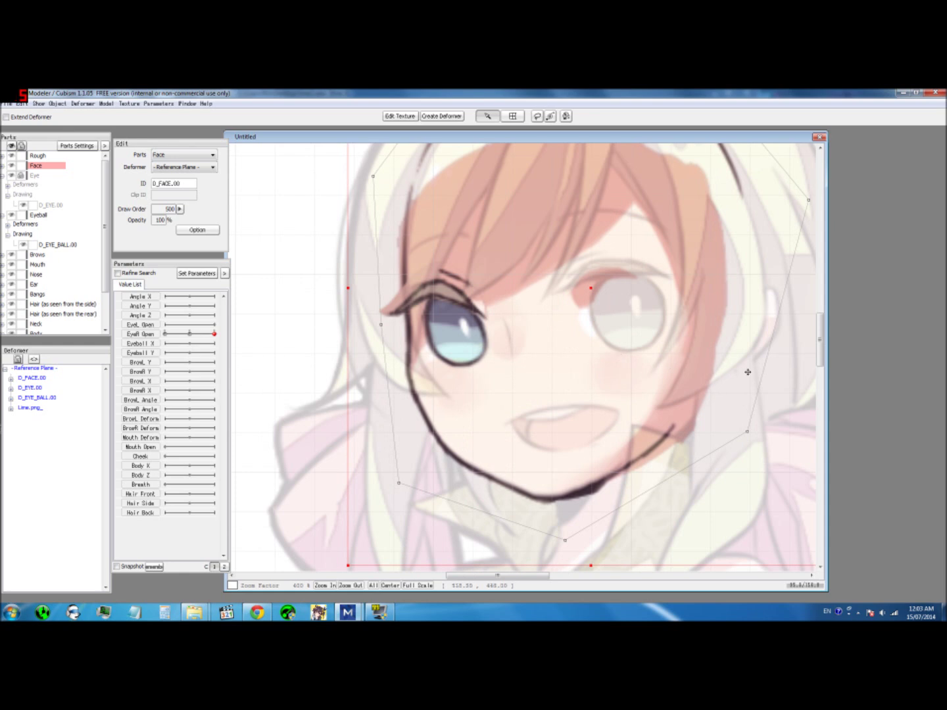
pyautogui.click(808, 425)
pyautogui.scroll(-2, 794, 419)
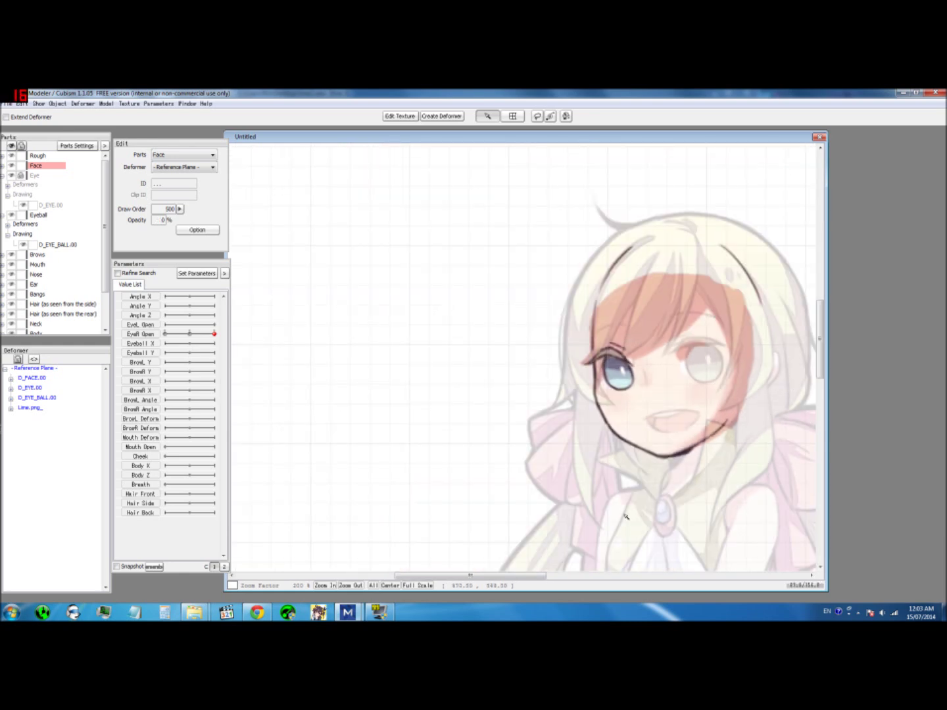
pyautogui.moveTo(494, 577); pyautogui.dragTo(528, 577)
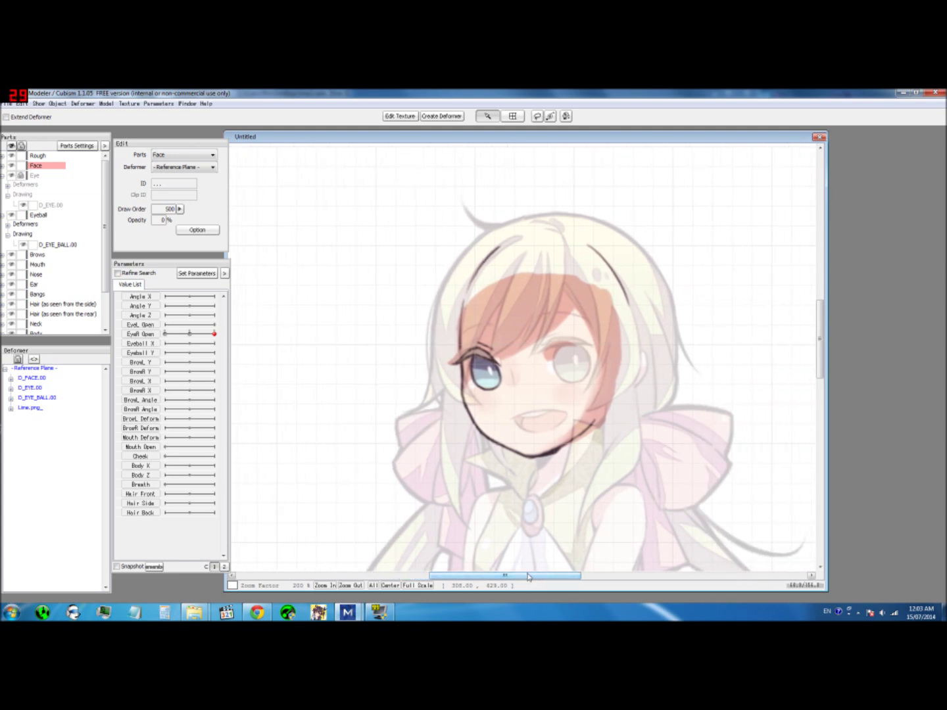
# Select the face drawing and sweep Angle X between its two ends
pyautogui.click(541, 298)
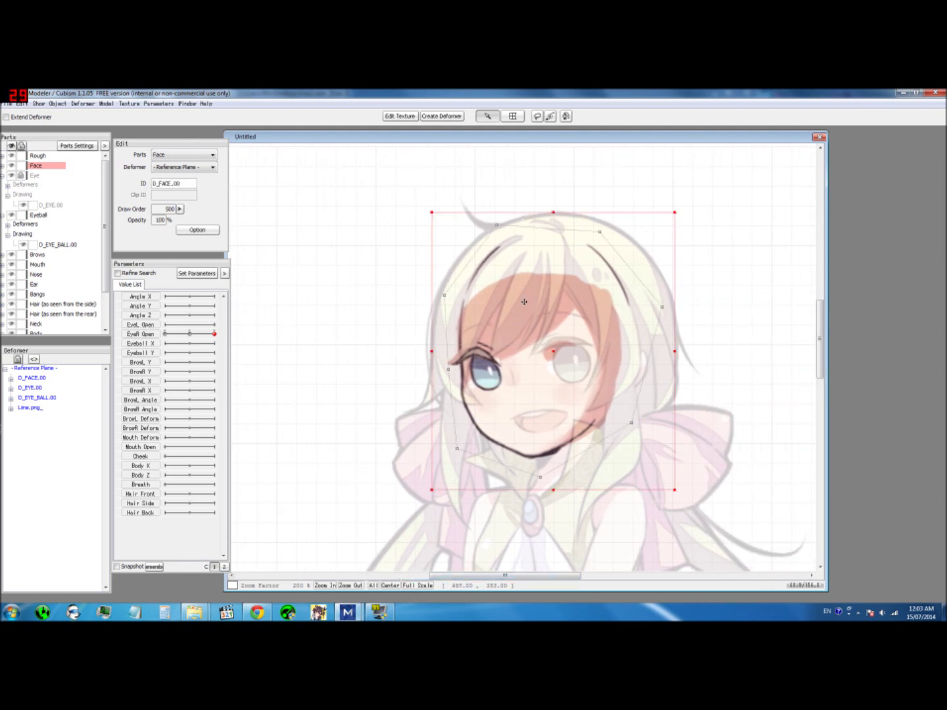
pyautogui.click(189, 298)
pyautogui.click(171, 297)
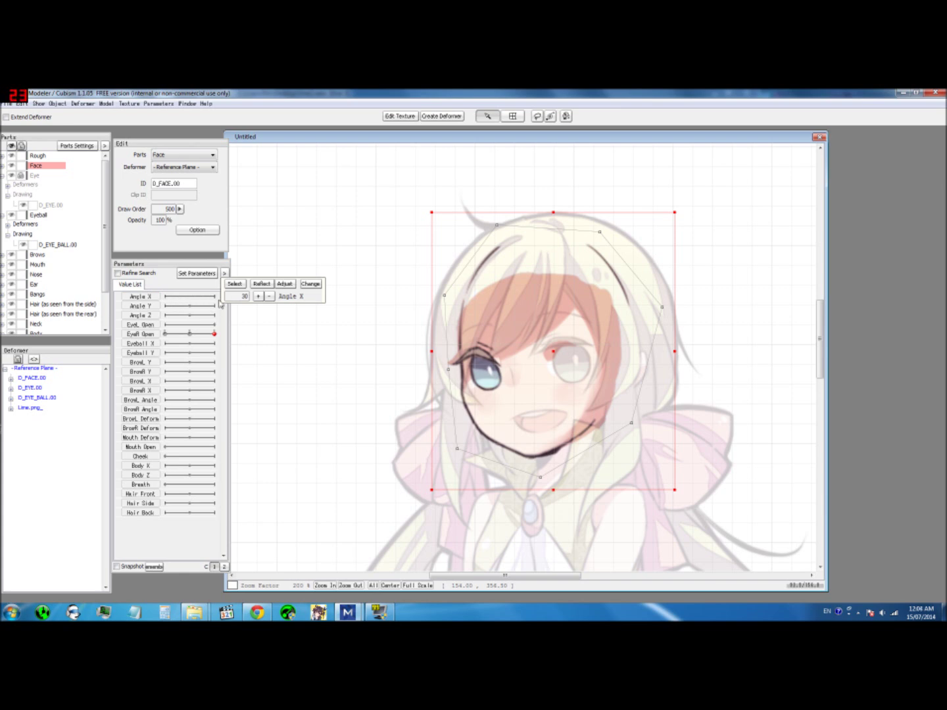
pyautogui.click(165, 299)
pyautogui.click(214, 301)
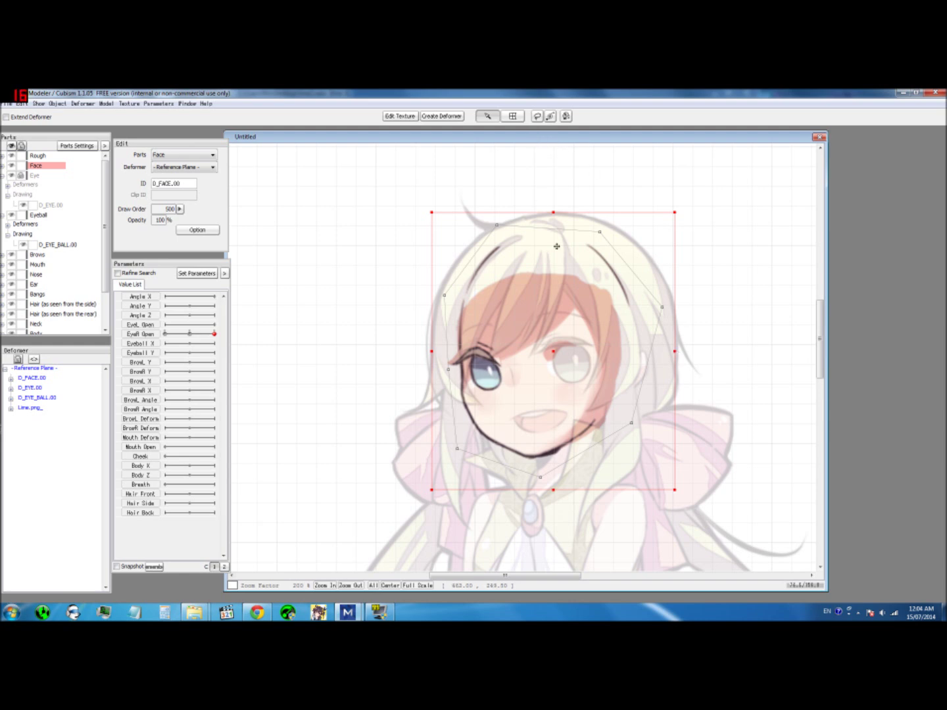
# Expand the Face part in the parts list and reselect the face drawing with the selection tool
pyautogui.click(513, 118)
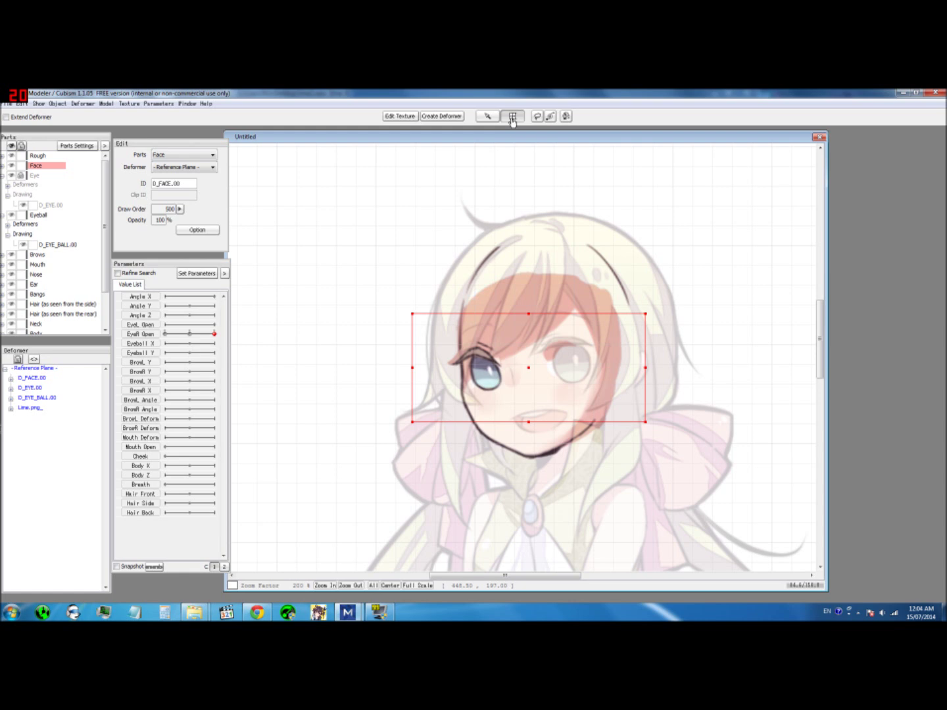
pyautogui.click(4, 165)
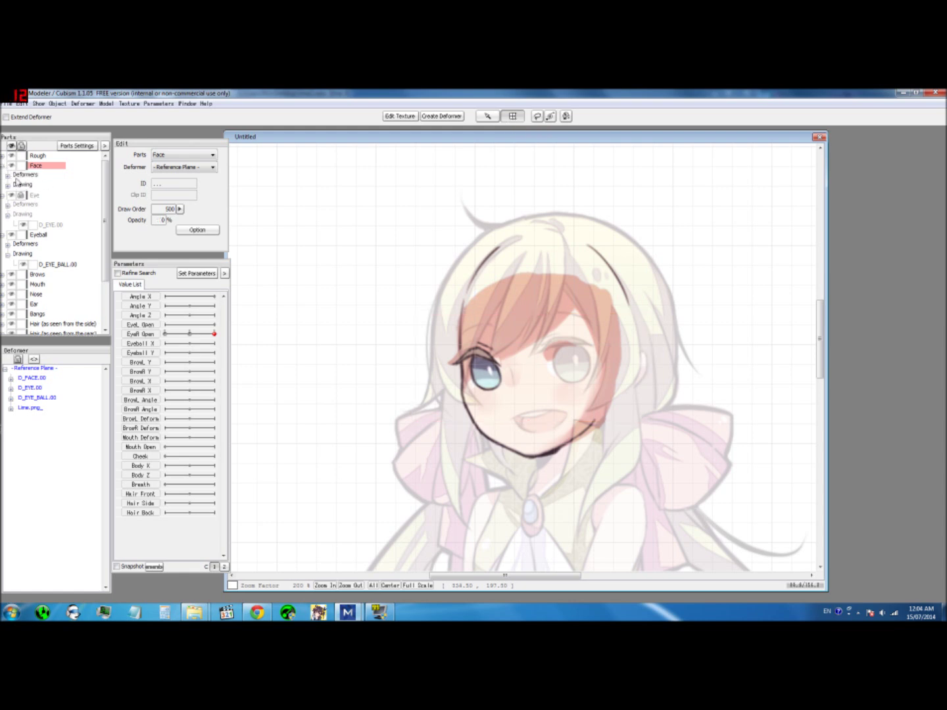
pyautogui.click(487, 116)
pyautogui.click(546, 338)
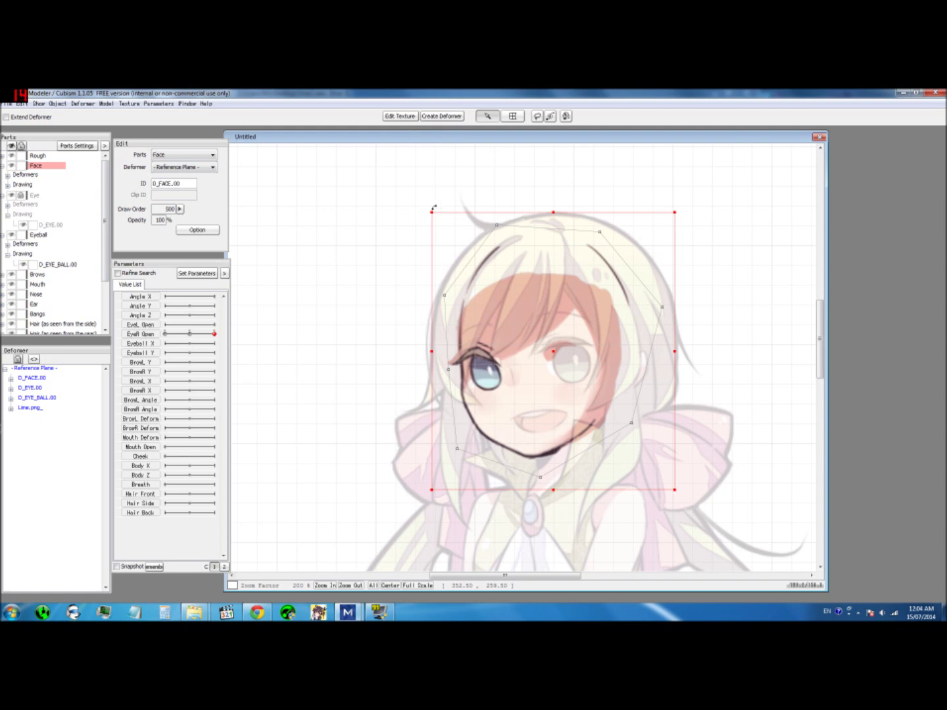
# Create a Curved Surface deformer in the Face part with 2 x 2 Bezier divisions, associated with the Reference Plane
pyautogui.click(68, 167)
pyautogui.click(452, 117)
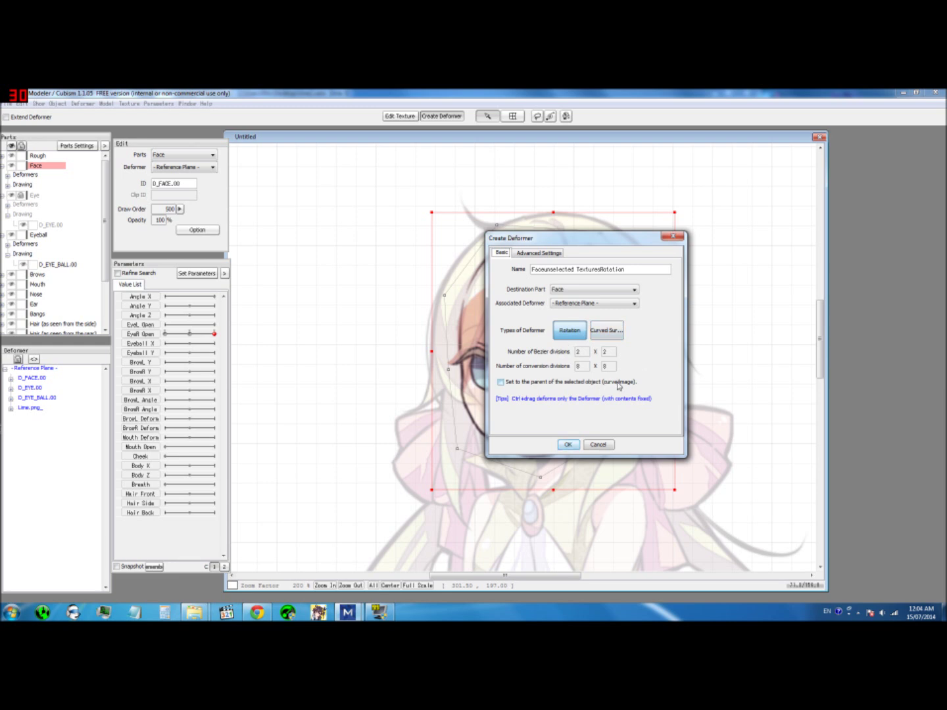
pyautogui.click(611, 334)
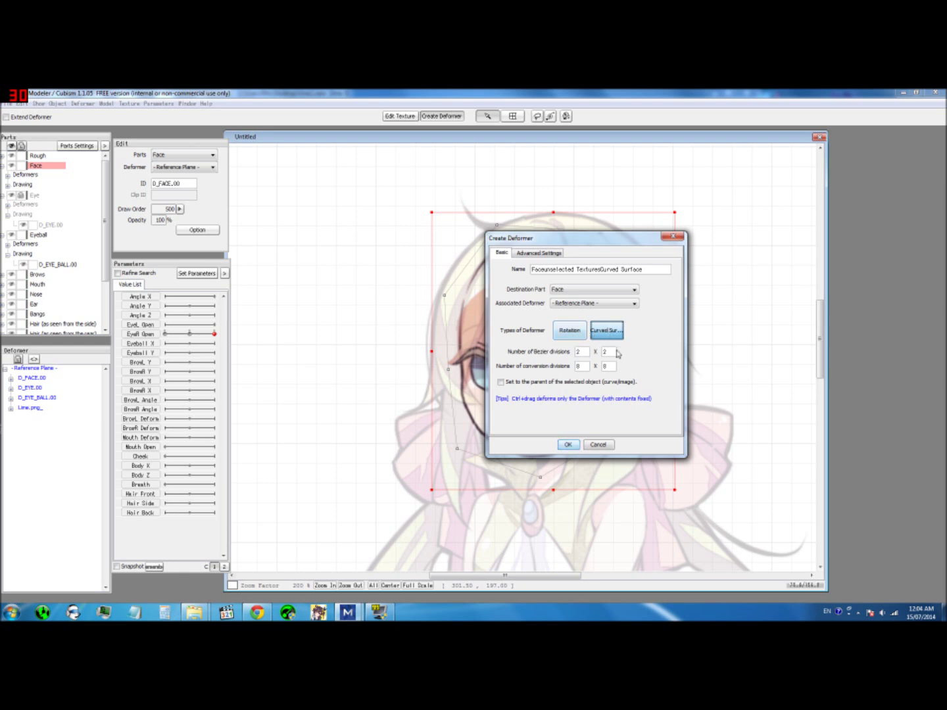
pyautogui.click(568, 446)
pyautogui.scroll(-3, 586, 427)
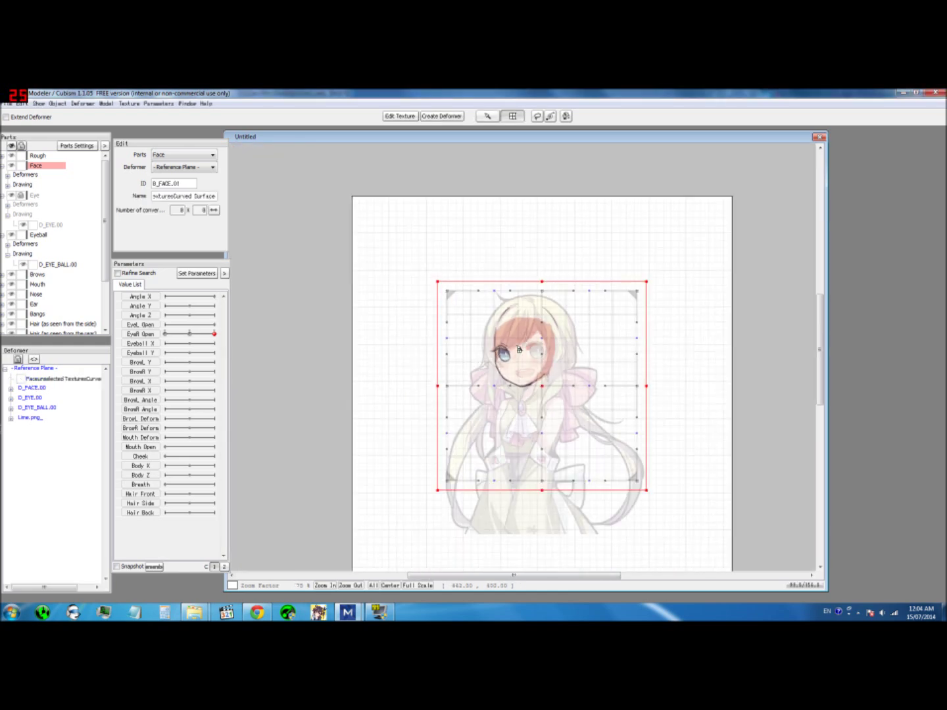
# Shrink the face's Curved Surface deformer and move it over the character's head
pyautogui.scroll(3, 585, 427)
pyautogui.moveTo(567, 428); pyautogui.dragTo(530, 361)
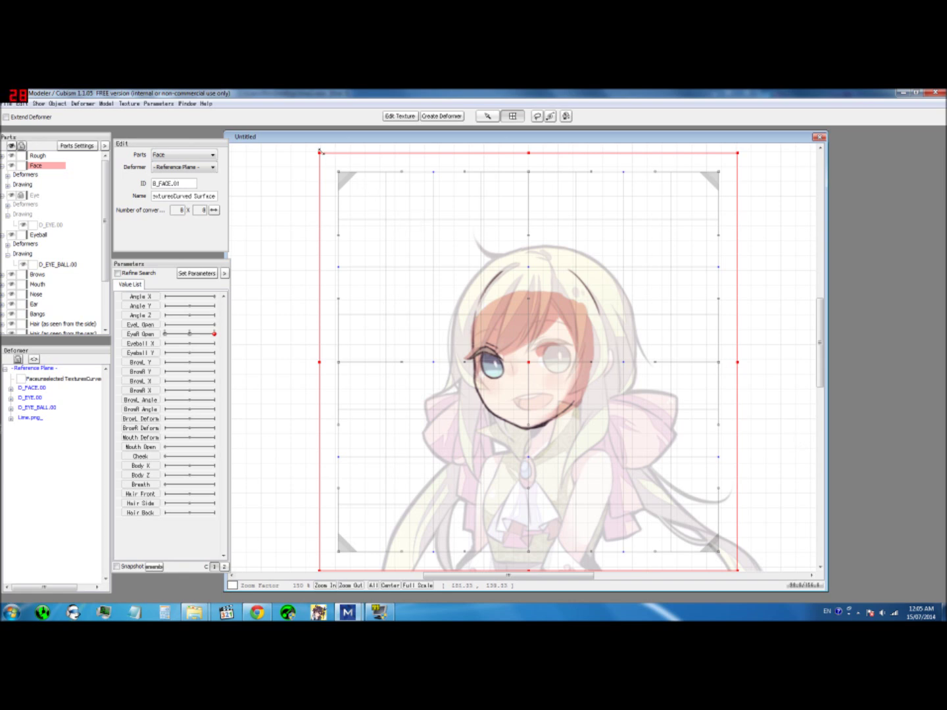
pyautogui.moveTo(320, 155); pyautogui.dragTo(440, 312)
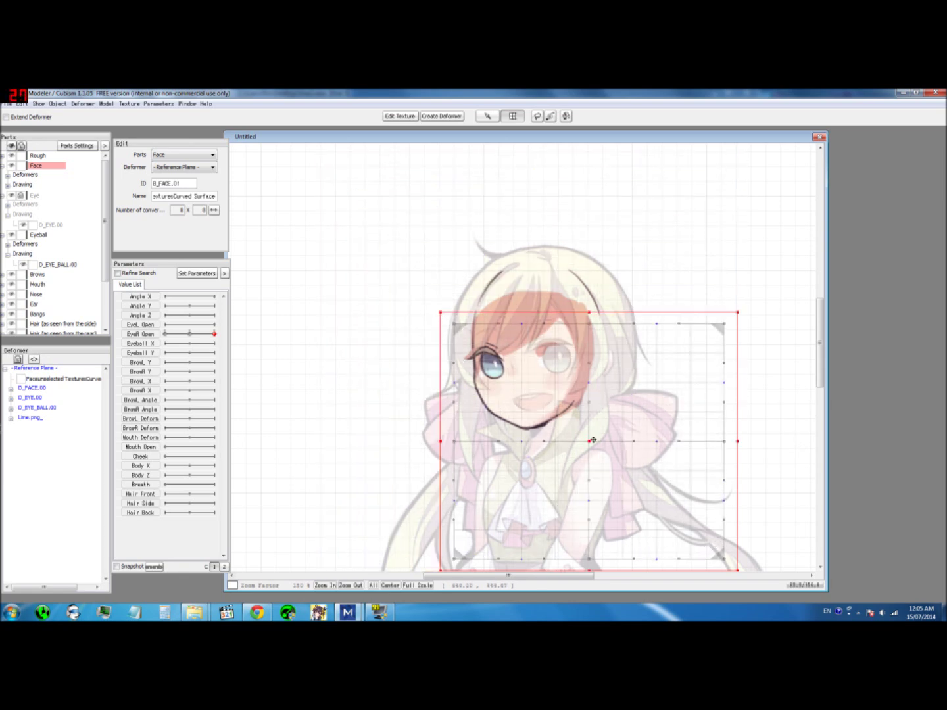
pyautogui.moveTo(582, 426); pyautogui.dragTo(517, 344)
pyautogui.moveTo(389, 240); pyautogui.dragTo(468, 247)
pyautogui.moveTo(563, 359); pyautogui.dragTo(523, 317)
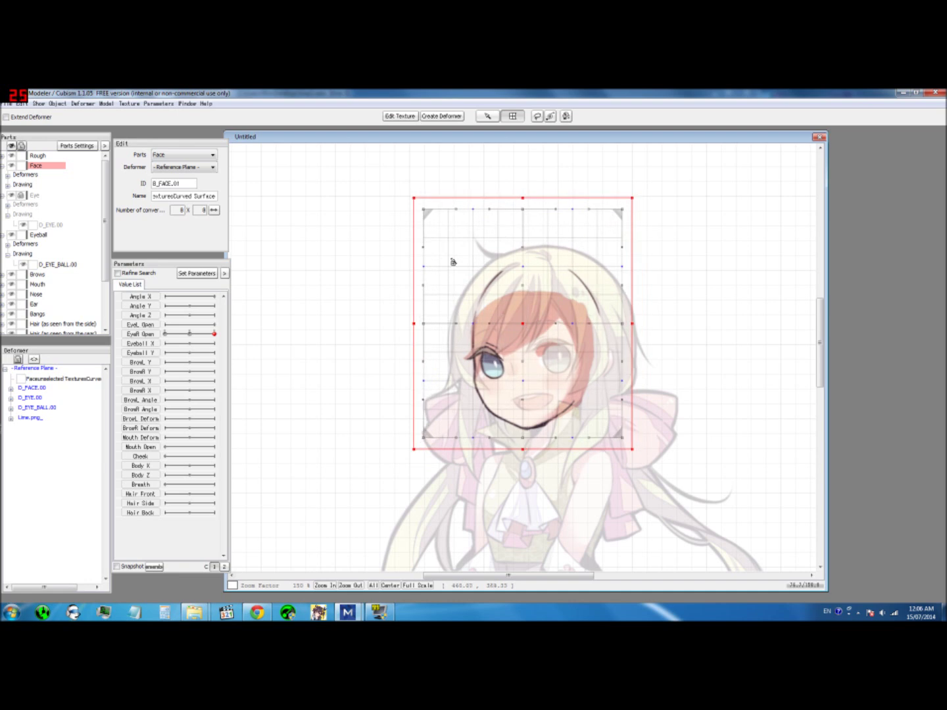
pyautogui.moveTo(417, 205); pyautogui.dragTo(445, 250)
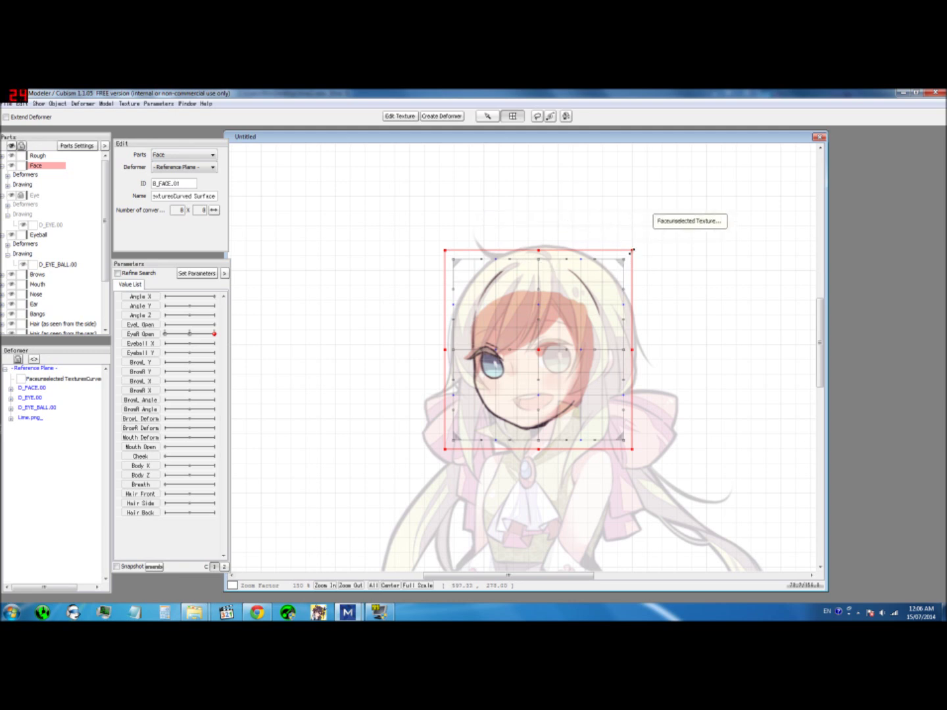
# Resize the face deformer from its corners and lower edge so it surrounds the whole head and reaches just below the brooch
pyautogui.moveTo(634, 248); pyautogui.dragTo(684, 221)
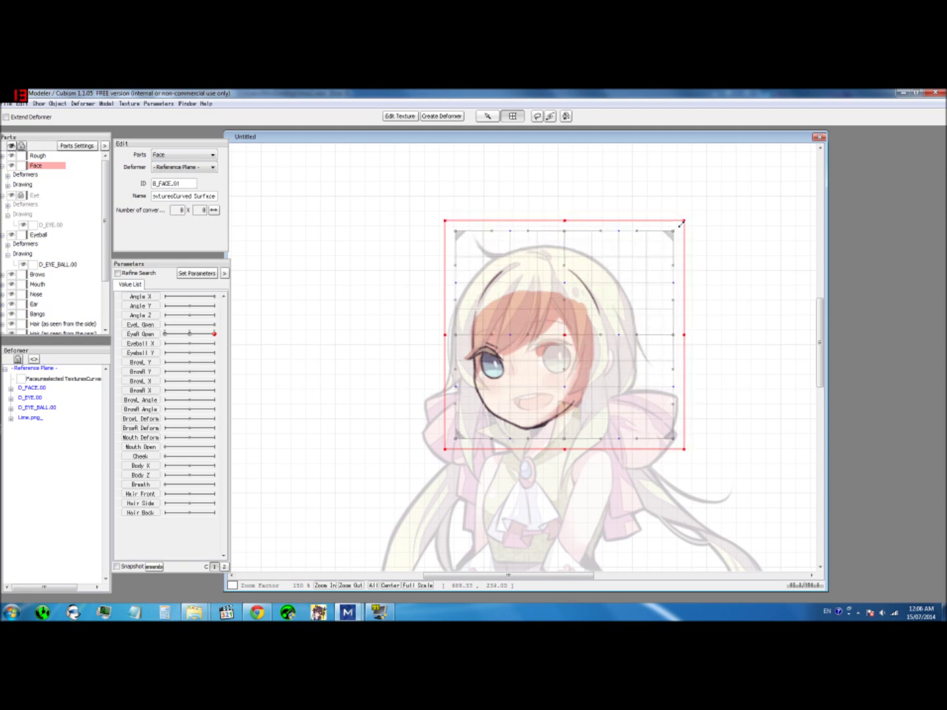
pyautogui.hotkey('ctrl', 'z')
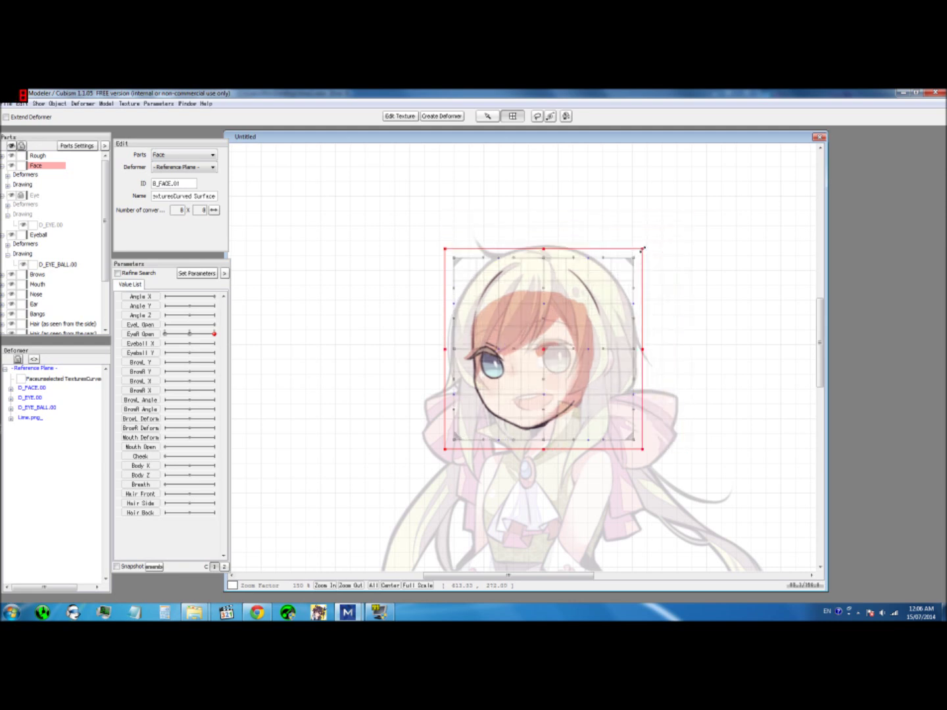
pyautogui.click(641, 249)
pyautogui.moveTo(634, 259); pyautogui.dragTo(628, 268)
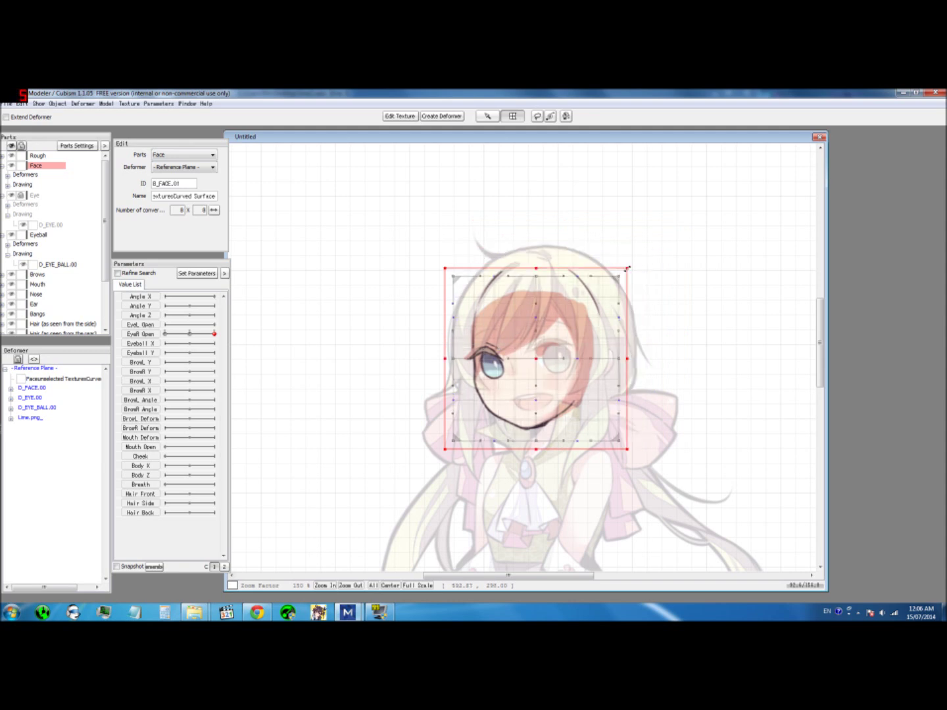
pyautogui.moveTo(628, 269); pyautogui.dragTo(683, 238)
pyautogui.moveTo(440, 233); pyautogui.dragTo(416, 213)
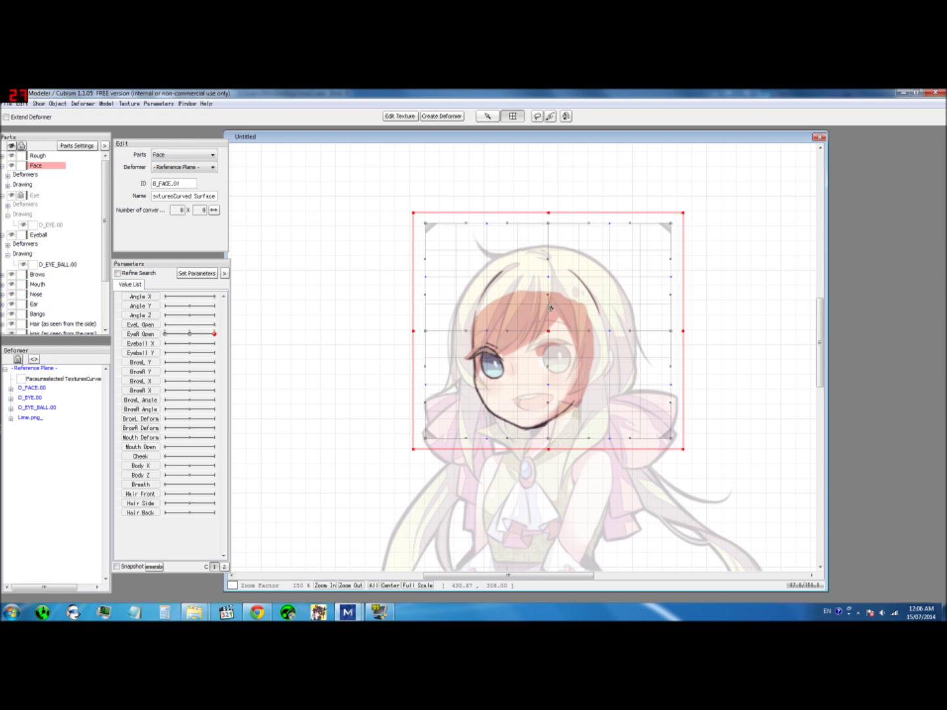
pyautogui.moveTo(681, 450); pyautogui.dragTo(672, 454)
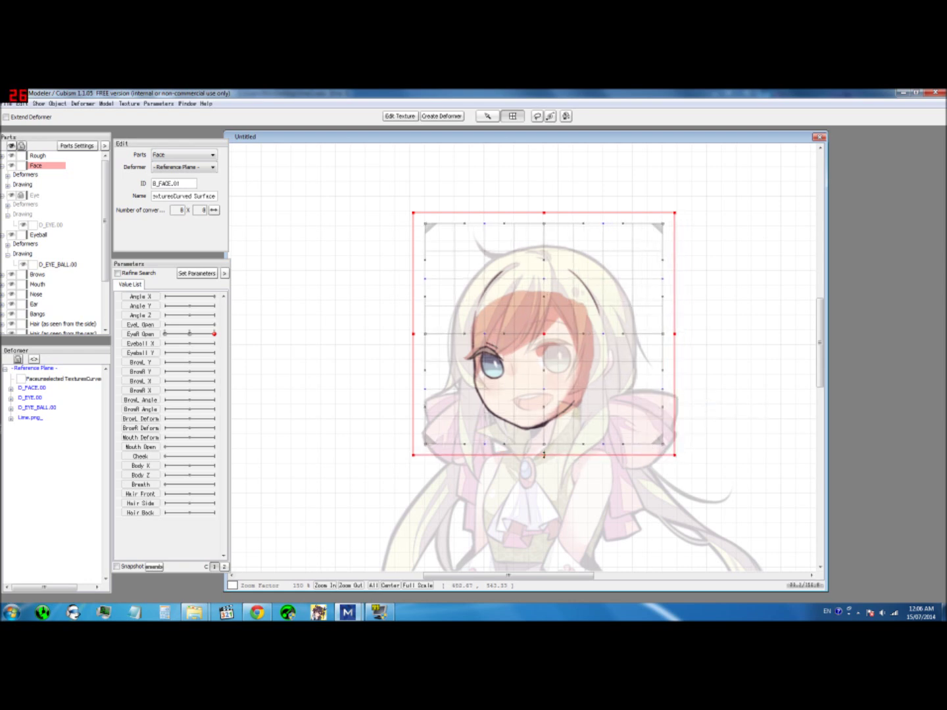
pyautogui.moveTo(544, 455); pyautogui.dragTo(545, 493)
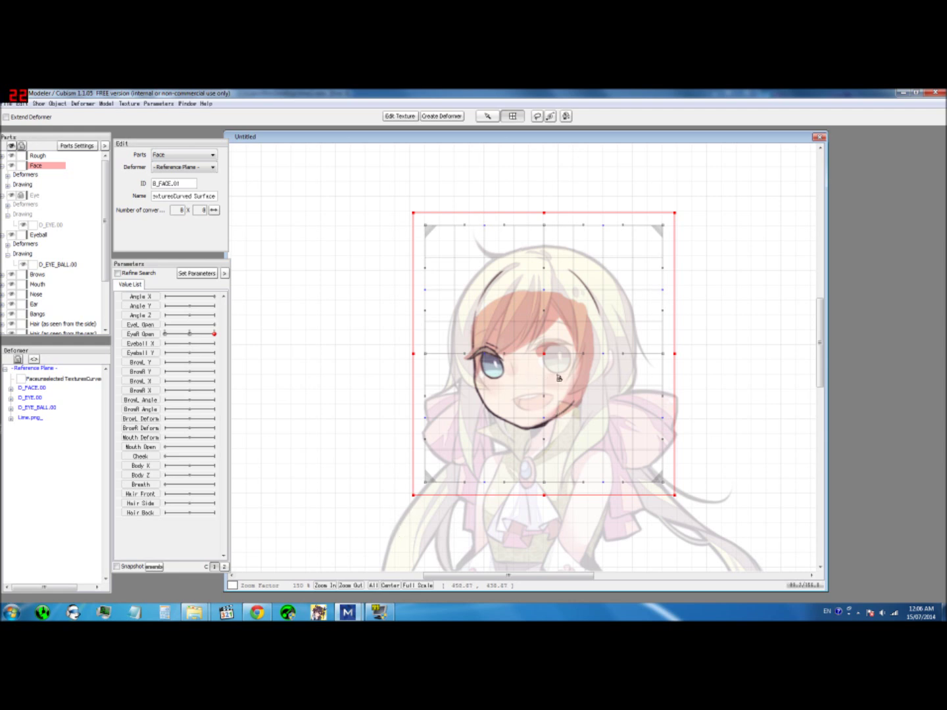
# Compare what the selection and deformer tools pick on the canvas, ending with the face deformer selected
pyautogui.click(530, 310)
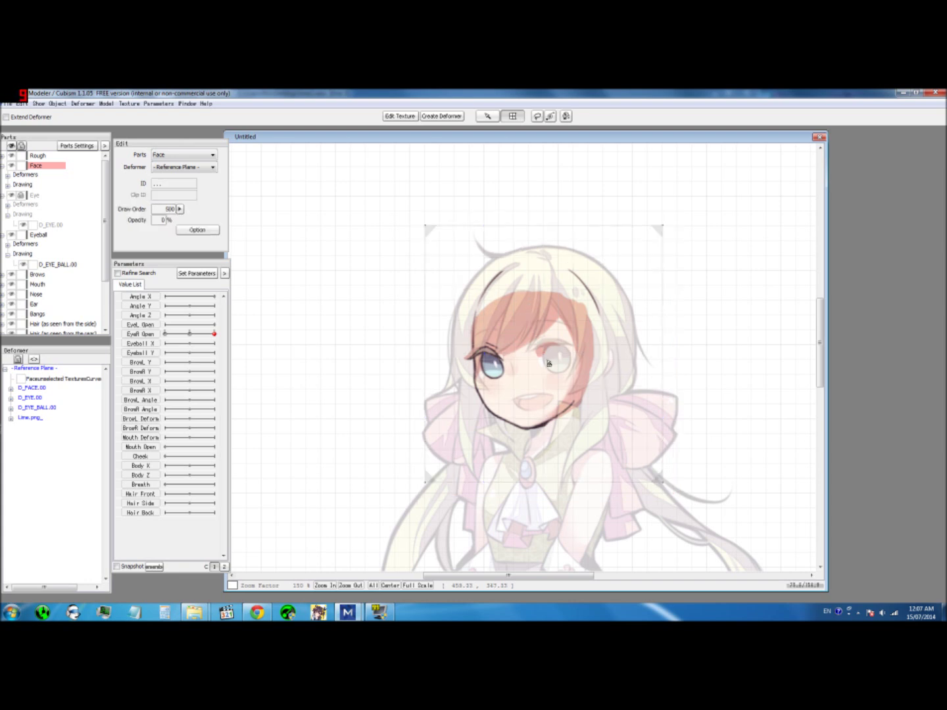
pyautogui.click(457, 253)
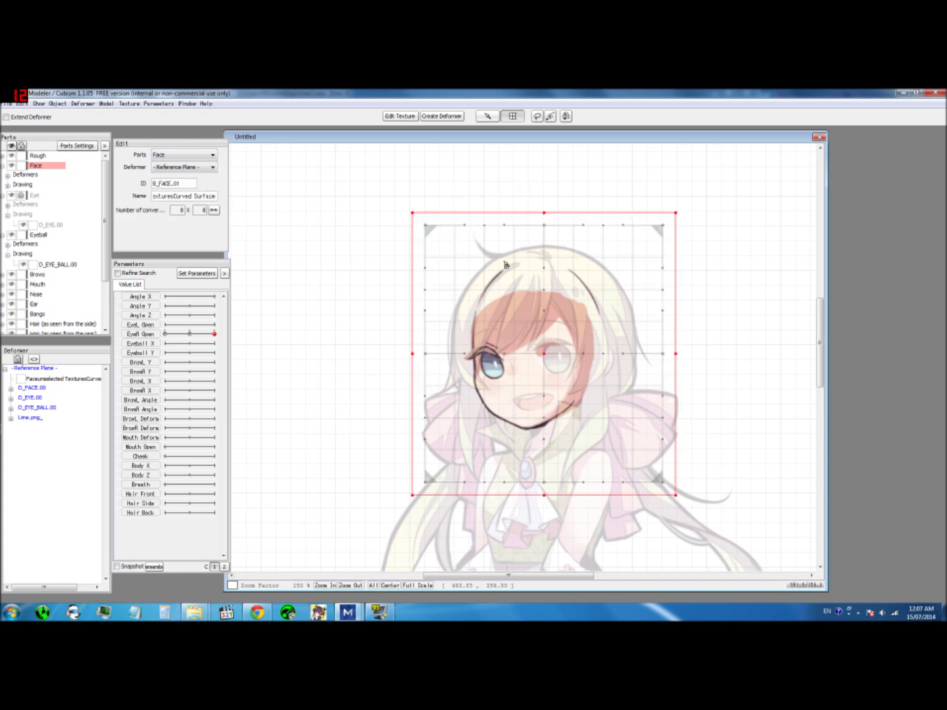
pyautogui.click(491, 118)
pyautogui.click(510, 118)
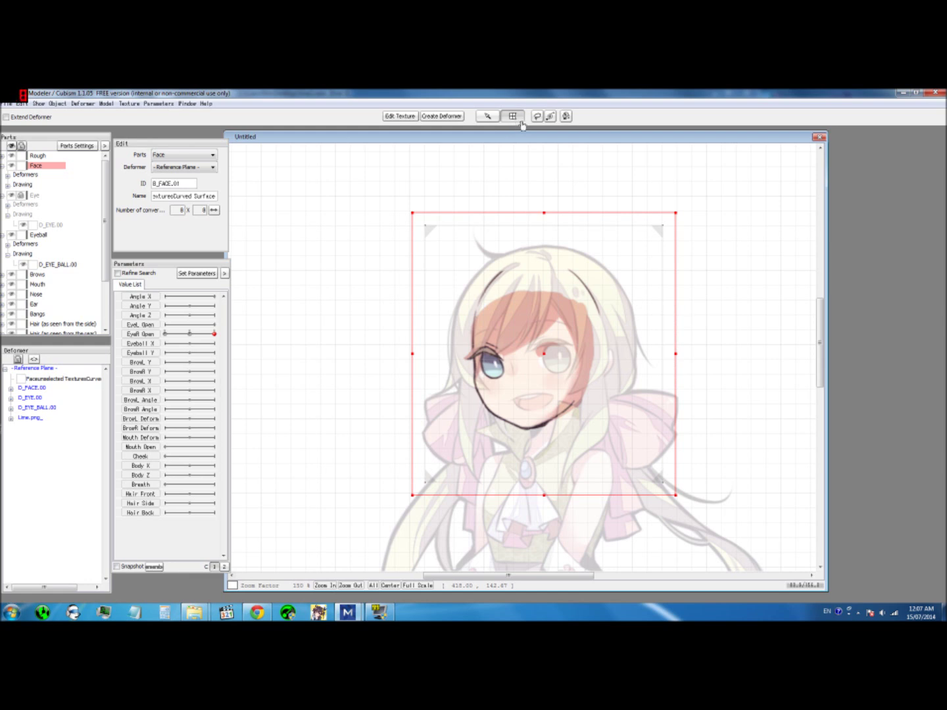
pyautogui.click(490, 120)
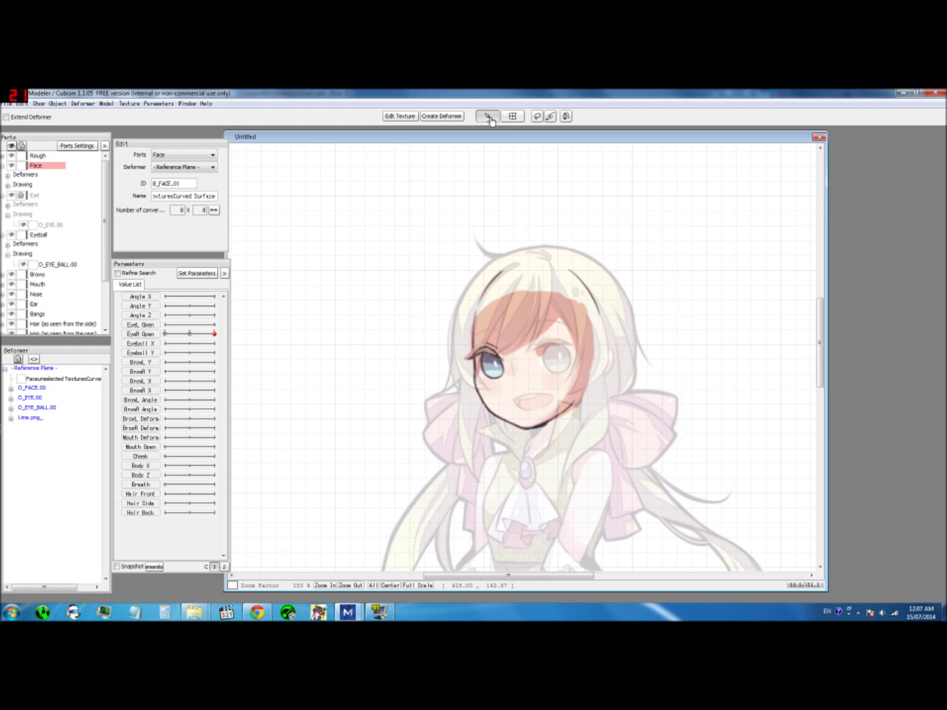
pyautogui.click(526, 265)
pyautogui.click(421, 335)
pyautogui.click(556, 361)
pyautogui.click(559, 371)
pyautogui.click(681, 320)
pyautogui.click(512, 117)
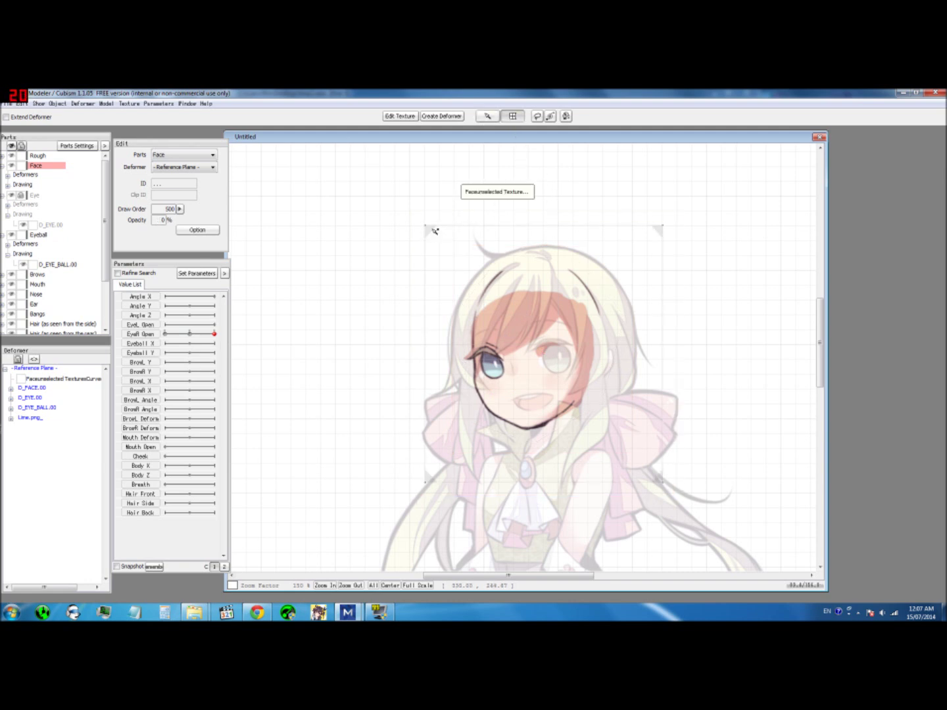
pyautogui.click(456, 243)
# Shift the face deformer slightly up and to the left over the head, and bring up the Angle X value 30
pyautogui.scroll(1, 548, 294)
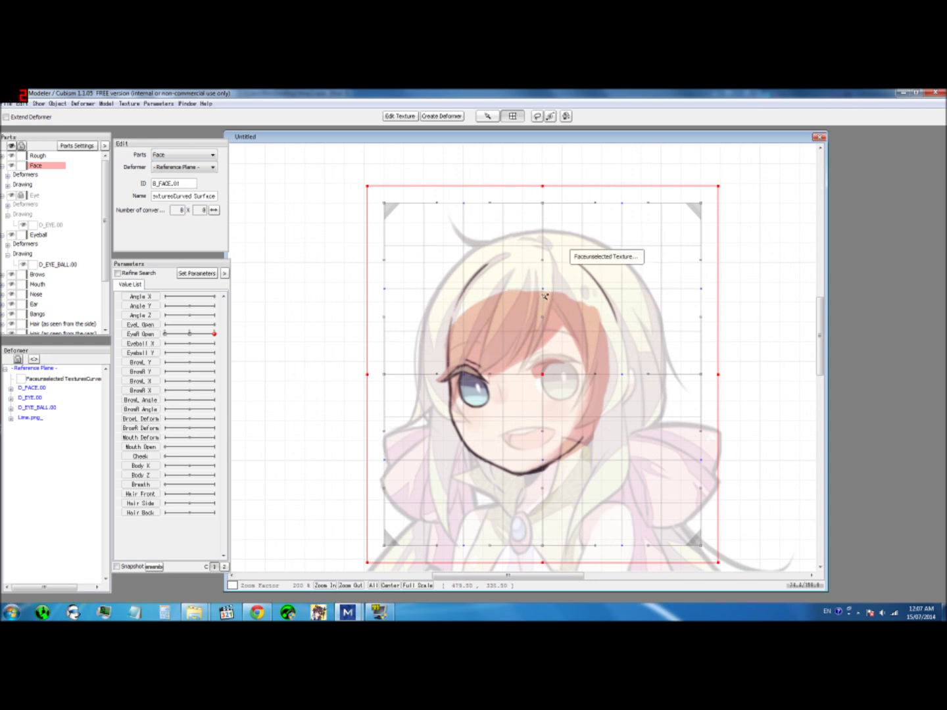
pyautogui.scroll(-1, 543, 295)
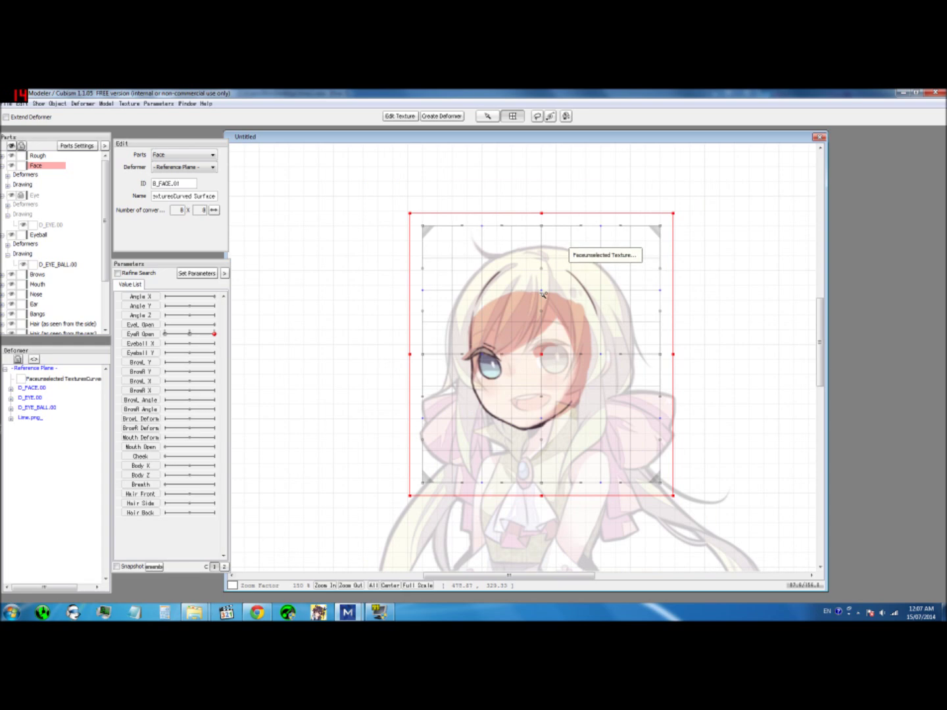
pyautogui.scroll(2, 548, 304)
pyautogui.scroll(-1, 548, 304)
pyautogui.moveTo(547, 346); pyautogui.dragTo(543, 376)
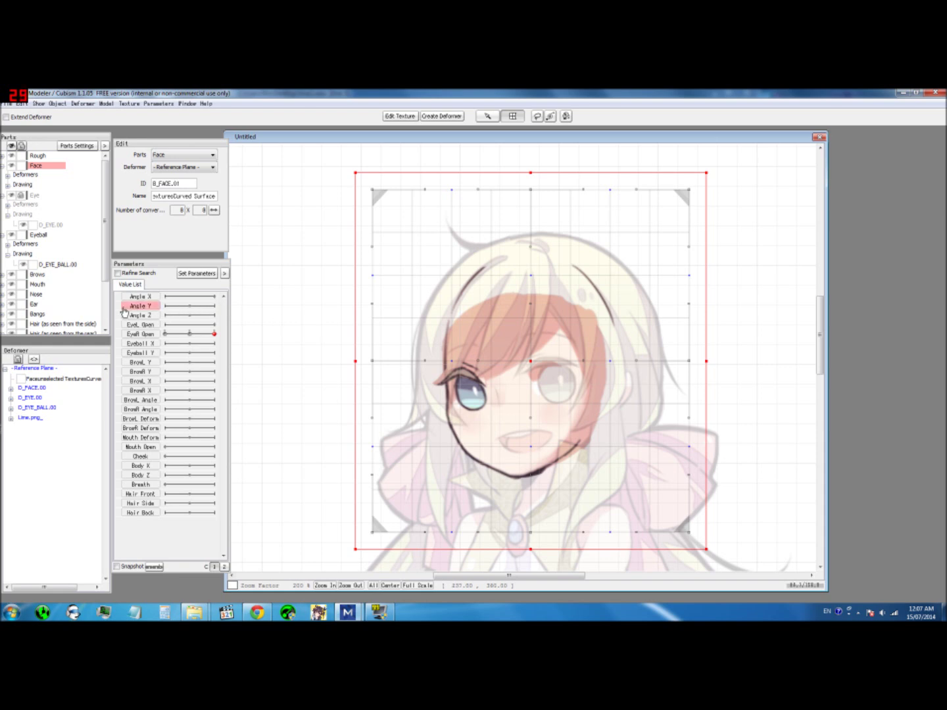
pyautogui.click(212, 301)
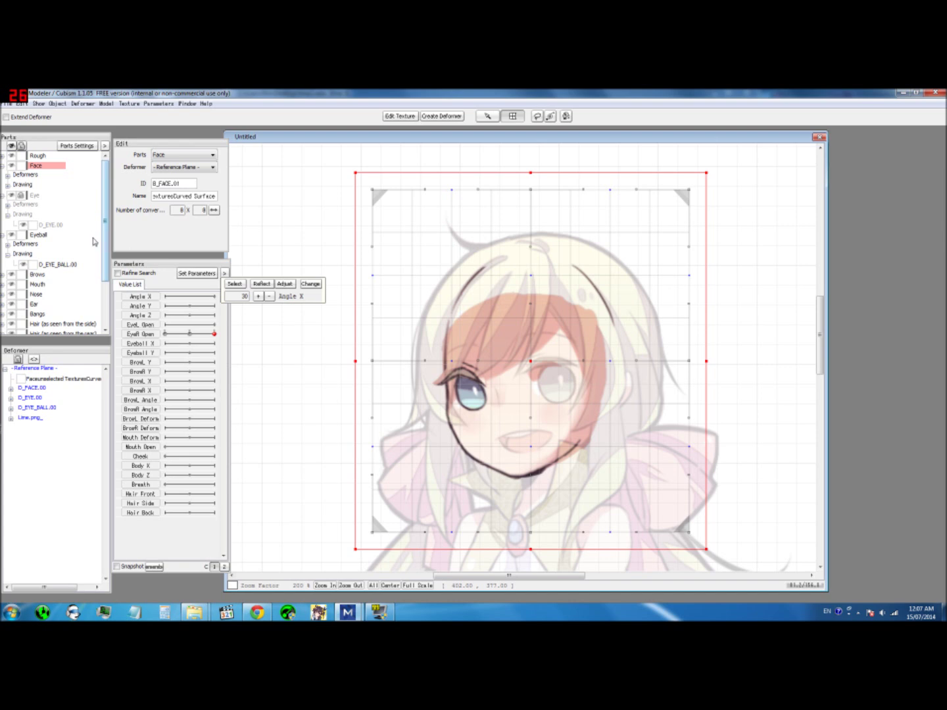
# Expand the Face part's drawings and try to associate D_FACE.00 with the face's Curved Surface deformer
pyautogui.click(43, 236)
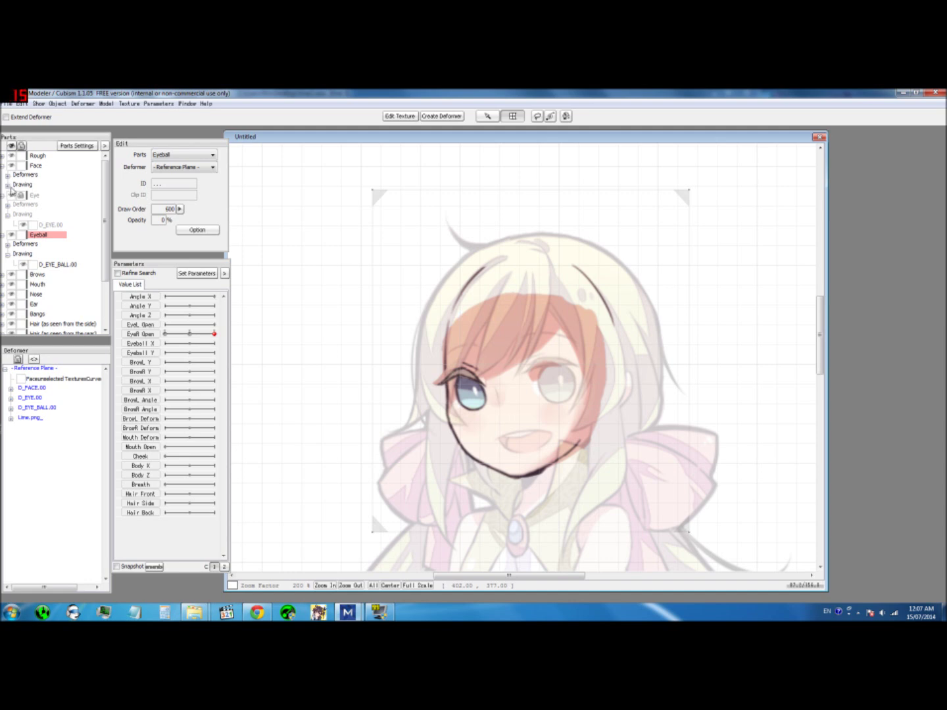
pyautogui.click(7, 186)
pyautogui.click(48, 196)
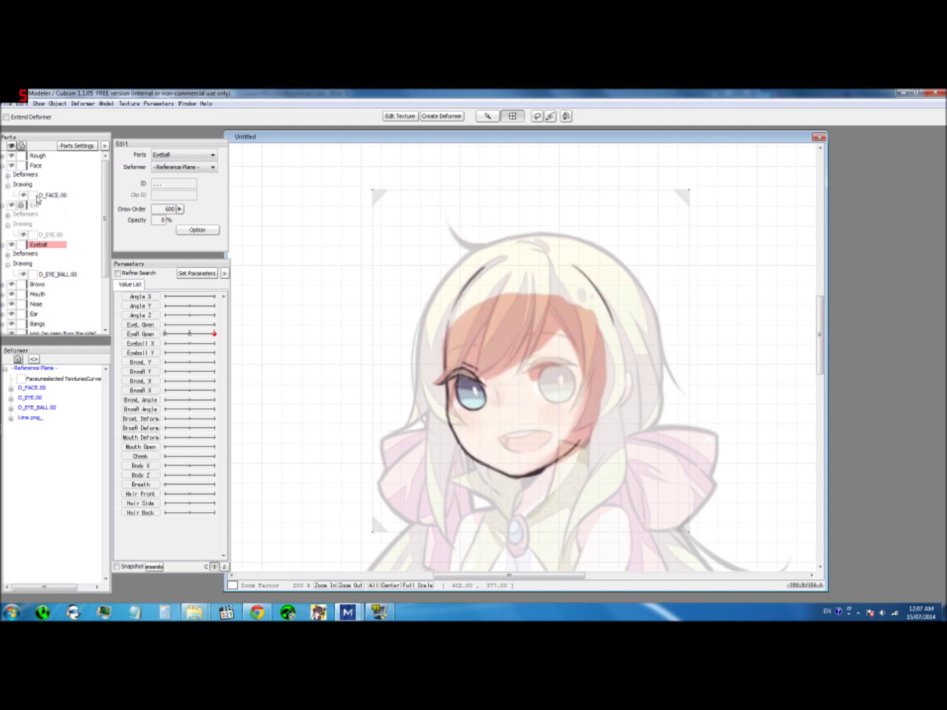
pyautogui.click(199, 170)
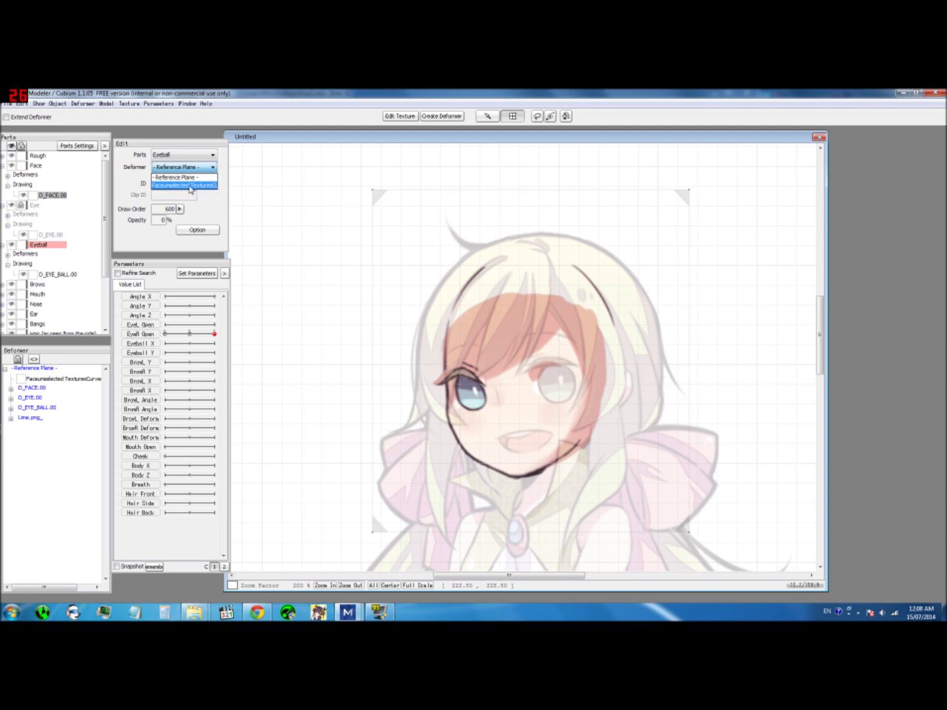
pyautogui.click(175, 185)
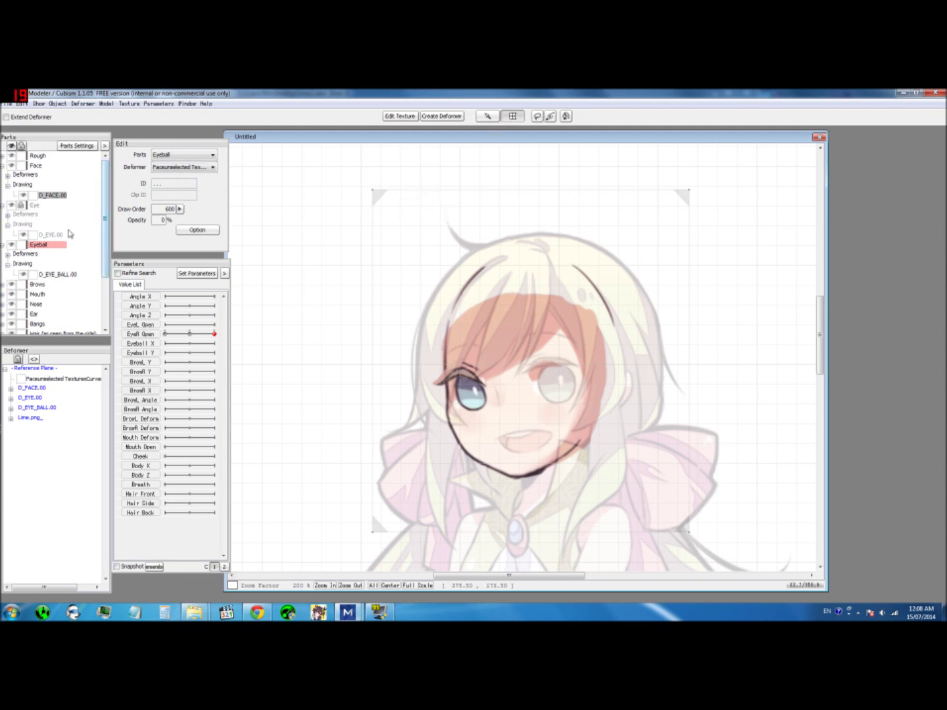
# Select the D_FACE.00 drawing with the selection tool and associate it with the face's Curved Surface deformer
pyautogui.click(487, 117)
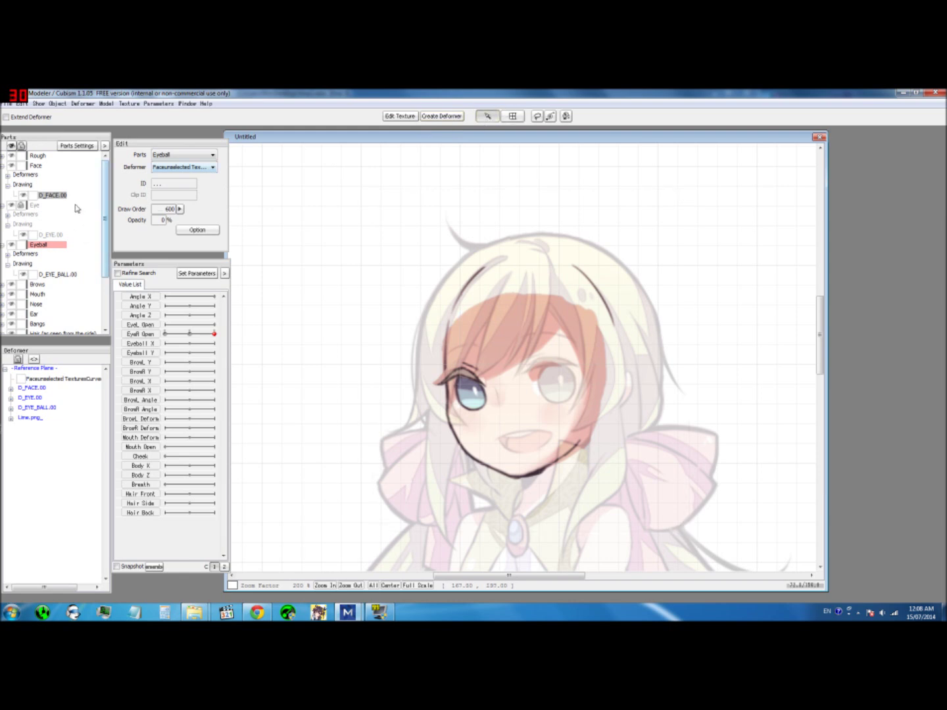
pyautogui.click(56, 197)
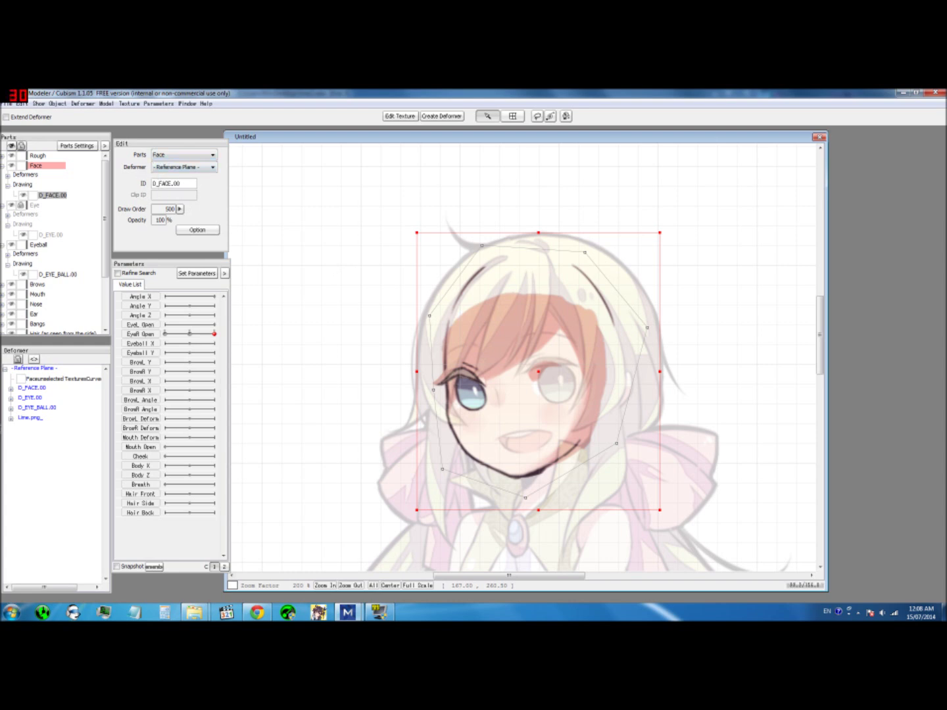
pyautogui.click(187, 170)
pyautogui.click(184, 185)
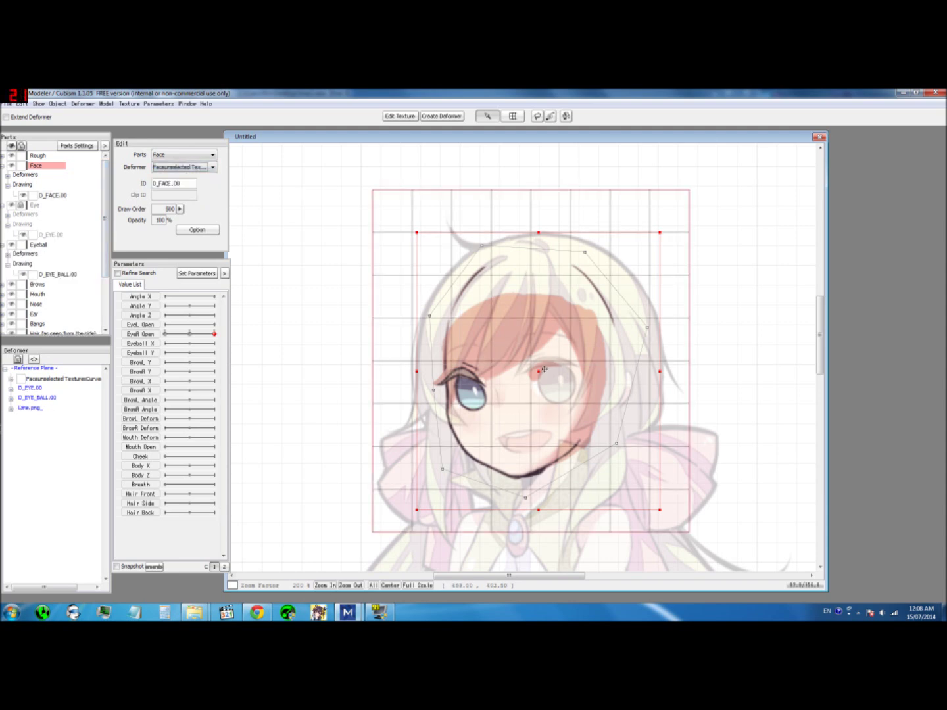
# Test moving the face drawing inside its deformer, undo the move, and try moving the deformer itself
pyautogui.moveTo(531, 358); pyautogui.dragTo(478, 332)
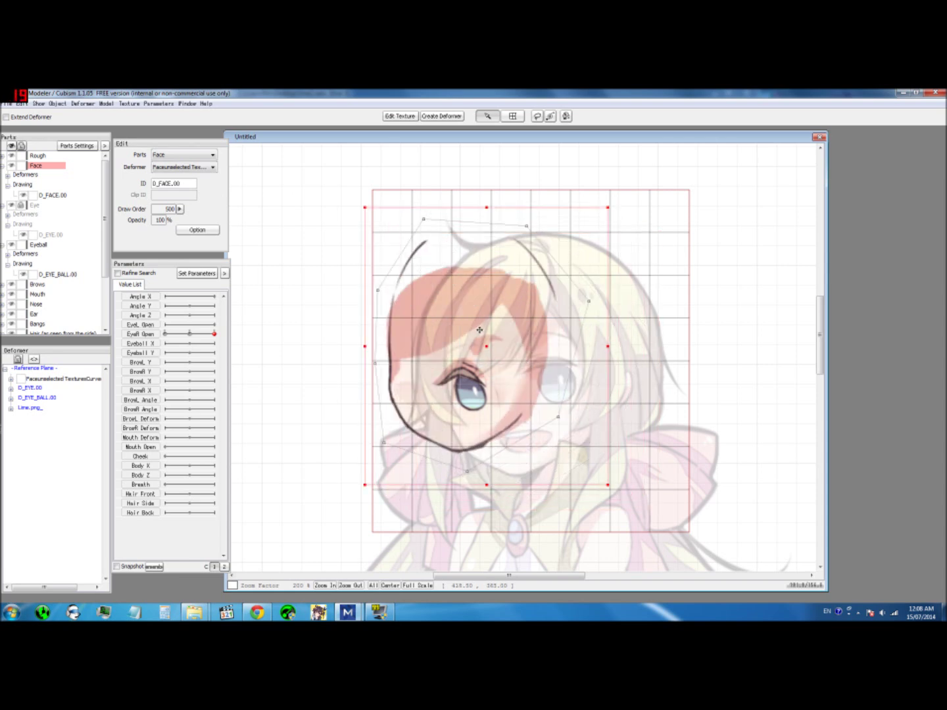
pyautogui.hotkey('ctrl', 'z')
pyautogui.click(513, 116)
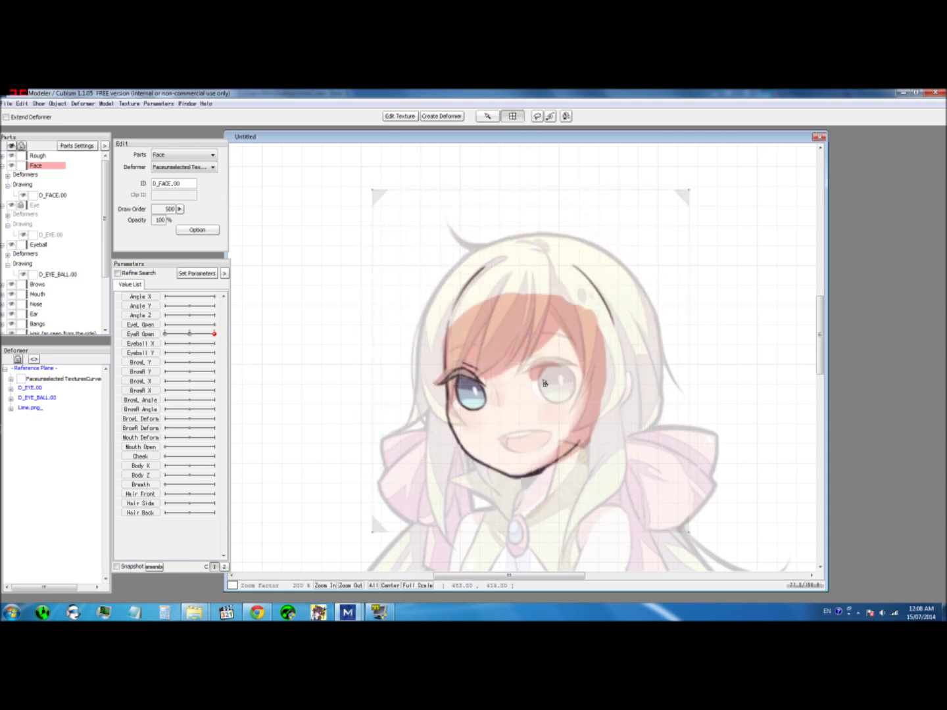
pyautogui.click(526, 360)
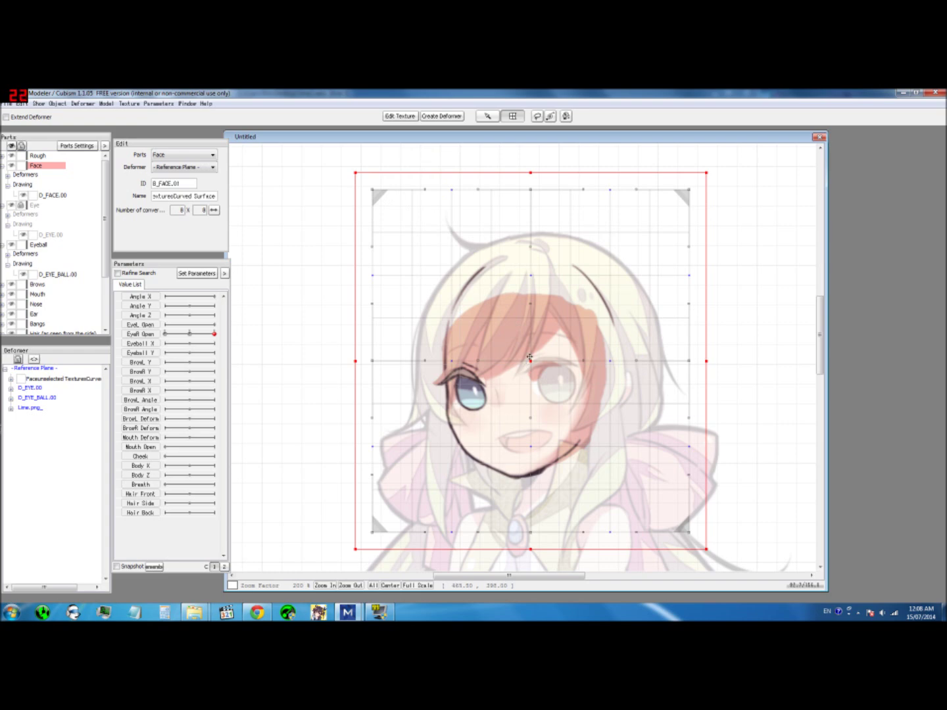
pyautogui.moveTo(527, 361)
pyautogui.mouseDown()
pyautogui.moveTo(488, 343)
pyautogui.moveTo(444, 346)
pyautogui.moveTo(459, 387)
pyautogui.moveTo(526, 385)
pyautogui.moveTo(549, 370)
pyautogui.moveTo(540, 355)
pyautogui.mouseUp()
pyautogui.click(316, 243)
# Select the eyeball drawing with the selection tool and associate it with the face's Curved Surface deformer
pyautogui.click(472, 389)
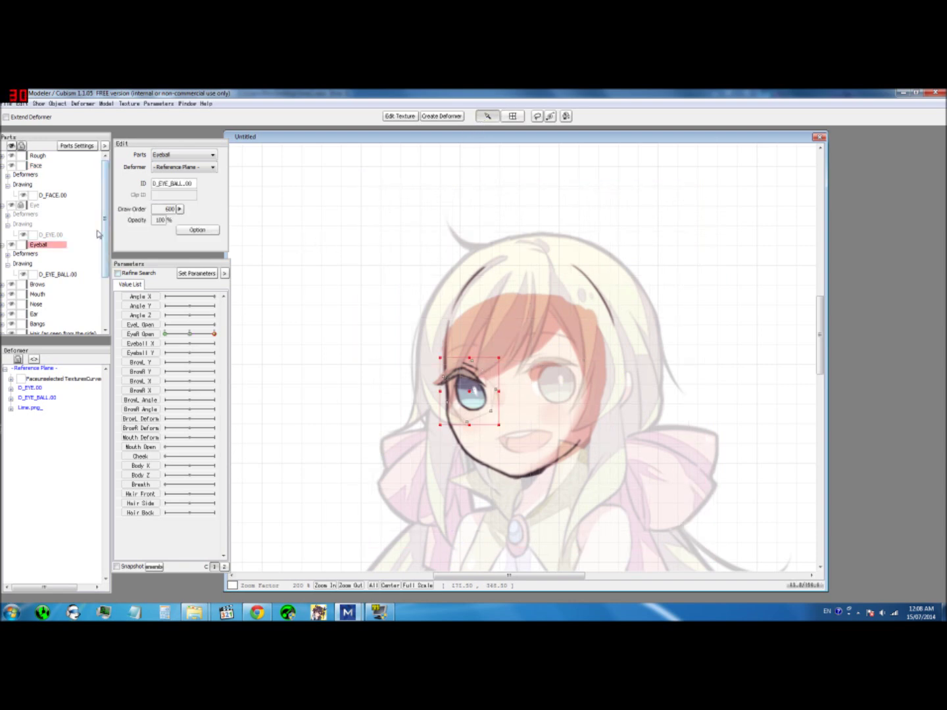
pyautogui.click(194, 169)
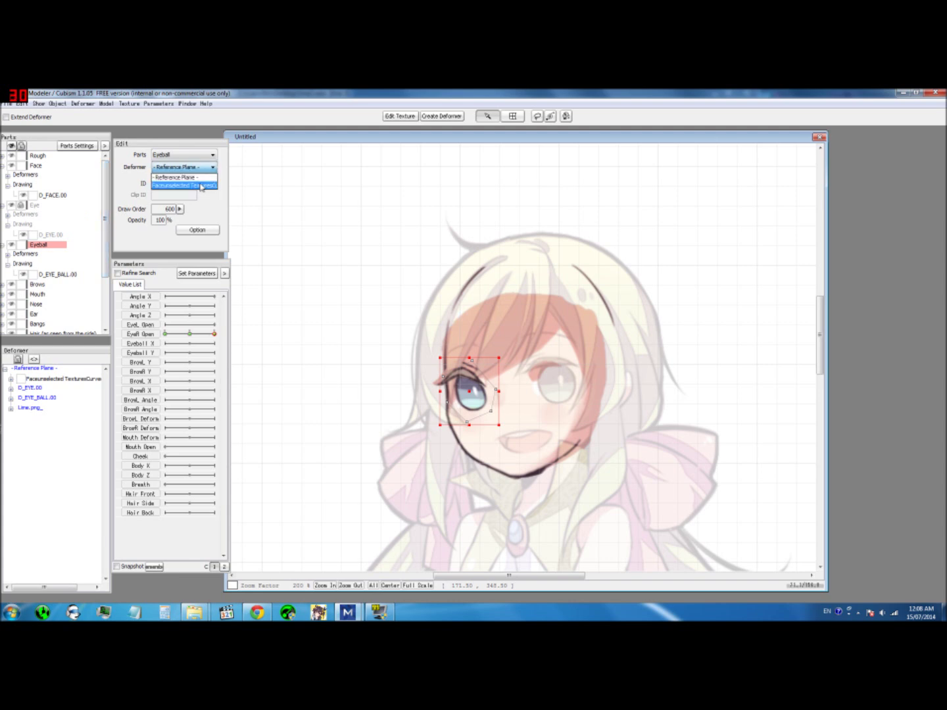
pyautogui.click(201, 186)
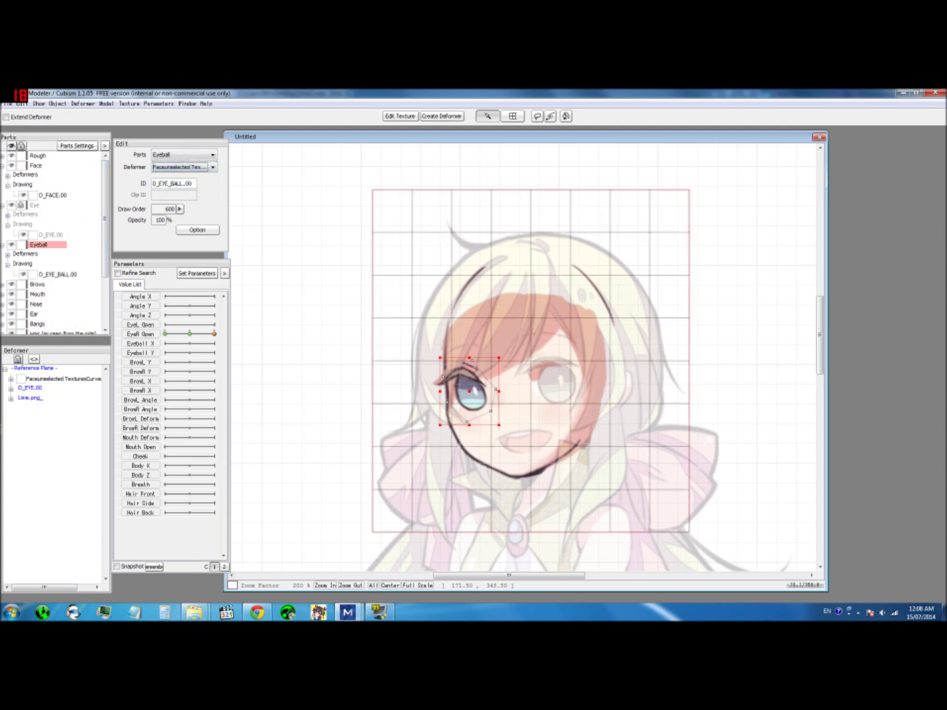
# Unlock the Eye part, associate its D_EYE.00 drawing with the face's Curved Surface deformer, and return to the deformer tool
pyautogui.click(22, 205)
pyautogui.click(33, 206)
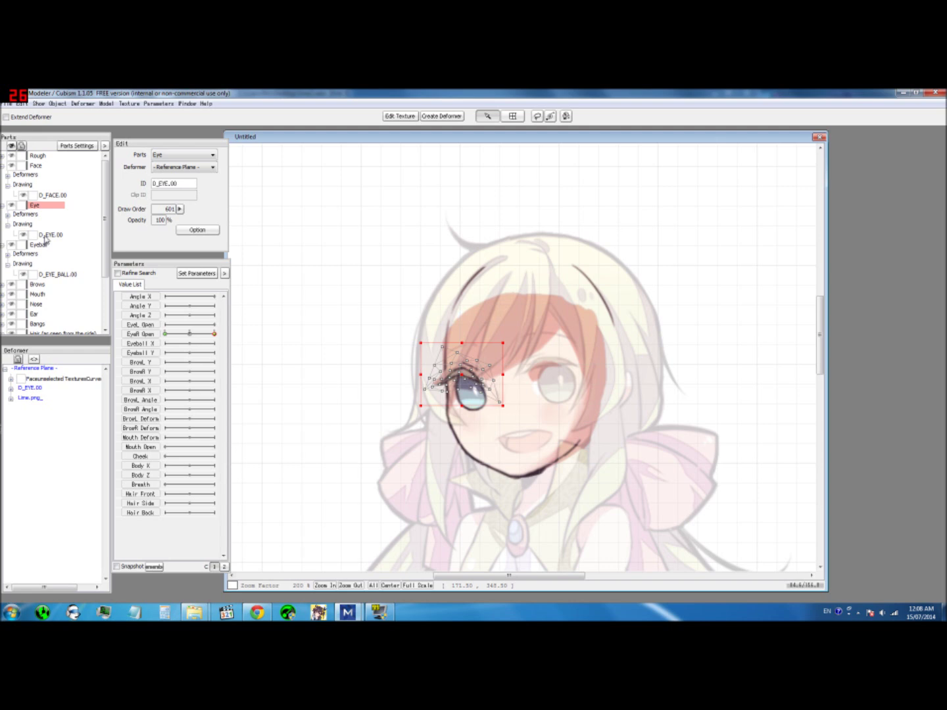
pyautogui.click(194, 169)
pyautogui.click(190, 186)
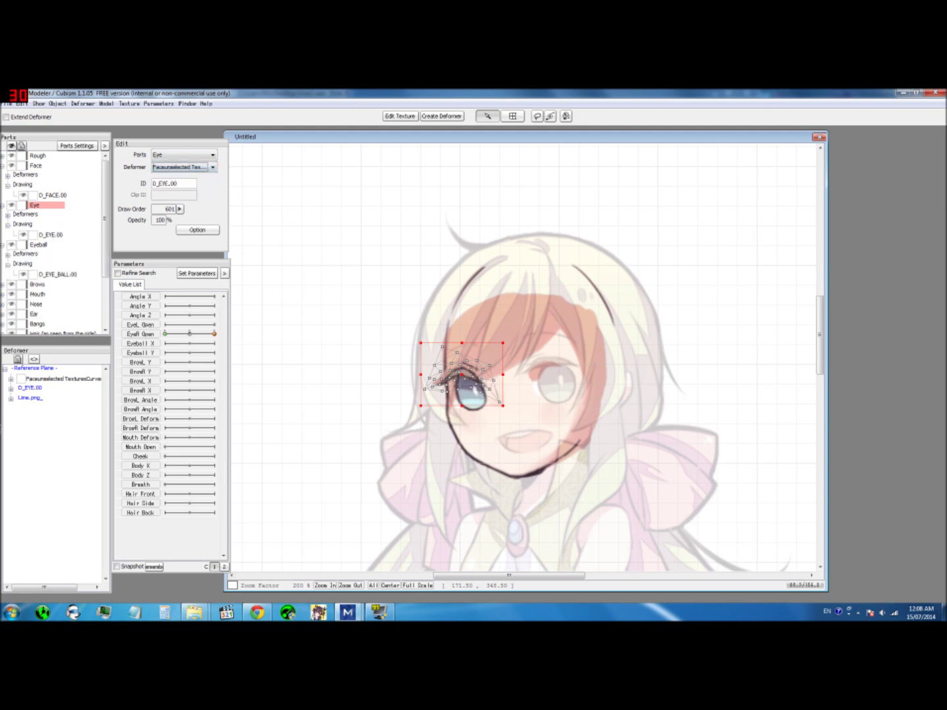
pyautogui.click(512, 116)
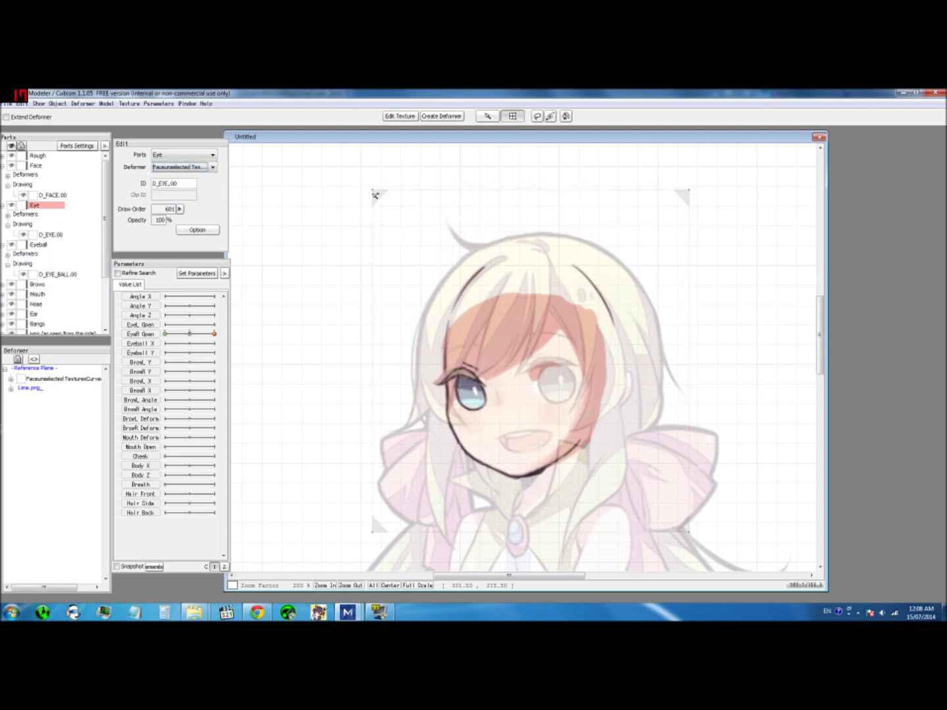
# Select the face's Curved Surface deformer, test resizing it and pulling its inner control points, and undo the changes
pyautogui.click(376, 195)
pyautogui.moveTo(532, 359)
pyautogui.mouseDown()
pyautogui.moveTo(504, 342)
pyautogui.moveTo(441, 336)
pyautogui.moveTo(424, 363)
pyautogui.moveTo(524, 373)
pyautogui.moveTo(546, 349)
pyautogui.moveTo(530, 340)
pyautogui.moveTo(532, 359)
pyautogui.mouseUp()
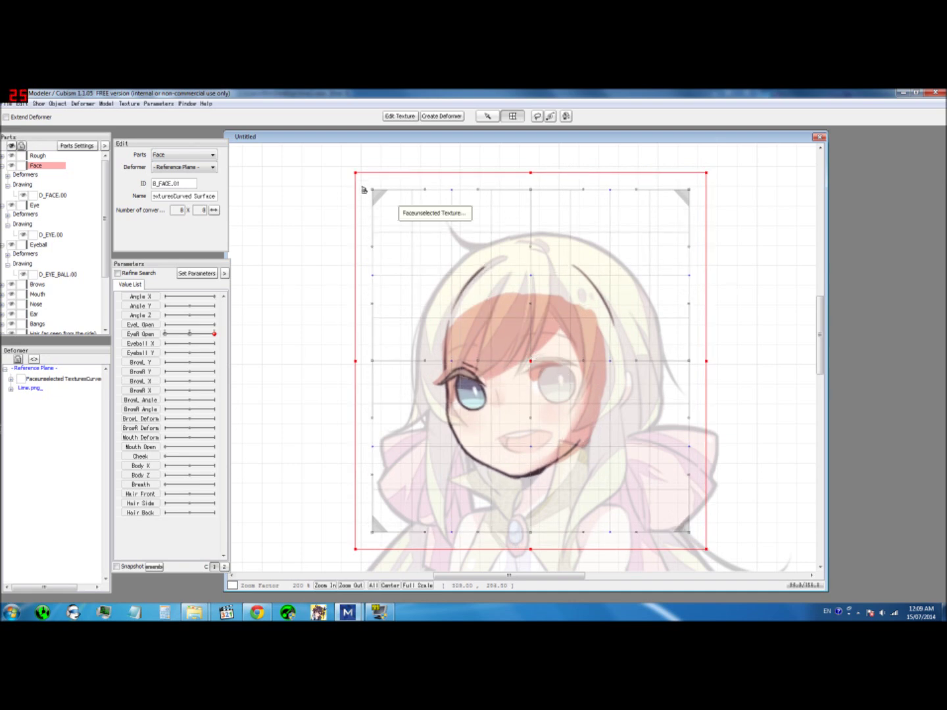
pyautogui.moveTo(356, 174)
pyautogui.mouseDown()
pyautogui.moveTo(363, 289)
pyautogui.moveTo(328, 216)
pyautogui.moveTo(376, 188)
pyautogui.mouseUp()
pyautogui.hotkey('ctrl', 'z')
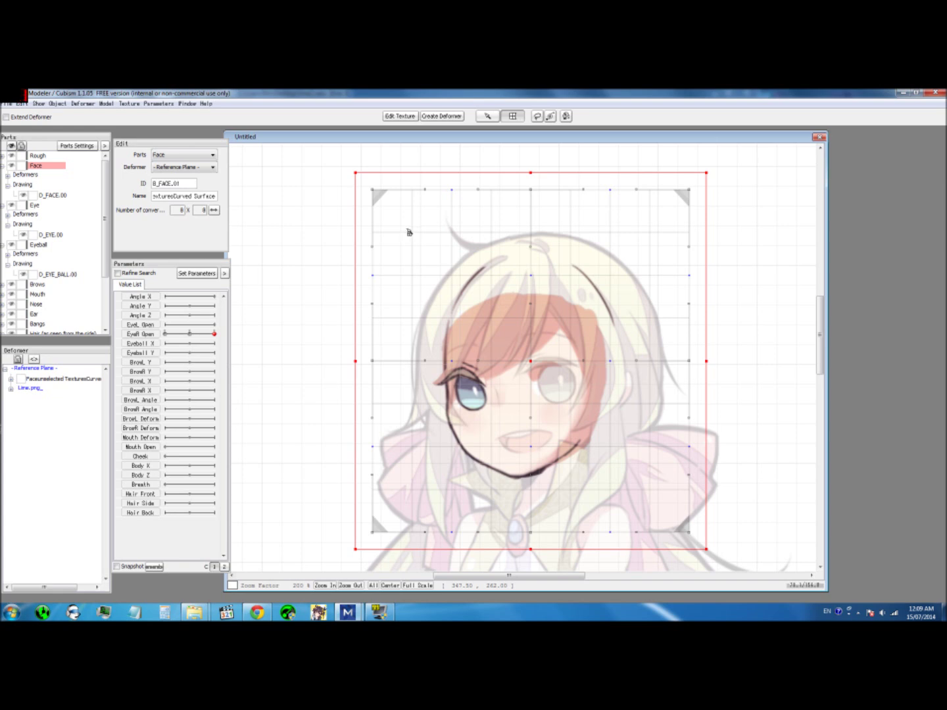
pyautogui.moveTo(480, 363)
pyautogui.mouseDown()
pyautogui.moveTo(483, 421)
pyautogui.moveTo(428, 412)
pyautogui.mouseUp()
pyautogui.hotkey('ctrl', 'z')
pyautogui.moveTo(475, 357); pyautogui.dragTo(426, 360)
pyautogui.hotkey('ctrl', 'z')
pyautogui.moveTo(530, 418)
pyautogui.mouseDown()
pyautogui.moveTo(429, 465)
pyautogui.moveTo(574, 428)
pyautogui.moveTo(429, 447)
pyautogui.moveTo(541, 406)
pyautogui.moveTo(565, 419)
pyautogui.moveTo(537, 421)
pyautogui.mouseUp()
# Add three key points at -30, 0 and 30 to the Angle X parameter for the face deformer
pyautogui.doubleClick(140, 297)
pyautogui.click(446, 353)
pyautogui.click(441, 329)
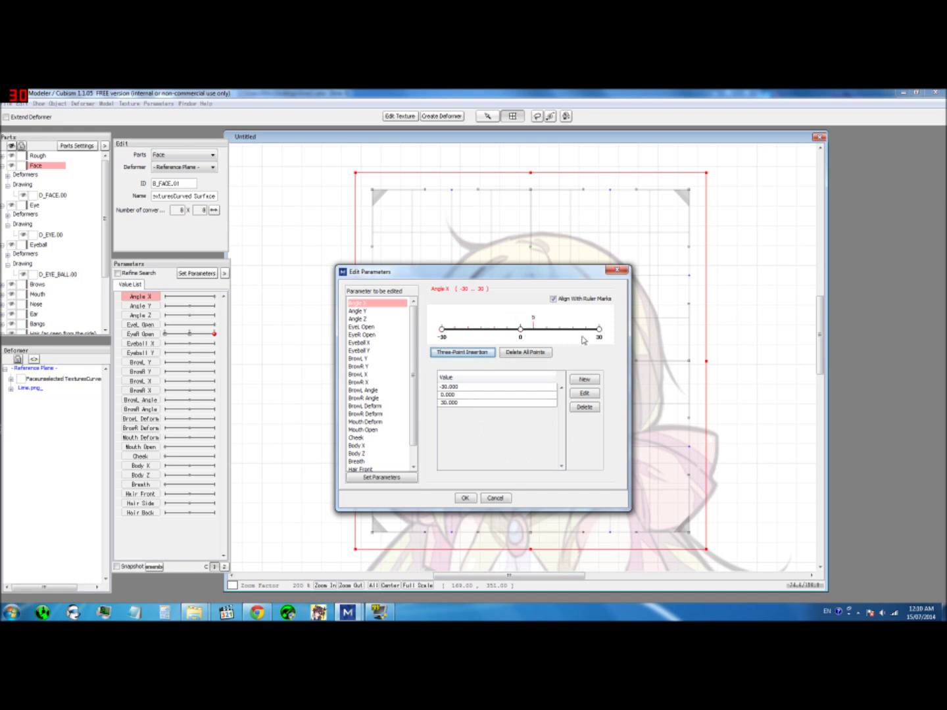
pyautogui.click(520, 332)
pyautogui.click(441, 338)
pyautogui.click(597, 346)
pyautogui.click(465, 499)
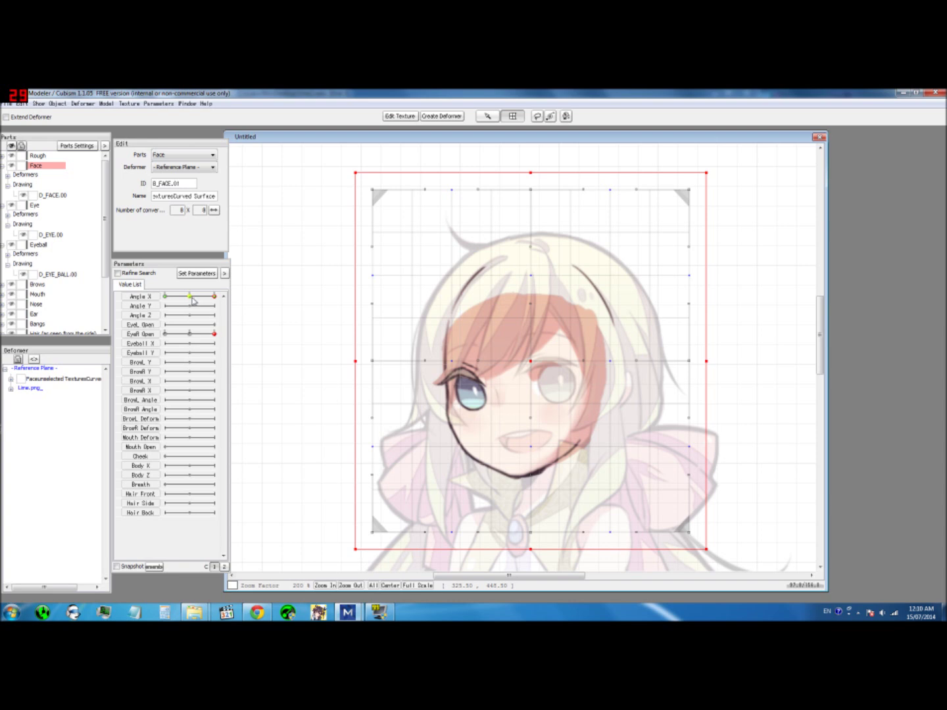
# Set Angle X to its middle key of 0 and reselect the face's Curved Surface deformer
pyautogui.click(191, 297)
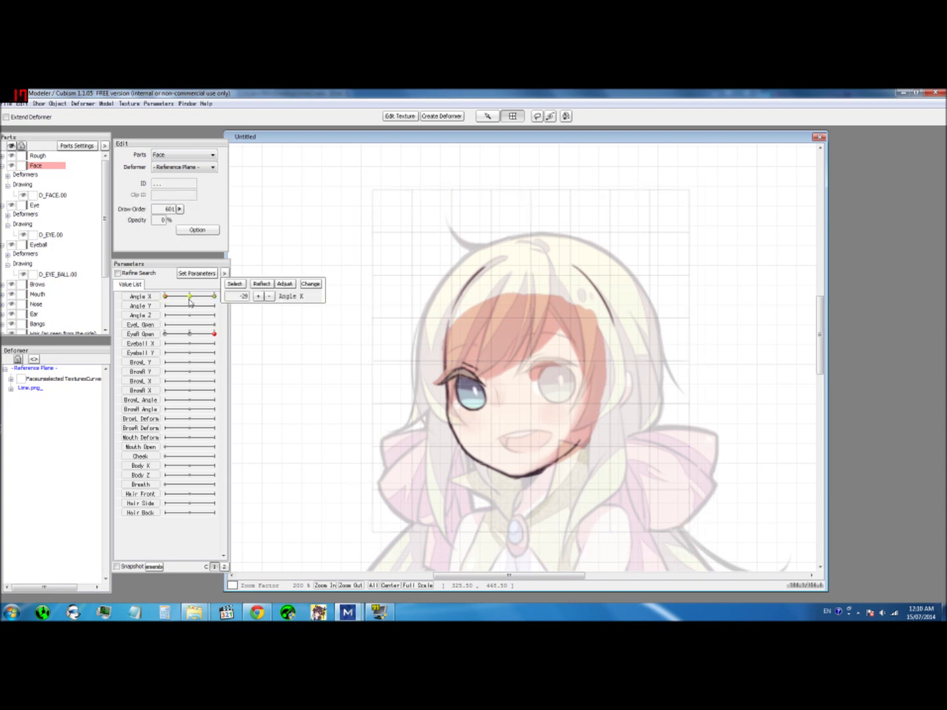
pyautogui.click(188, 297)
pyautogui.click(546, 287)
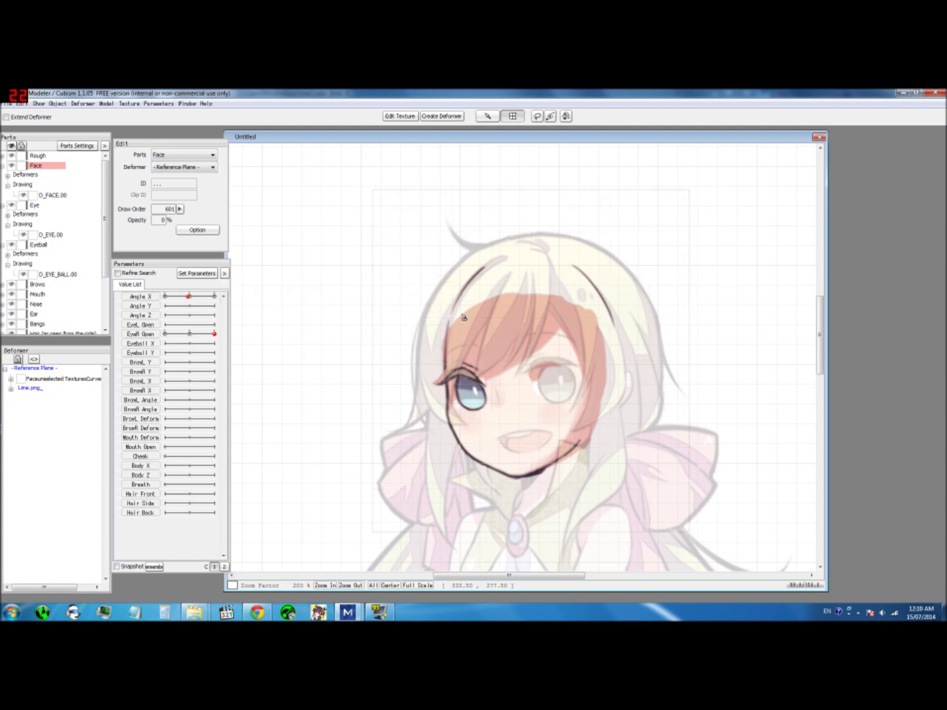
pyautogui.click(190, 298)
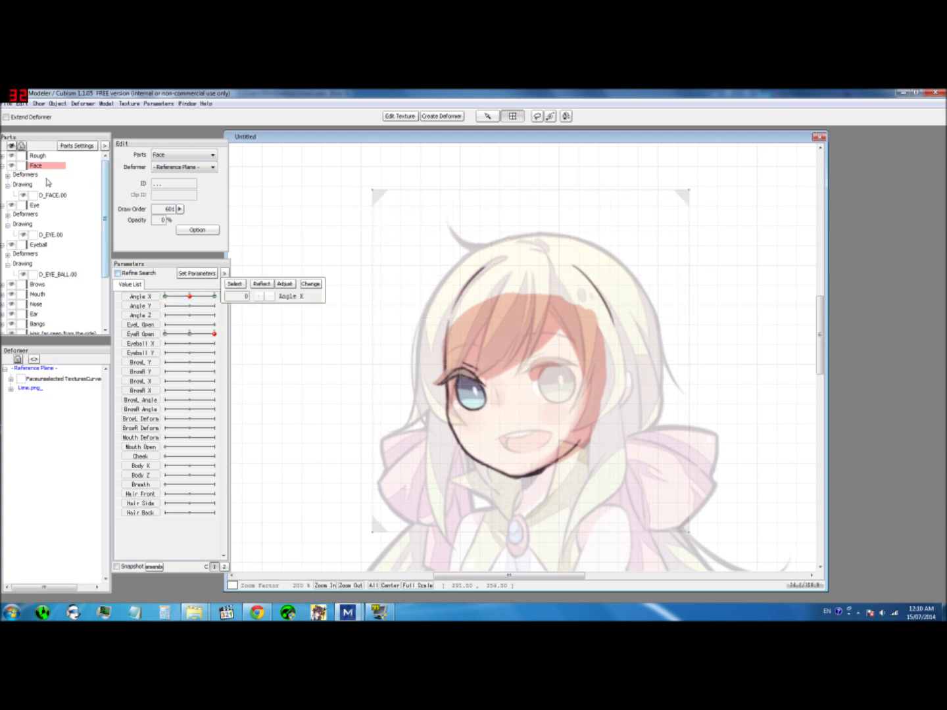
pyautogui.click(384, 201)
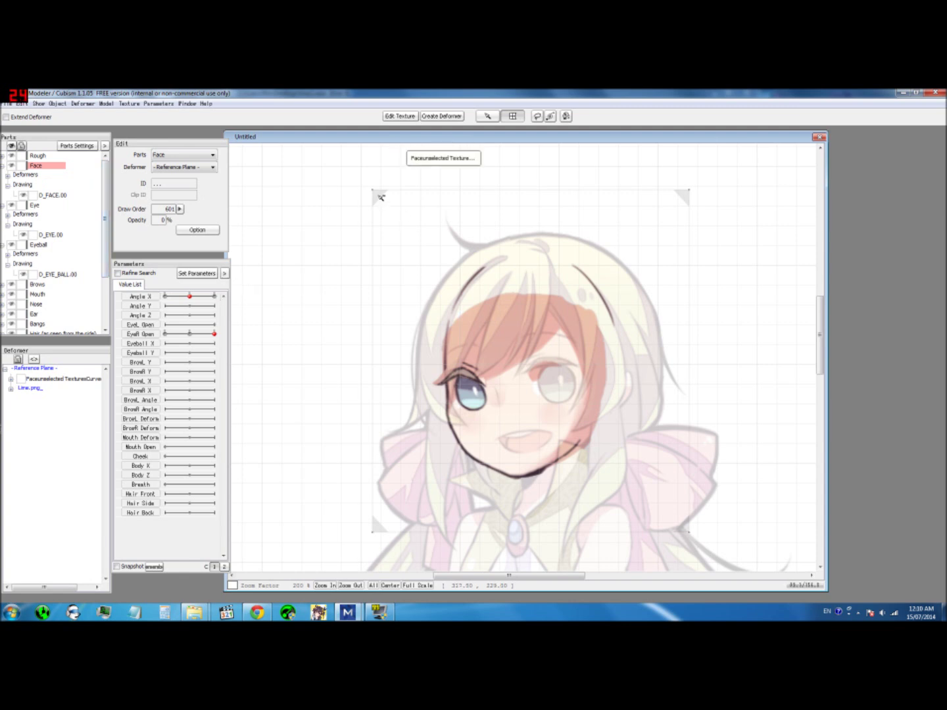
pyautogui.click(380, 196)
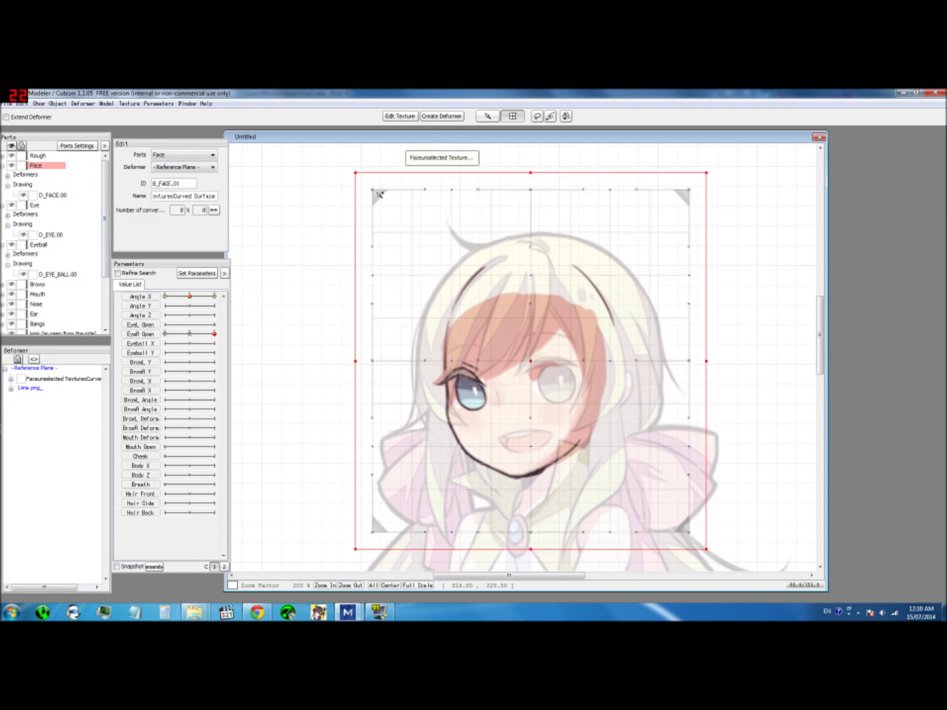
# Set Angle X to -30 and shift the whole face deformer slightly to the left
pyautogui.click(191, 296)
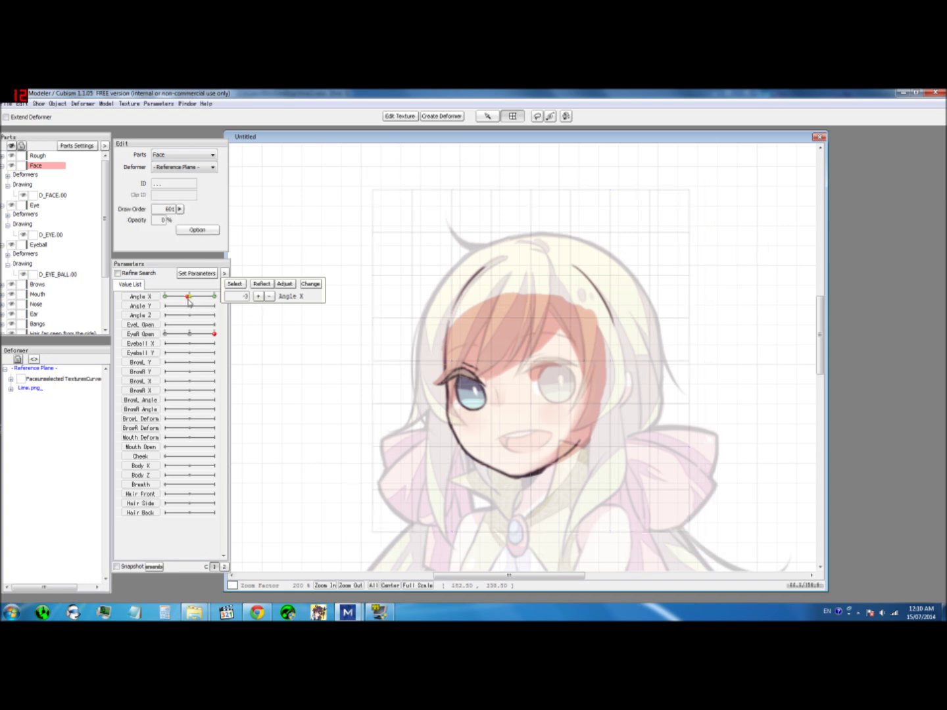
pyautogui.moveTo(190, 297); pyautogui.dragTo(165, 297)
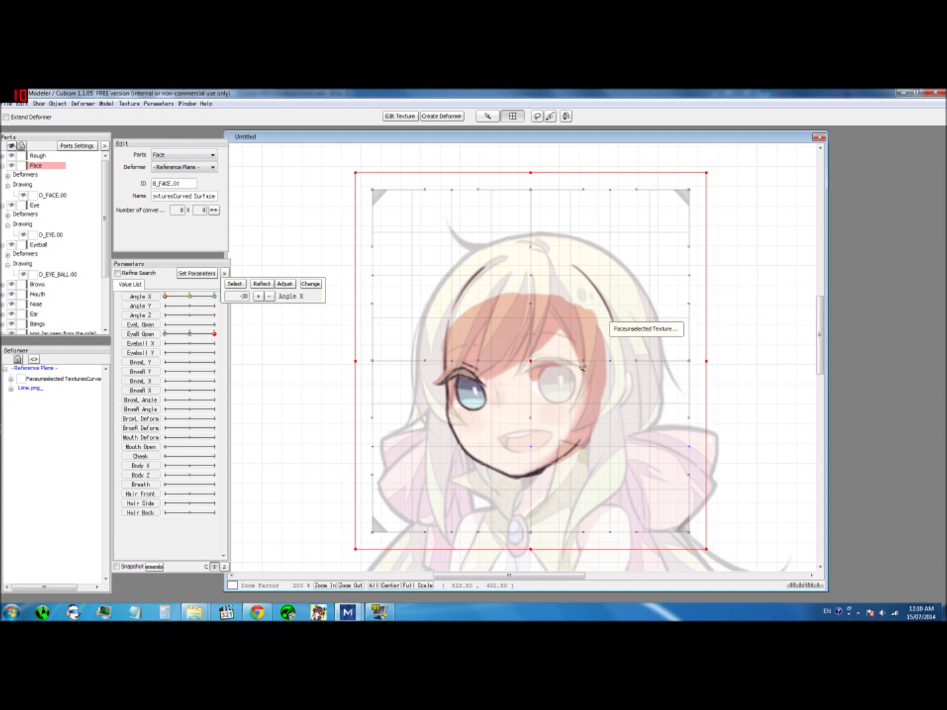
pyautogui.click(531, 363)
pyautogui.moveTo(531, 363); pyautogui.dragTo(522, 362)
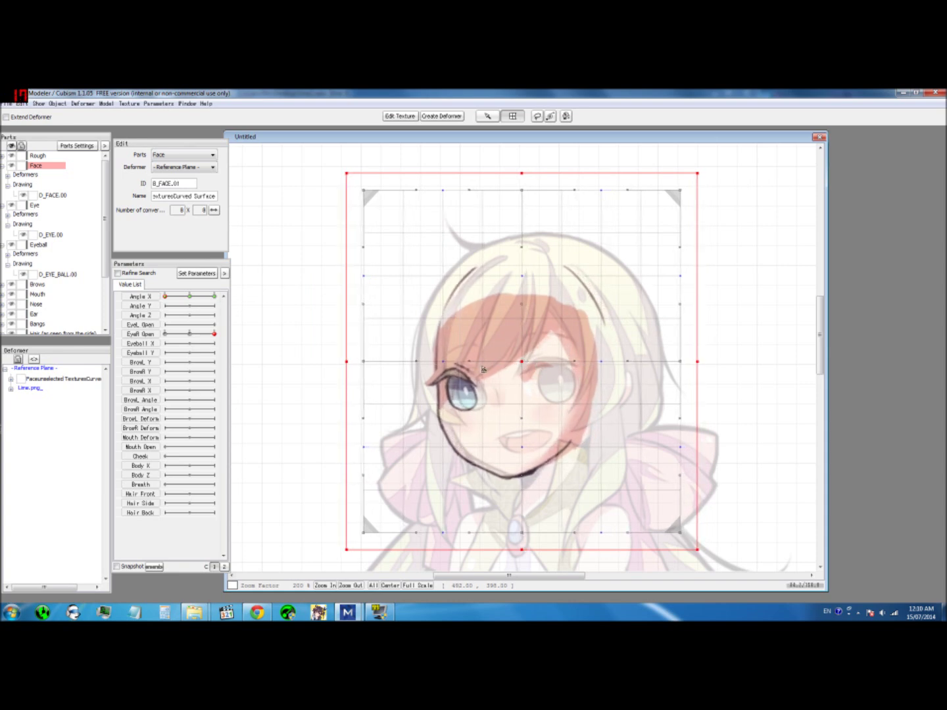
# Adjust the deformer's central and side control points at Angle X -30 to bend the face into its left-turned shape
pyautogui.moveTo(469, 361); pyautogui.dragTo(459, 361)
pyautogui.moveTo(521, 417); pyautogui.dragTo(526, 448)
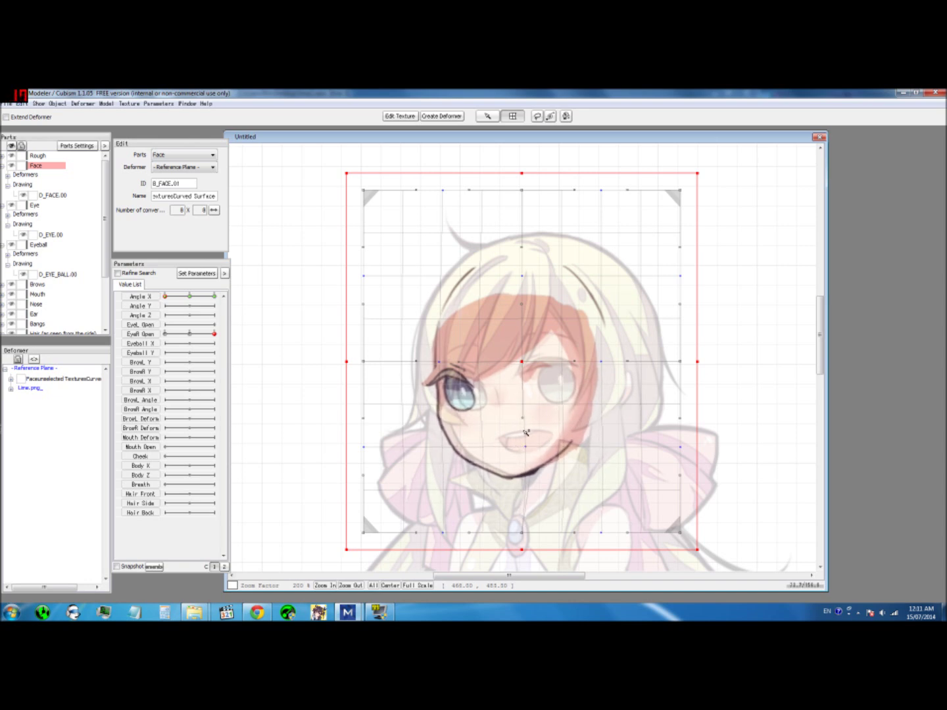
pyautogui.moveTo(524, 249); pyautogui.dragTo(534, 250)
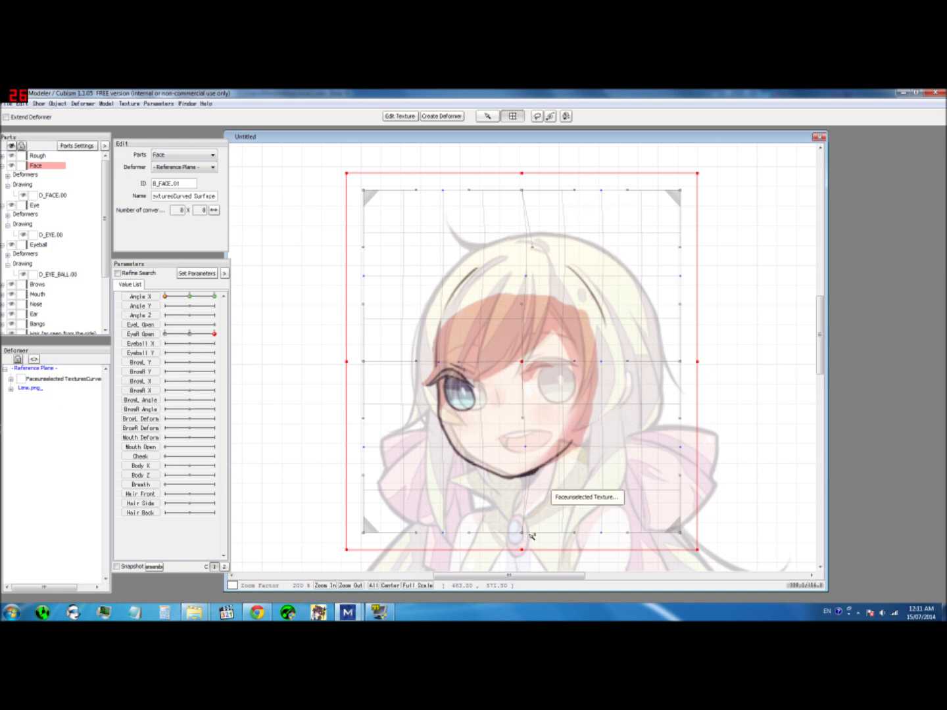
pyautogui.moveTo(530, 536); pyautogui.dragTo(528, 526)
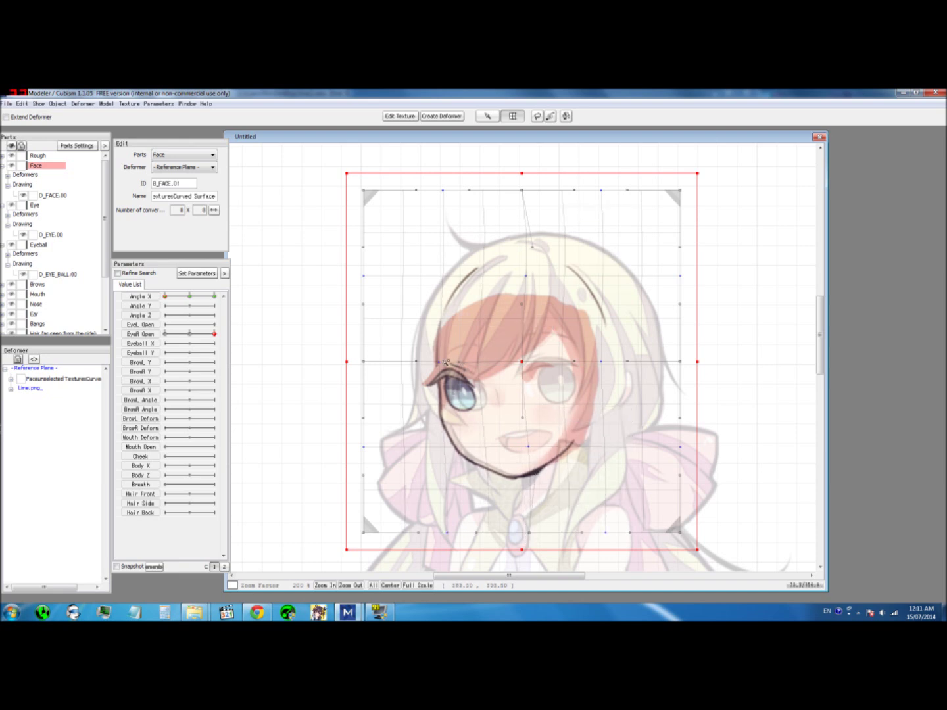
pyautogui.moveTo(442, 362); pyautogui.dragTo(440, 363)
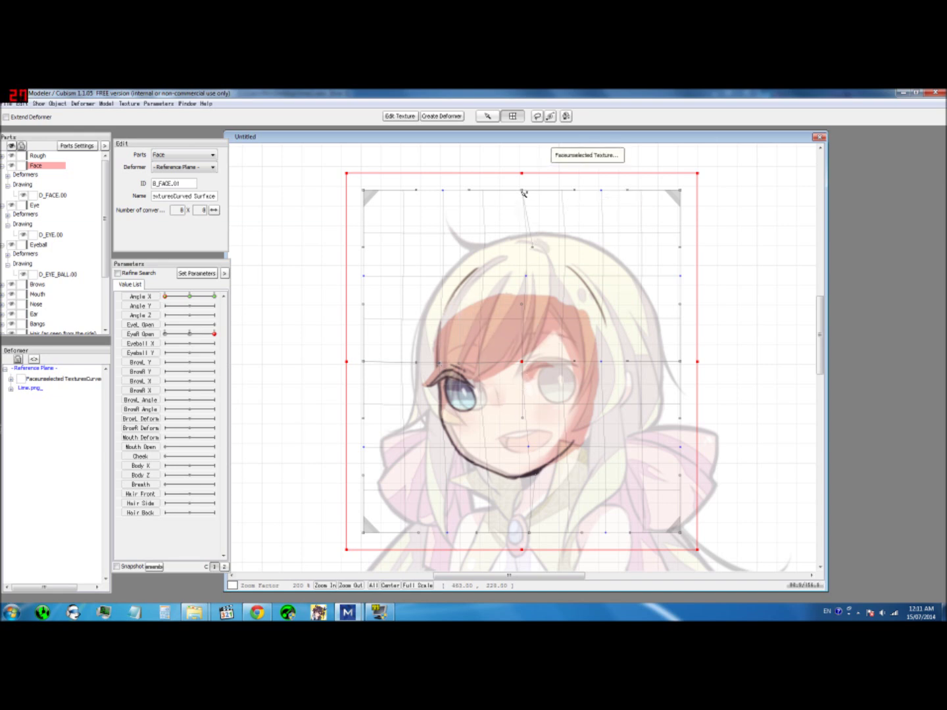
pyautogui.moveTo(532, 248); pyautogui.dragTo(524, 248)
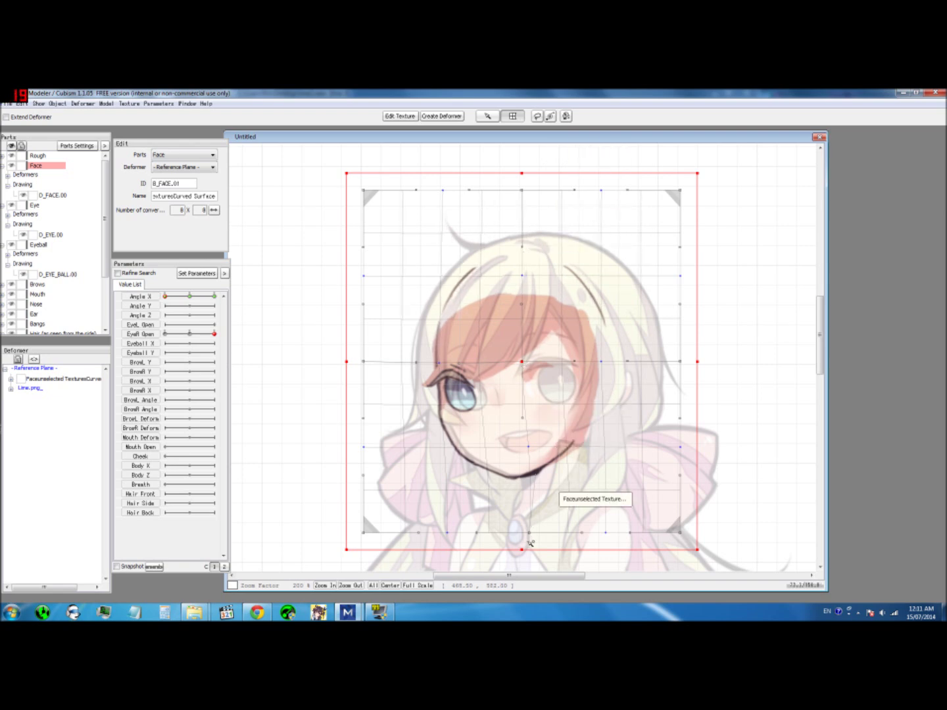
pyautogui.moveTo(538, 475); pyautogui.dragTo(528, 467)
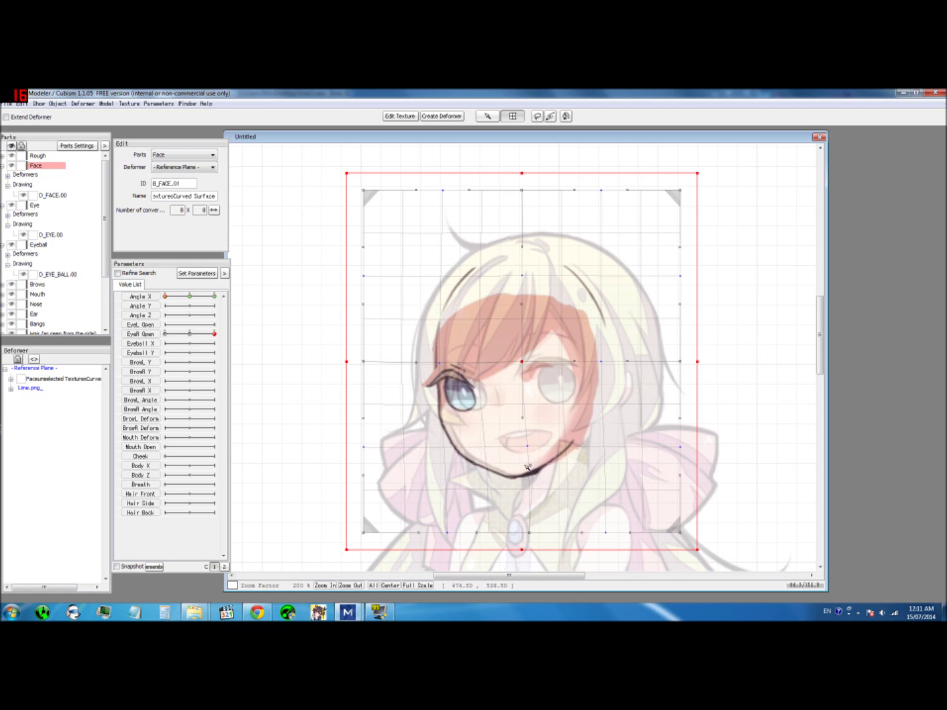
pyautogui.moveTo(518, 360); pyautogui.dragTo(522, 360)
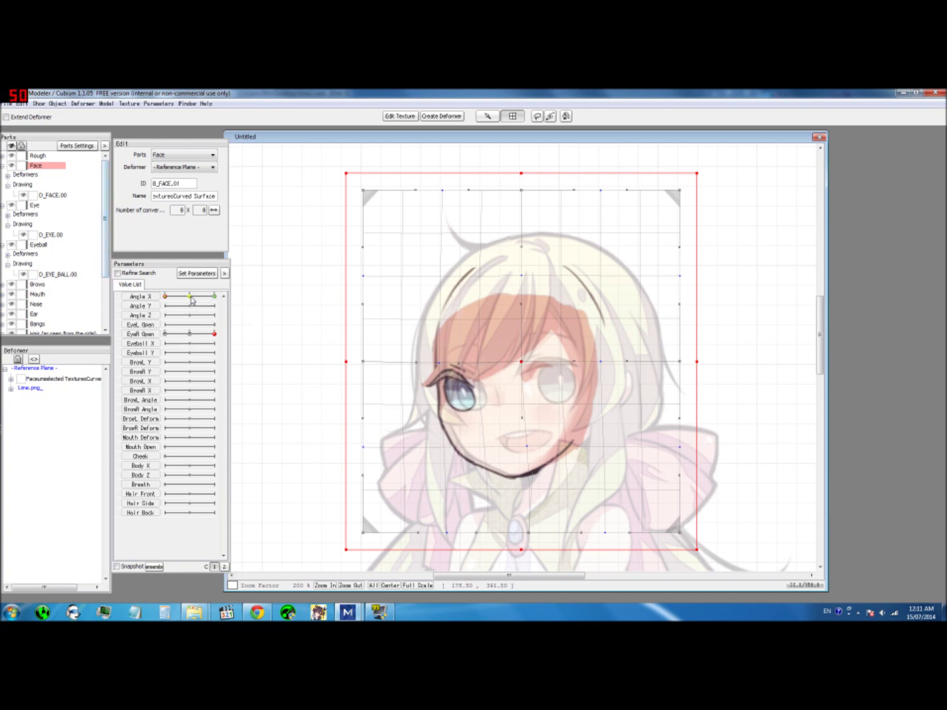
# Set Angle X to 30, shift the face deformer slightly right, and bend its inner control points toward the right
pyautogui.click(213, 296)
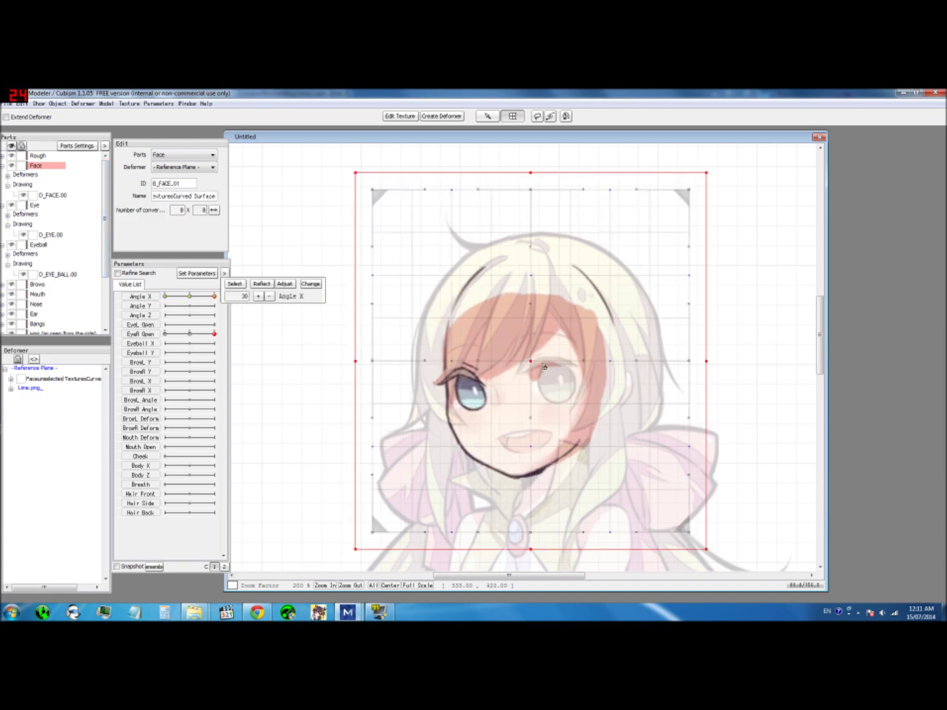
pyautogui.moveTo(529, 361); pyautogui.dragTo(535, 361)
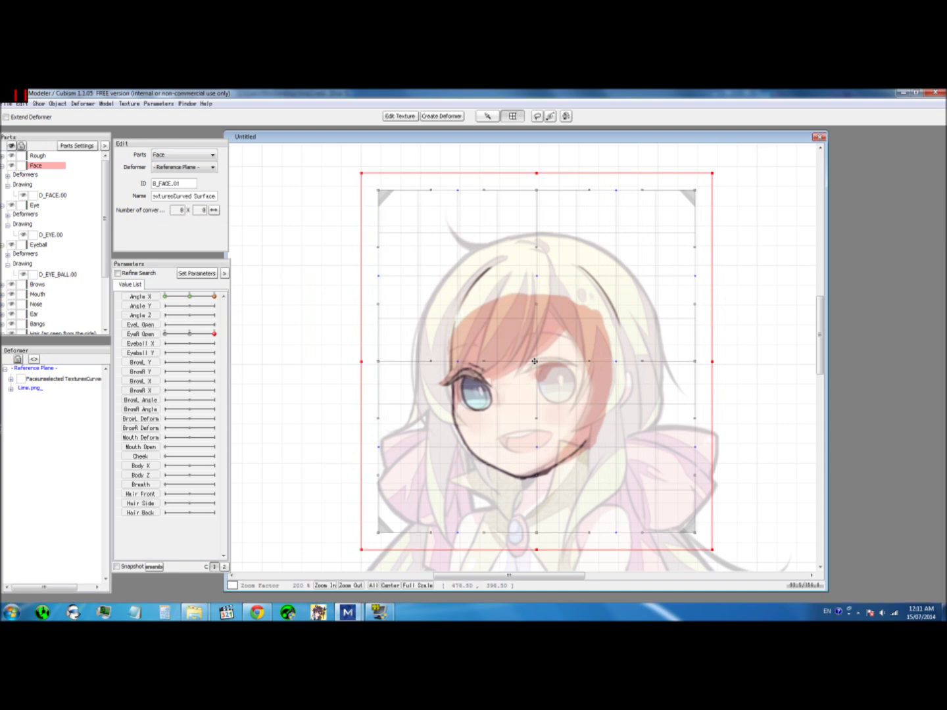
pyautogui.moveTo(550, 437); pyautogui.dragTo(563, 438)
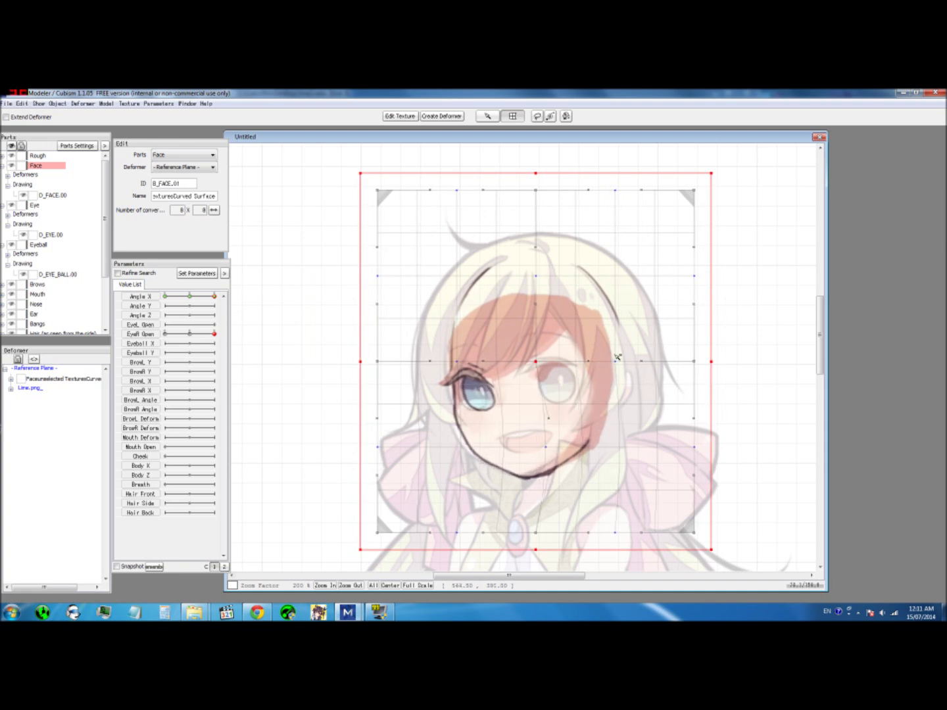
pyautogui.moveTo(616, 357); pyautogui.dragTo(623, 357)
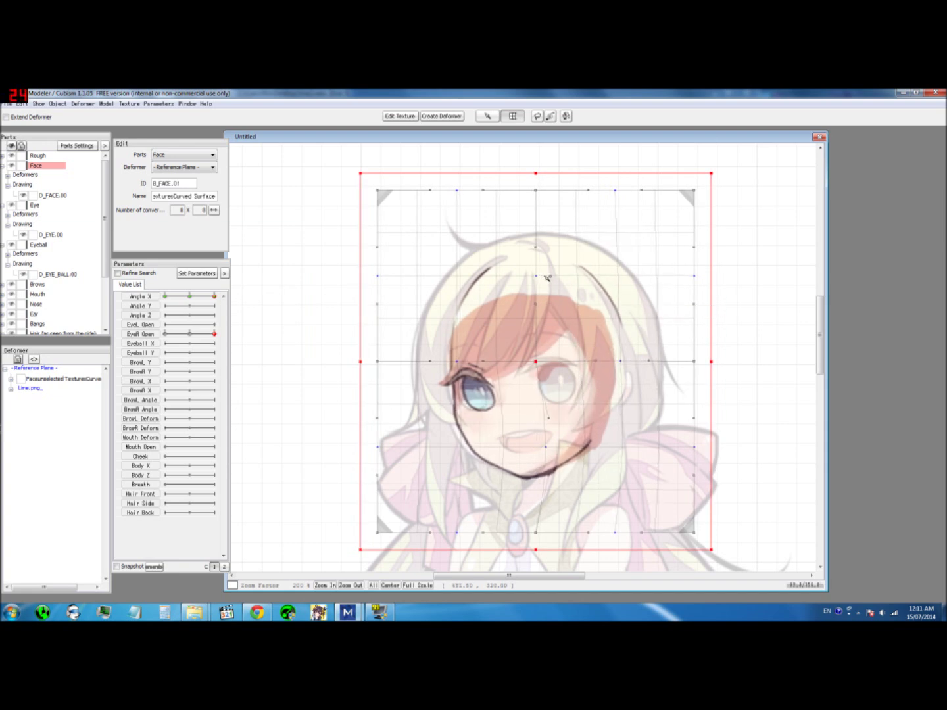
pyautogui.moveTo(537, 275); pyautogui.dragTo(545, 277)
pyautogui.moveTo(497, 363); pyautogui.dragTo(491, 363)
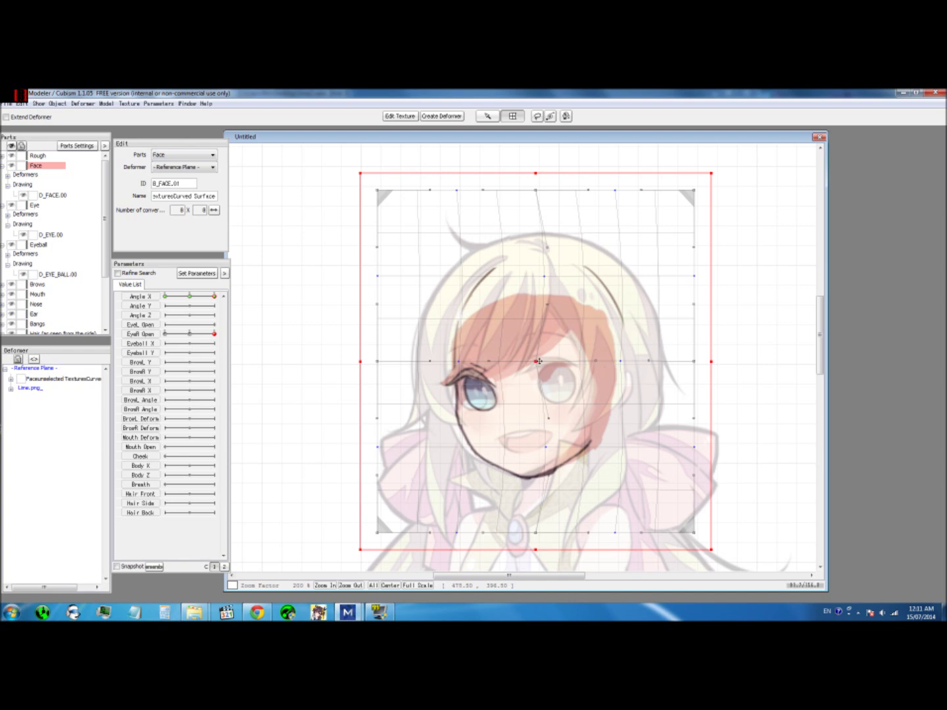
# Refine the control points along the deformer's vertical centre line at Angle X 30 to smooth the right-turned face
pyautogui.moveTo(537, 361); pyautogui.dragTo(543, 361)
pyautogui.scroll(3, 547, 363)
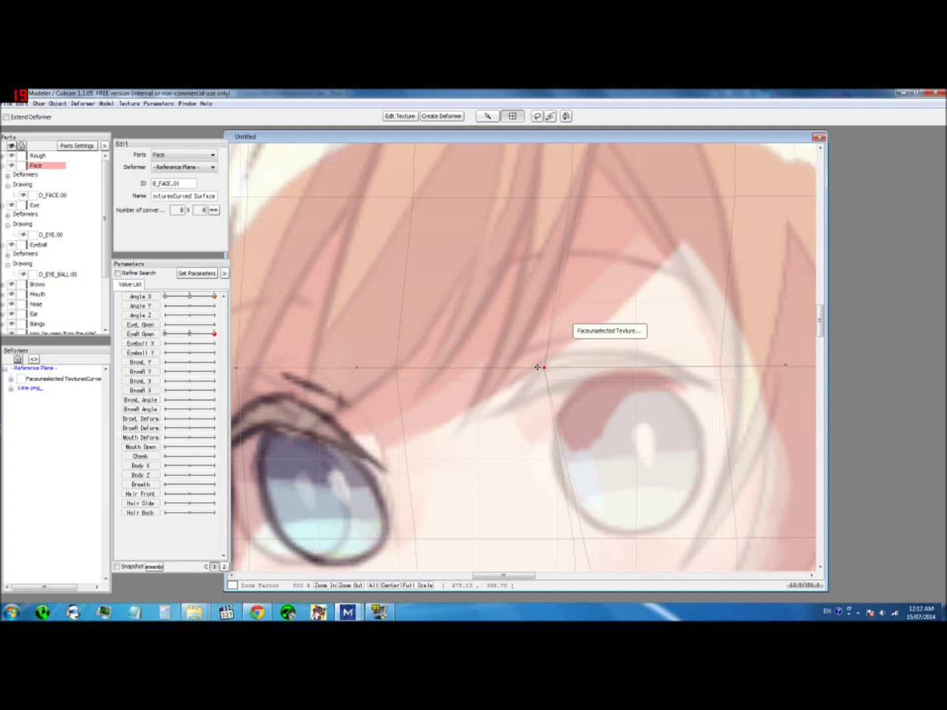
pyautogui.scroll(-1, 538, 367)
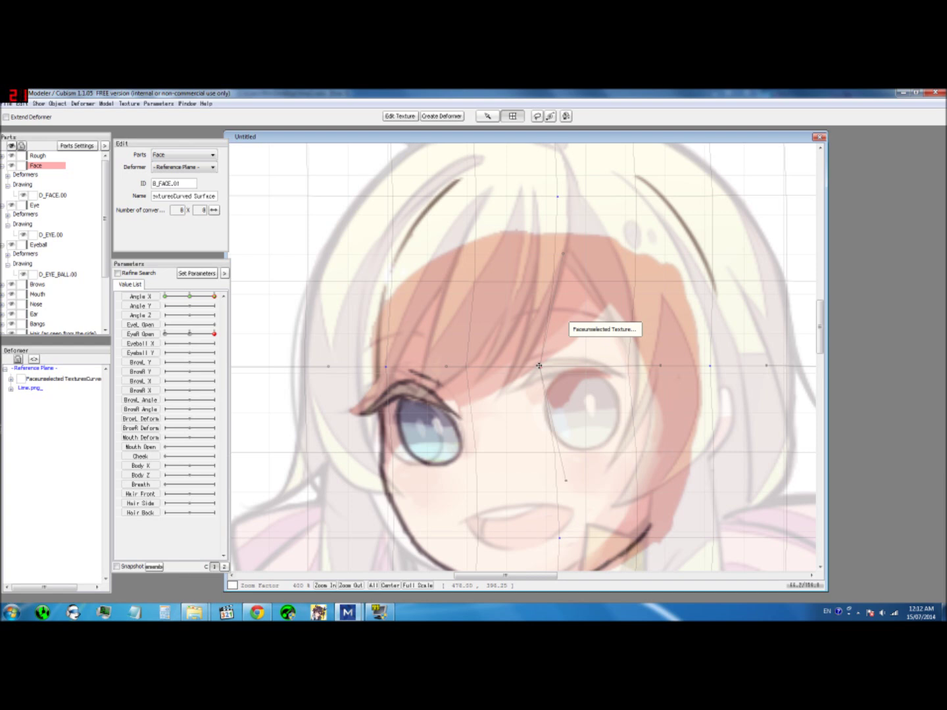
pyautogui.scroll(1, 539, 366)
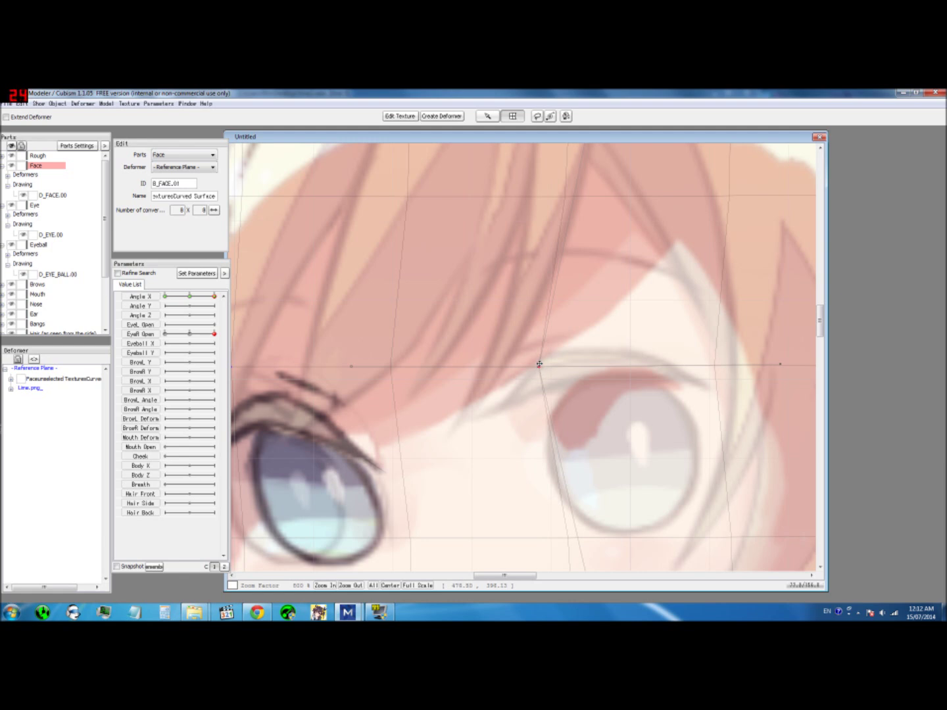
pyautogui.scroll(-3, 537, 365)
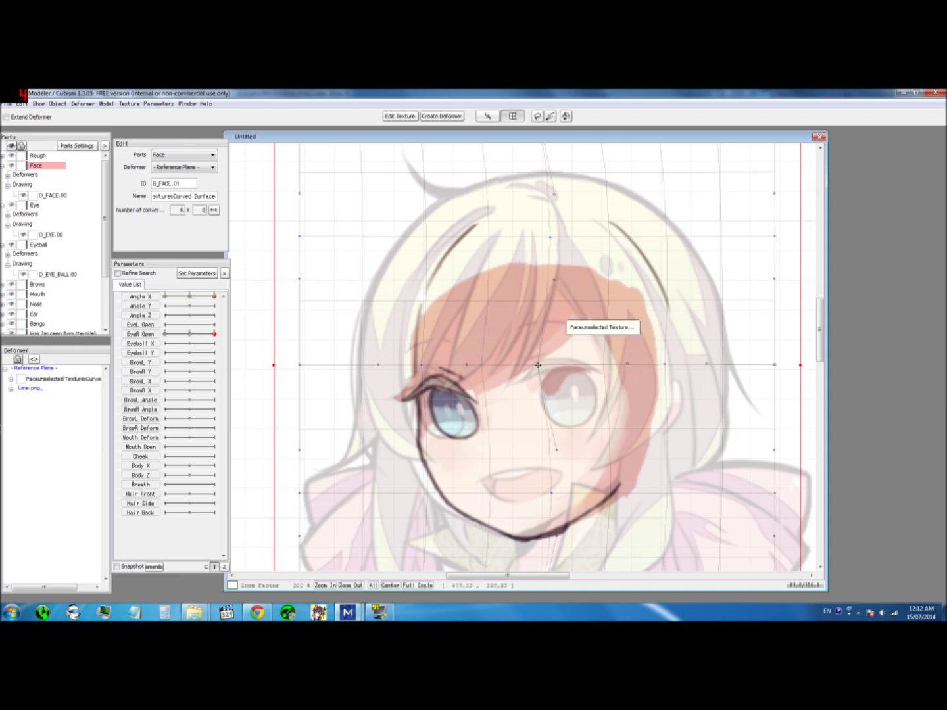
pyautogui.moveTo(543, 367); pyautogui.dragTo(551, 372)
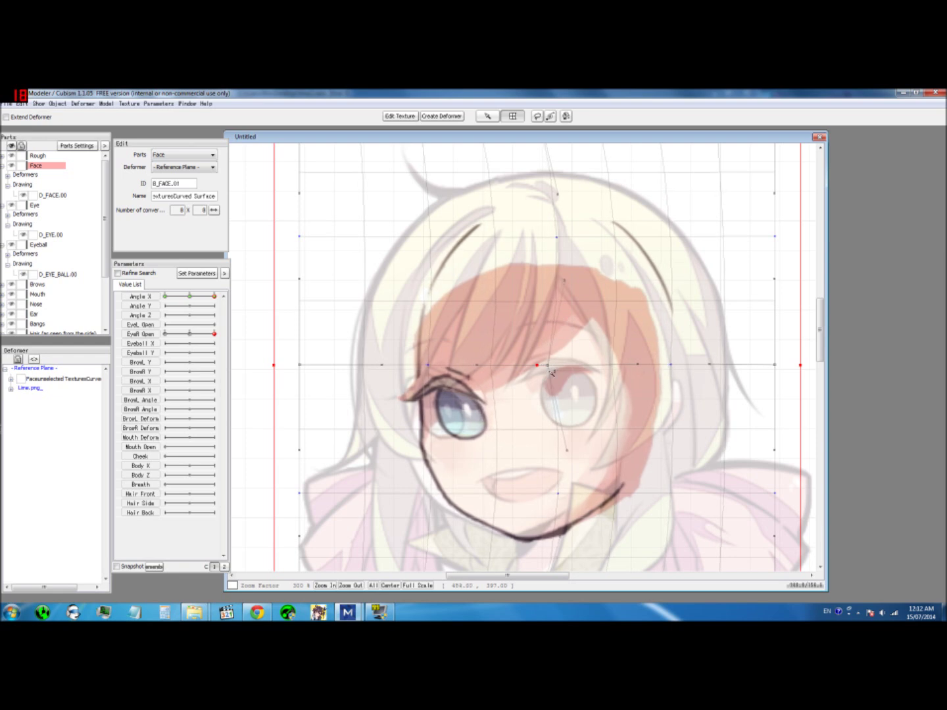
pyautogui.moveTo(560, 449); pyautogui.dragTo(551, 449)
pyautogui.moveTo(567, 284); pyautogui.dragTo(556, 297)
pyautogui.moveTo(551, 365); pyautogui.dragTo(556, 366)
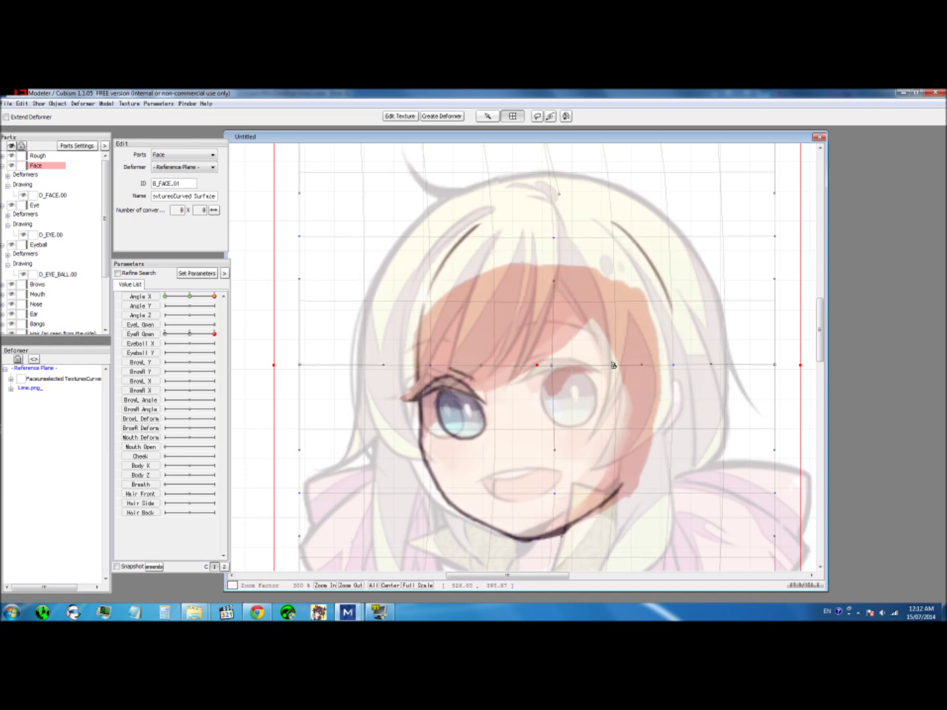
# Hide the [Rough Sketch] part so that only the rigged face and eye drawings show
pyautogui.scroll(-1, 597, 378)
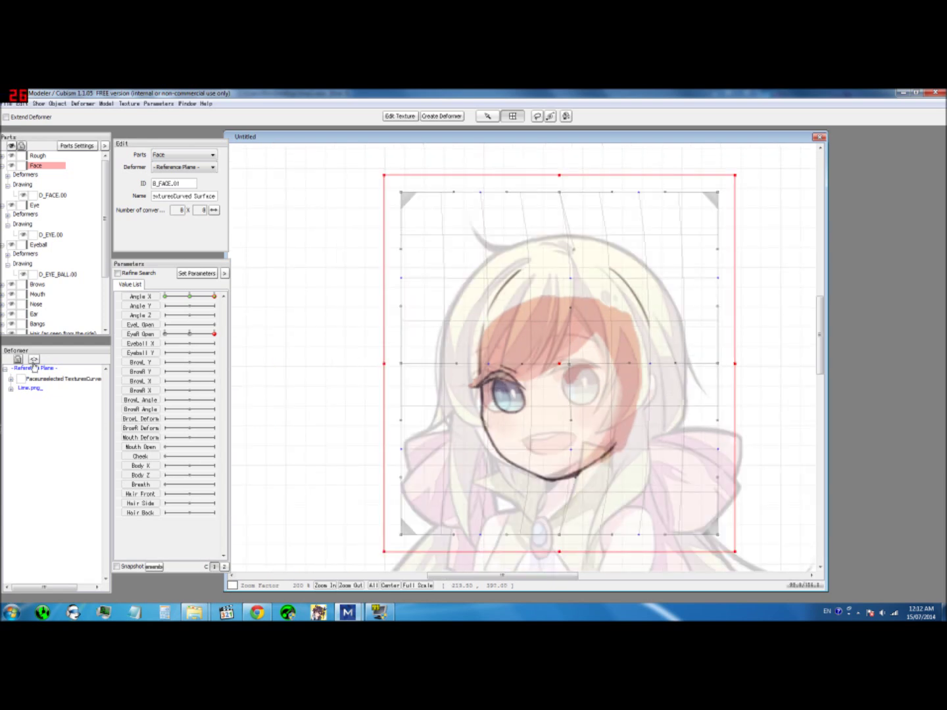
pyautogui.scroll(-2, 36, 307)
pyautogui.click(11, 309)
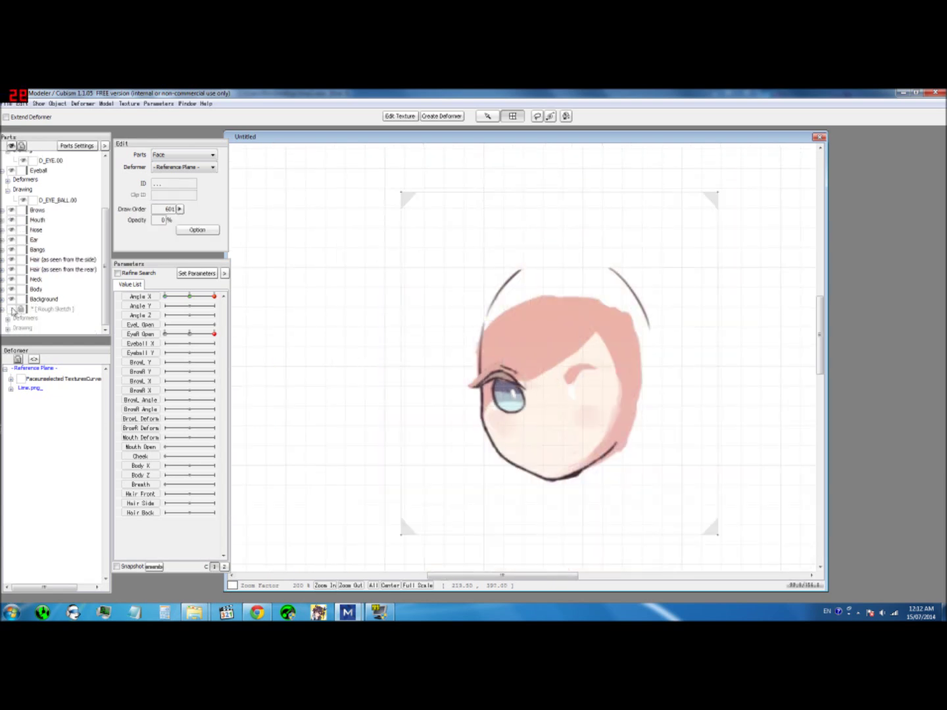
# Sweep Angle X between 30 and -30 to preview the head turning from side to side
pyautogui.moveTo(212, 300); pyautogui.dragTo(120, 291)
pyautogui.click(257, 297)
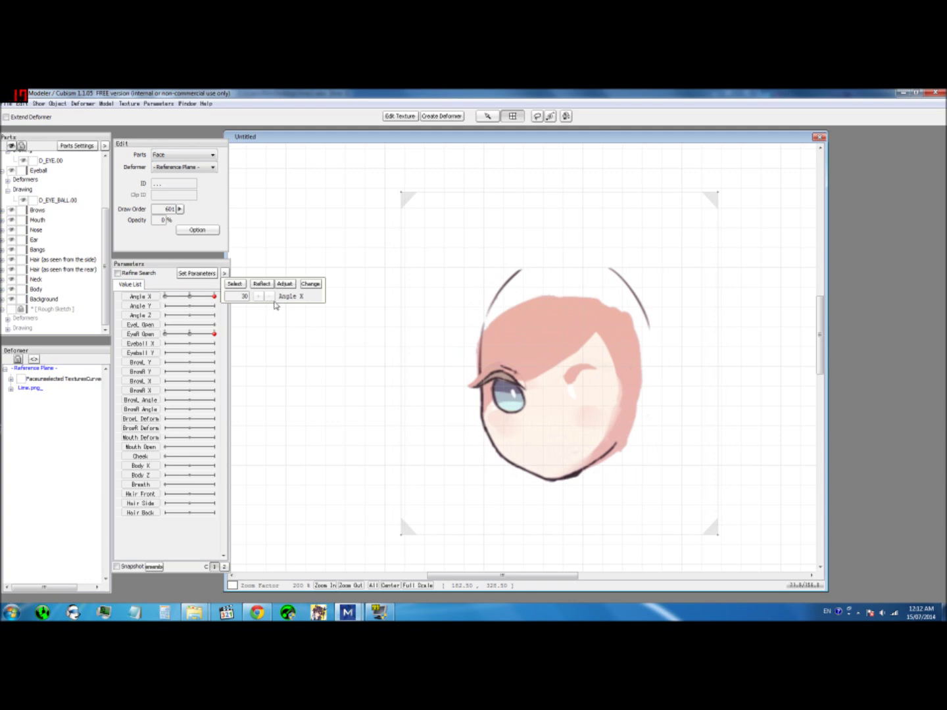
pyautogui.moveTo(214, 297); pyautogui.dragTo(143, 299)
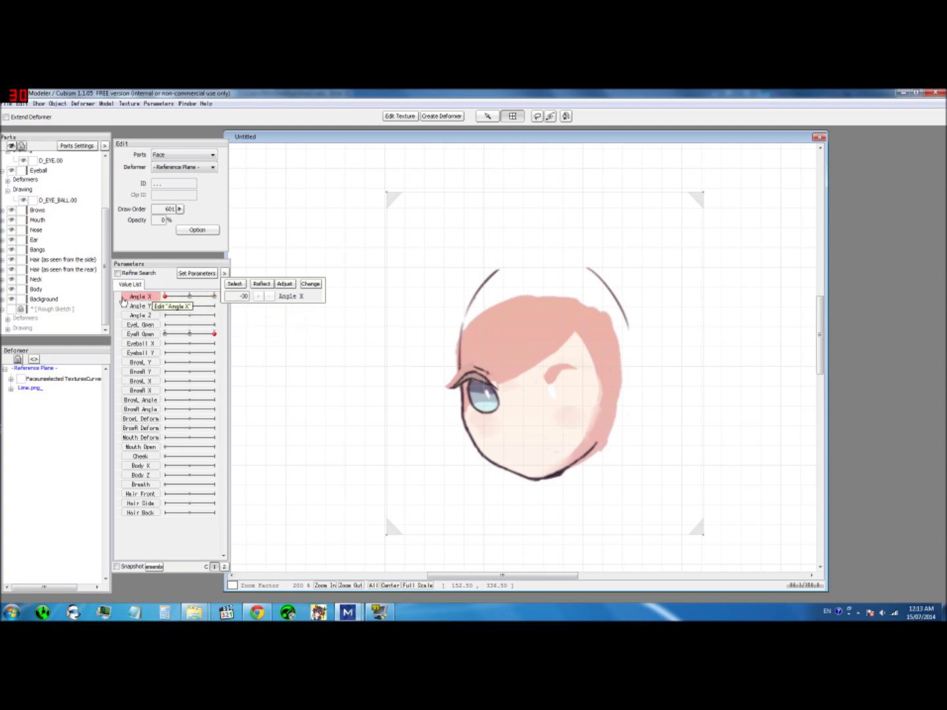
pyautogui.click(119, 301)
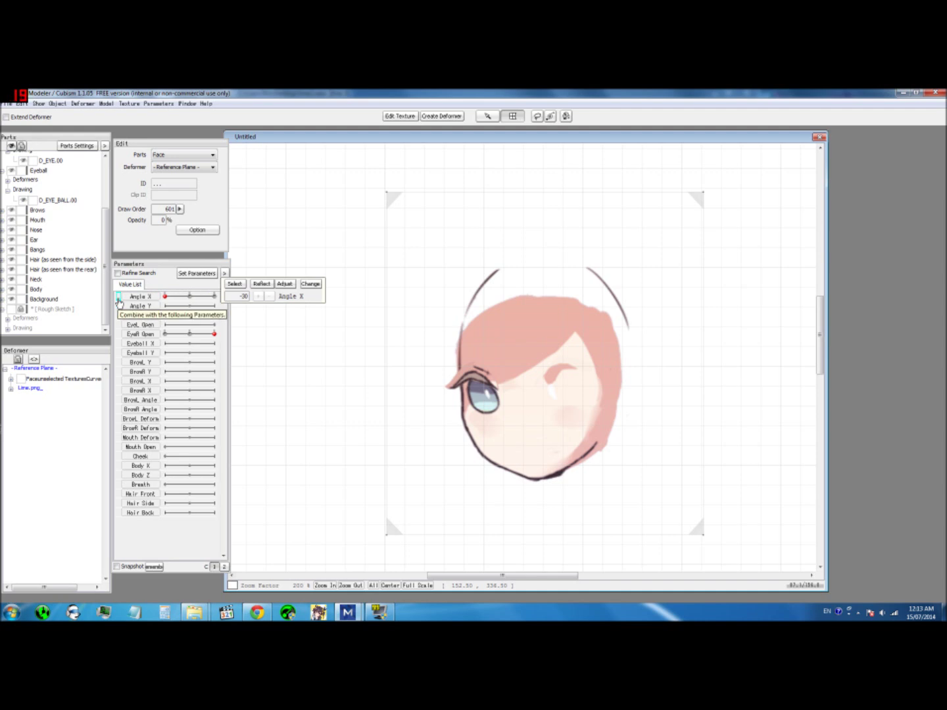
pyautogui.click(119, 302)
pyautogui.moveTo(189, 312)
pyautogui.mouseDown()
pyautogui.moveTo(214, 309)
pyautogui.moveTo(167, 310)
pyautogui.moveTo(193, 313)
pyautogui.moveTo(185, 309)
pyautogui.mouseUp()
pyautogui.click(143, 315)
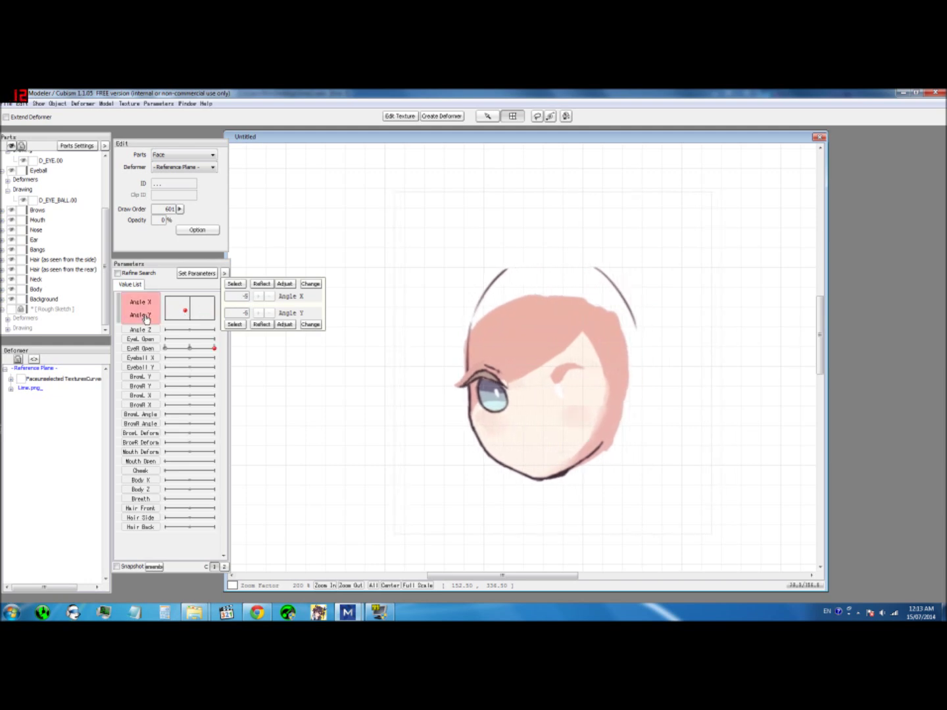
pyautogui.click(146, 316)
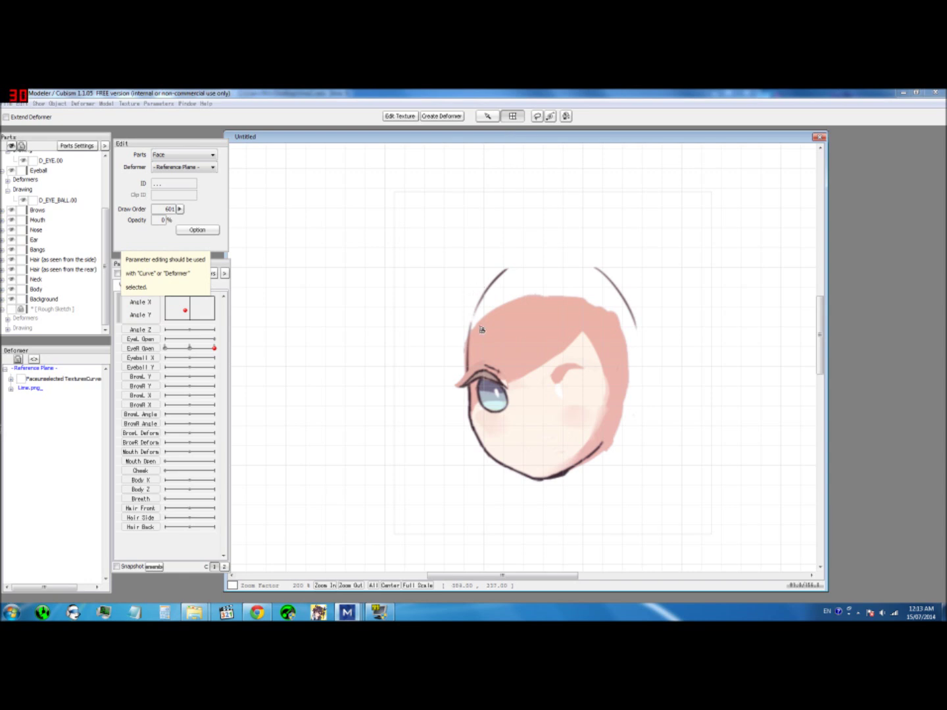
pyautogui.moveTo(185, 310); pyautogui.dragTo(188, 309)
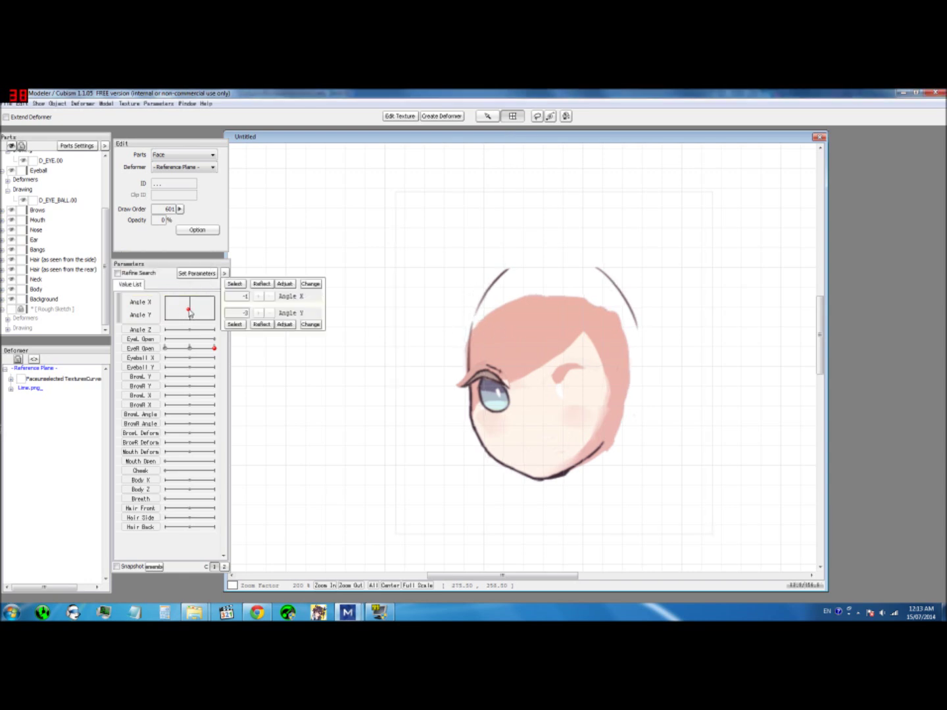
pyautogui.click(131, 310)
# Select the face's Curved Surface deformer and insert three key points (-30, 0, 30) on Angle Y
pyautogui.click(190, 297)
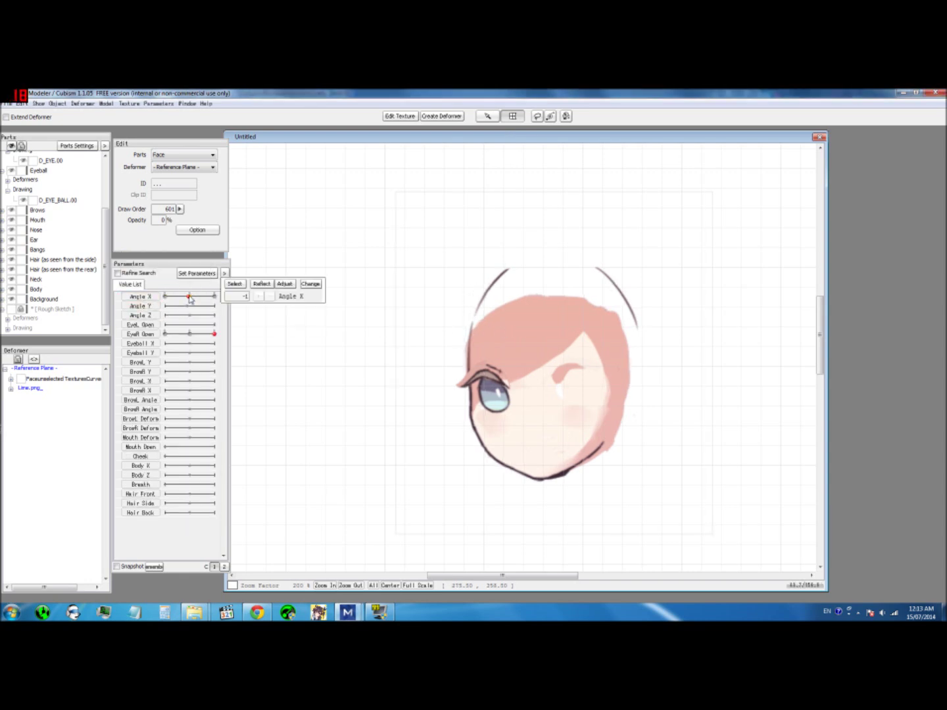
pyautogui.click(398, 197)
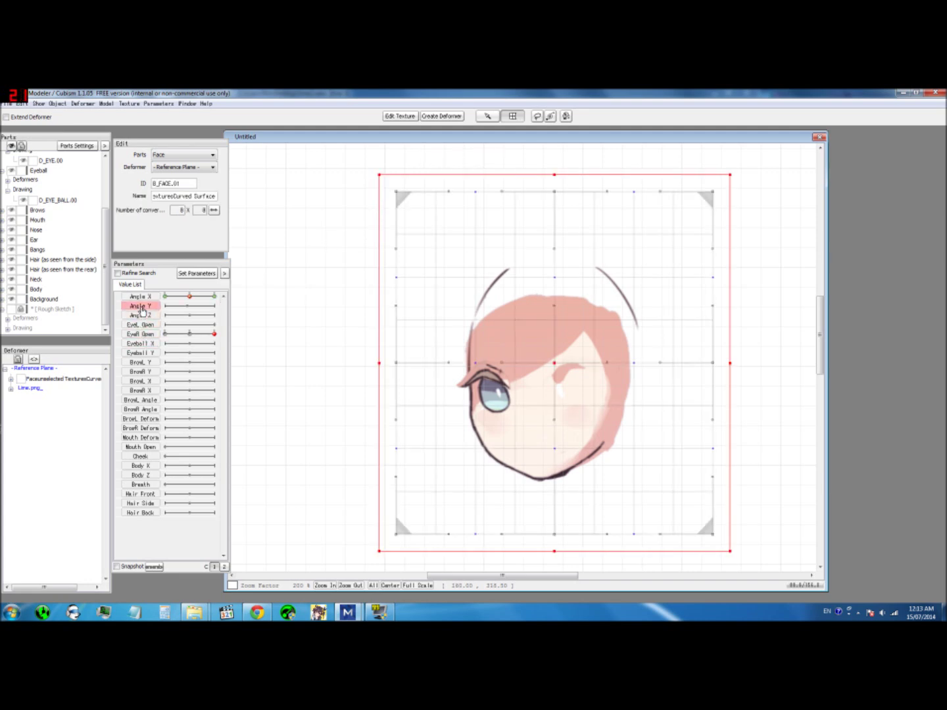
pyautogui.doubleClick(139, 306)
pyautogui.click(454, 353)
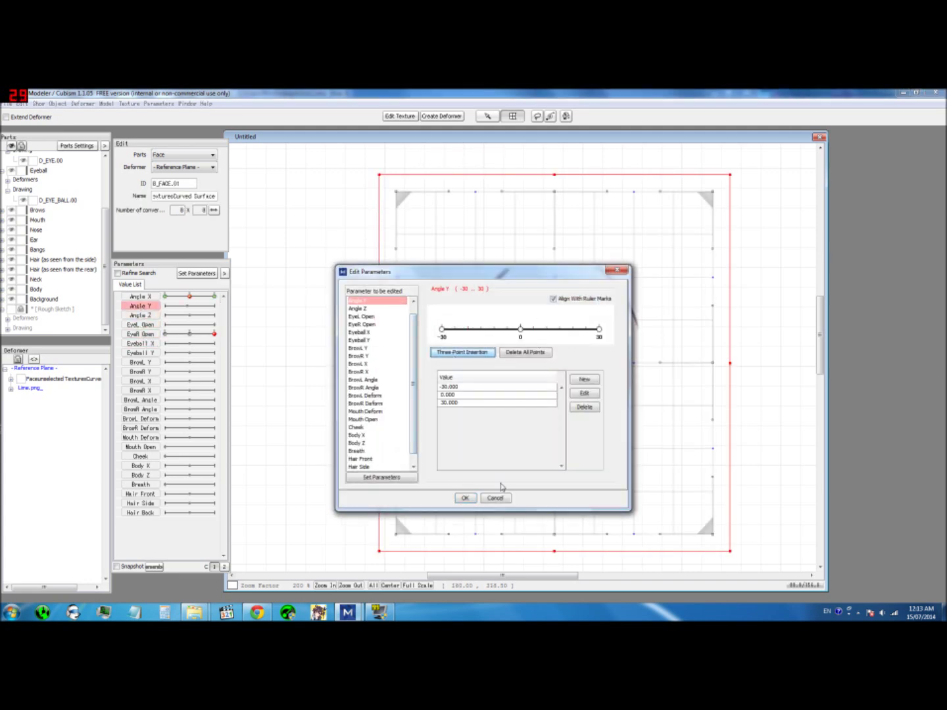
pyautogui.click(465, 499)
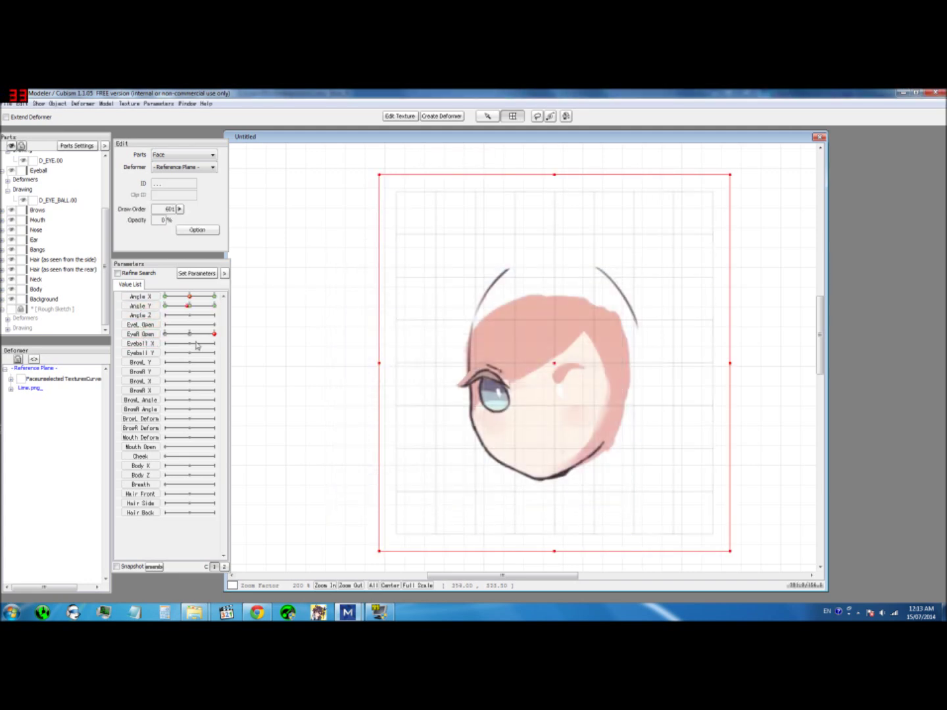
# Combine Angle X with Angle Y into one two-axis grid and set both angles to 0
pyautogui.click(119, 308)
pyautogui.click(117, 299)
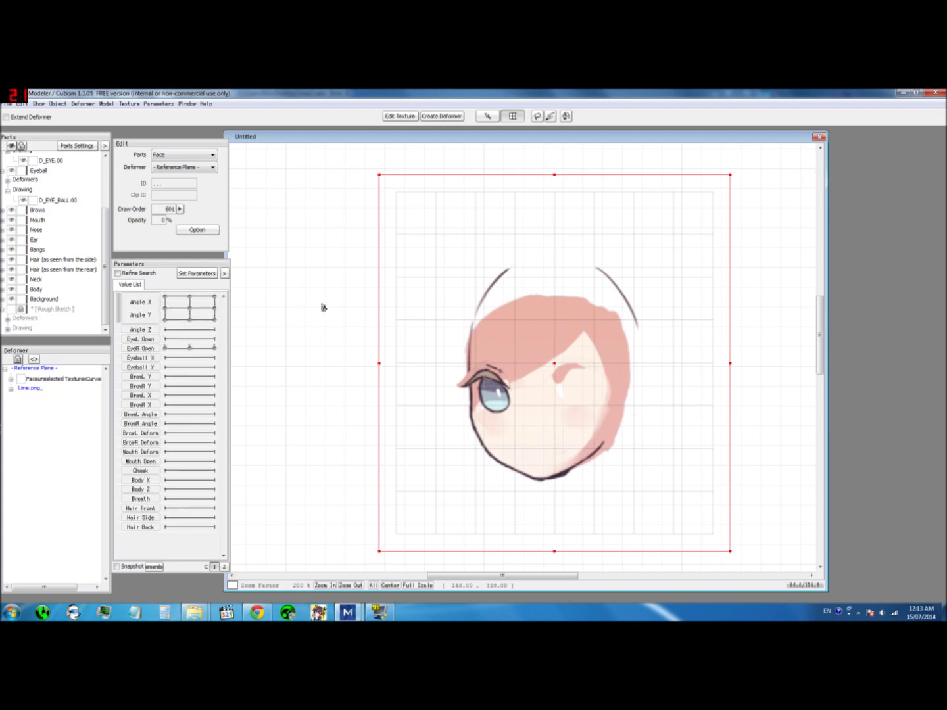
pyautogui.click(190, 309)
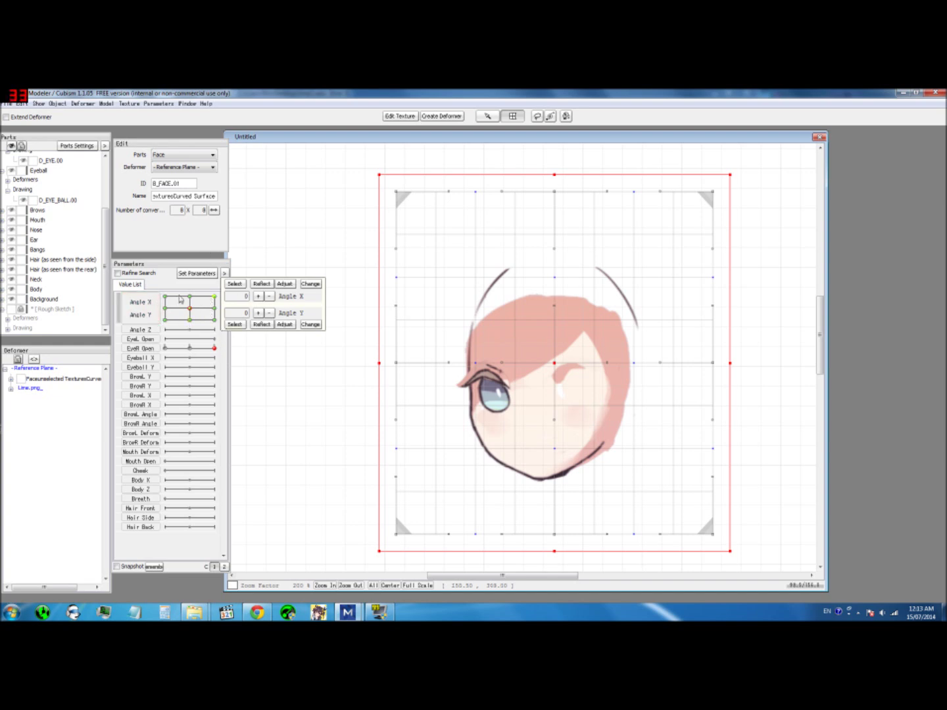
# Raise the whole face deformer slightly at Angle X 0, Angle Y 30, and show the [Rough Sketch] part
pyautogui.moveTo(210, 308)
pyautogui.mouseDown()
pyautogui.moveTo(197, 303)
pyautogui.moveTo(190, 313)
pyautogui.moveTo(174, 299)
pyautogui.moveTo(199, 314)
pyautogui.moveTo(189, 298)
pyautogui.mouseUp()
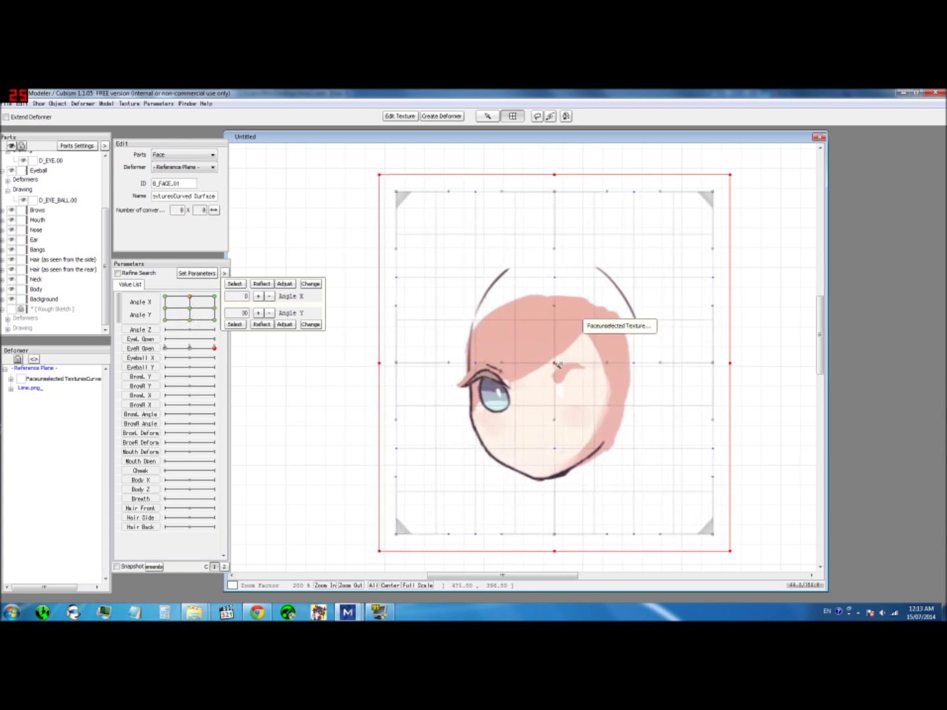
pyautogui.moveTo(555, 363); pyautogui.dragTo(555, 356)
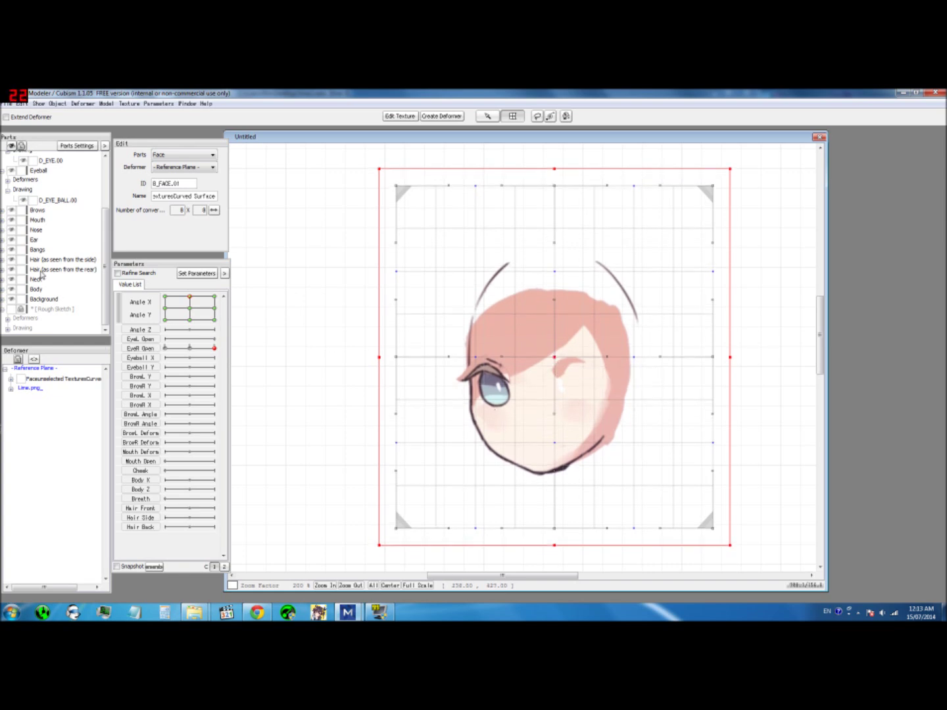
pyautogui.click(12, 309)
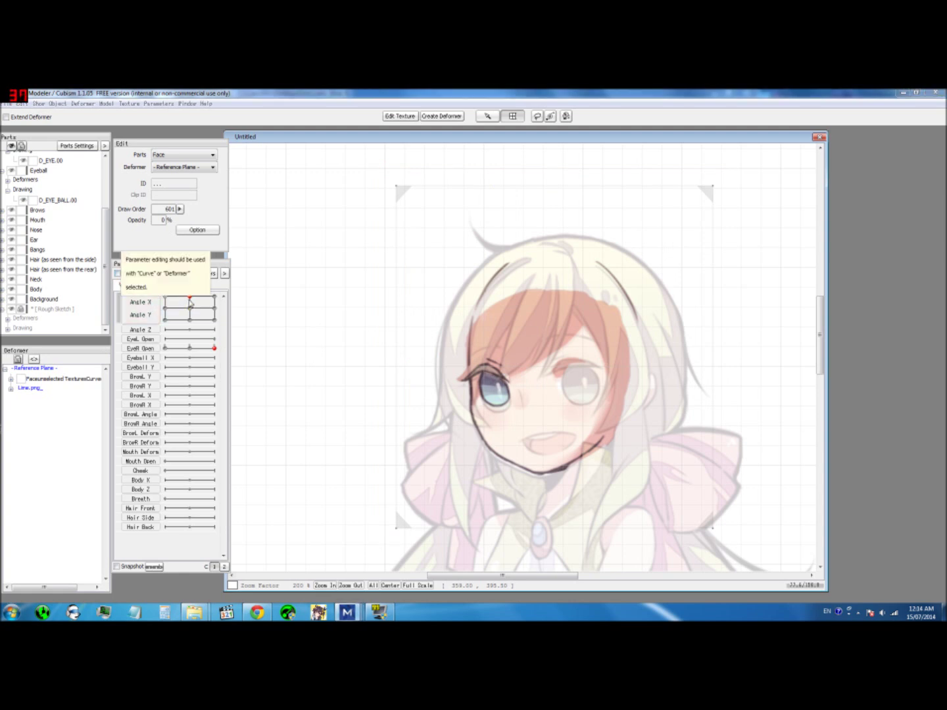
# Bend the face deformer's inner control points upward along its centre line at Angle X 0, Angle Y 30
pyautogui.click(192, 300)
pyautogui.click(403, 193)
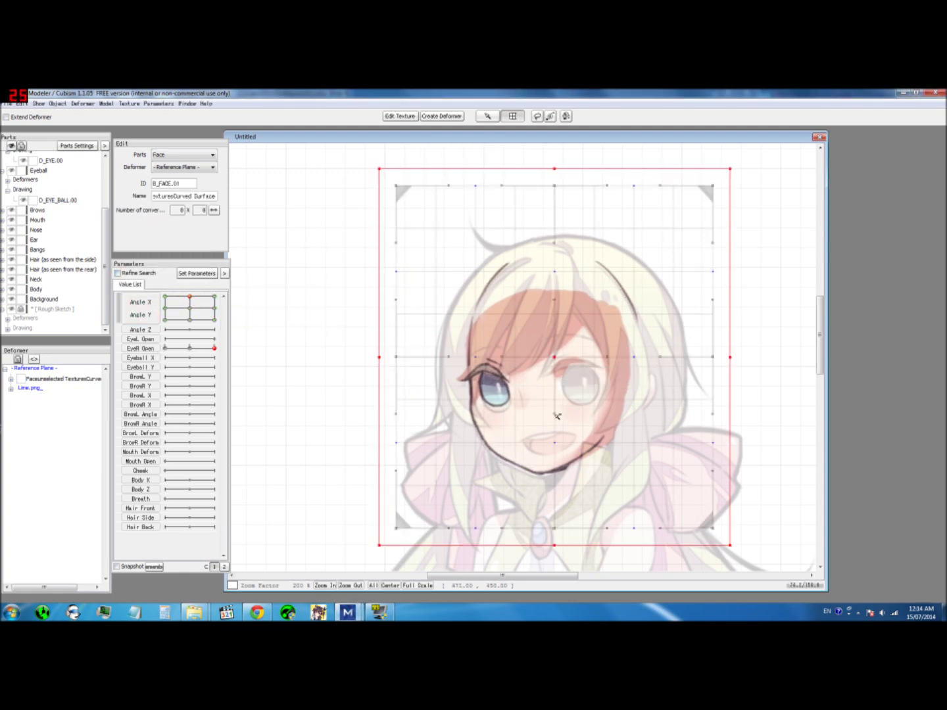
pyautogui.moveTo(558, 410); pyautogui.dragTo(555, 431)
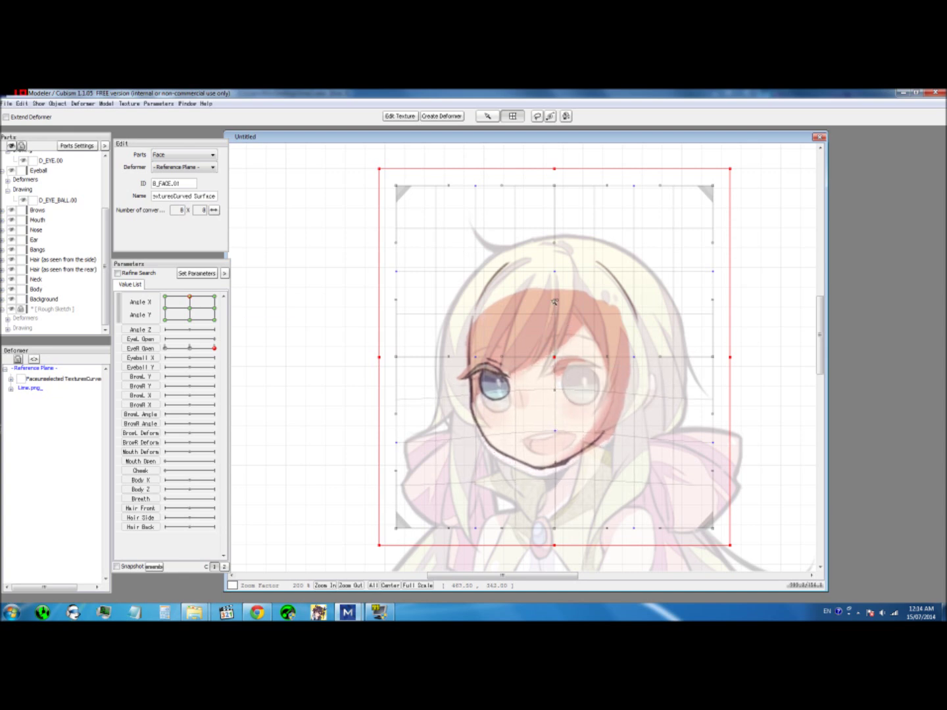
pyautogui.moveTo(557, 356); pyautogui.dragTo(557, 349)
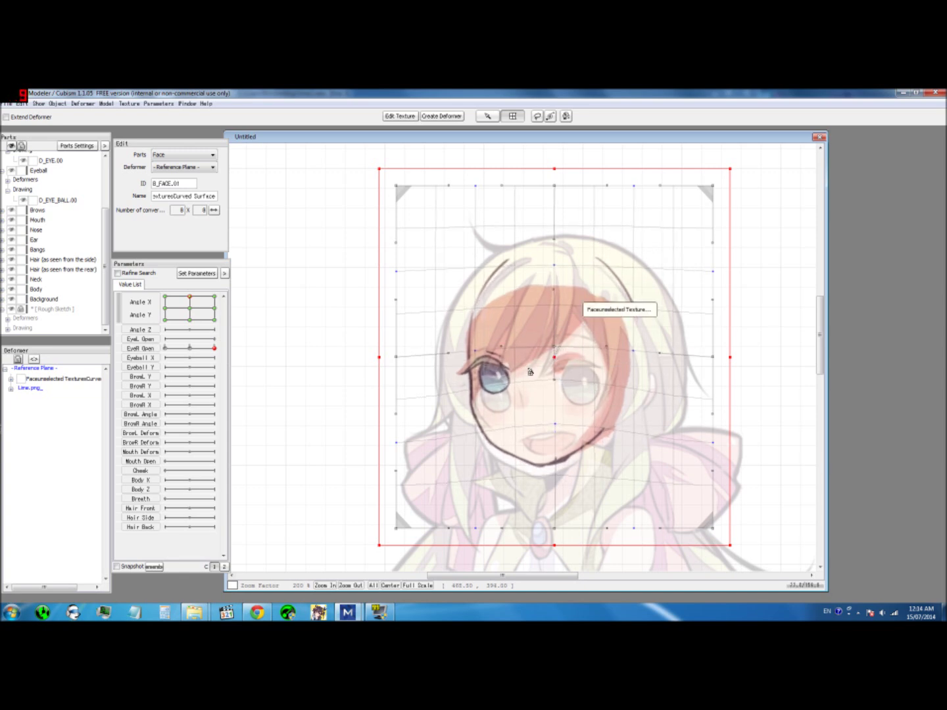
# At Angle X 0, Angle Y -30, bend the deformer's centre downward, nudge its lower edge inward, and bulge both upper side edges outward
pyautogui.click(190, 320)
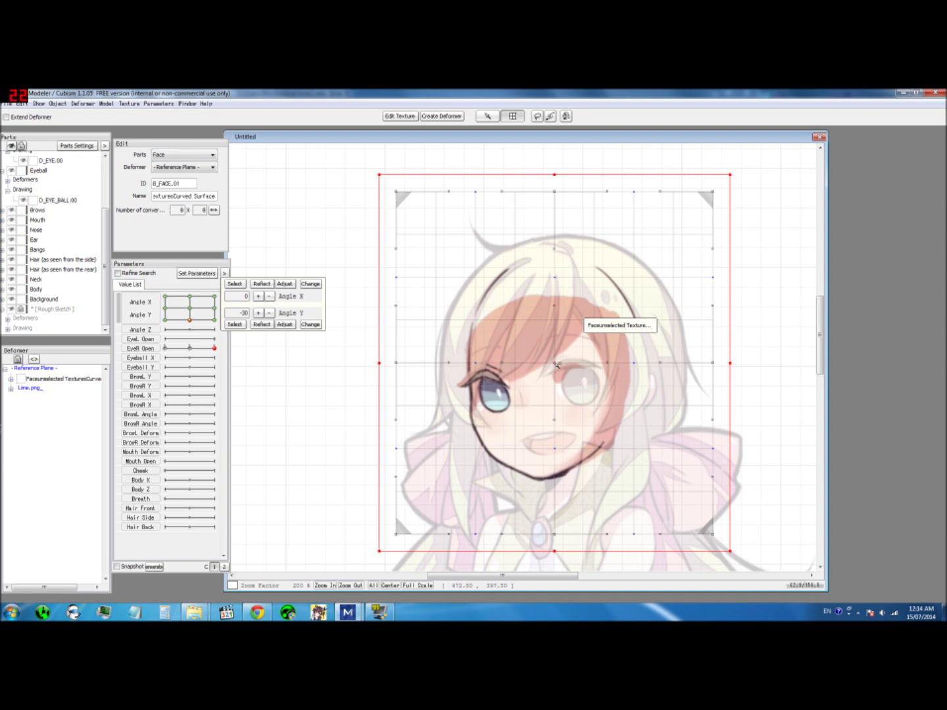
pyautogui.click(556, 365)
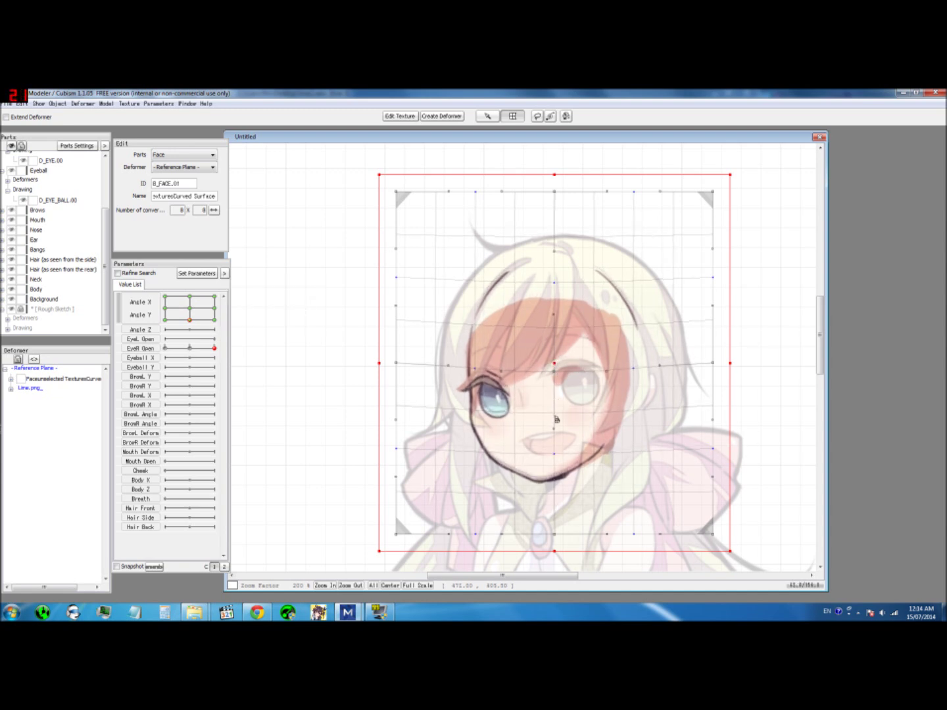
pyautogui.moveTo(556, 434); pyautogui.dragTo(555, 443)
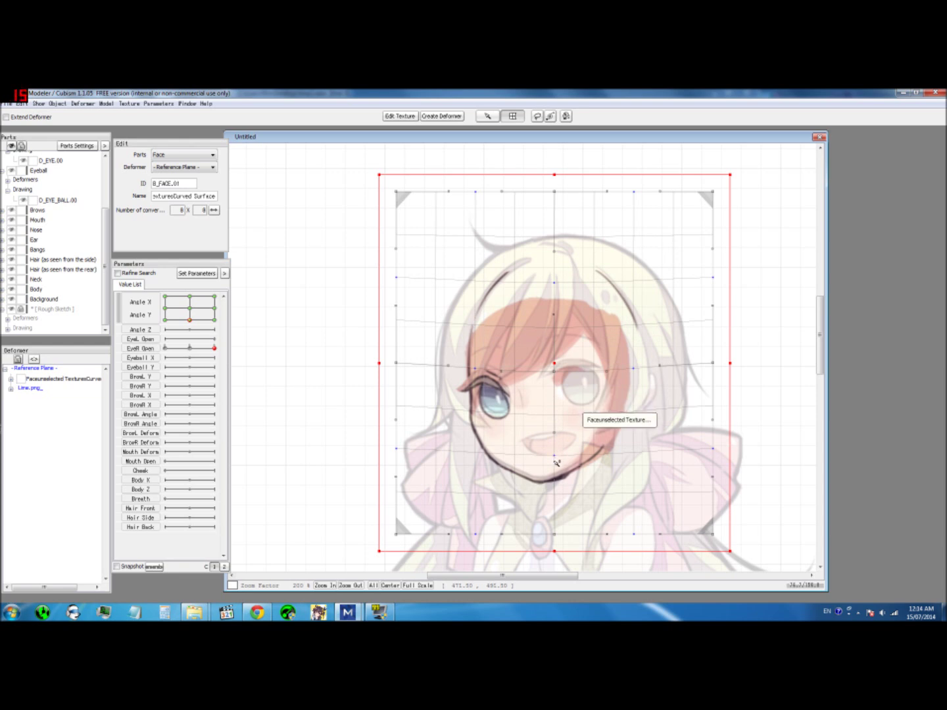
pyautogui.moveTo(482, 534); pyautogui.dragTo(487, 534)
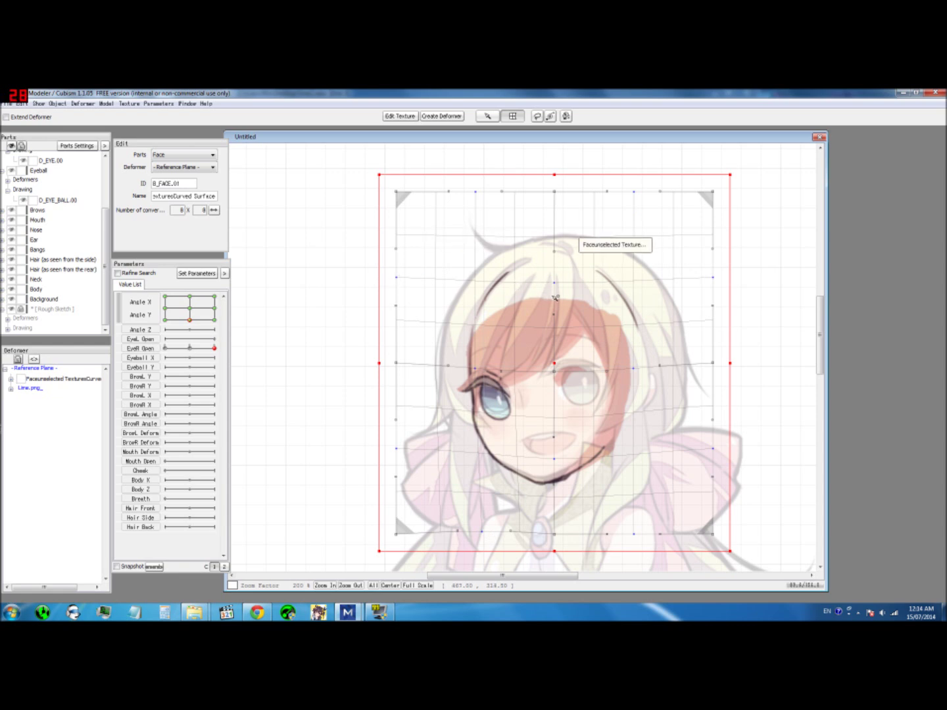
pyautogui.moveTo(394, 277); pyautogui.dragTo(388, 277)
pyautogui.moveTo(713, 276); pyautogui.dragTo(715, 277)
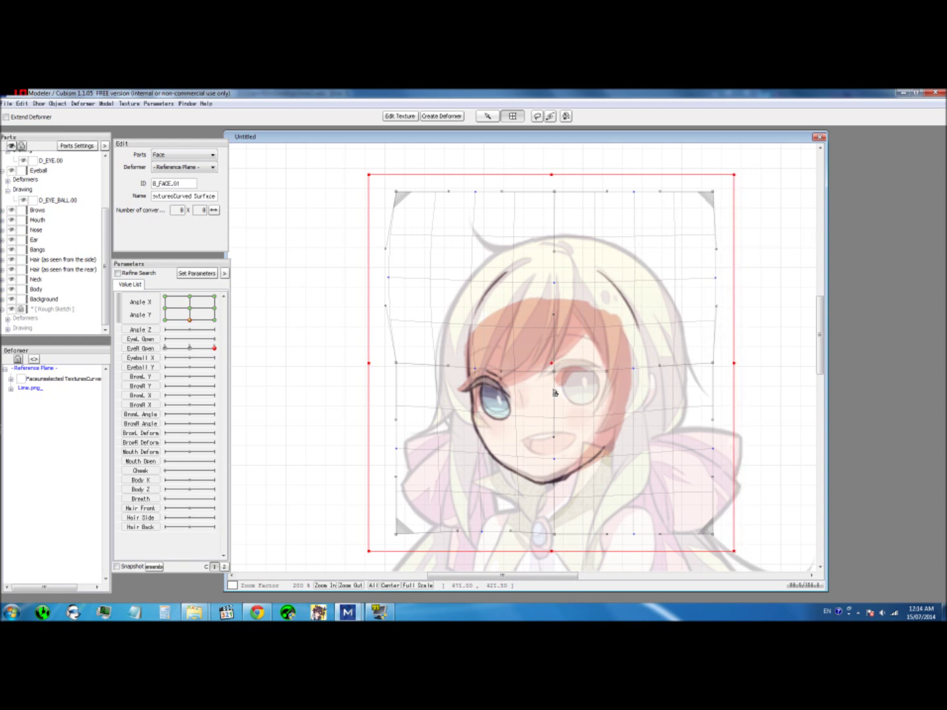
# Sweep the combined Angle X and Angle Y grid toward its corners to preview the diagonal head poses
pyautogui.click(191, 310)
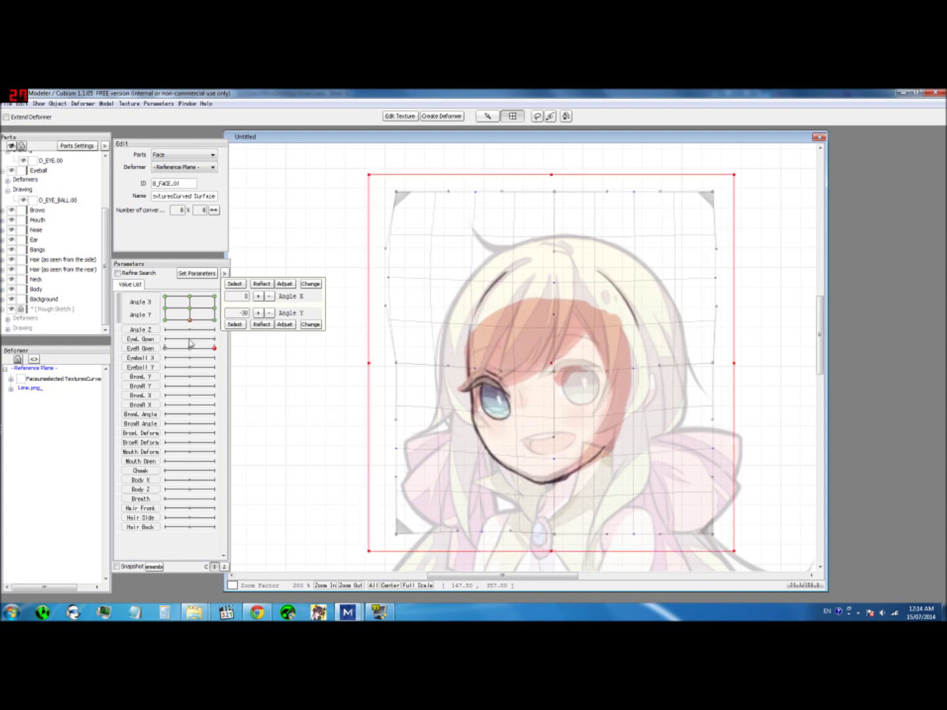
pyautogui.moveTo(188, 329); pyautogui.dragTo(165, 323)
pyautogui.click(214, 301)
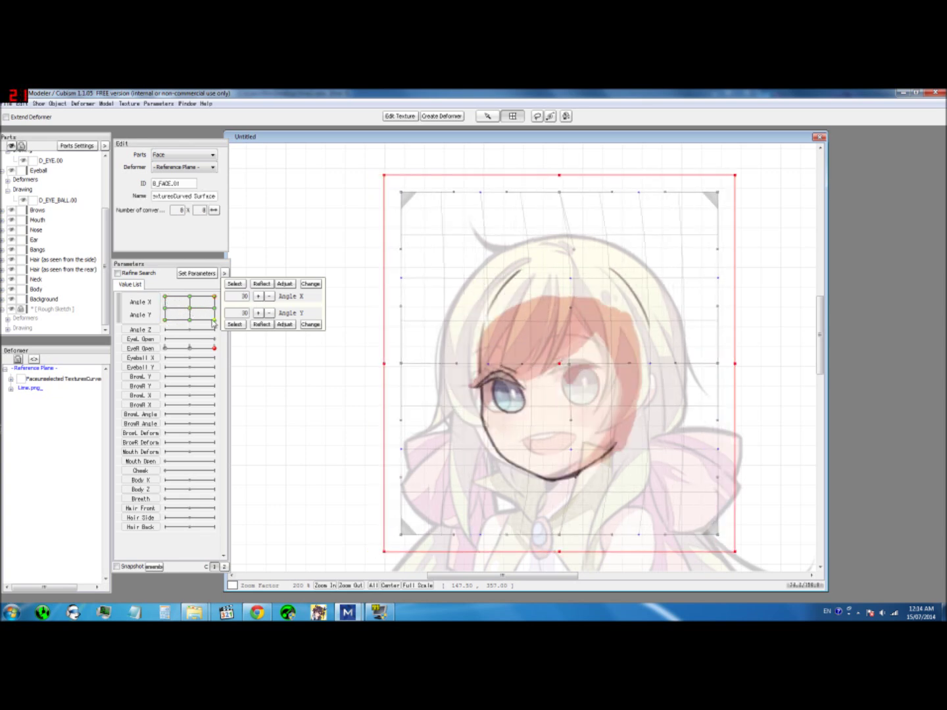
pyautogui.moveTo(204, 318)
pyautogui.mouseDown()
pyautogui.moveTo(187, 309)
pyautogui.moveTo(211, 313)
pyautogui.mouseUp()
# At Angle Y -30, pull the deformer's centre down and right for Angle X 30, and down and left for Angle X -30
pyautogui.click(213, 319)
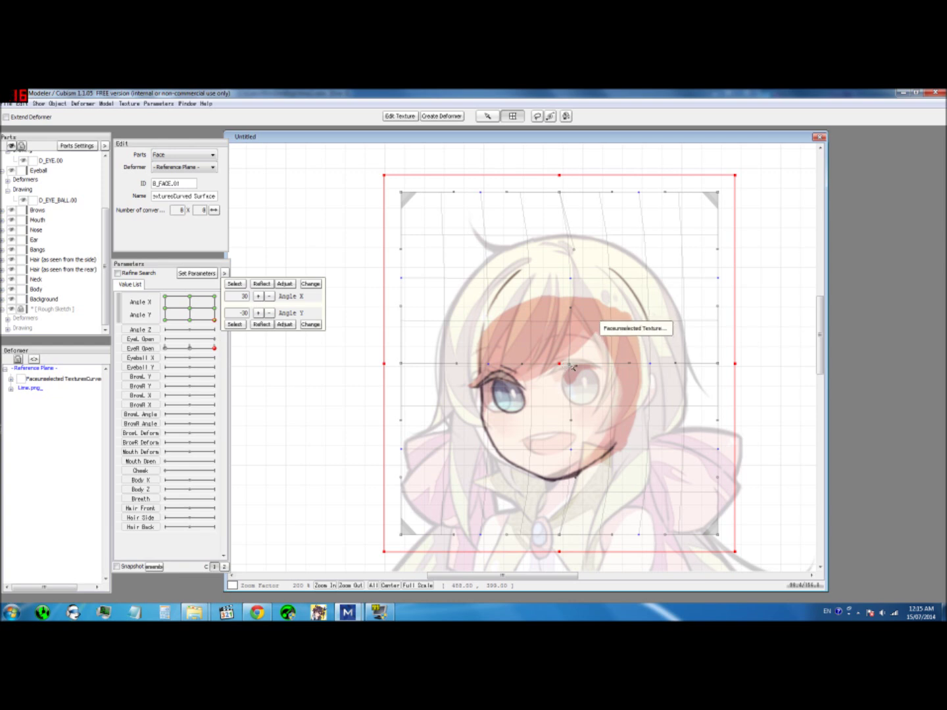
pyautogui.moveTo(568, 367); pyautogui.dragTo(582, 382)
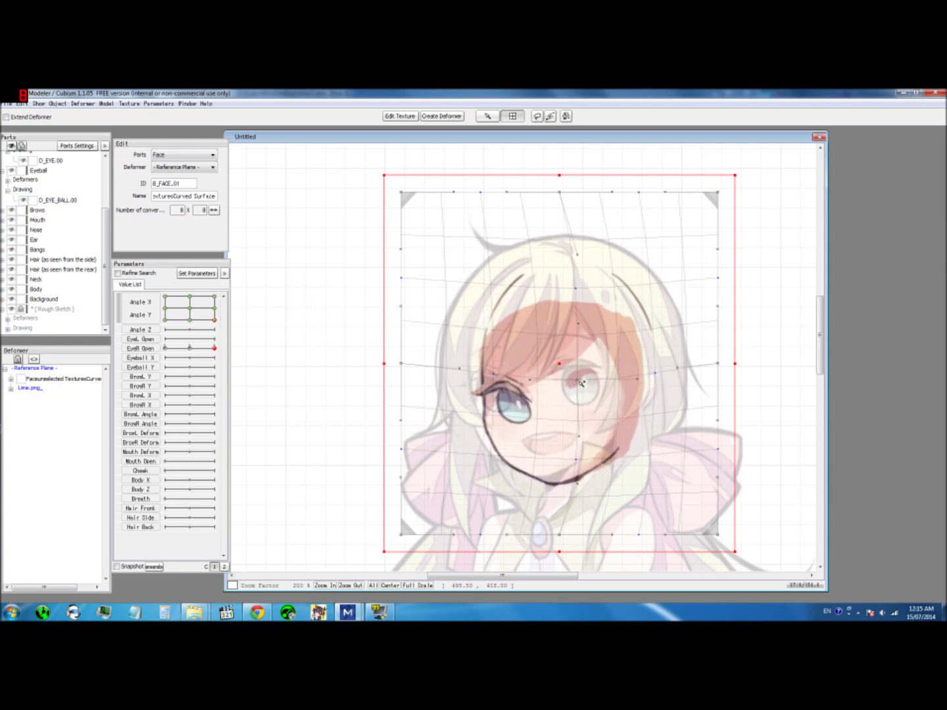
pyautogui.click(165, 321)
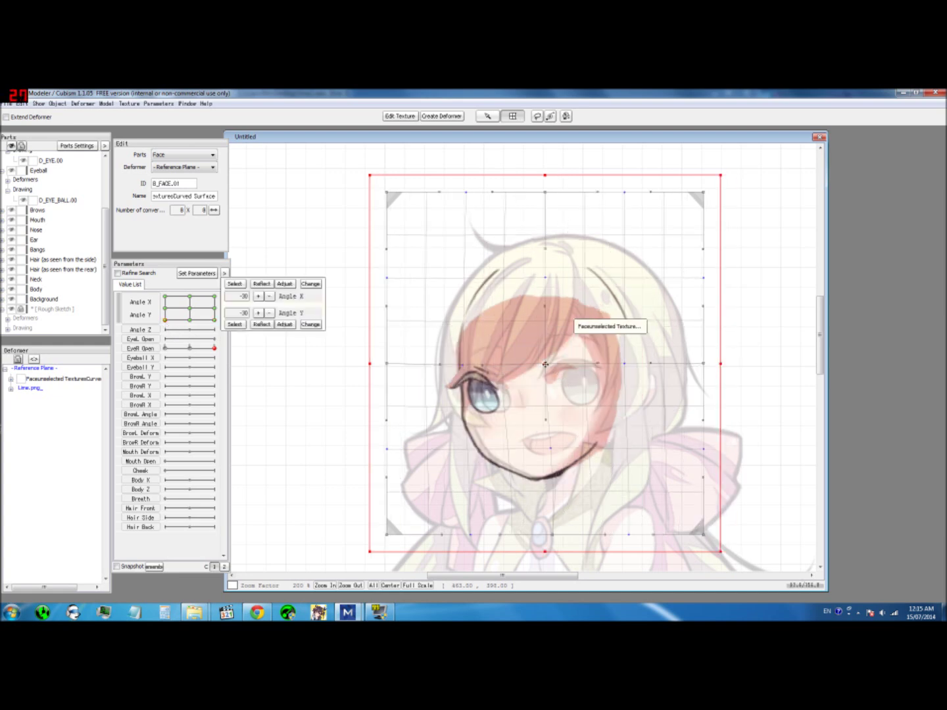
pyautogui.moveTo(545, 364); pyautogui.dragTo(539, 376)
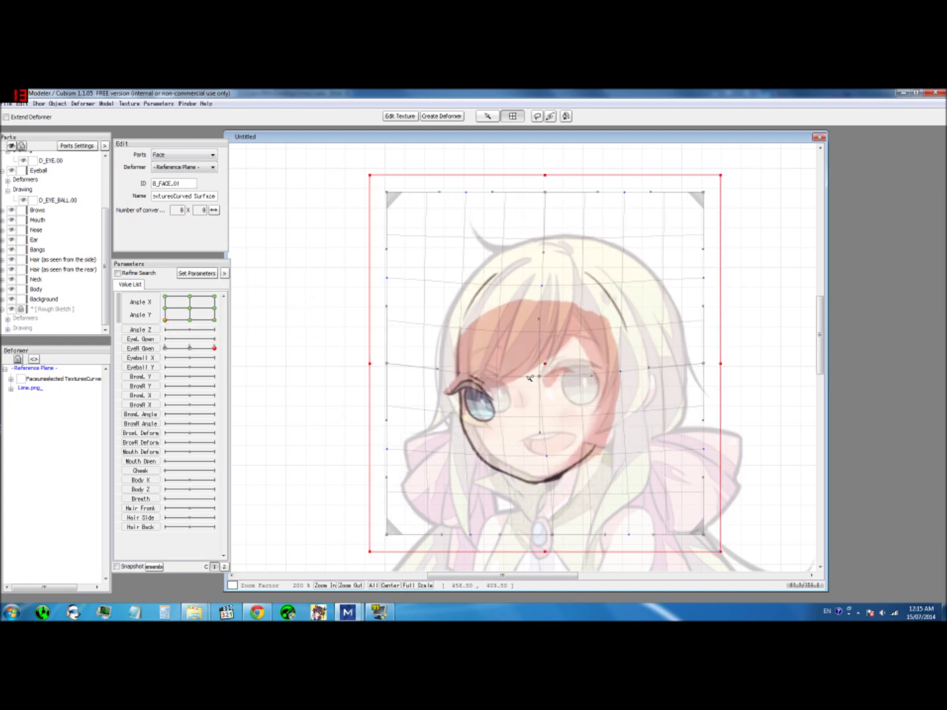
# At Angle Y 30, pull the deformer's centre up and left for Angle X -30, and up and right for Angle X 30
pyautogui.click(166, 297)
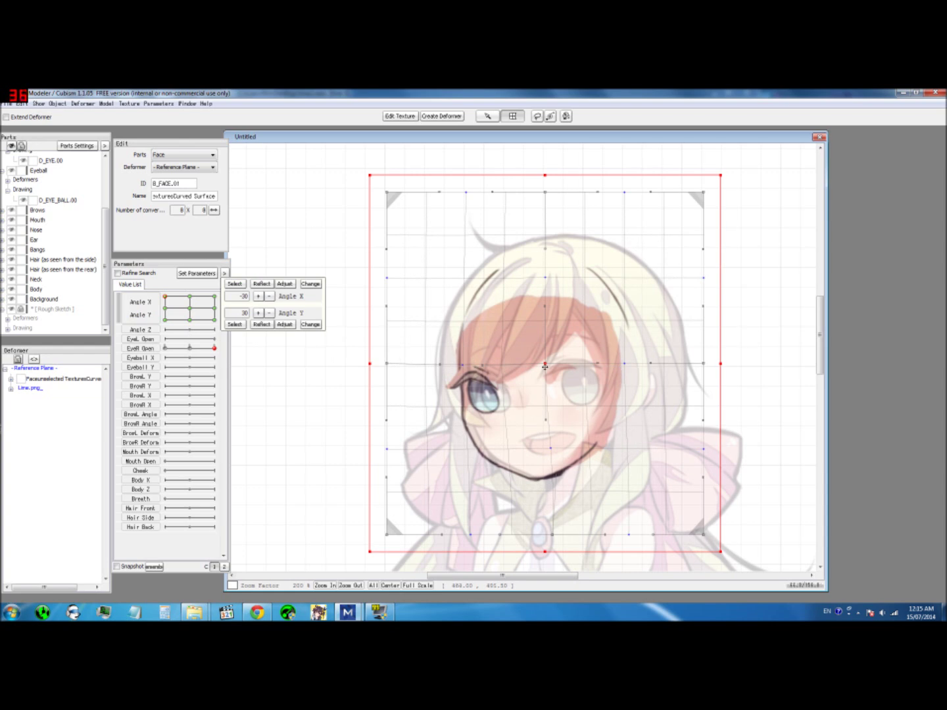
pyautogui.click(546, 364)
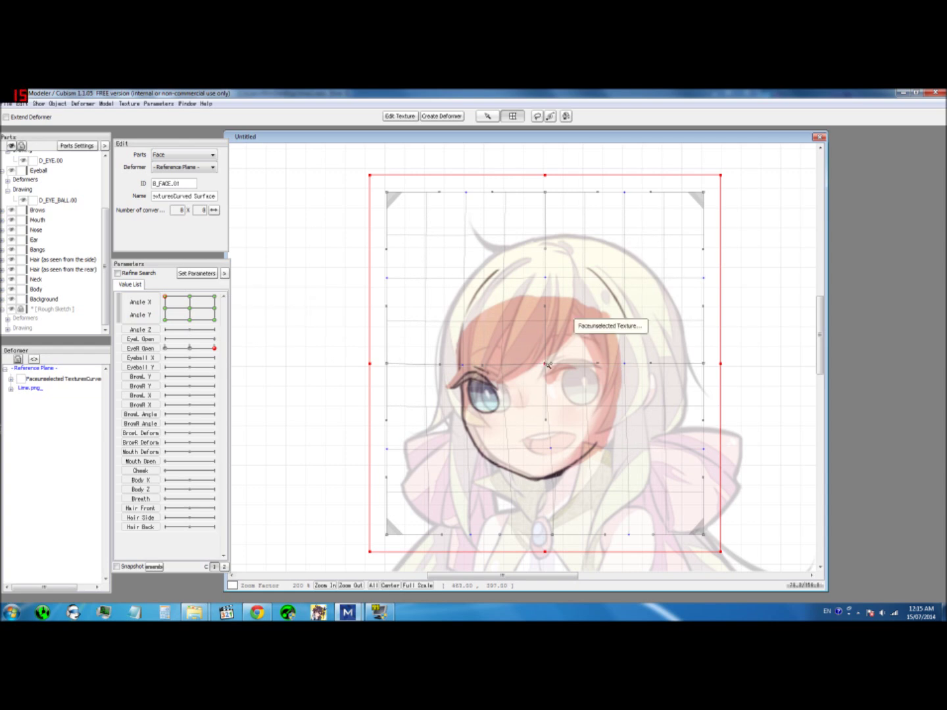
pyautogui.moveTo(547, 363); pyautogui.dragTo(541, 359)
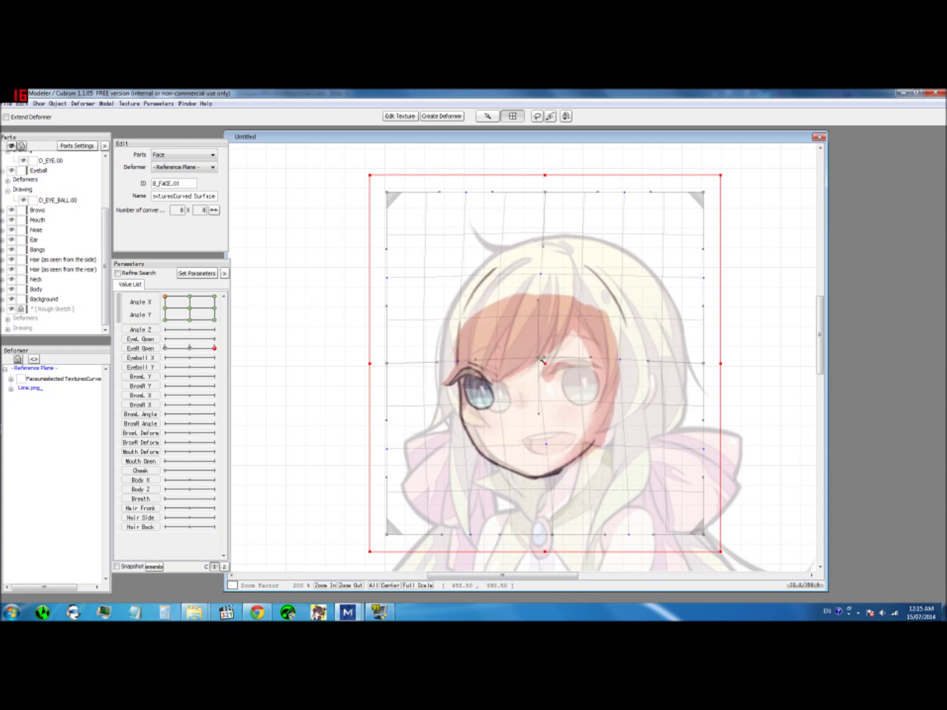
pyautogui.click(215, 298)
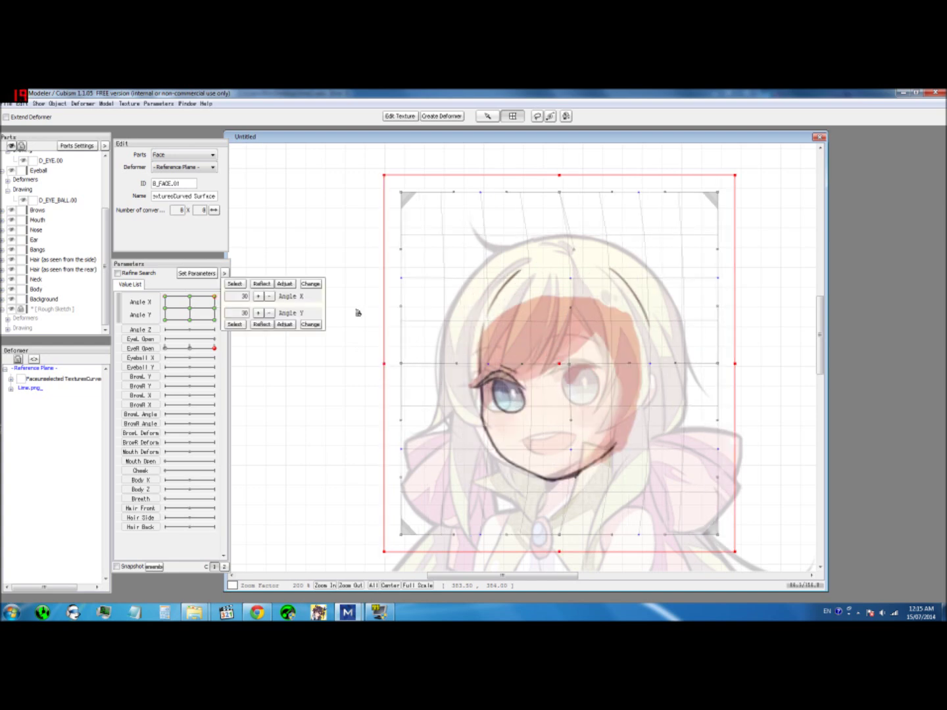
pyautogui.moveTo(572, 365); pyautogui.dragTo(581, 359)
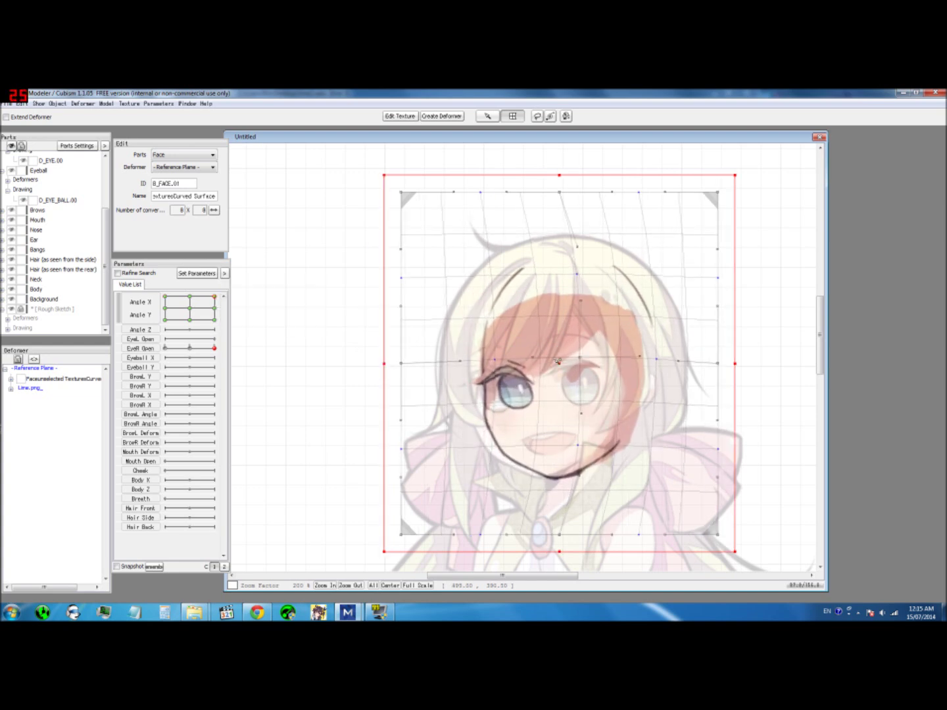
# Move the combined Angle X and Angle Y handle around the grid to preview the head turning and tilting
pyautogui.moveTo(193, 308)
pyautogui.mouseDown()
pyautogui.moveTo(206, 297)
pyautogui.moveTo(190, 306)
pyautogui.moveTo(197, 313)
pyautogui.moveTo(180, 312)
pyautogui.moveTo(194, 315)
pyautogui.moveTo(187, 297)
pyautogui.moveTo(201, 319)
pyautogui.moveTo(188, 333)
pyautogui.moveTo(191, 309)
pyautogui.moveTo(178, 319)
pyautogui.moveTo(197, 304)
pyautogui.moveTo(182, 297)
pyautogui.mouseUp()
pyautogui.click(256, 348)
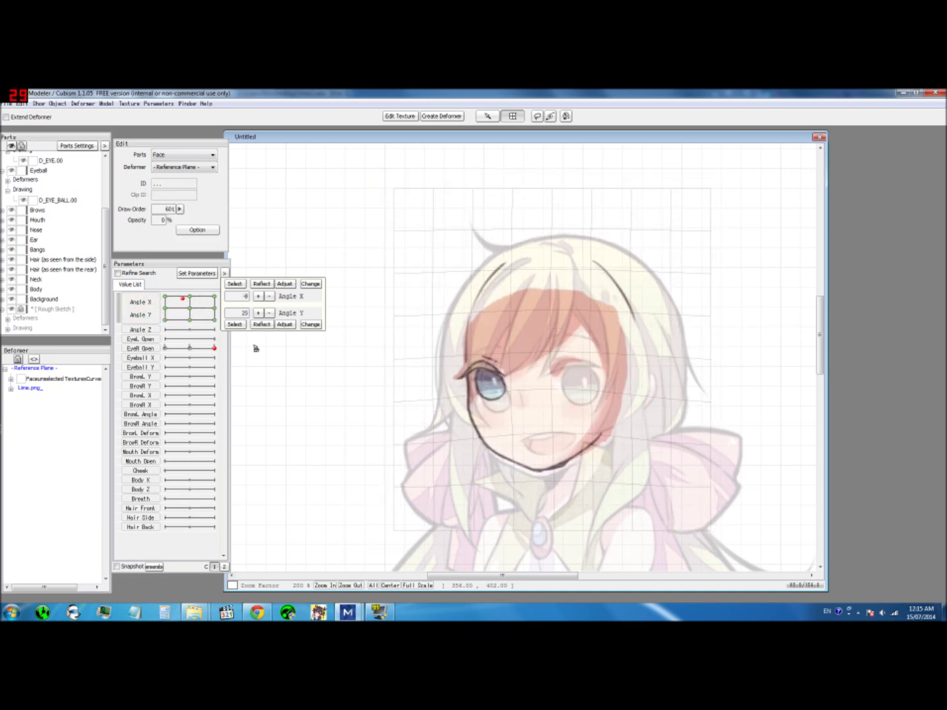
pyautogui.doubleClick(193, 313)
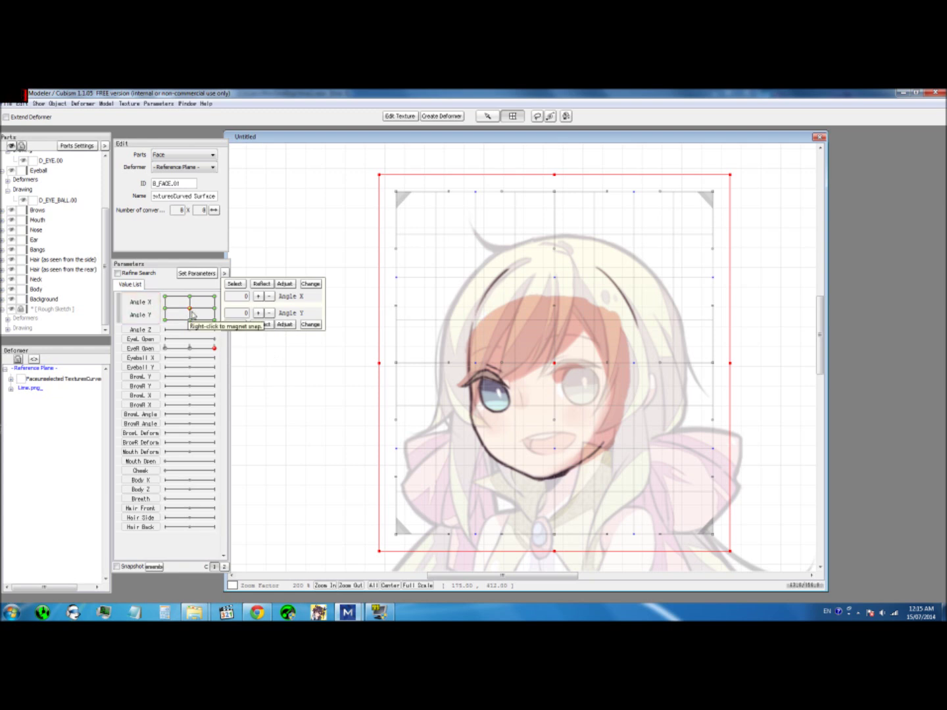
pyautogui.moveTo(190, 313)
pyautogui.mouseDown()
pyautogui.moveTo(201, 308)
pyautogui.moveTo(165, 299)
pyautogui.moveTo(197, 303)
pyautogui.moveTo(187, 314)
pyautogui.moveTo(165, 313)
pyautogui.moveTo(192, 300)
pyautogui.mouseUp()
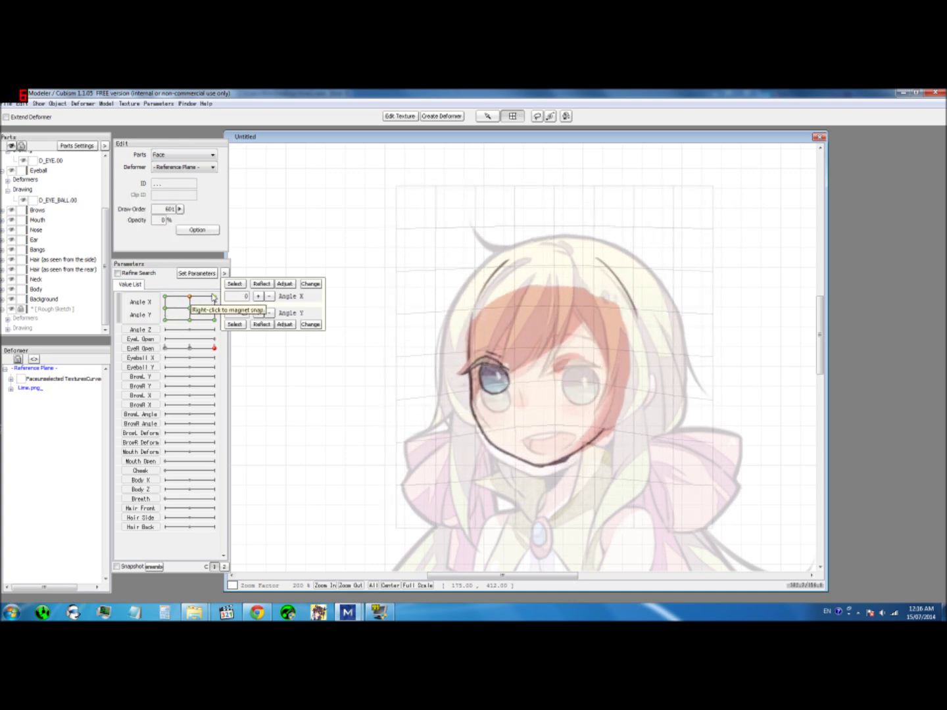
# Return the combined Angle X and Angle Y handle to 0 and close the model without saving
pyautogui.moveTo(214, 309); pyautogui.dragTo(190, 308)
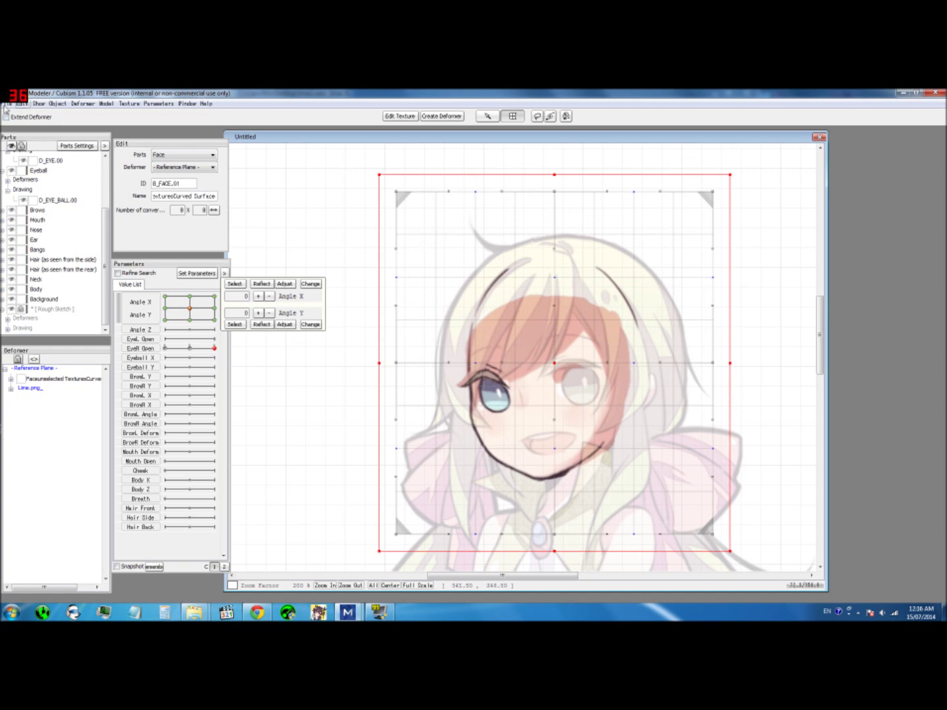
pyautogui.click(7, 104)
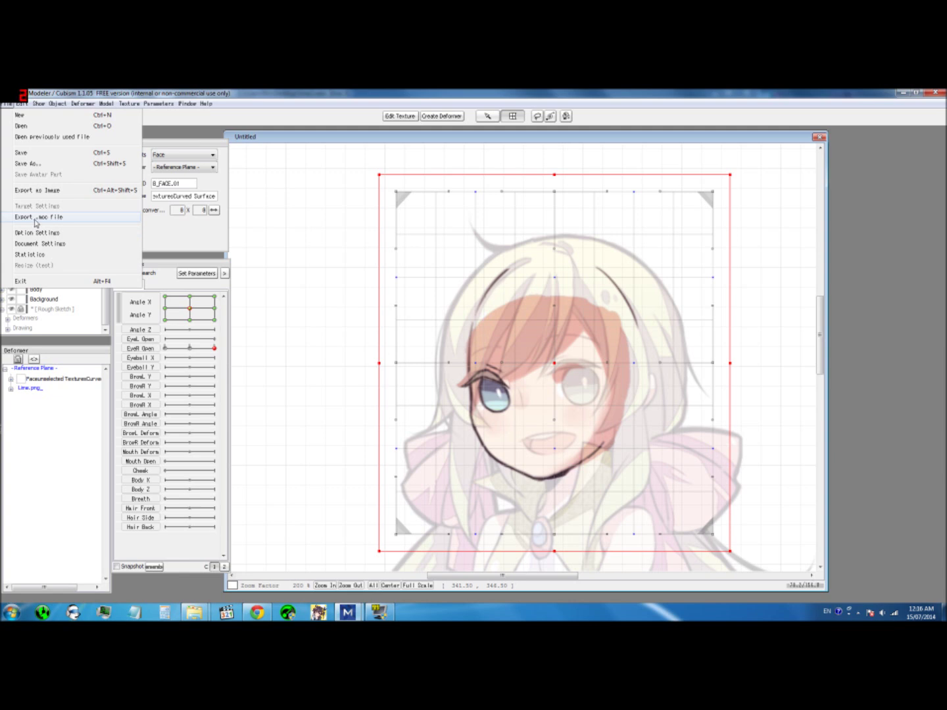
pyautogui.click(283, 214)
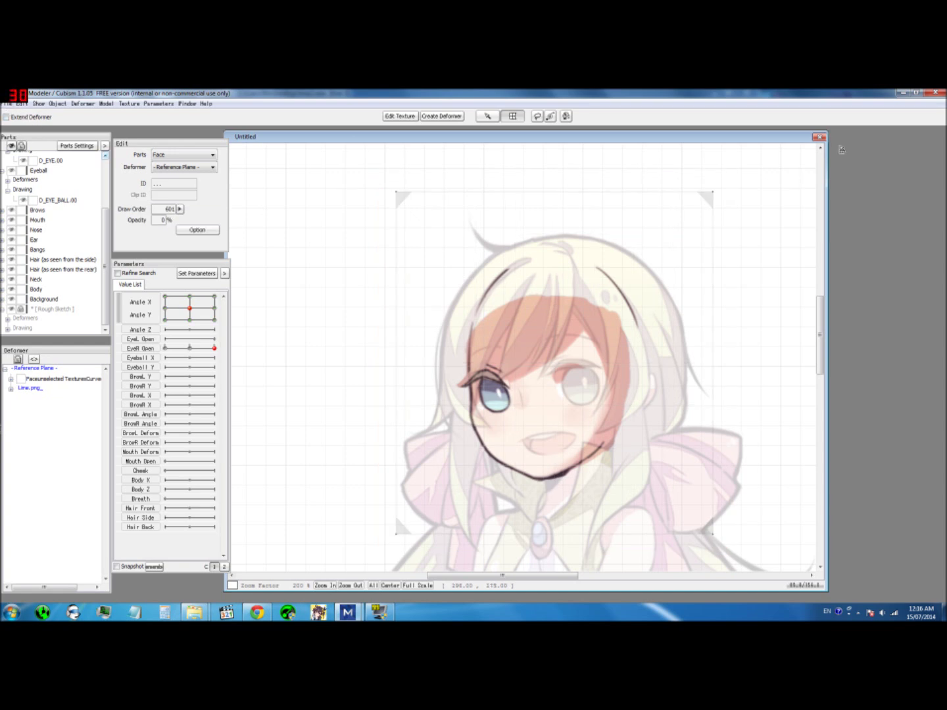
pyautogui.click(819, 138)
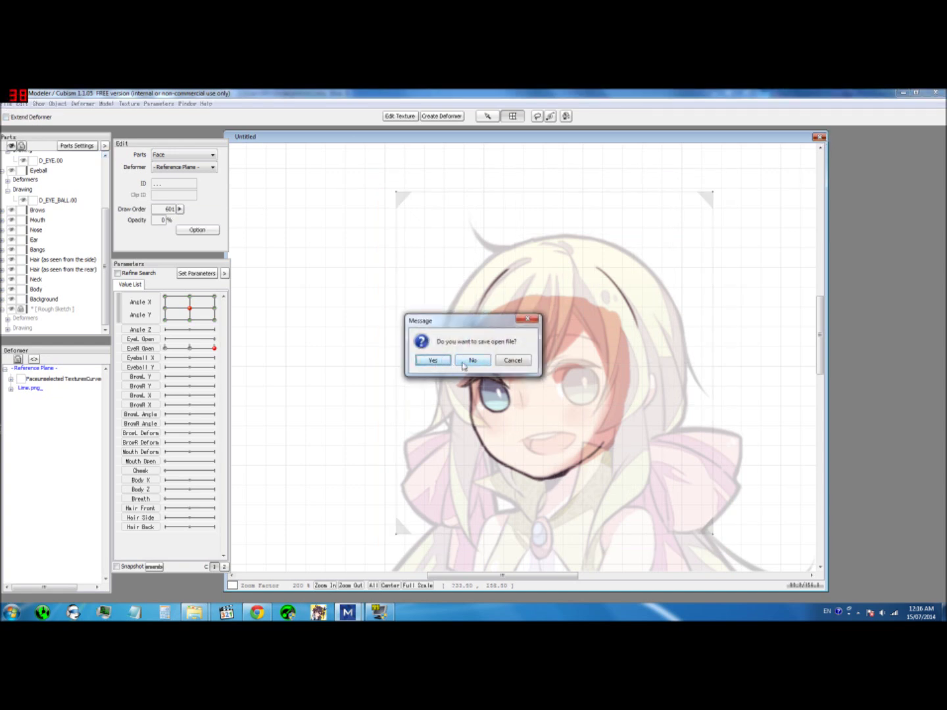
pyautogui.click(463, 363)
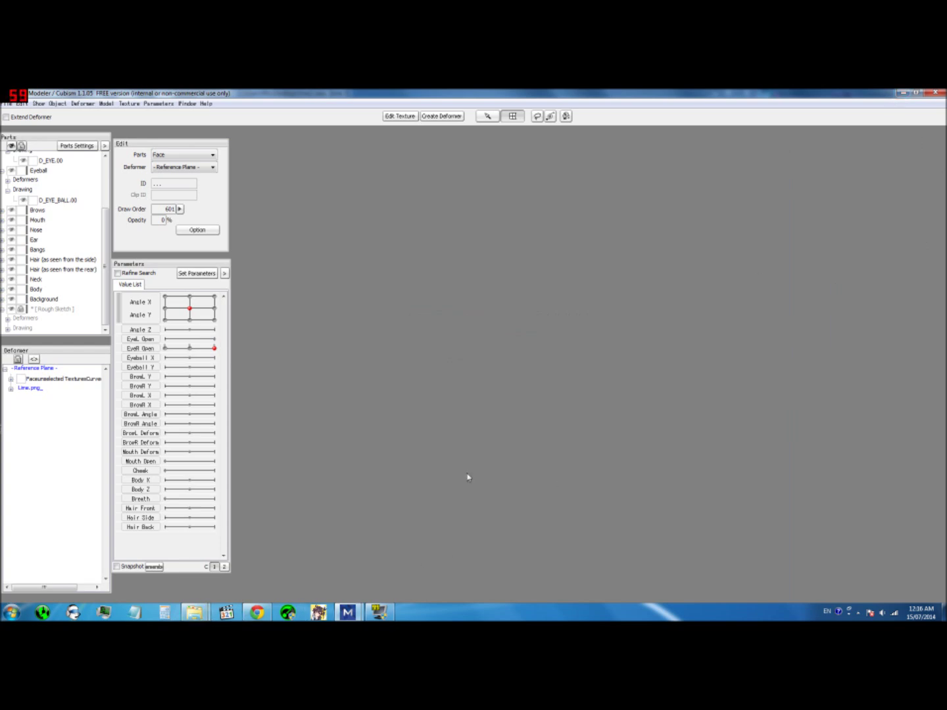
# Switch to Live2D Viewer from the desktop and load the model moc file into it
pyautogui.click(914, 93)
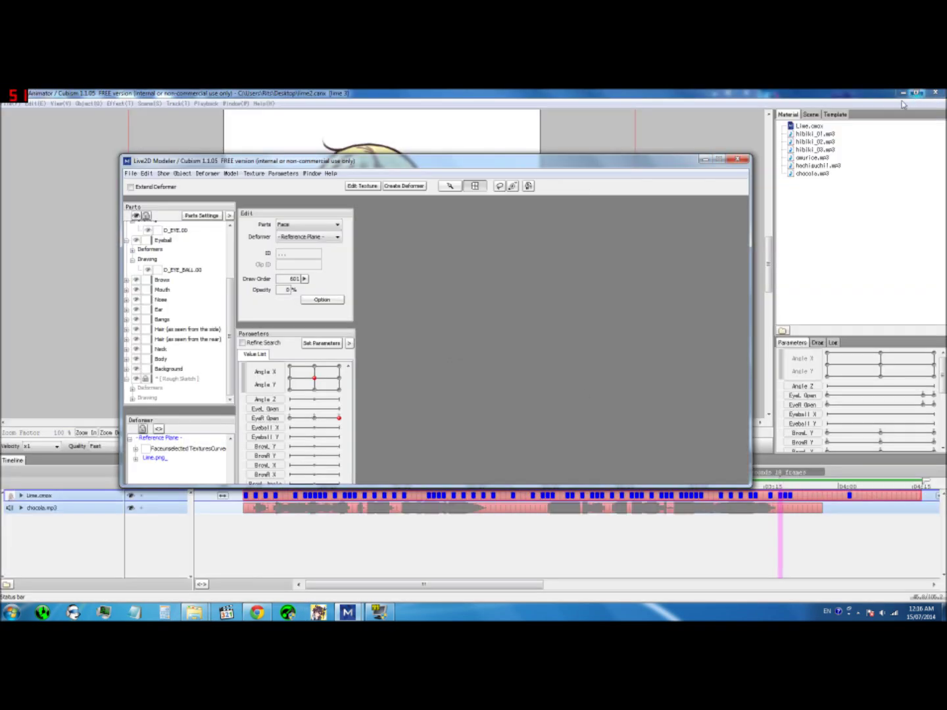
pyautogui.click(706, 161)
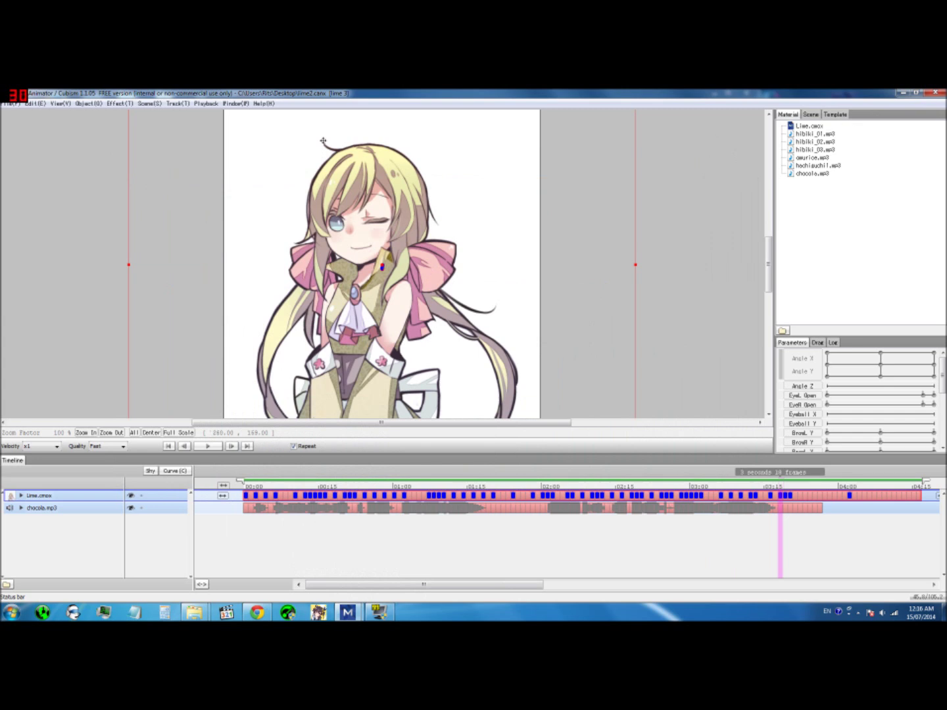
pyautogui.click(905, 93)
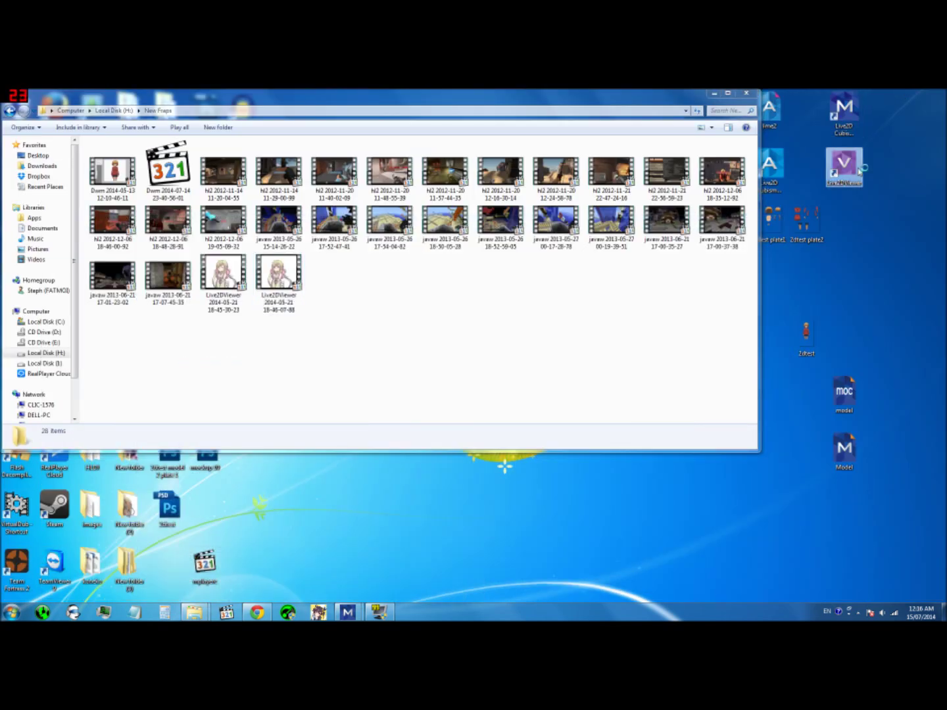
pyautogui.press('super+d')
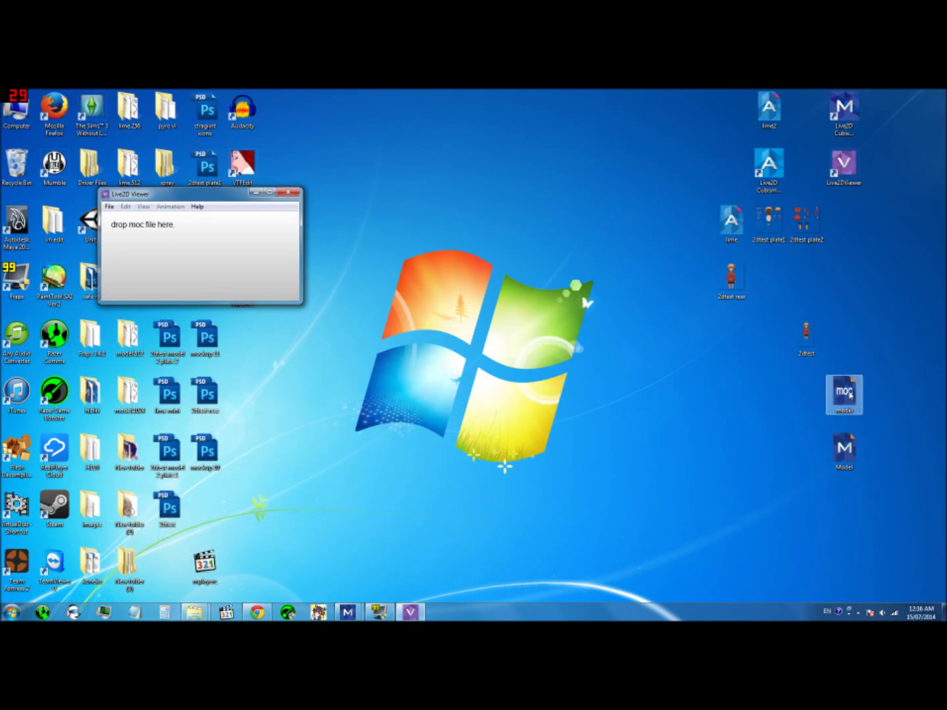
pyautogui.moveTo(851, 395); pyautogui.dragTo(245, 267)
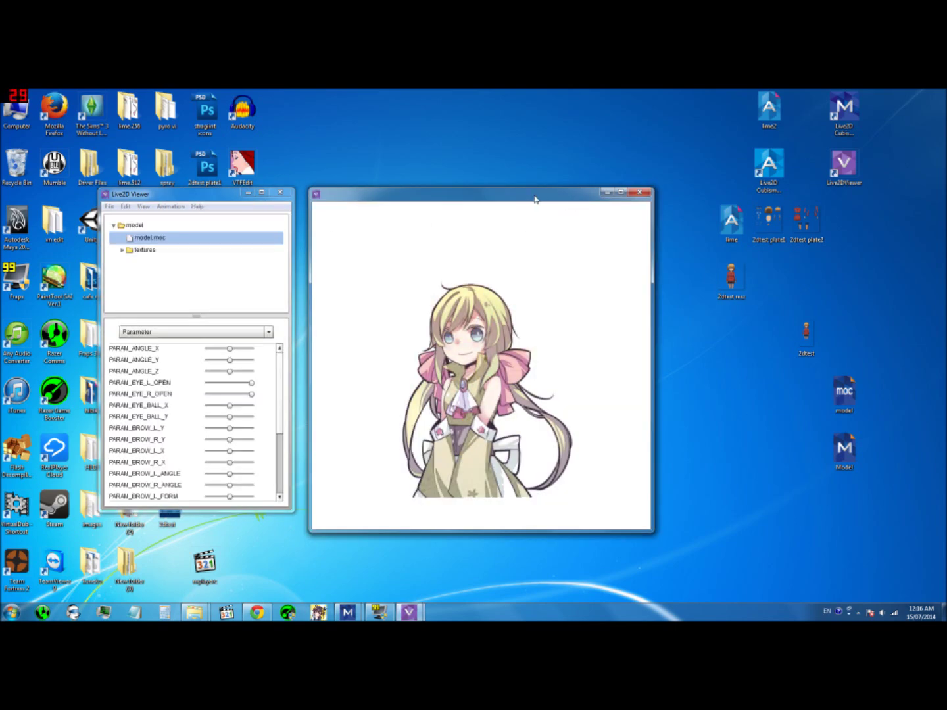
# Reposition the viewer's file tree and model preview windows, and expand the model's textures folder
pyautogui.moveTo(534, 199); pyautogui.dragTo(587, 183)
pyautogui.moveTo(198, 194); pyautogui.dragTo(242, 192)
pyautogui.click(166, 236)
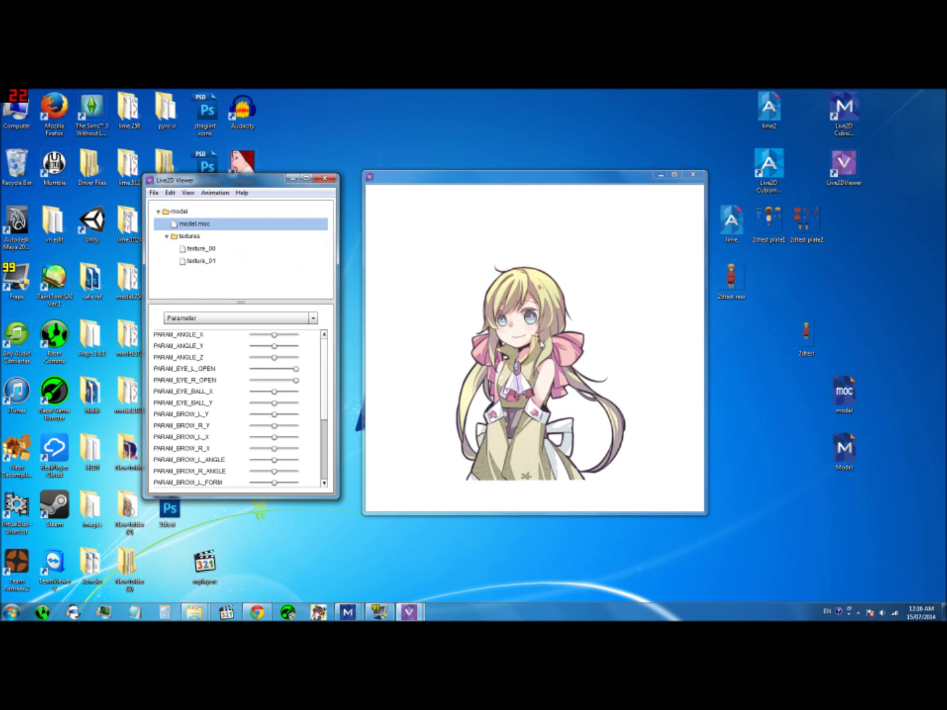
pyautogui.click(537, 342)
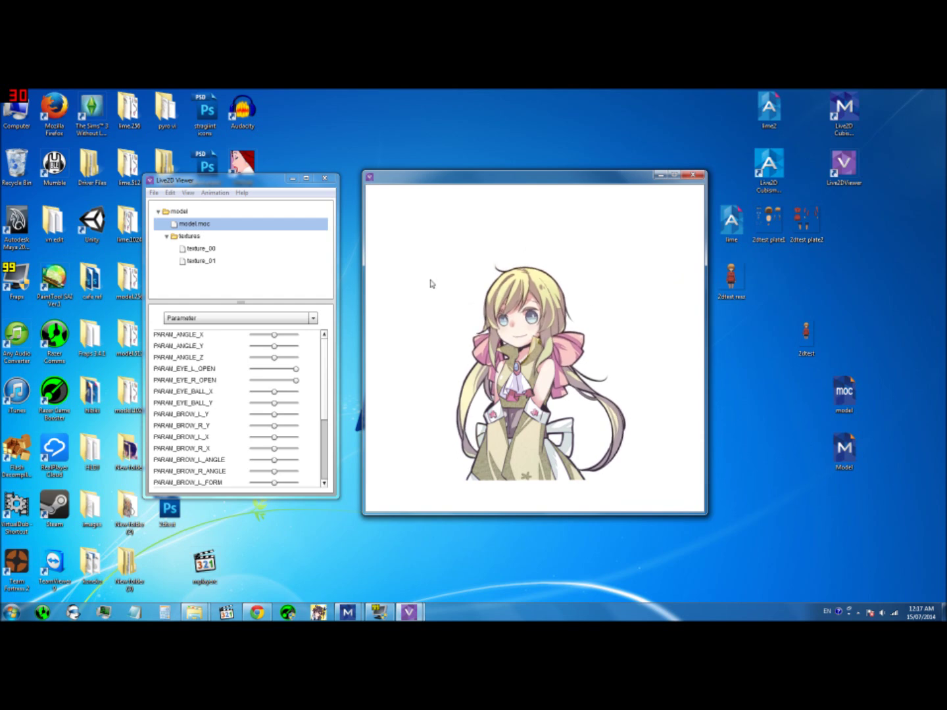
# Enable Auto Eye Blink for the loaded model and try it in the preview
pyautogui.click(219, 191)
pyautogui.click(215, 193)
pyautogui.click(209, 195)
pyautogui.click(209, 194)
pyautogui.click(214, 193)
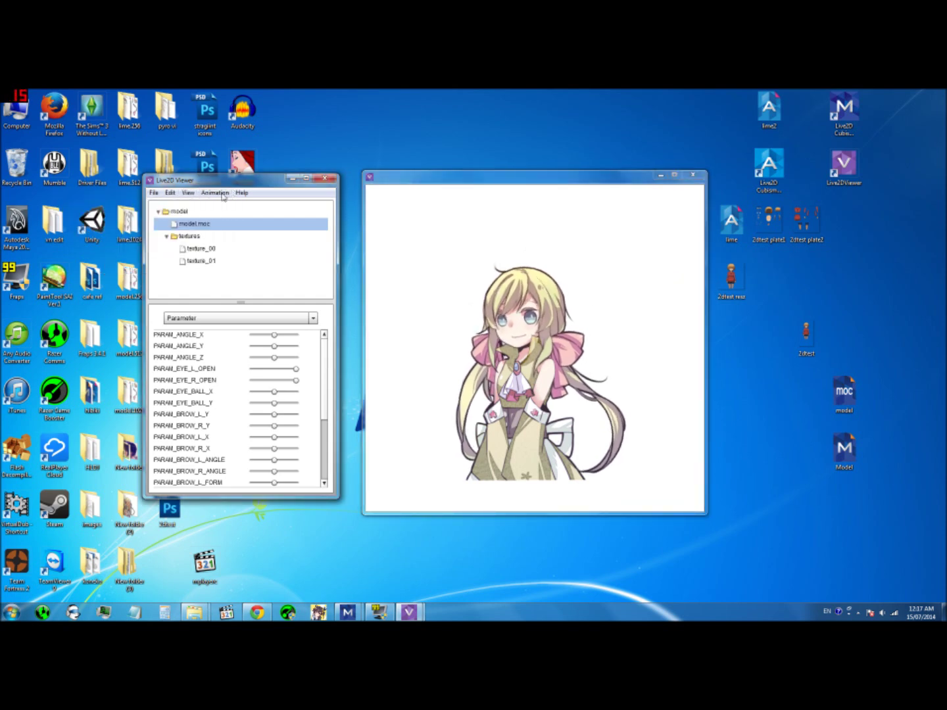
pyautogui.click(214, 193)
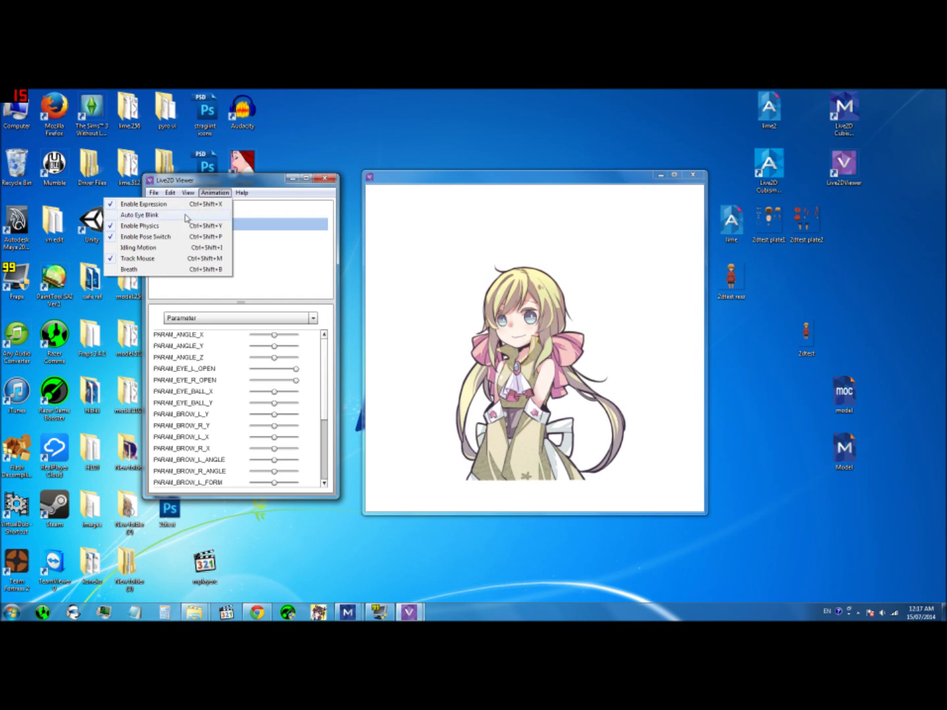
pyautogui.click(187, 217)
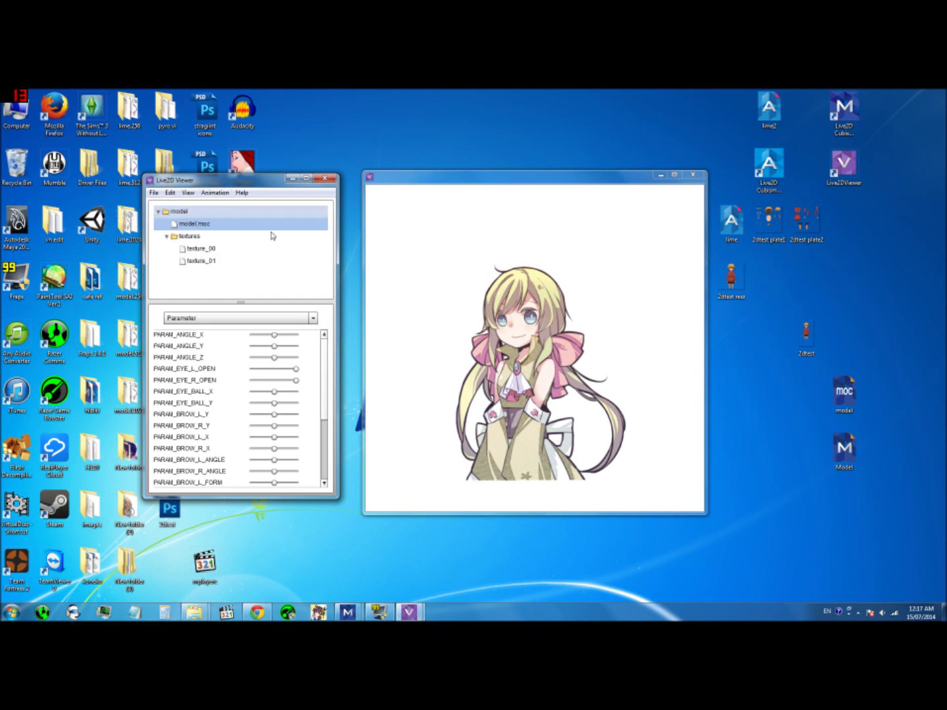
pyautogui.click(513, 329)
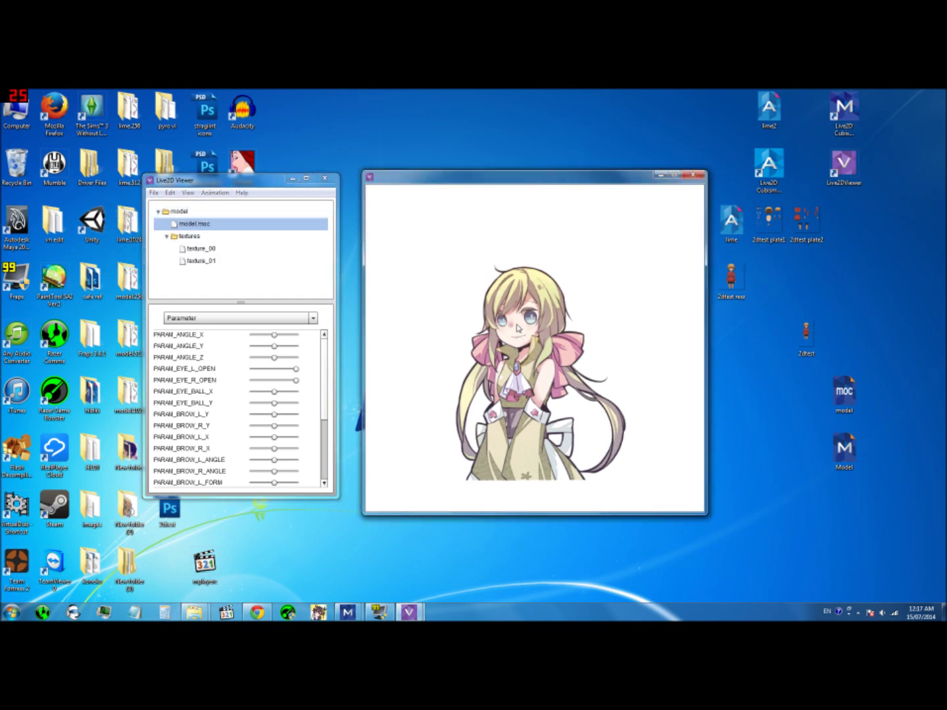
# Enable Idling Motion and Breath for the loaded model
pyautogui.click(217, 193)
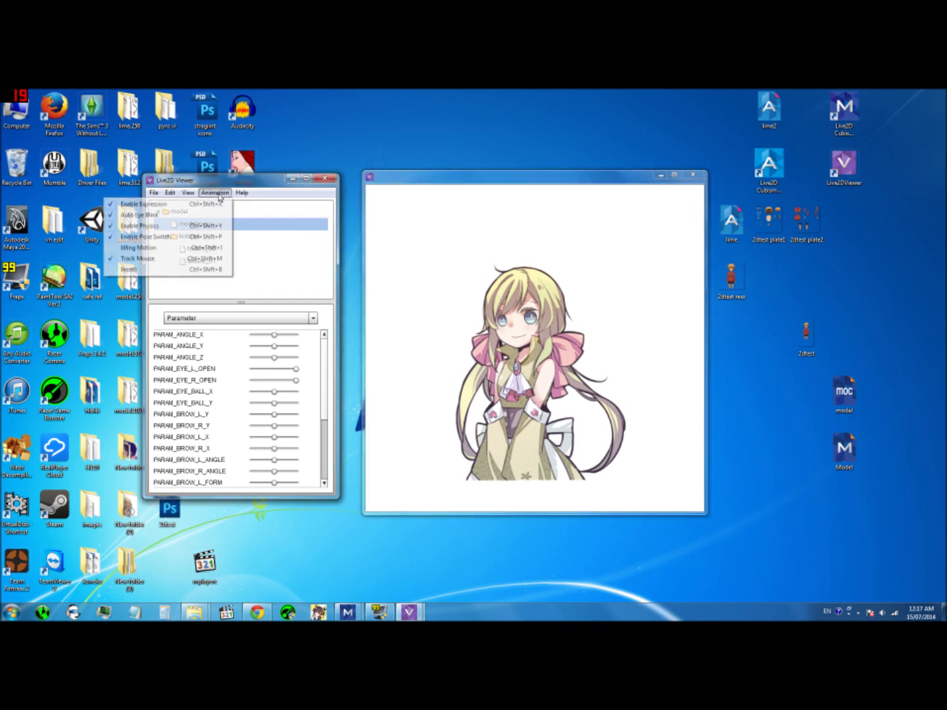
pyautogui.click(138, 248)
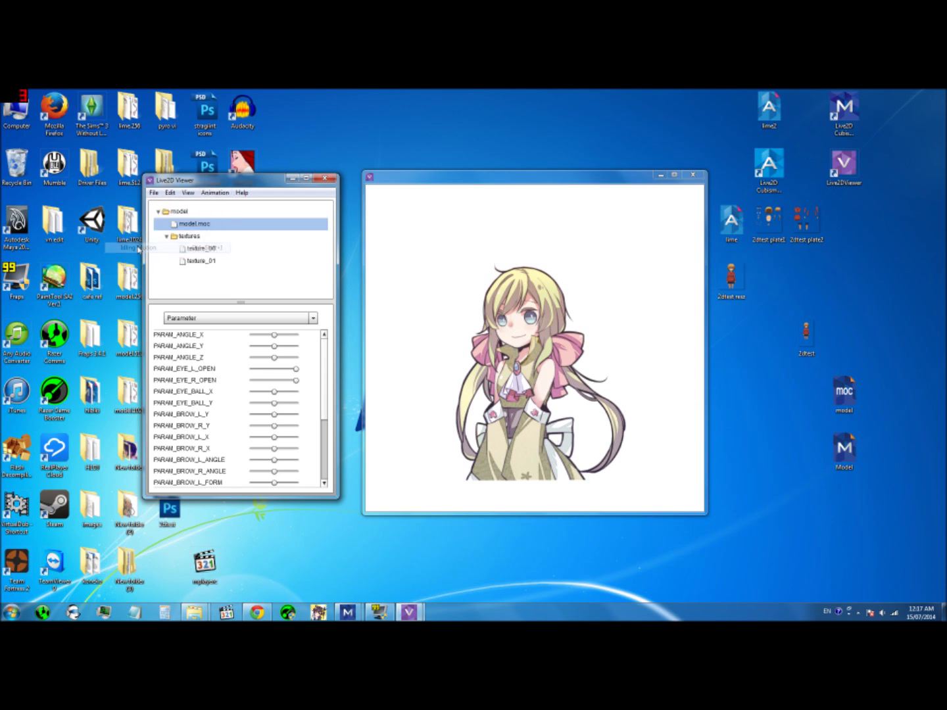
pyautogui.click(215, 192)
pyautogui.click(149, 272)
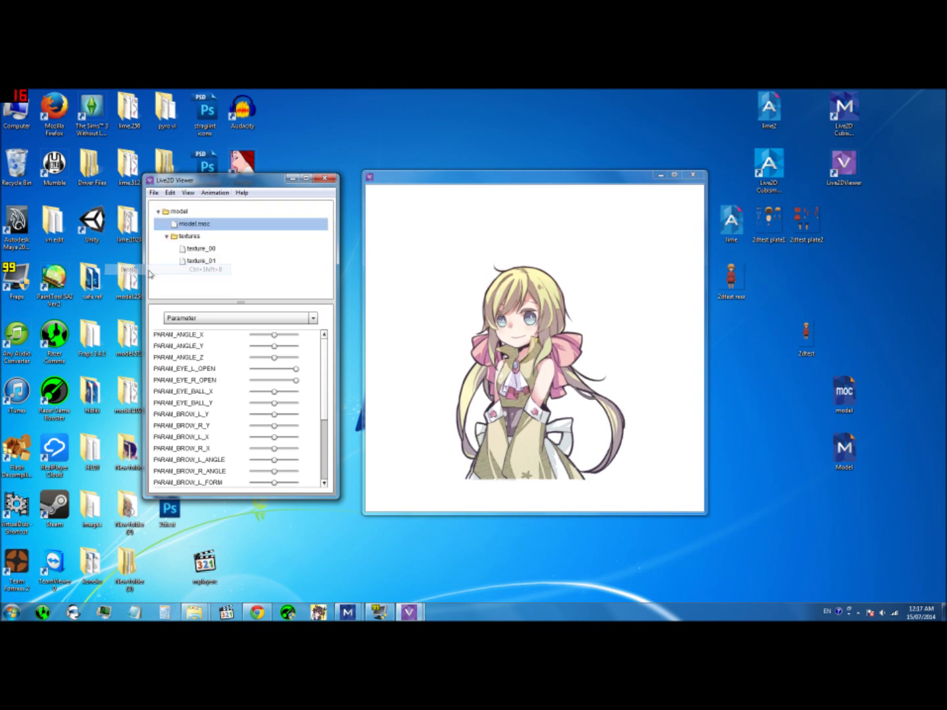
# Add the sample Motion:Idle to the model and accept the sample notice
pyautogui.click(155, 194)
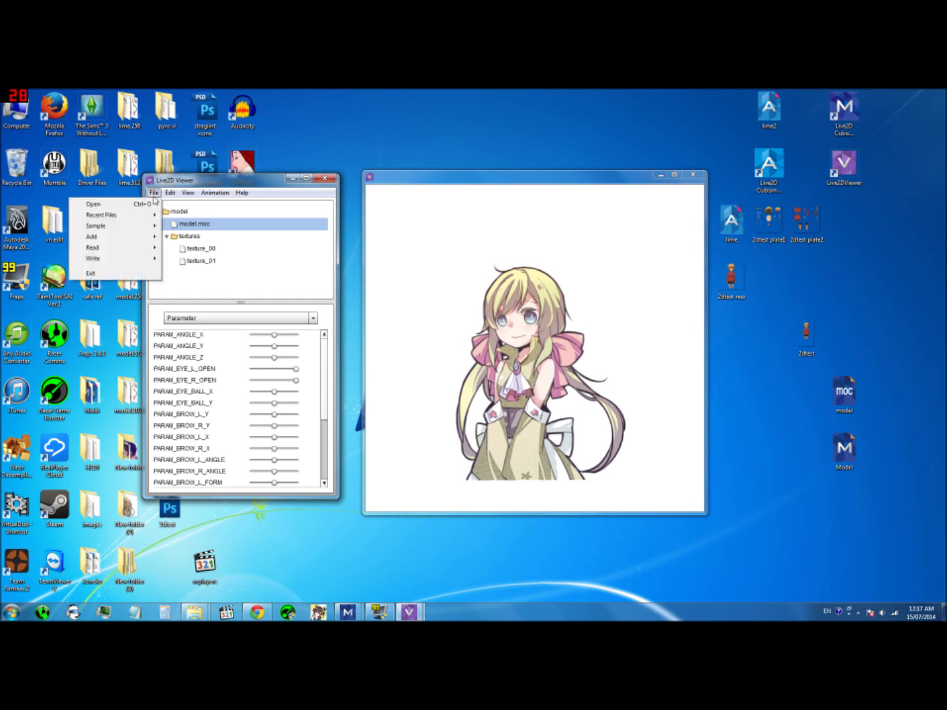
pyautogui.moveTo(136, 231)
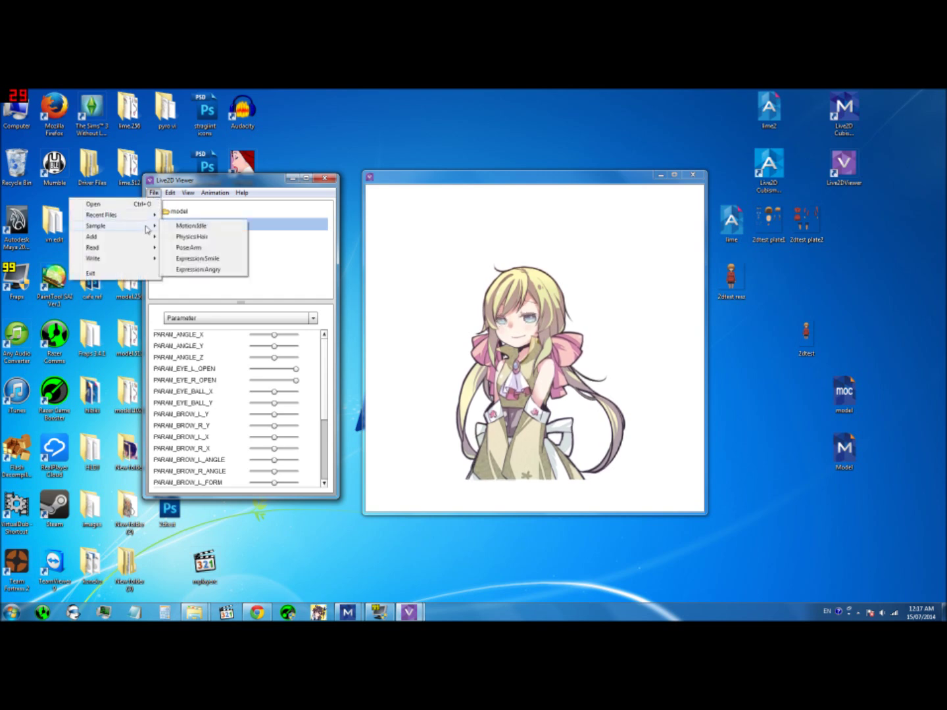
pyautogui.click(205, 227)
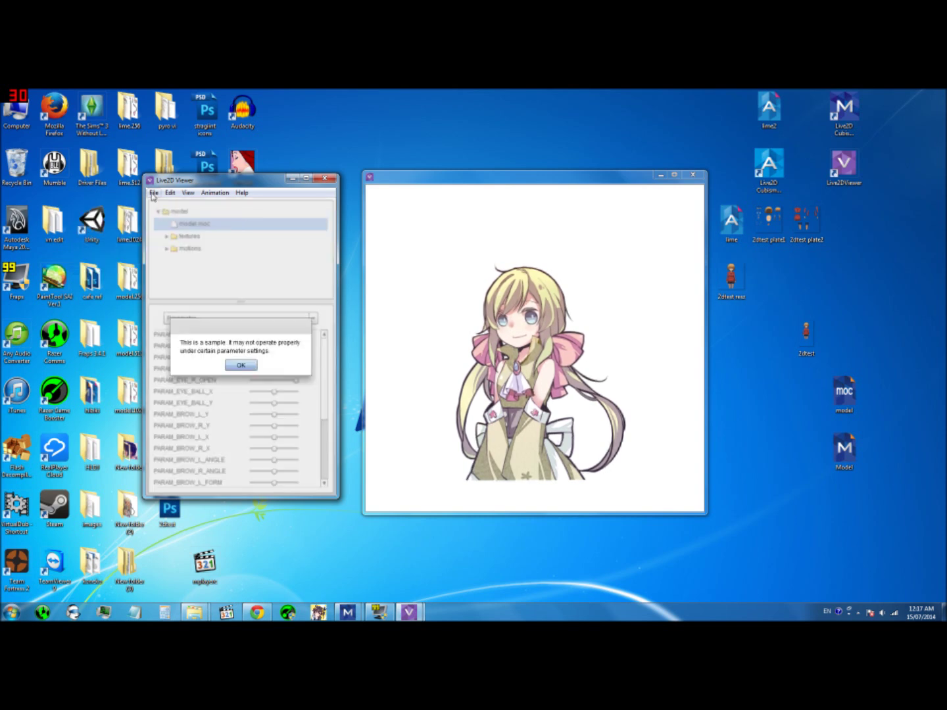
pyautogui.click(241, 365)
# Add the sample Physics:Hair to the model and try it in the preview
pyautogui.click(153, 191)
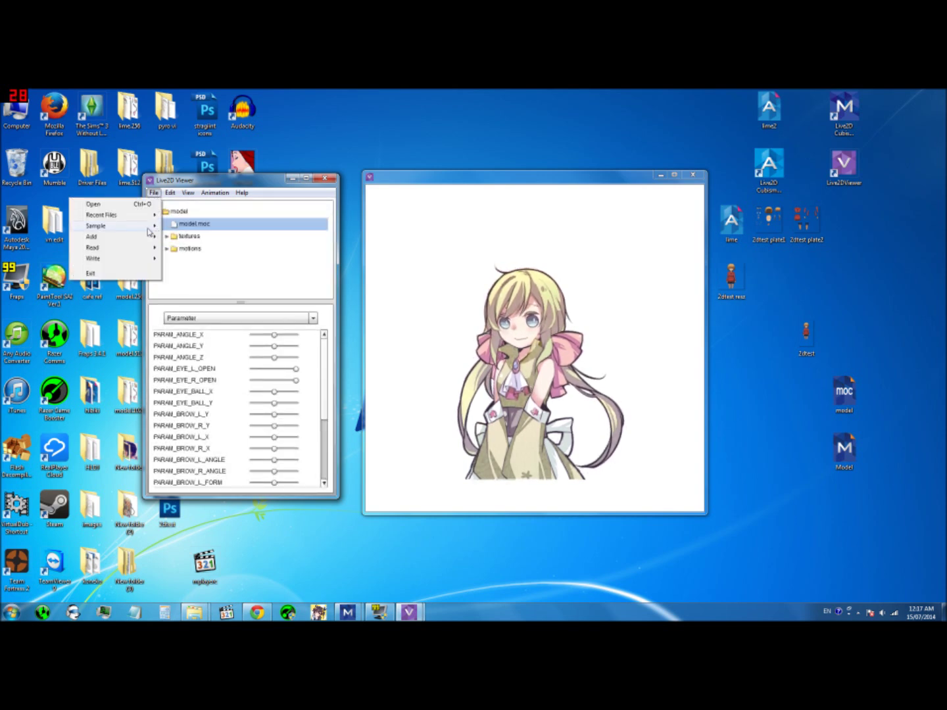
pyautogui.moveTo(138, 231)
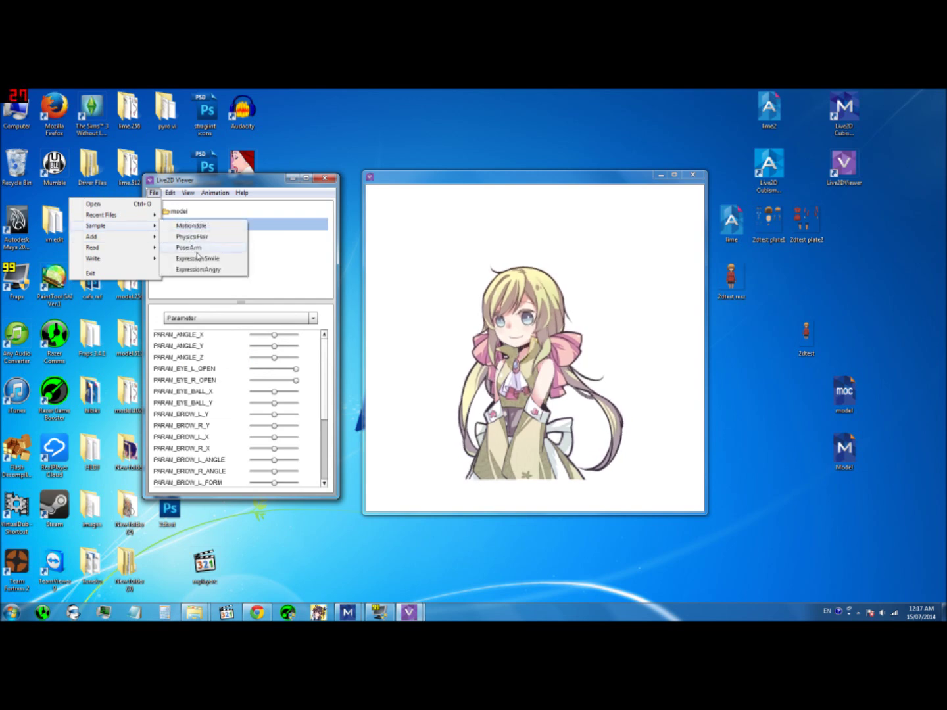
pyautogui.click(196, 238)
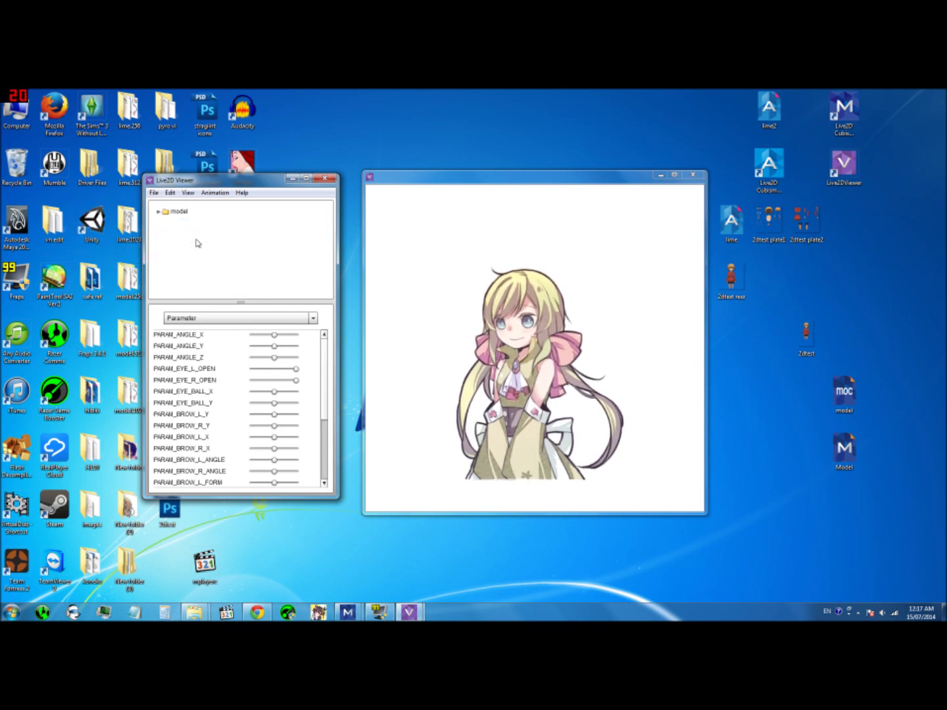
pyautogui.click(506, 353)
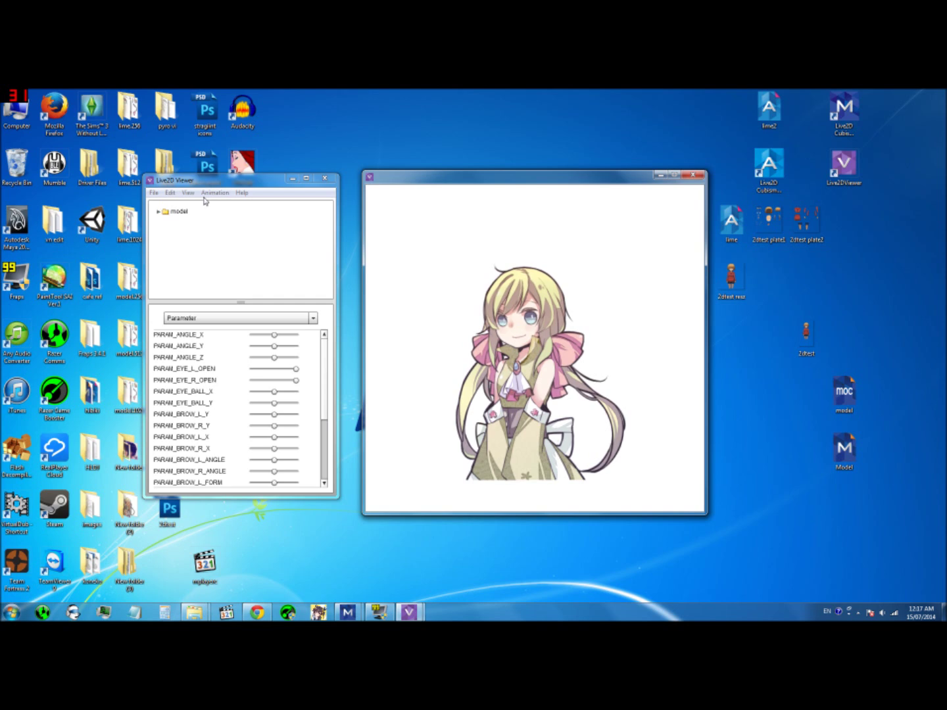
# Add Lip-sync to the model and open its lipsync settings from the model's file tree
pyautogui.click(153, 193)
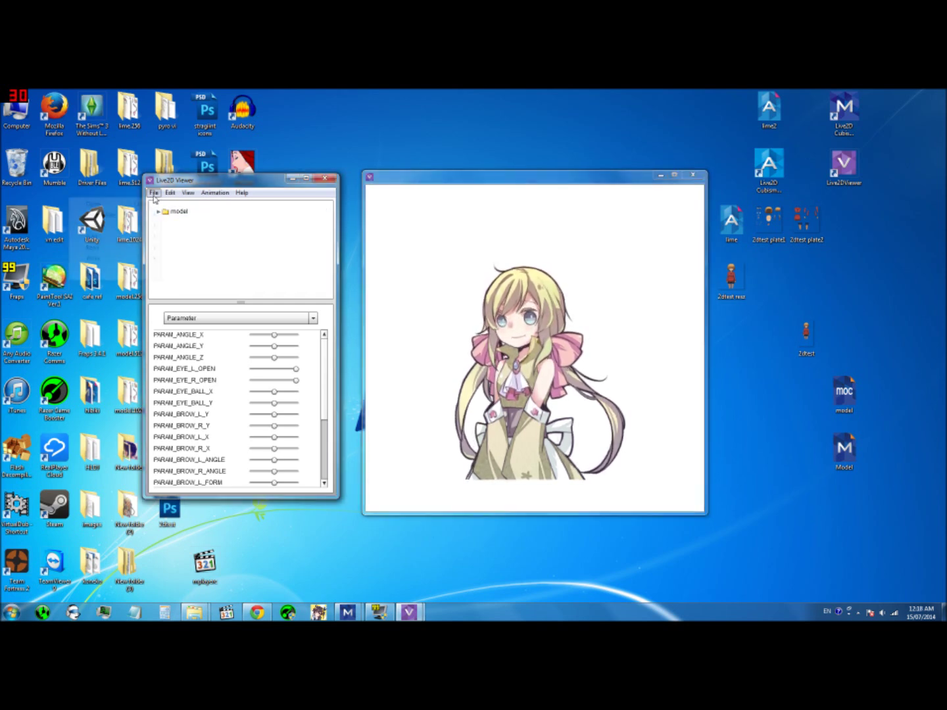
pyautogui.moveTo(127, 240)
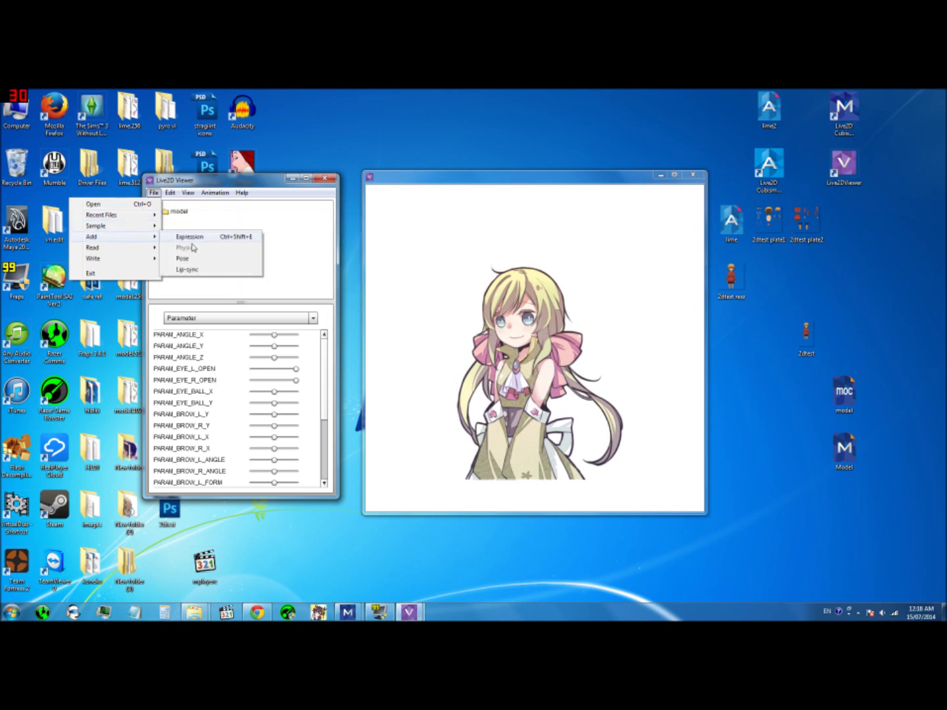
pyautogui.click(192, 269)
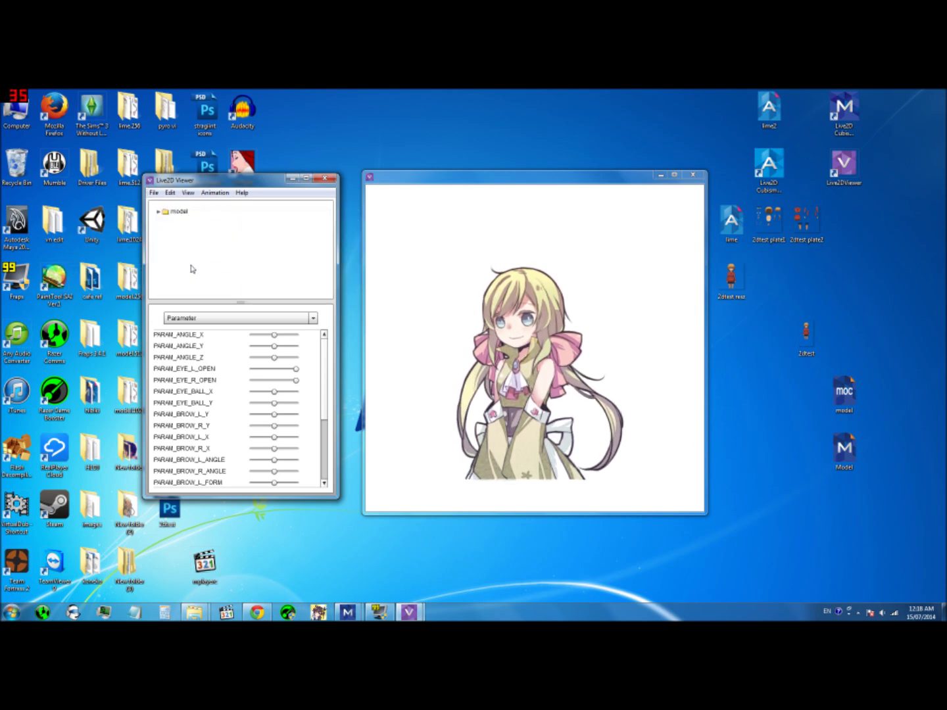
pyautogui.doubleClick(167, 213)
pyautogui.click(186, 262)
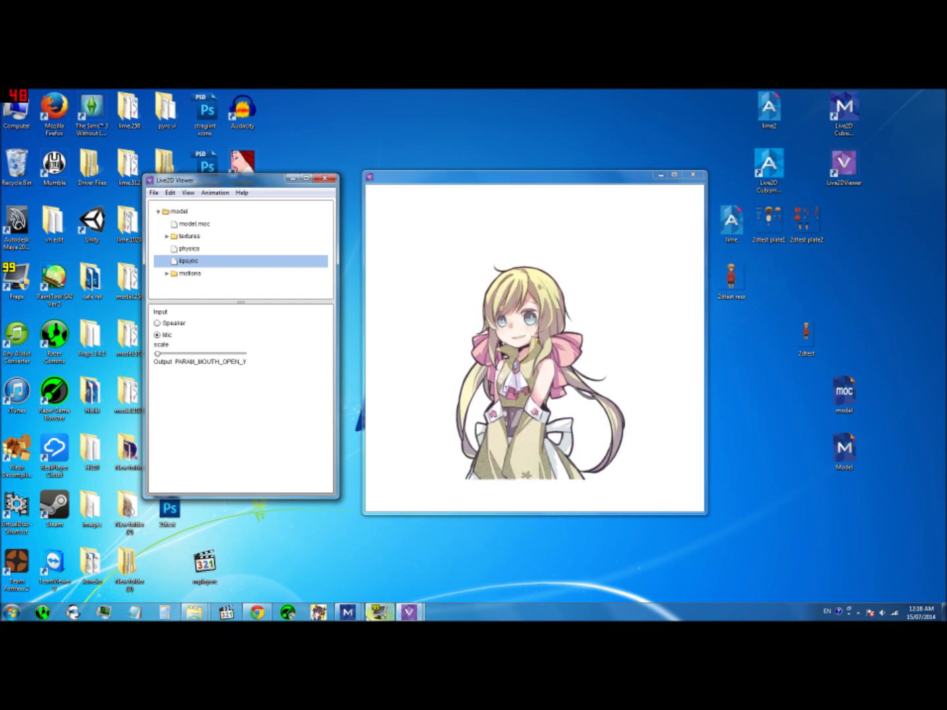
# Maximize the Live2D Modeler window, and switch to Live2D Animator with the lime2 project
pyautogui.click(348, 611)
pyautogui.click(307, 572)
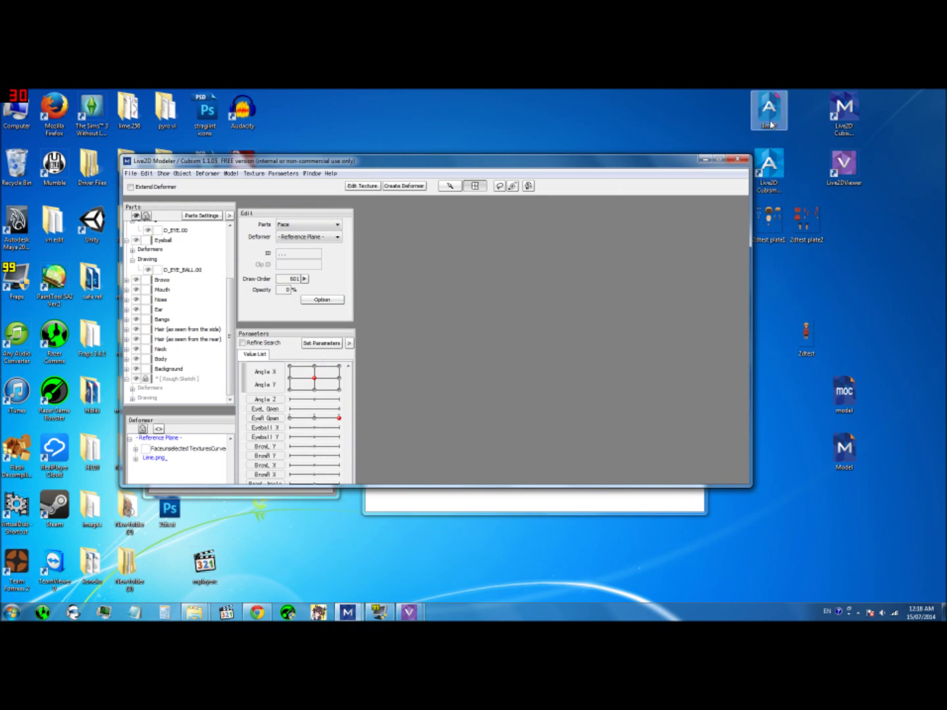
pyautogui.moveTo(617, 170); pyautogui.dragTo(629, 200)
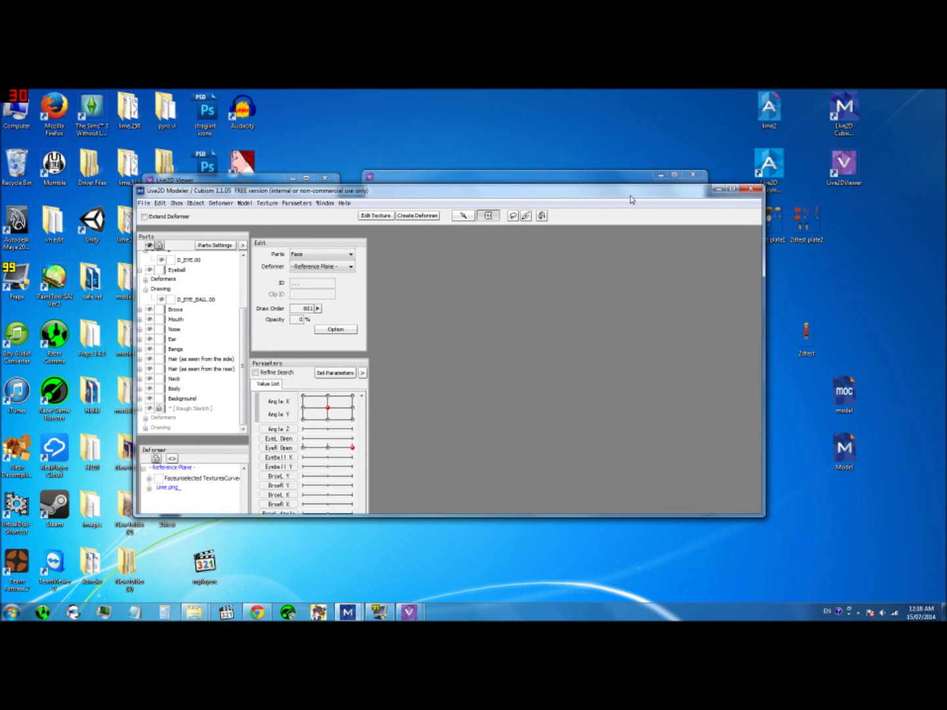
pyautogui.moveTo(630, 199); pyautogui.dragTo(562, 248)
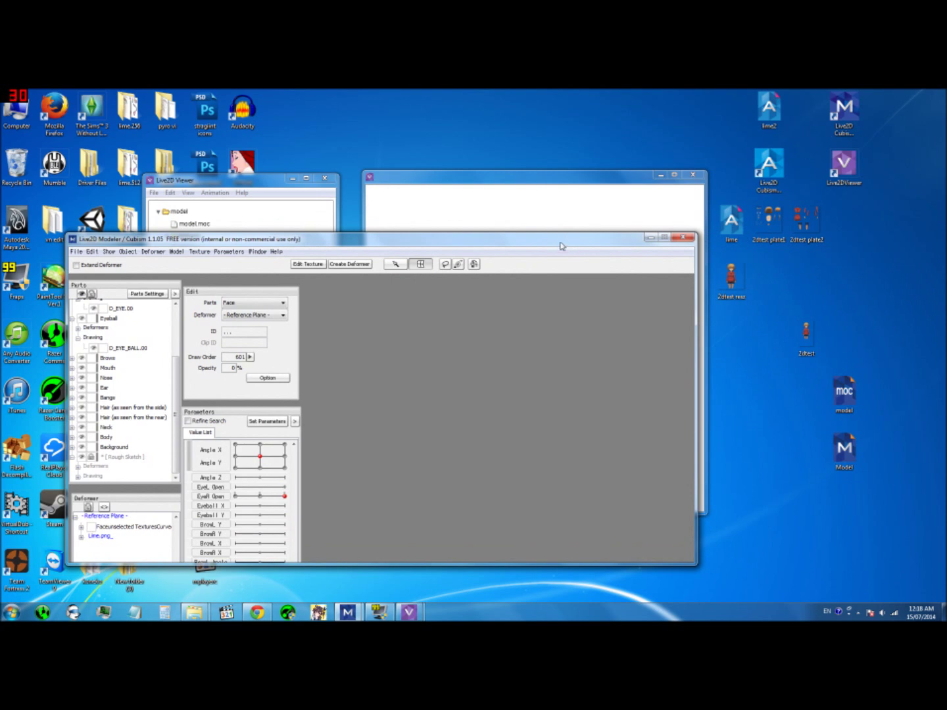
pyautogui.doubleClick(560, 246)
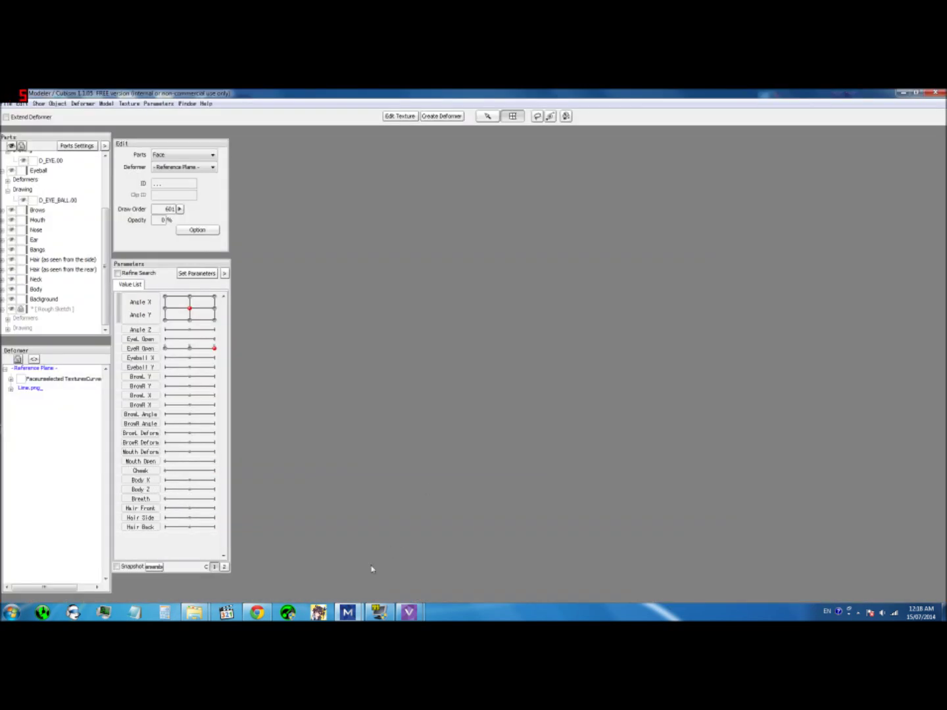
pyautogui.click(378, 612)
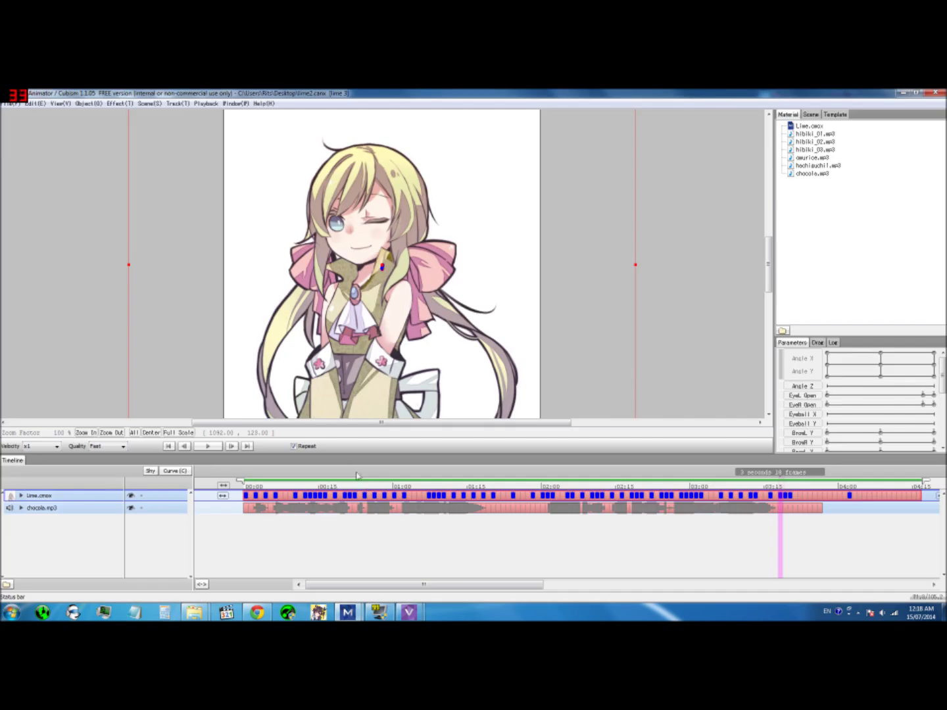
pyautogui.click(8, 105)
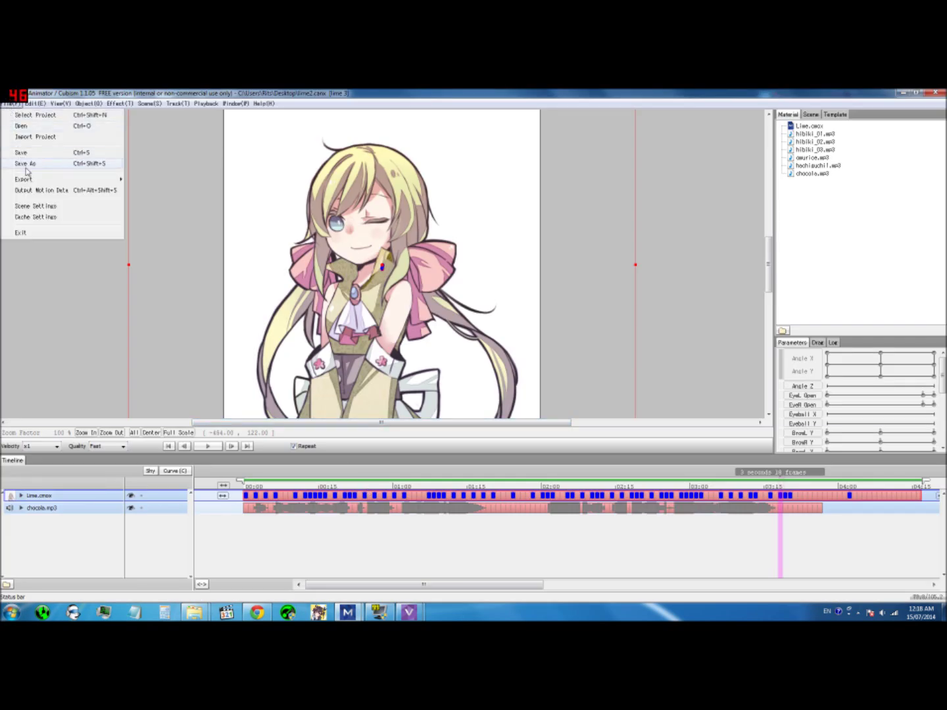
pyautogui.moveTo(36, 180)
pyautogui.click(278, 540)
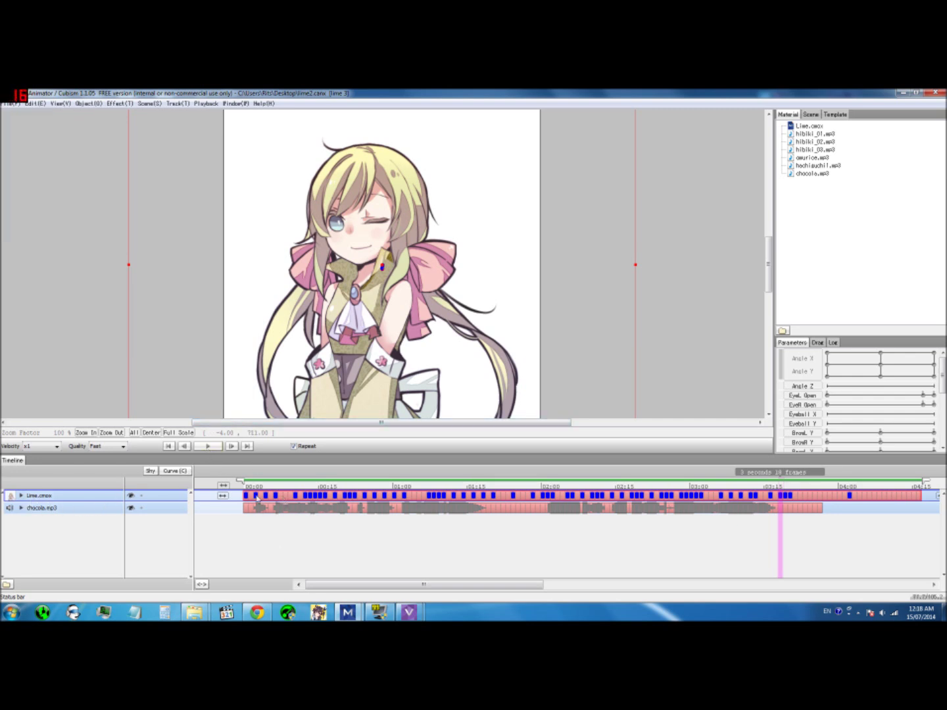
# Select the chocola.mp3 track, check the system volume, and play the lime 3 scene with its audio before stopping playback
pyautogui.click(65, 509)
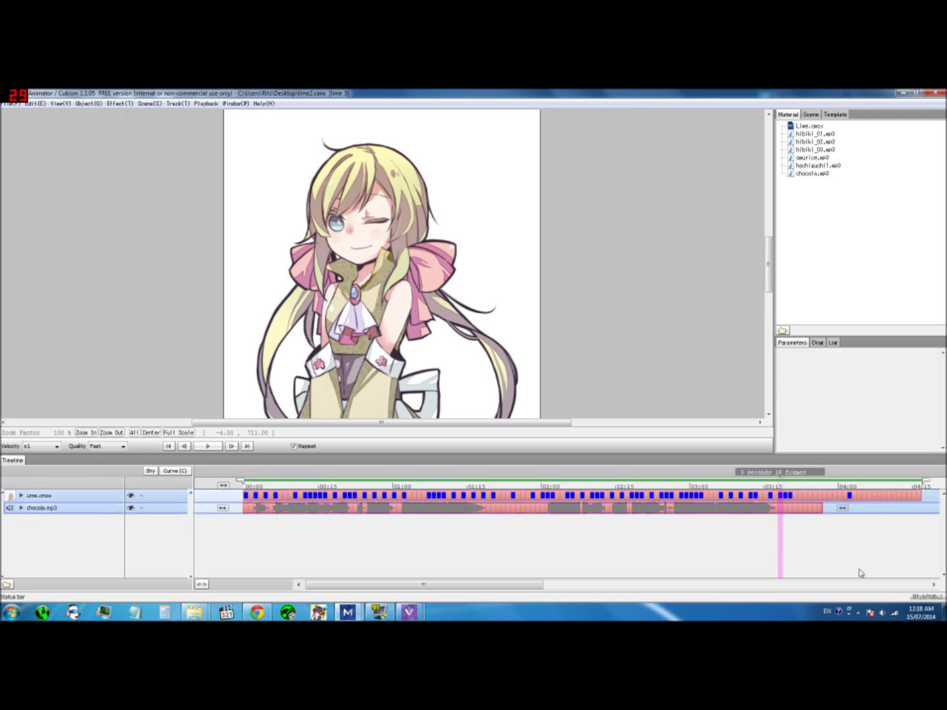
pyautogui.click(882, 612)
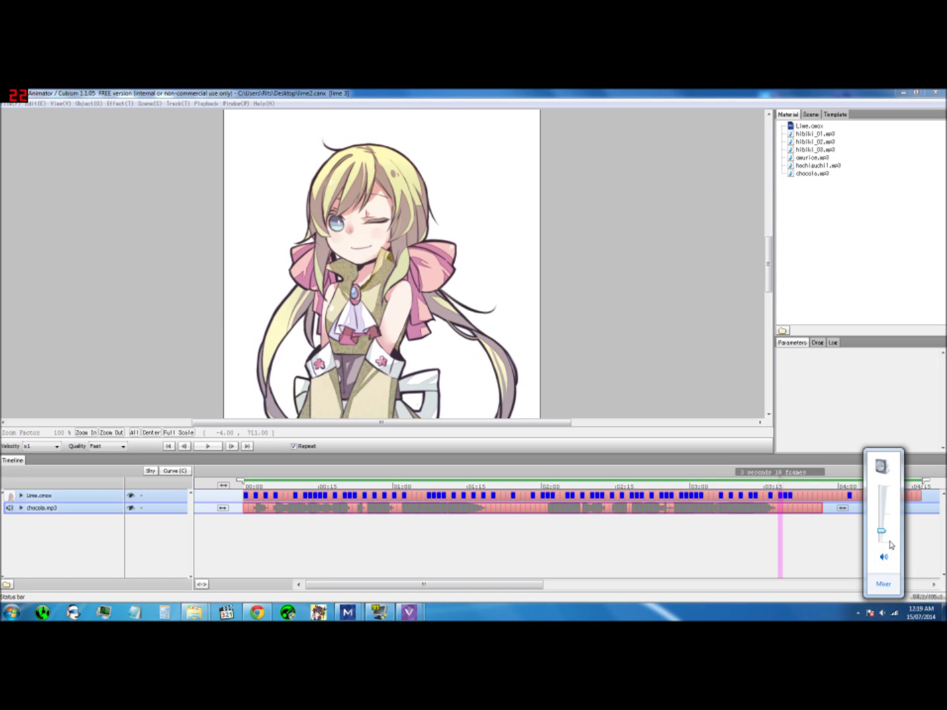
pyautogui.click(207, 446)
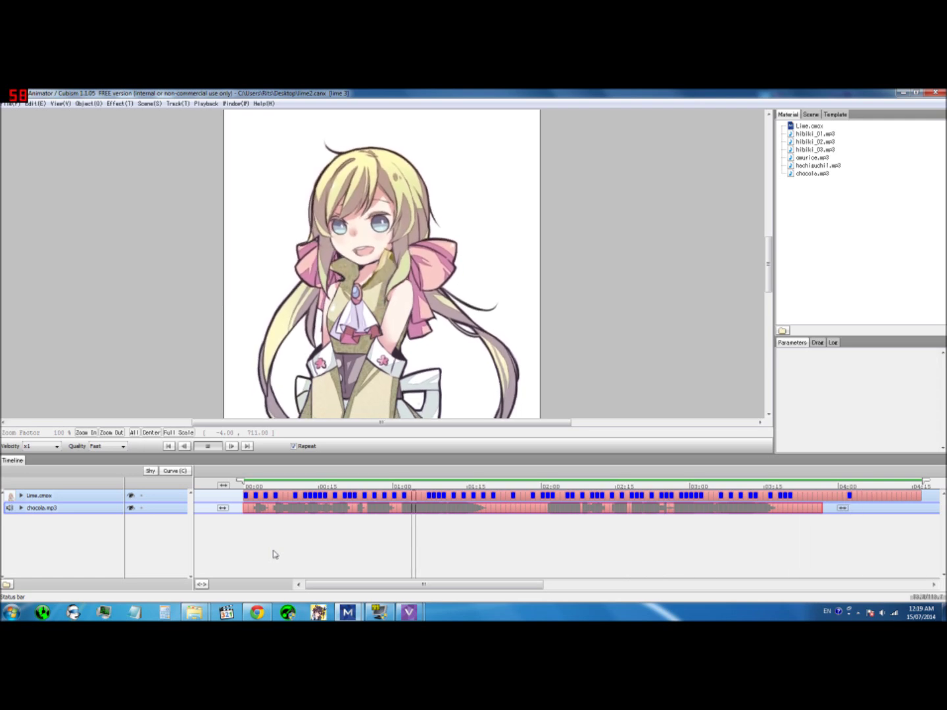
pyautogui.click(209, 447)
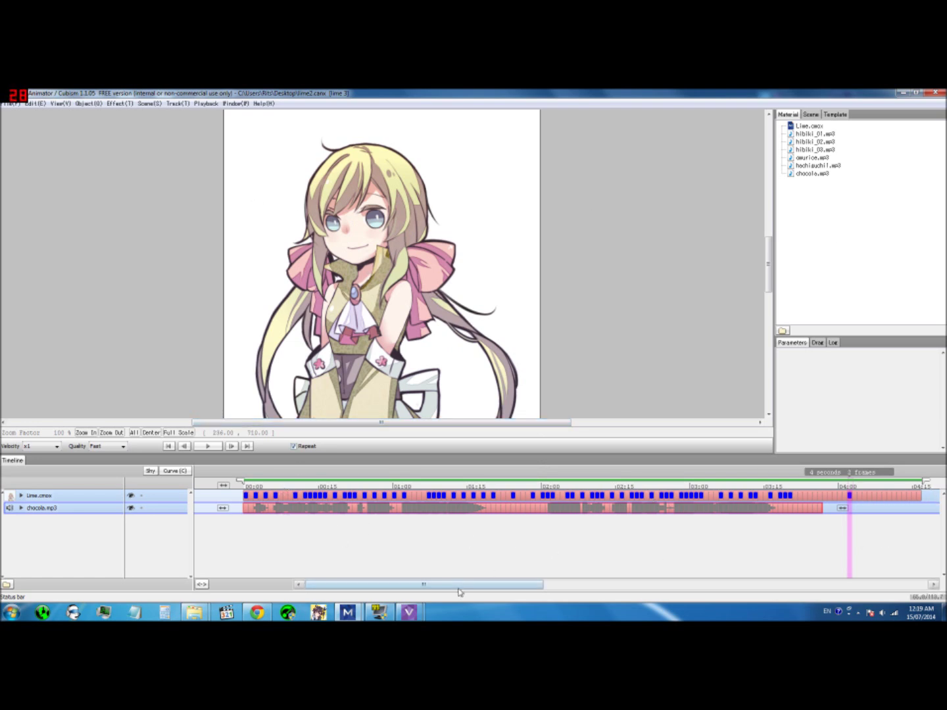
pyautogui.moveTo(486, 587)
pyautogui.mouseDown()
pyautogui.moveTo(672, 587)
pyautogui.moveTo(483, 586)
pyautogui.mouseUp()
# Switch to Live2D Viewer to look at the animated model preview, and return to Live2D Animator
pyautogui.click(15, 104)
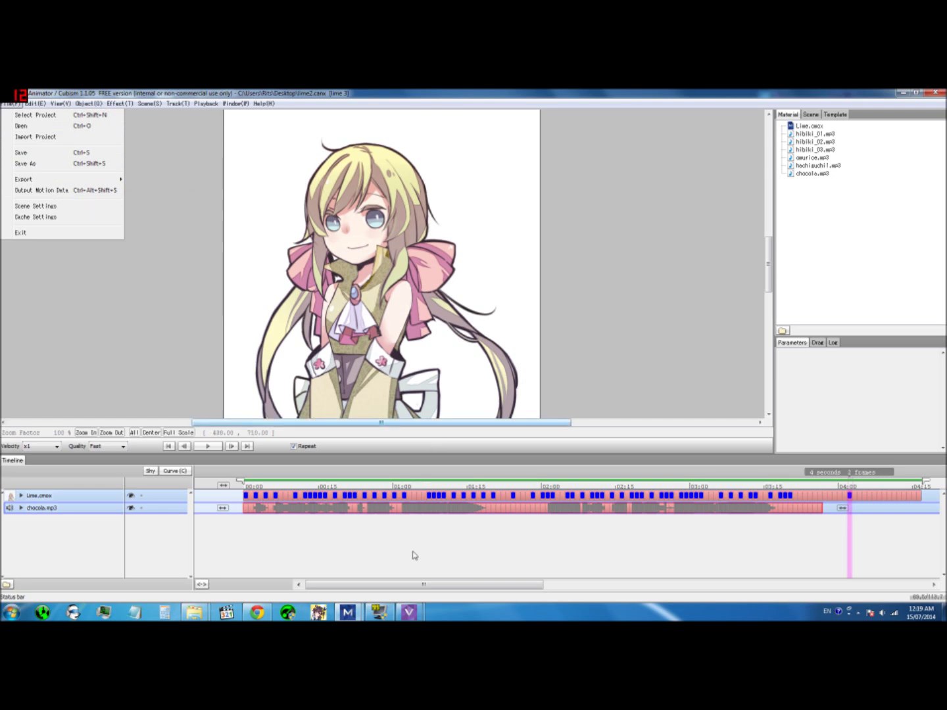
pyautogui.click(408, 613)
pyautogui.click(386, 533)
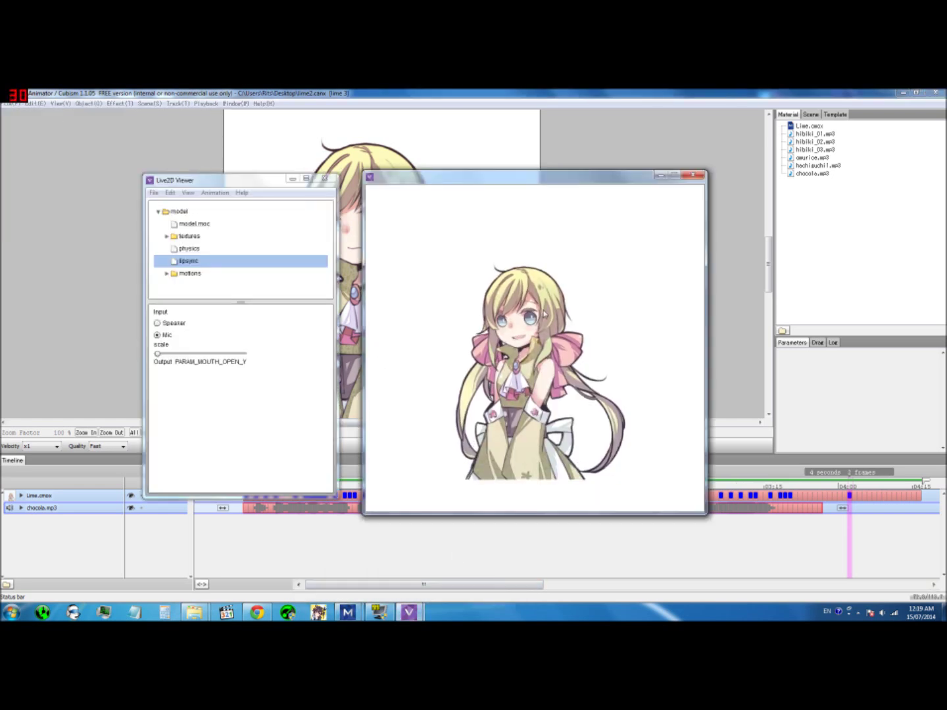
pyautogui.click(324, 179)
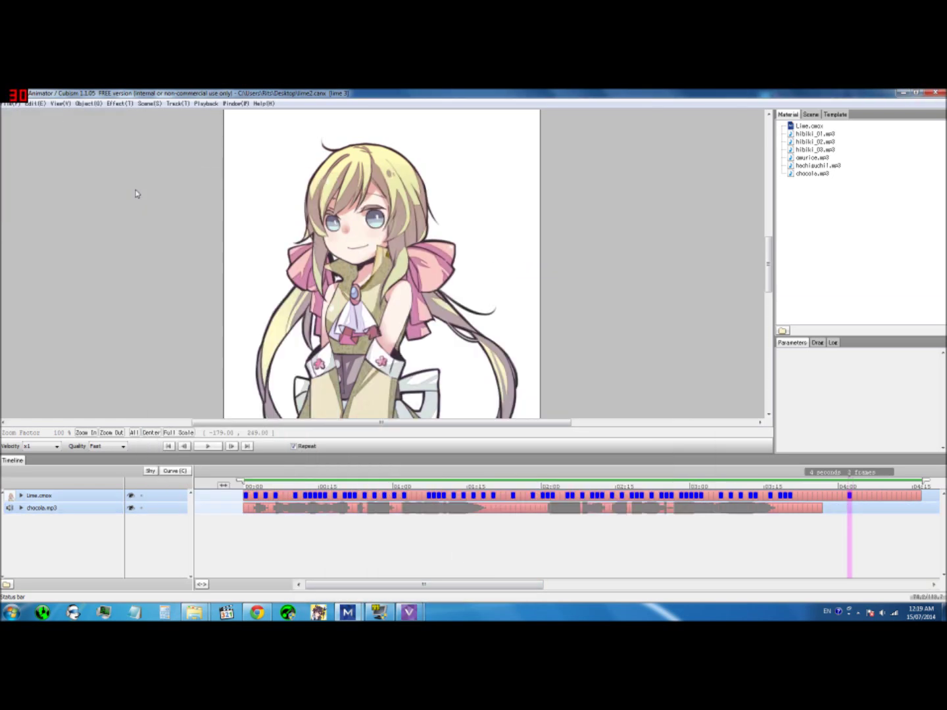
# Try to output the motion data of the lime 3 scene
pyautogui.click(11, 103)
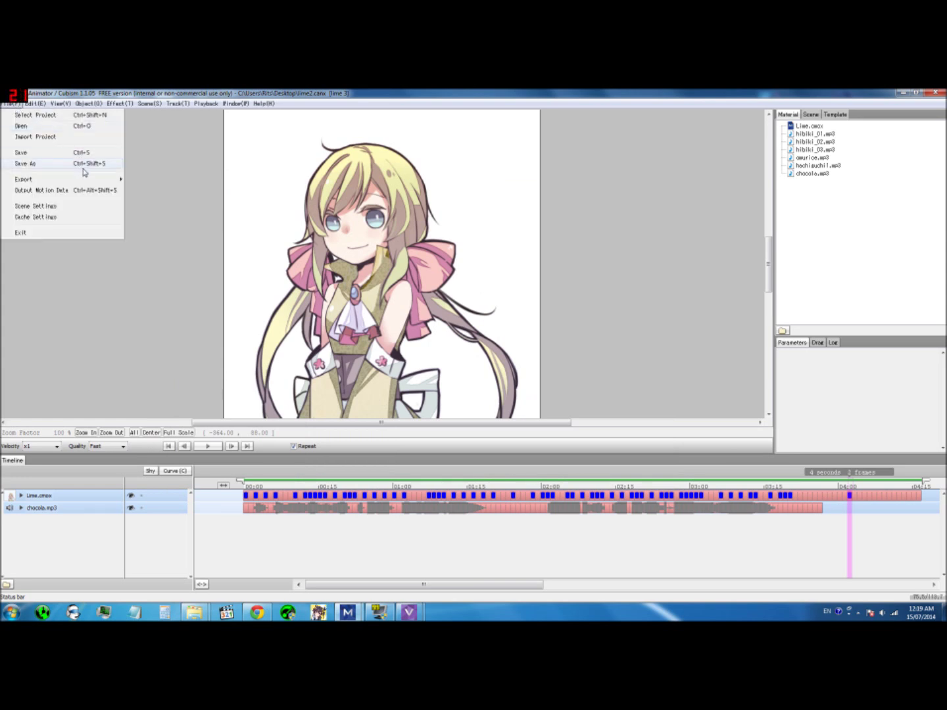
pyautogui.moveTo(92, 183)
pyautogui.click(74, 190)
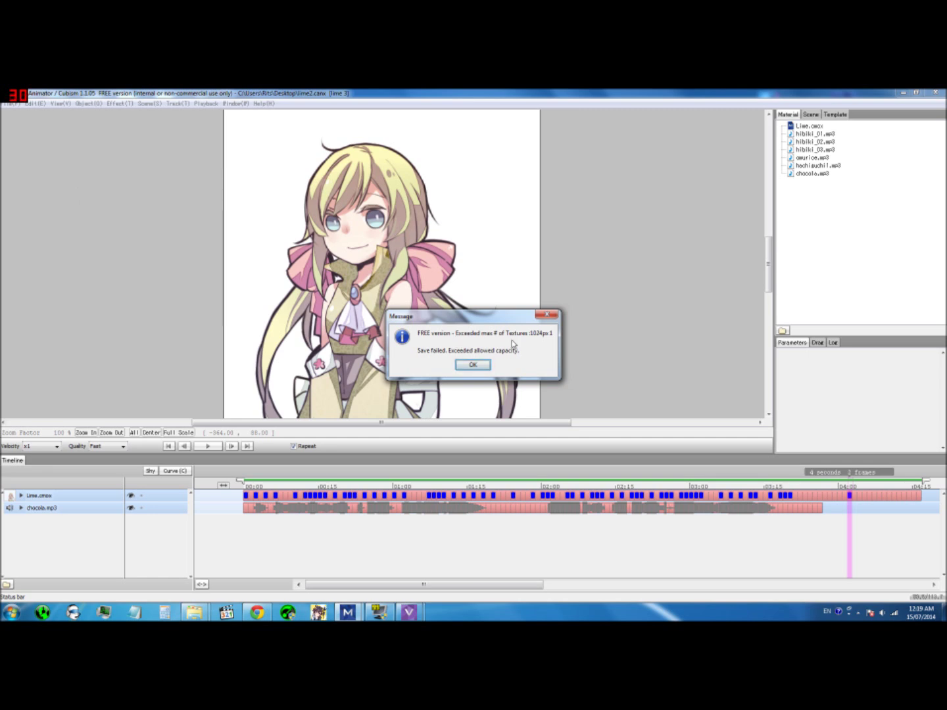
pyautogui.click(486, 365)
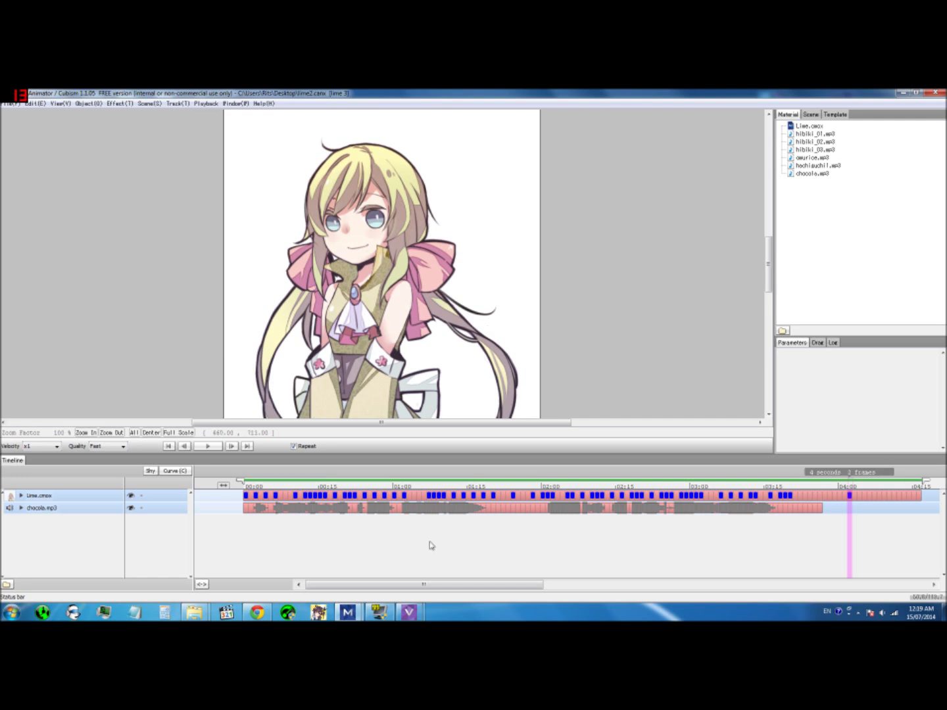
# Look at the model preview in Live2D Viewer, check the file commands in Live2D Modeler, and minimize the Modeler window
pyautogui.click(485, 574)
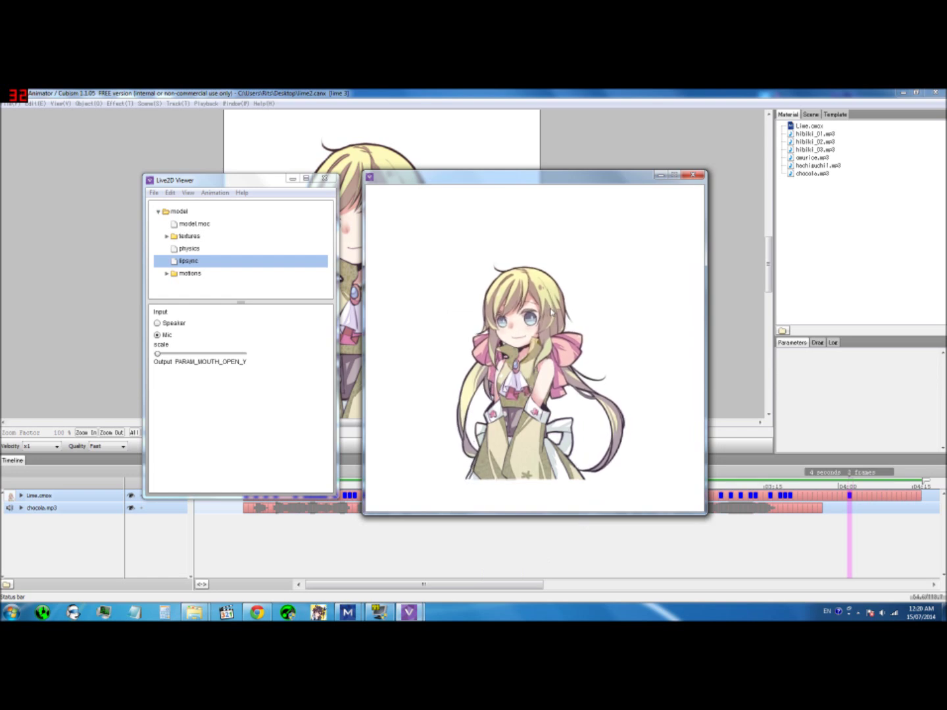
pyautogui.click(324, 565)
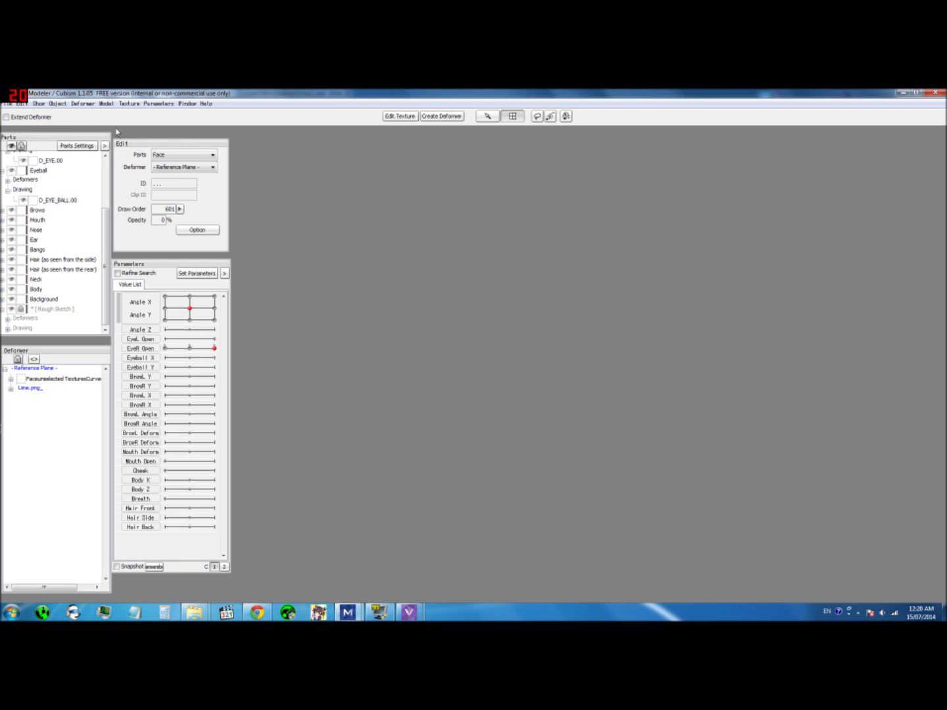
pyautogui.click(6, 104)
pyautogui.click(384, 212)
pyautogui.click(904, 93)
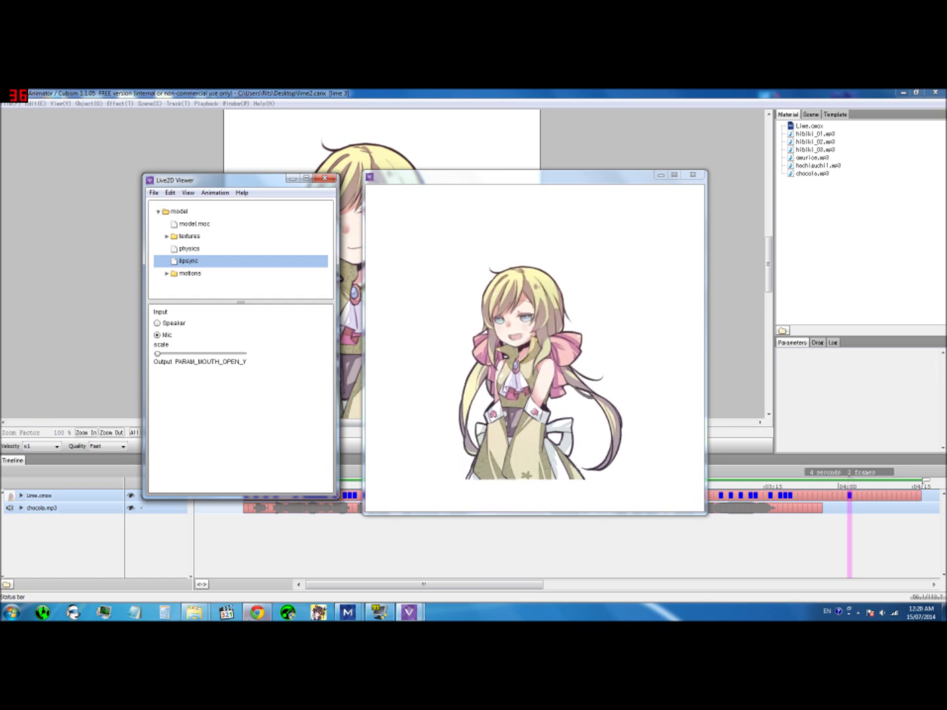
# Switch to Chrome and browse the Live2D Cubism Sample Data page through its character models, from Hatsune Miku to Simple model
pyautogui.click(257, 612)
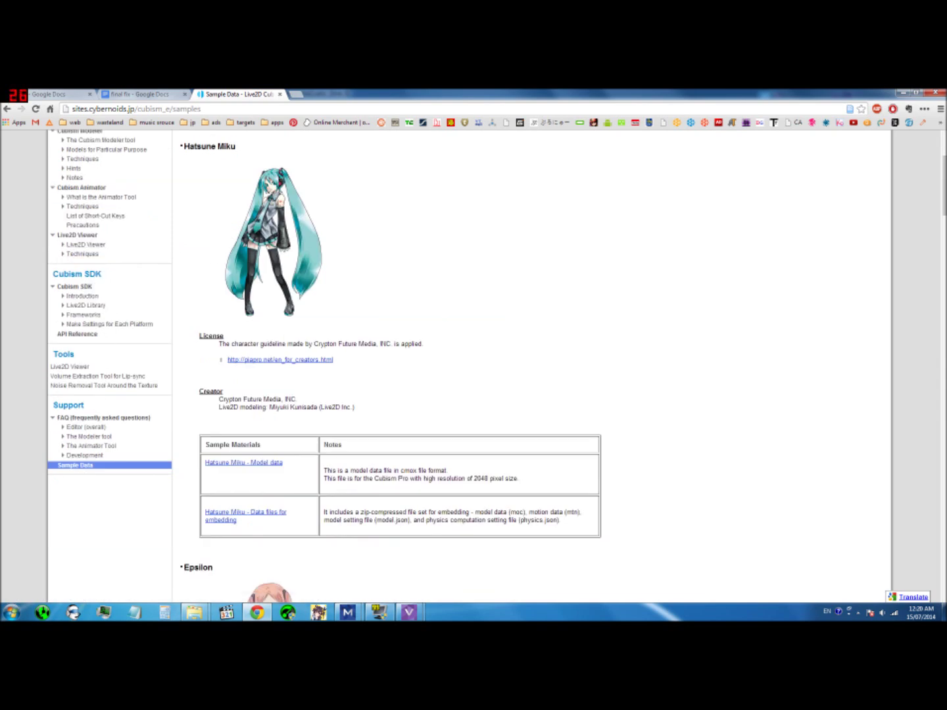
pyautogui.scroll(2, 105, 309)
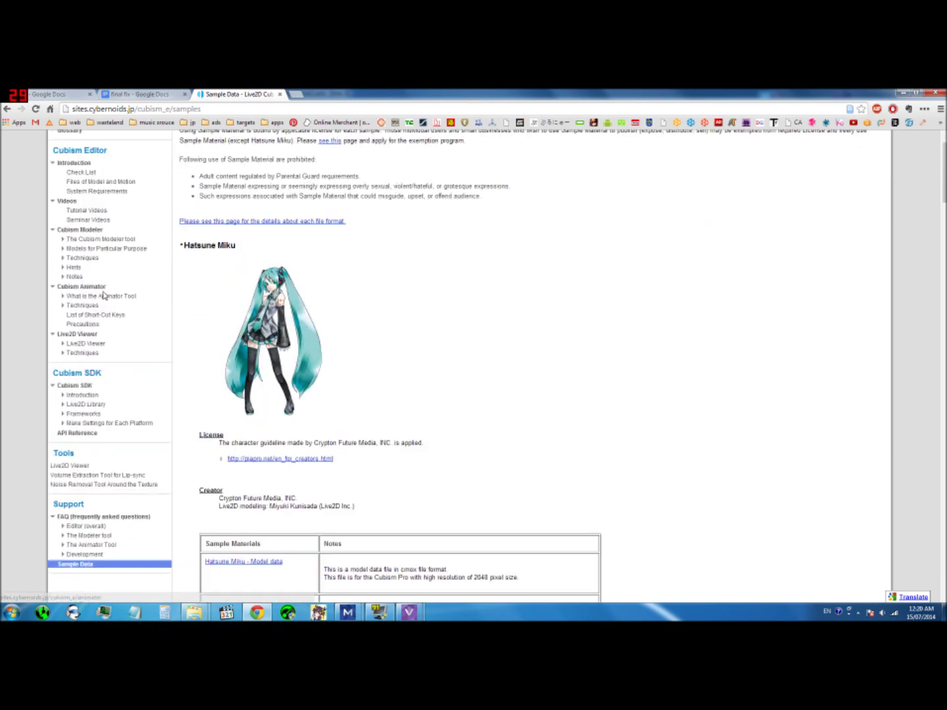
pyautogui.scroll(-2, 155, 338)
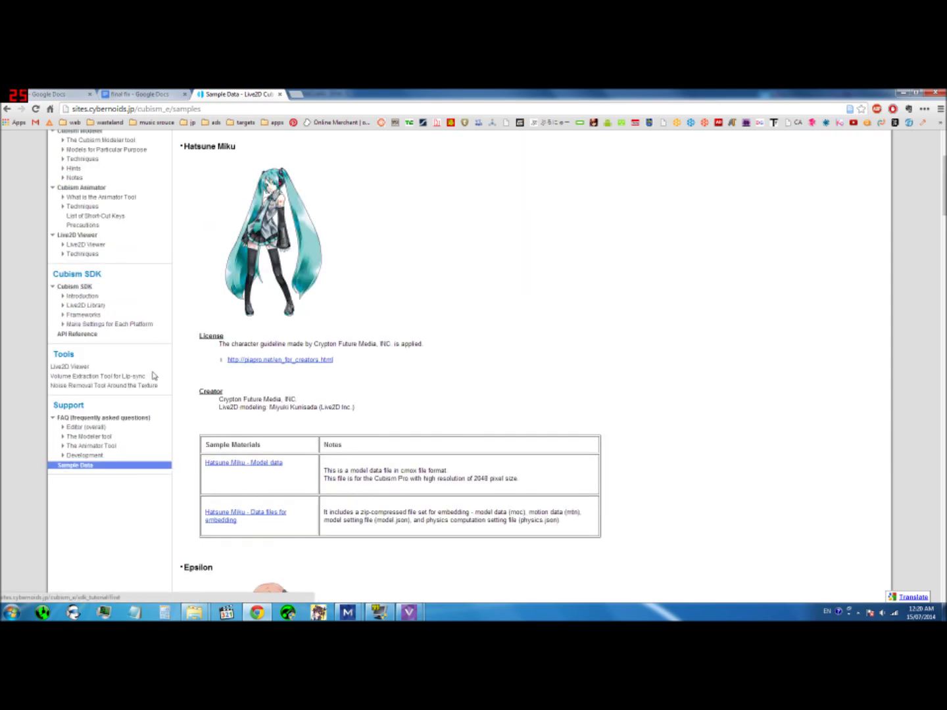
pyautogui.scroll(2, 328, 256)
pyautogui.scroll(-4, 389, 305)
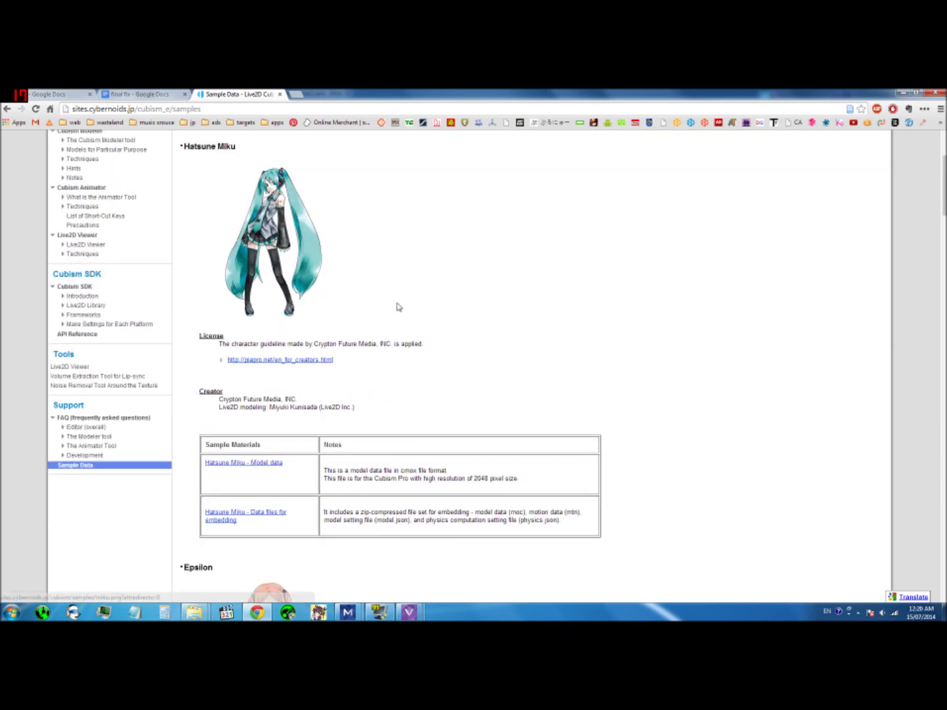
pyautogui.scroll(-10, 368, 342)
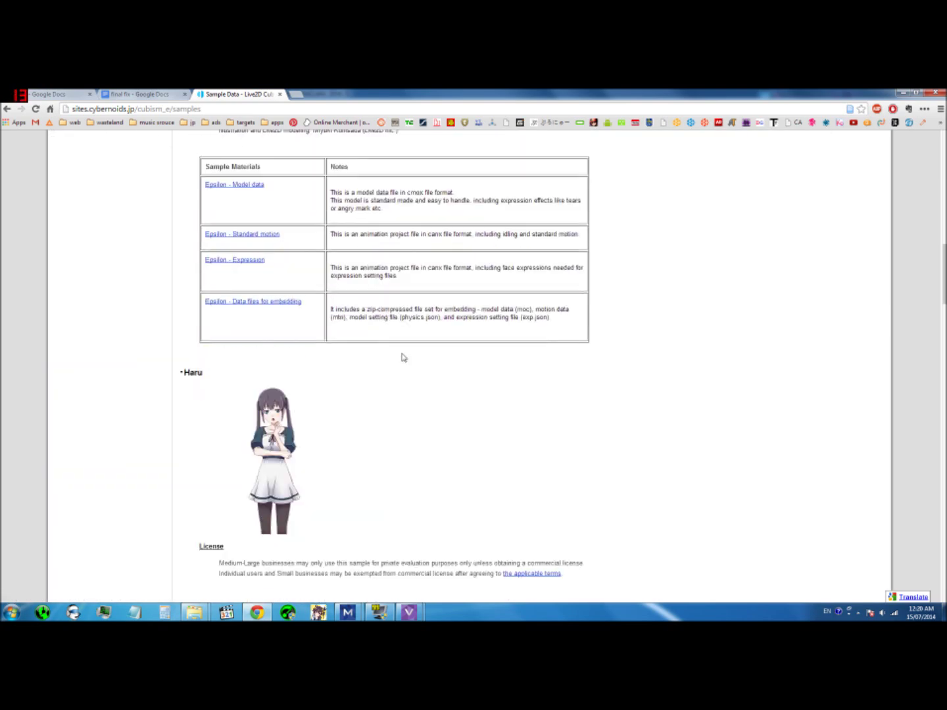
pyautogui.scroll(-6, 403, 358)
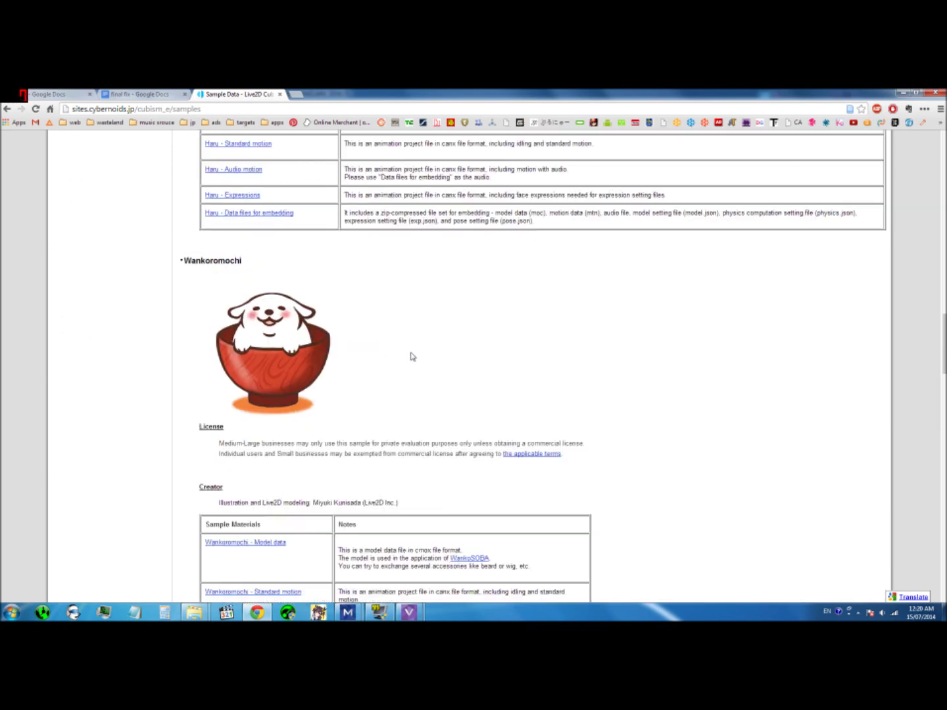
pyautogui.scroll(-7, 411, 388)
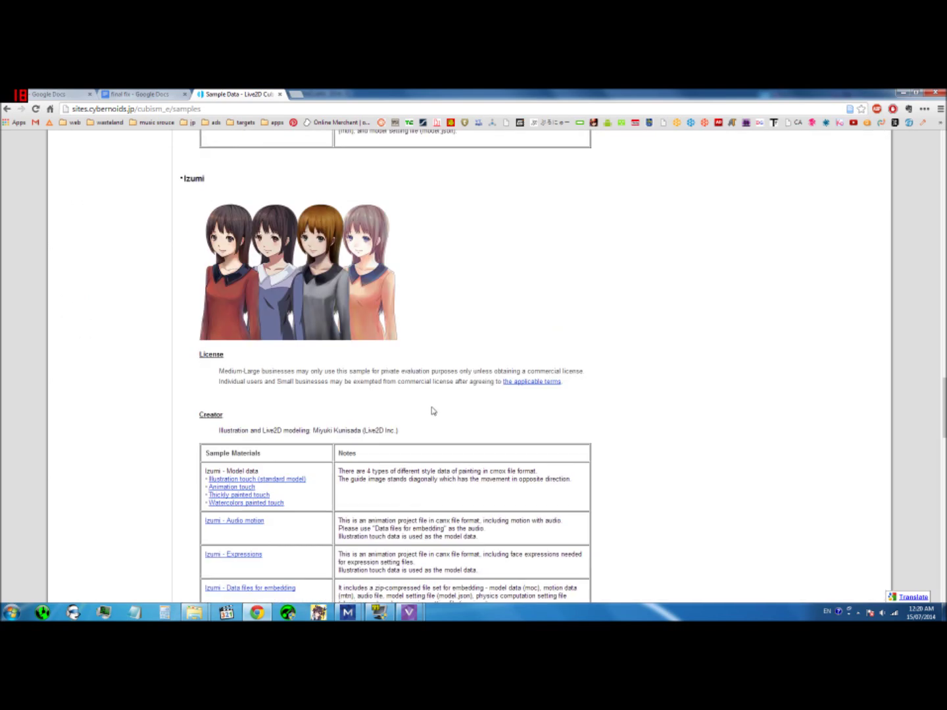
pyautogui.scroll(-1, 434, 401)
pyautogui.scroll(-6, 335, 421)
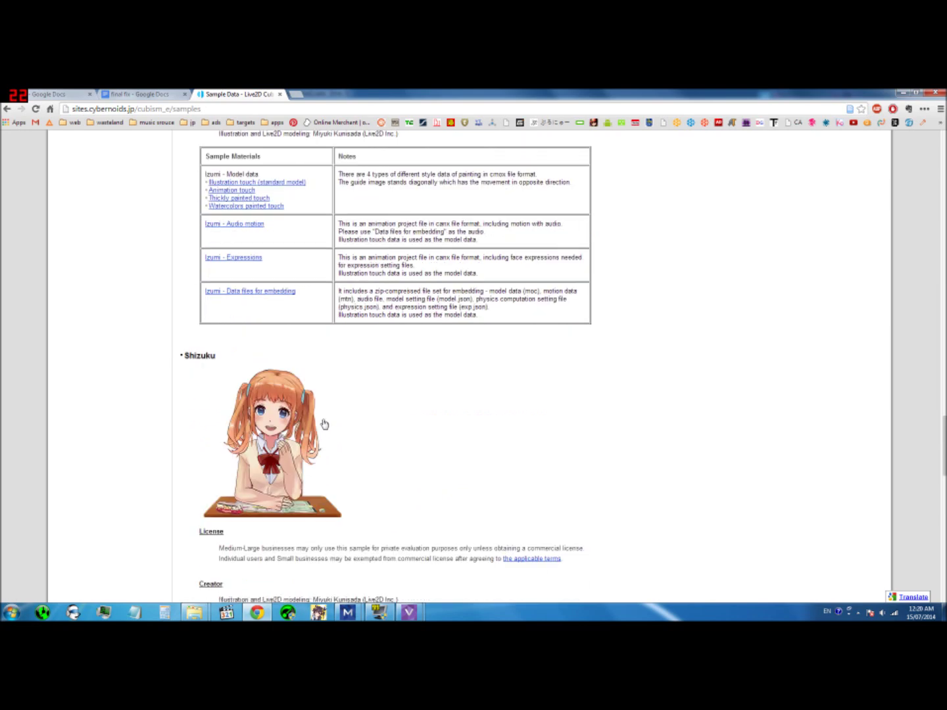
pyautogui.scroll(-7, 325, 421)
pyautogui.scroll(1, 329, 418)
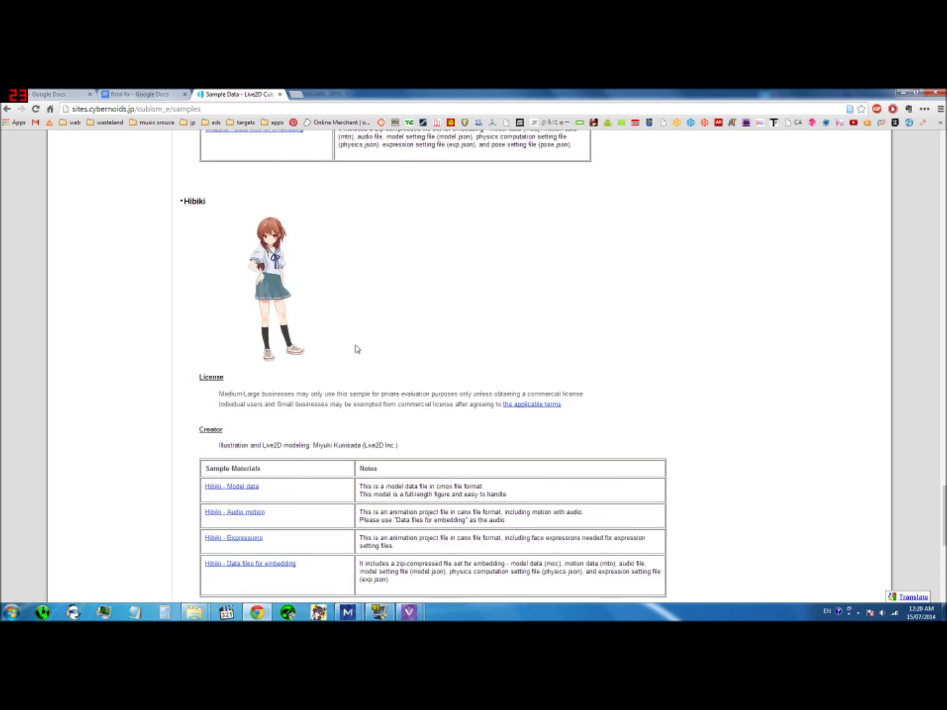
pyautogui.scroll(-5, 234, 292)
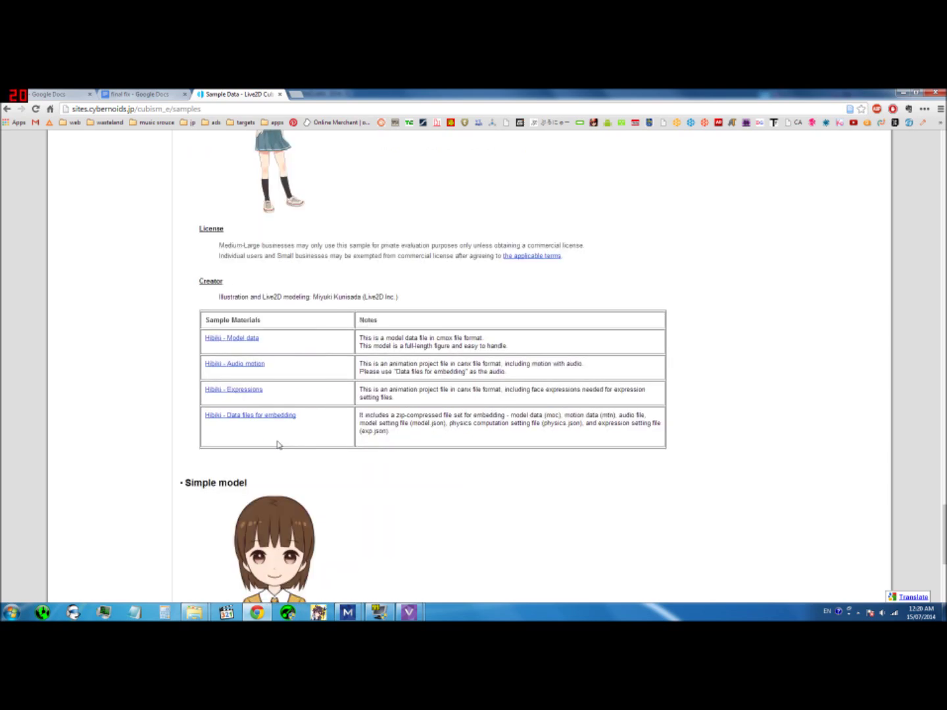
# Go back up the sample page to examine the Epsilon model data and expression entries and the Hatsune Miku sample materials
pyautogui.scroll(3, 393, 442)
pyautogui.scroll(20, 387, 426)
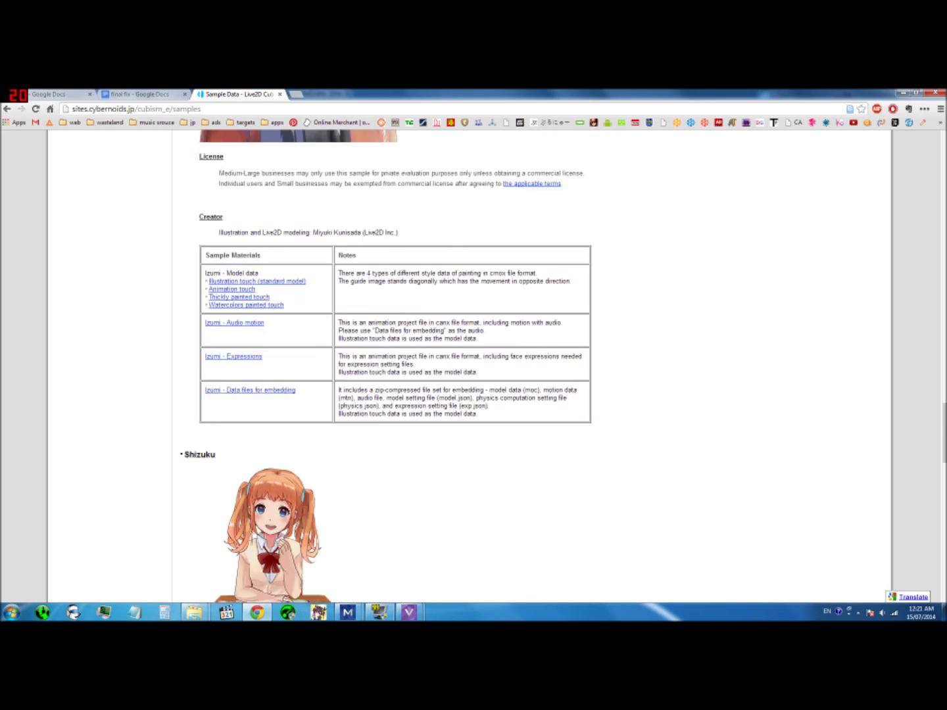
pyautogui.scroll(7, 389, 424)
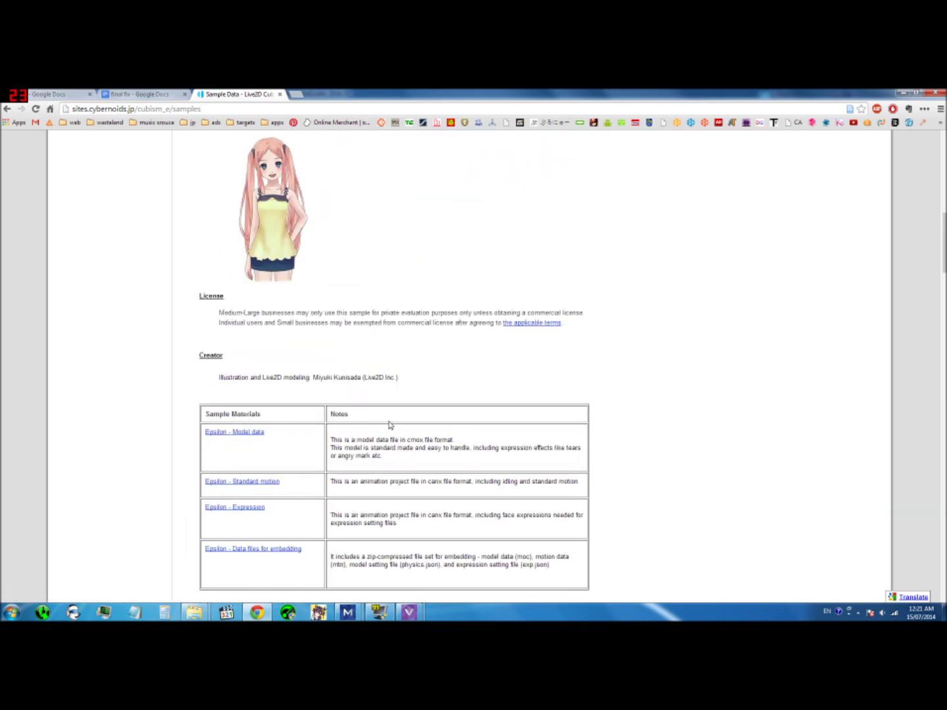
pyautogui.click(237, 434)
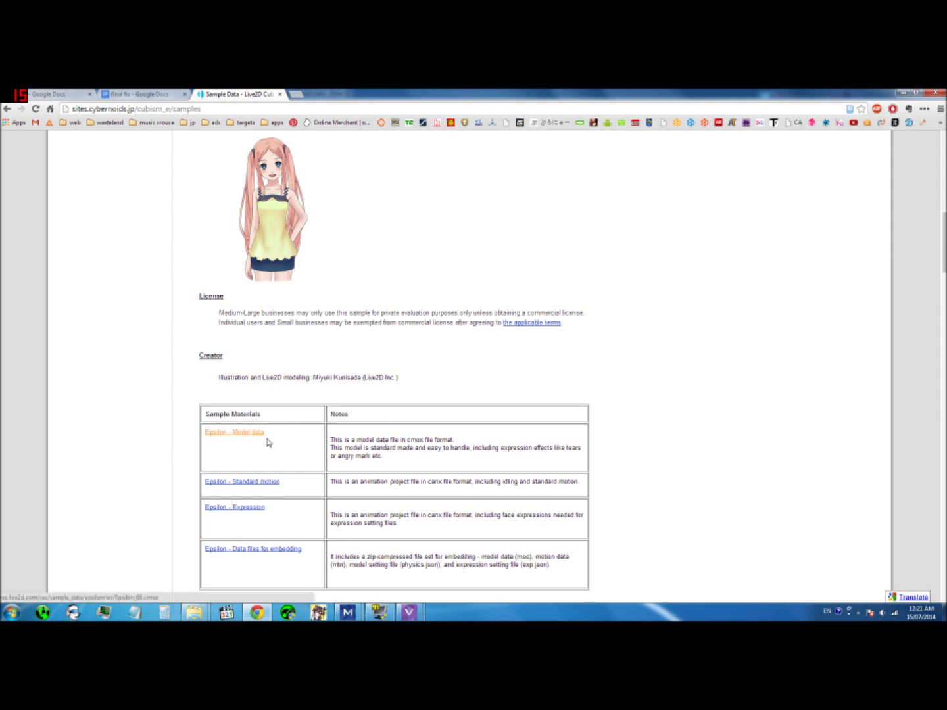
pyautogui.click(258, 513)
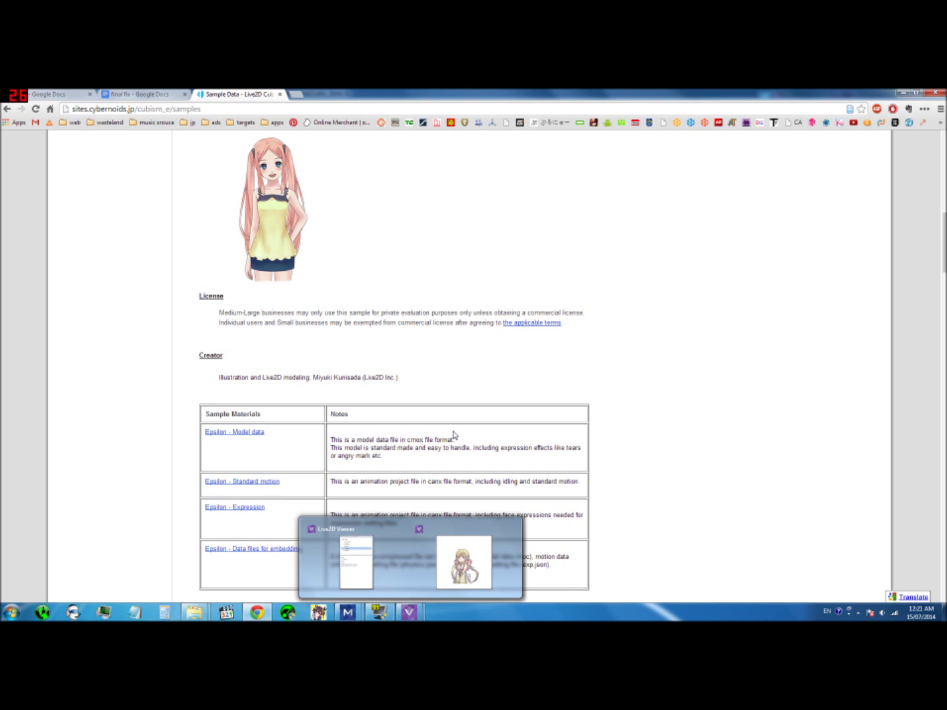
pyautogui.scroll(10, 458, 434)
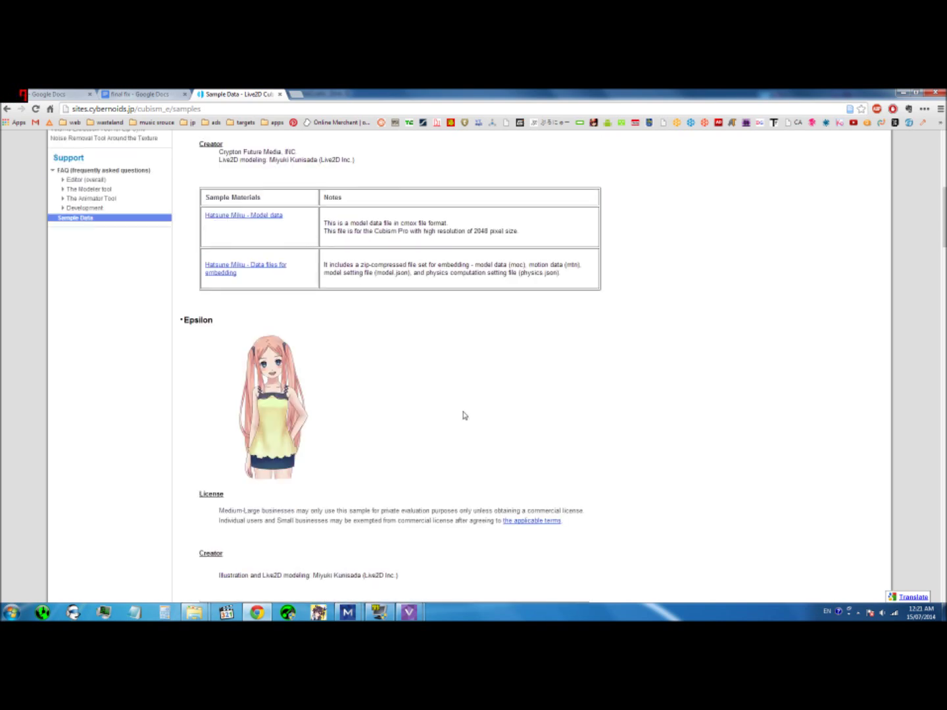
pyautogui.scroll(-6, 460, 414)
pyautogui.scroll(2, 637, 426)
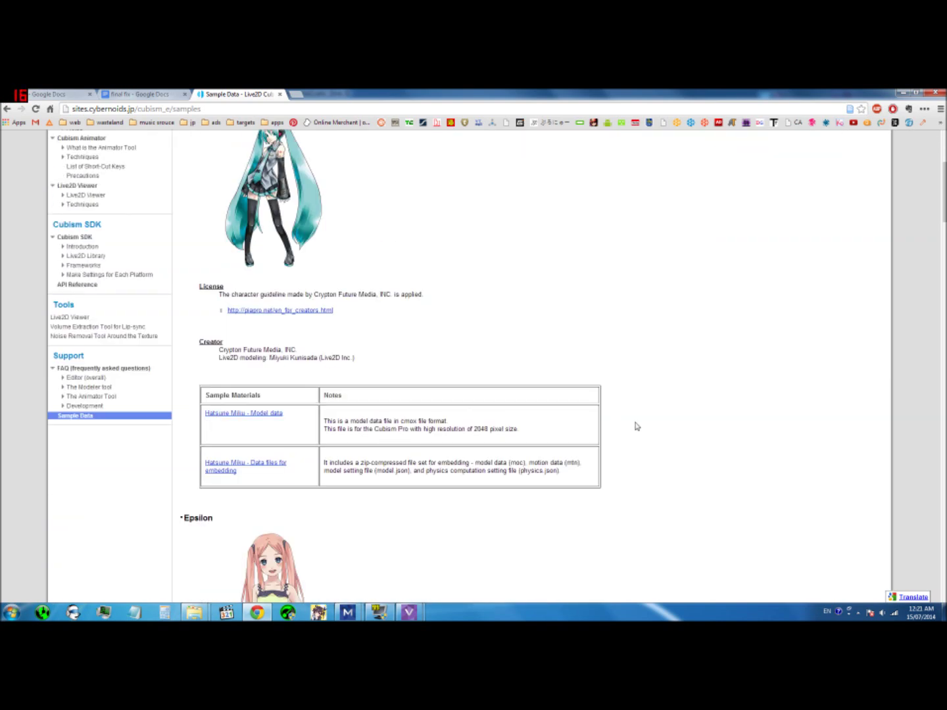